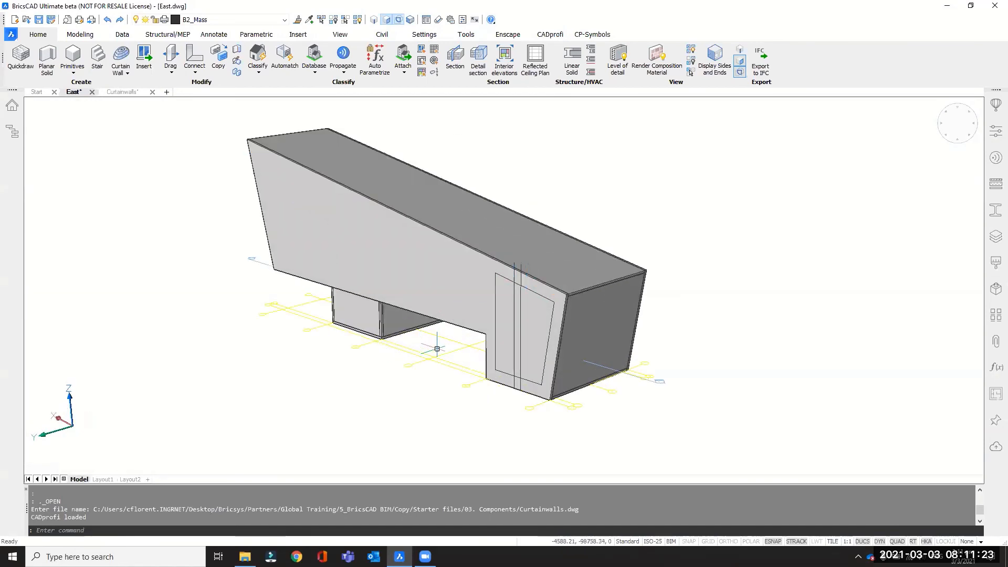
- Open the model structure browser and expand East.dwg's Building Elements, Entities and Sections groups
left_click(423, 353)
key("Escape")
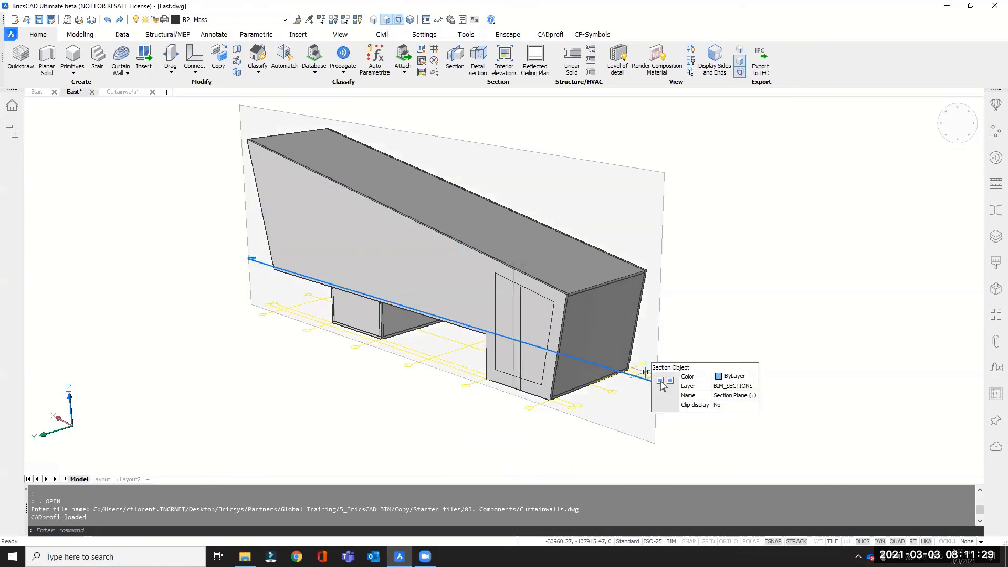
left_click(11, 133)
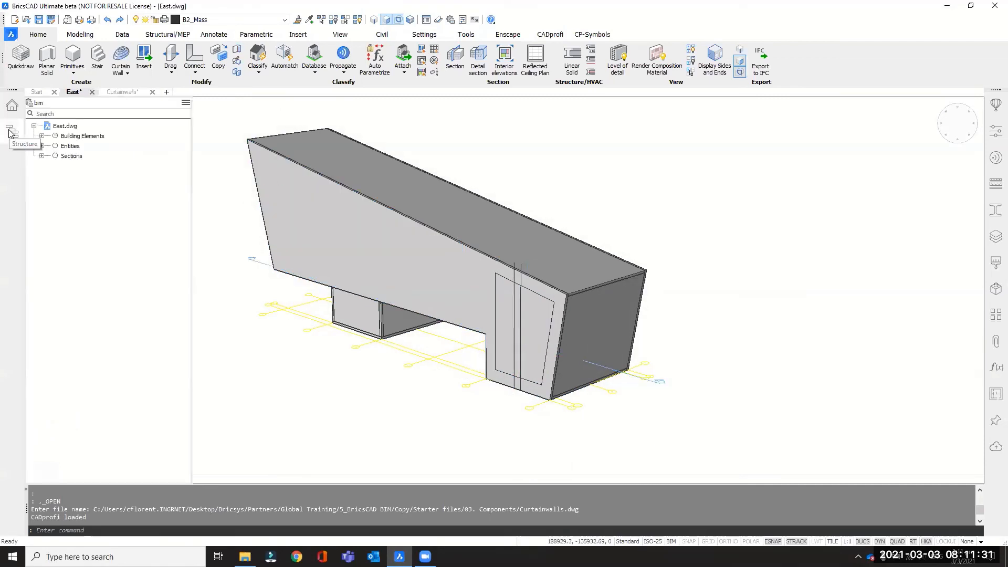
left_click(41, 136)
left_click(42, 156)
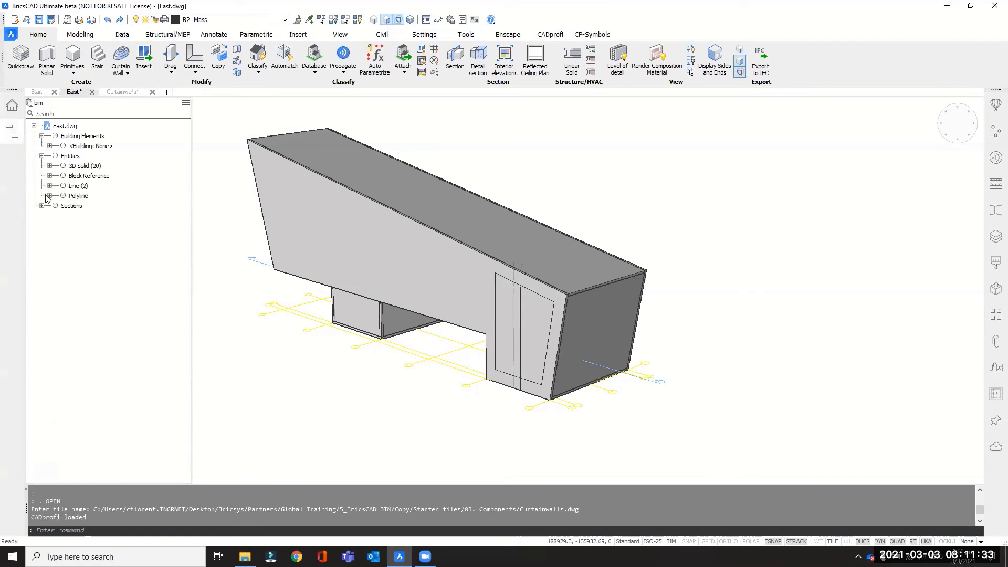
left_click(42, 205)
- Highlight the entity groups from 3D Solid through Polyline in the model, then clear the selection and close the structure browser
left_click(81, 166)
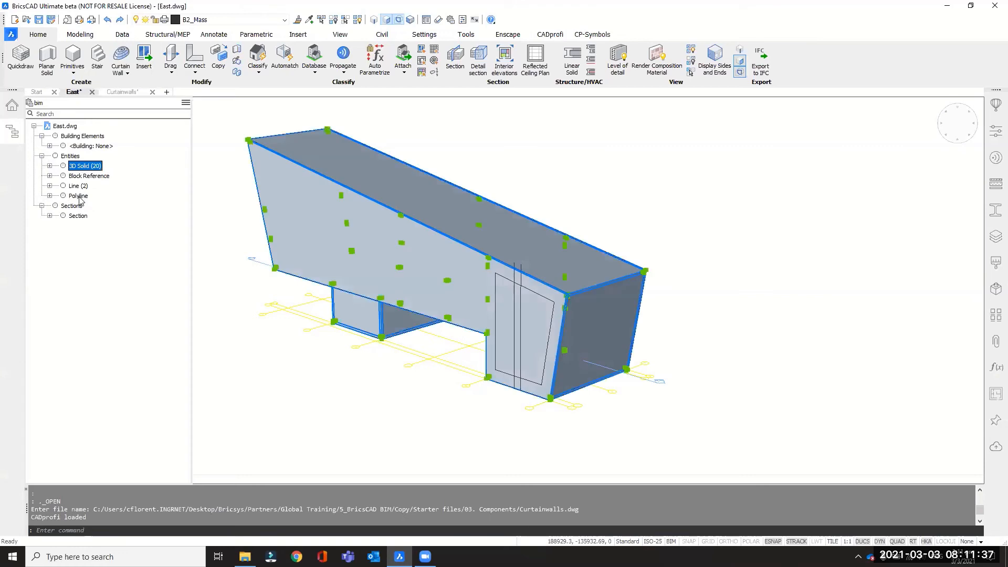
left_click(78, 196, "shift")
right_click(79, 196)
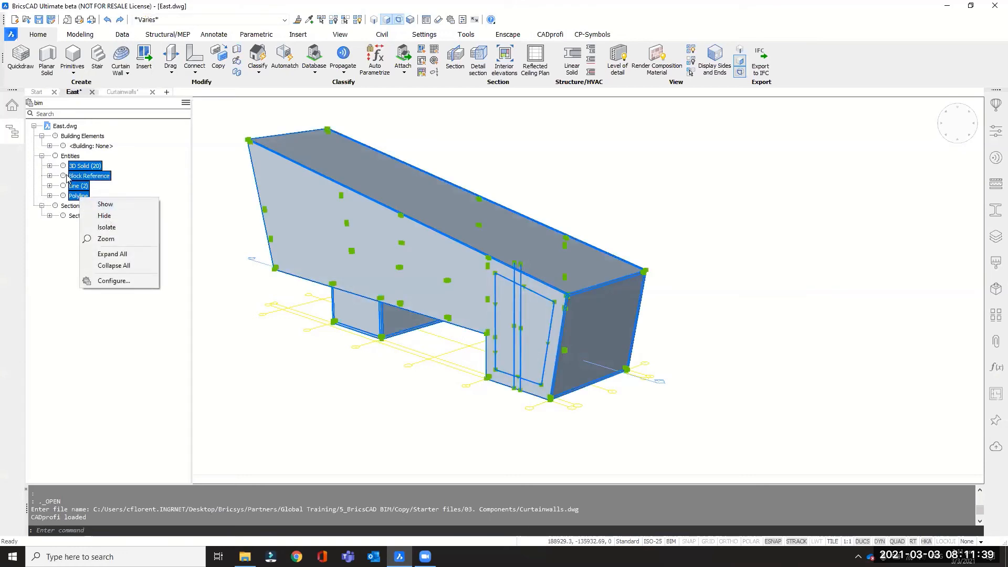
left_click(59, 277)
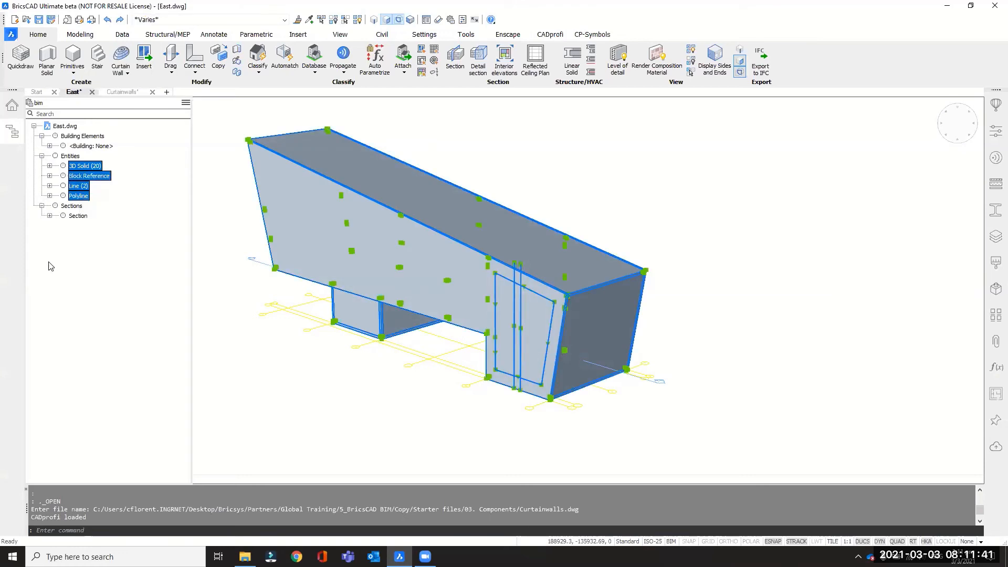
key("Escape")
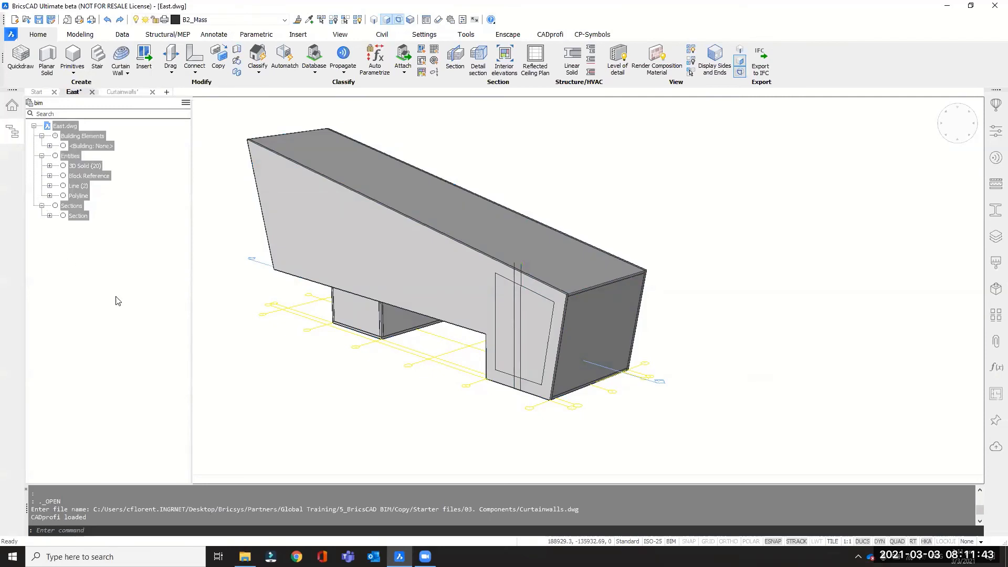
left_click(13, 138)
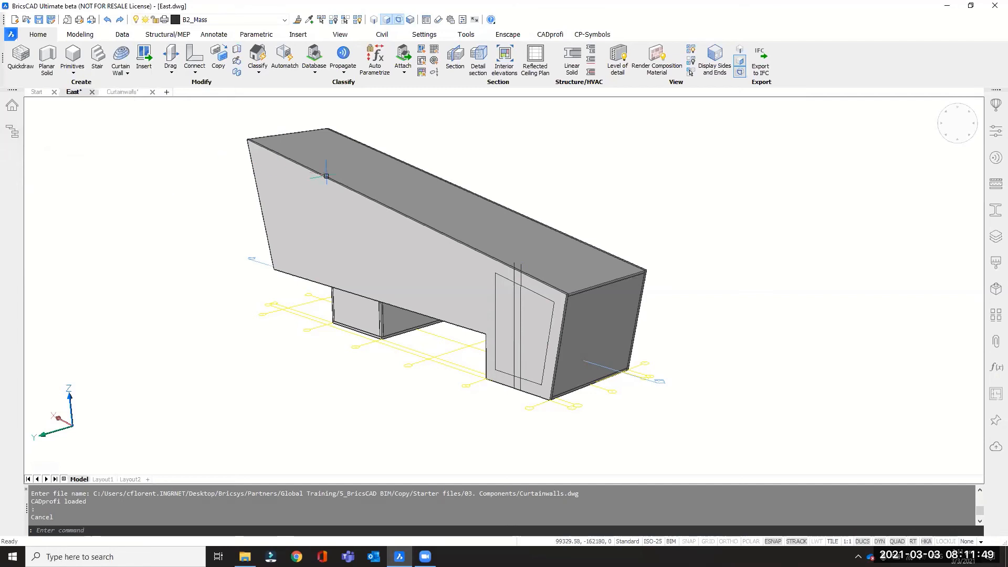
- Open the component Library and review the list of panels that can be switched on or off
middle_click_drag(598, 166, 606, 178)
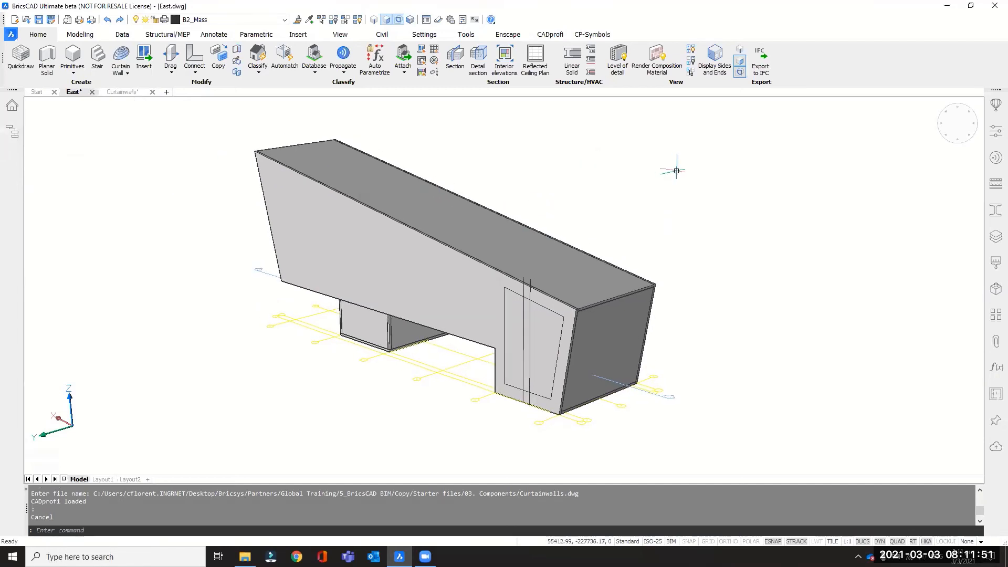
left_click(994, 106)
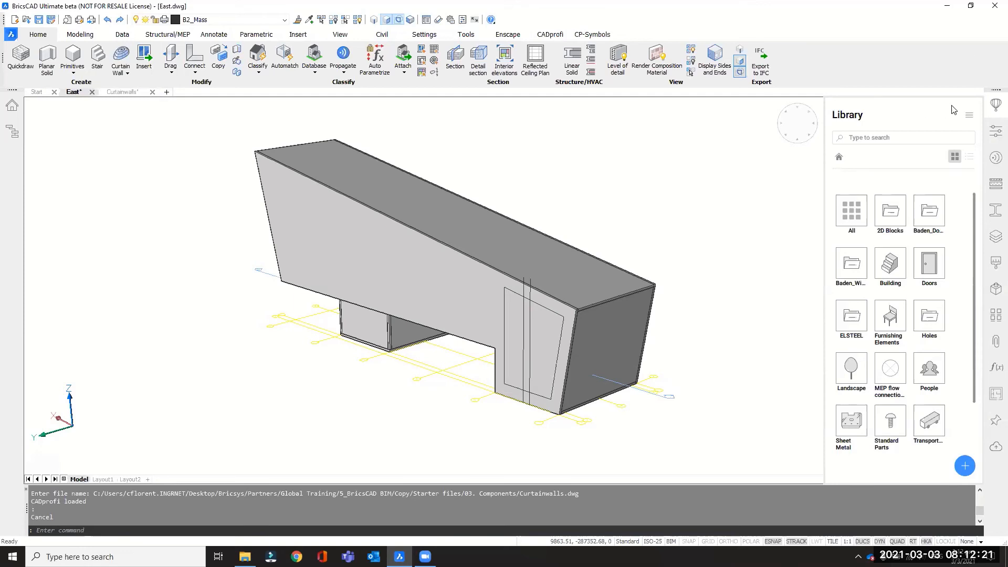
right_click(994, 393)
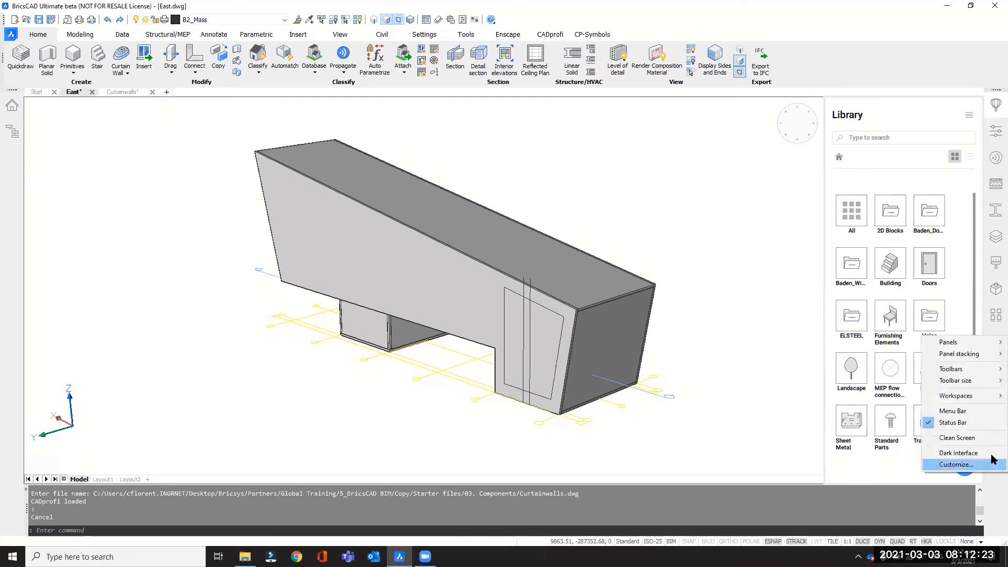
mouse_move(946, 344)
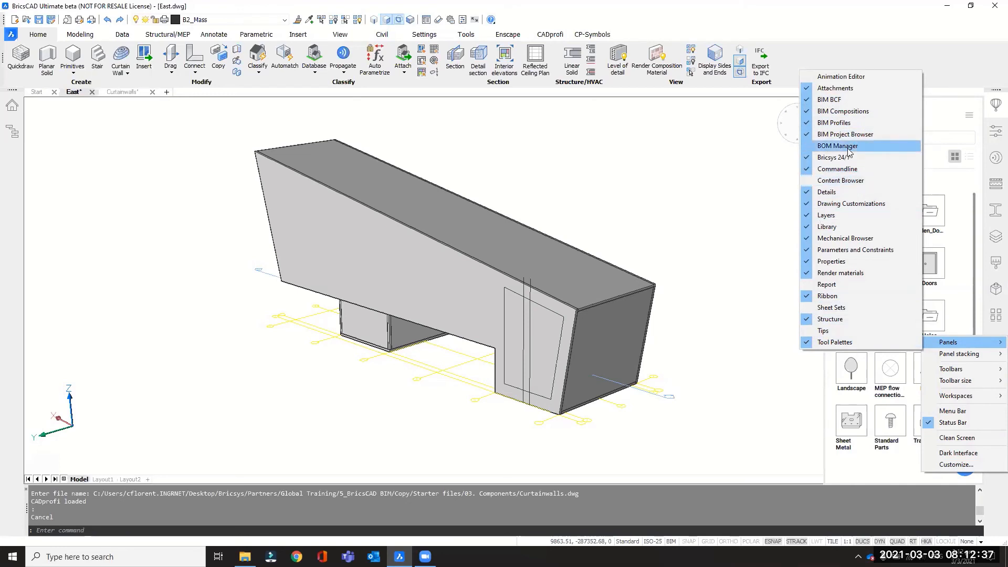
left_click(970, 64)
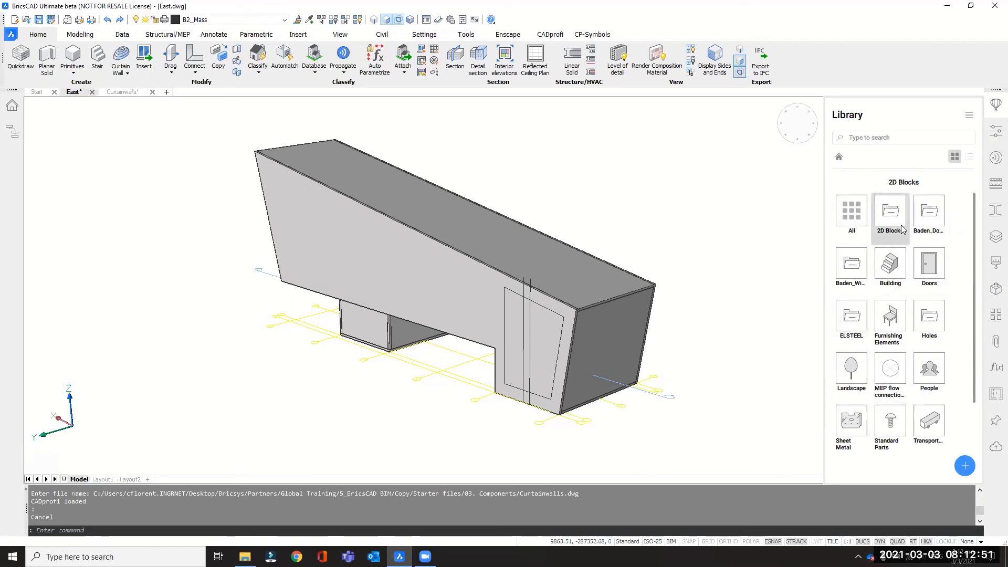
- Switch the component Library to list view and look through its categories
left_click(969, 157)
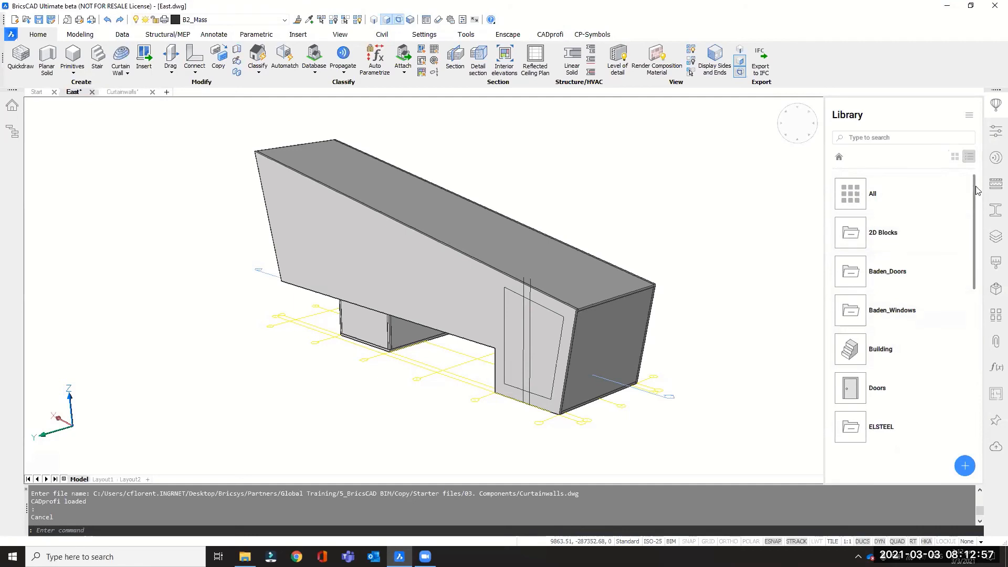
left_click_drag(975, 189, 964, 226)
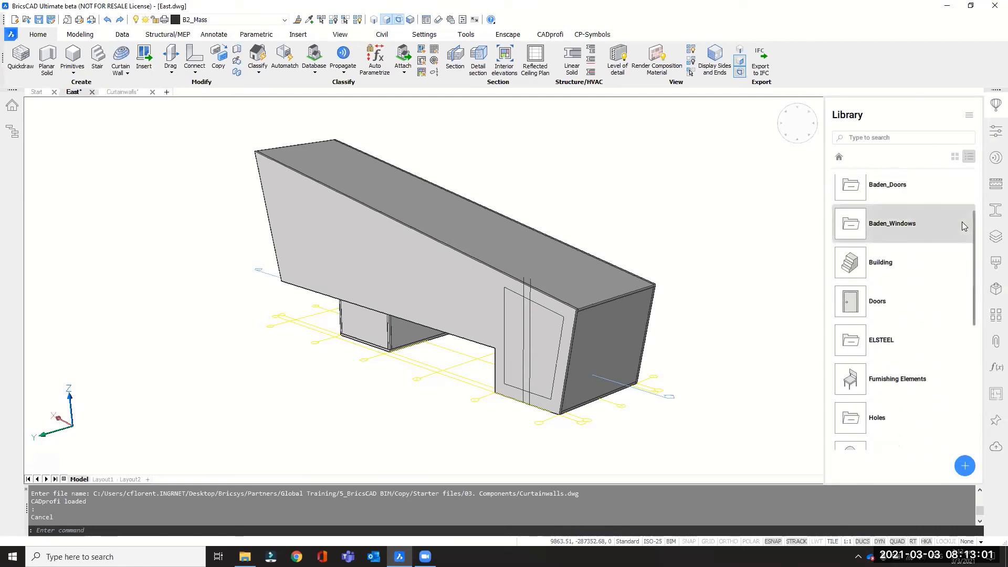
- Open the library management settings and show the path list for the library directory
left_click(966, 118)
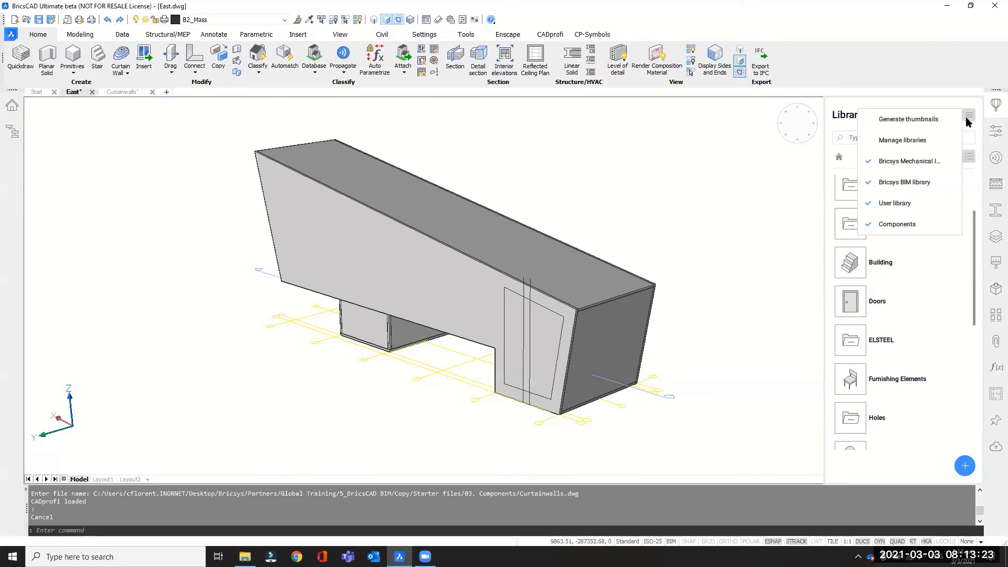
left_click(904, 140)
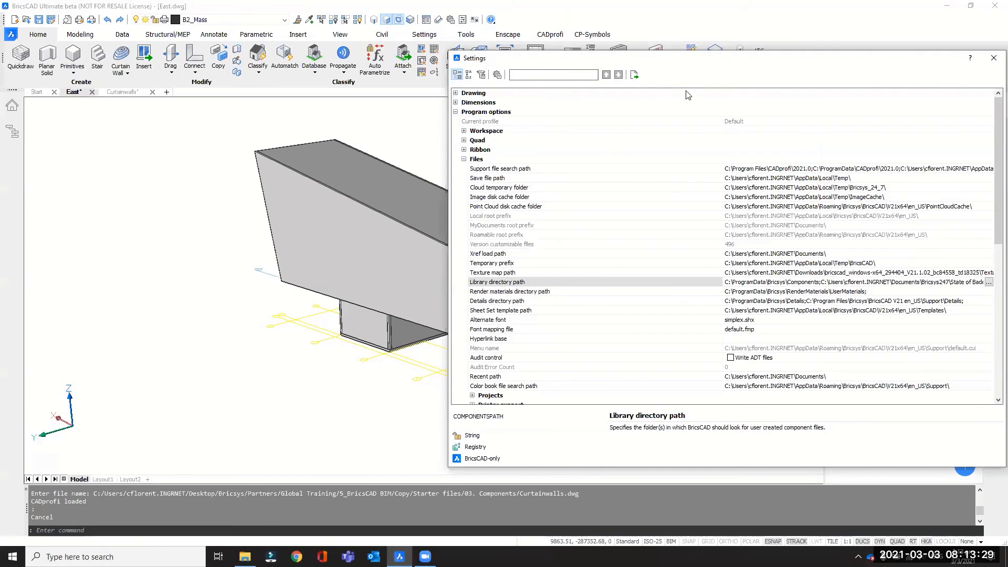
left_click_drag(690, 68, 473, 64)
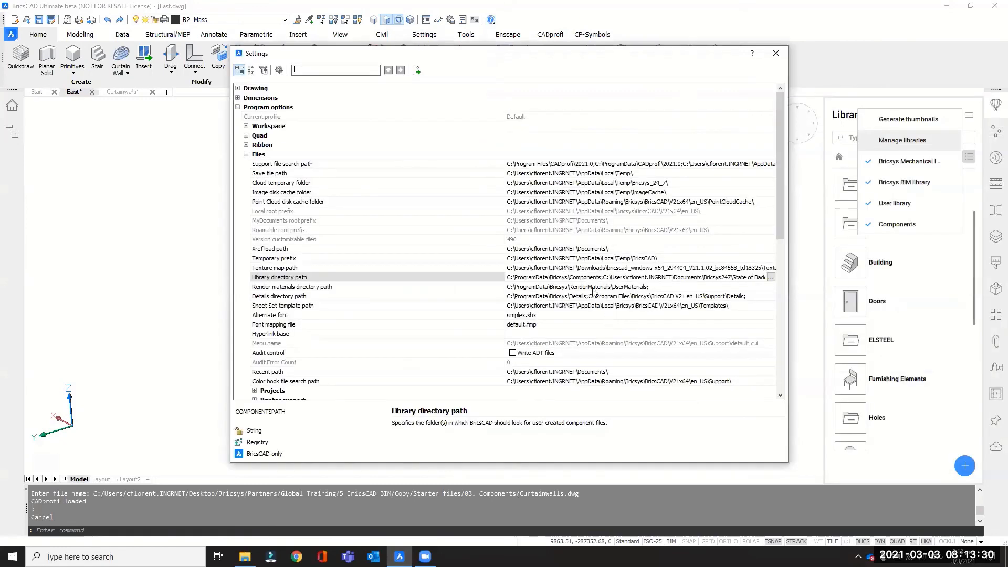
left_click(770, 278)
left_click_drag(750, 203, 514, 178)
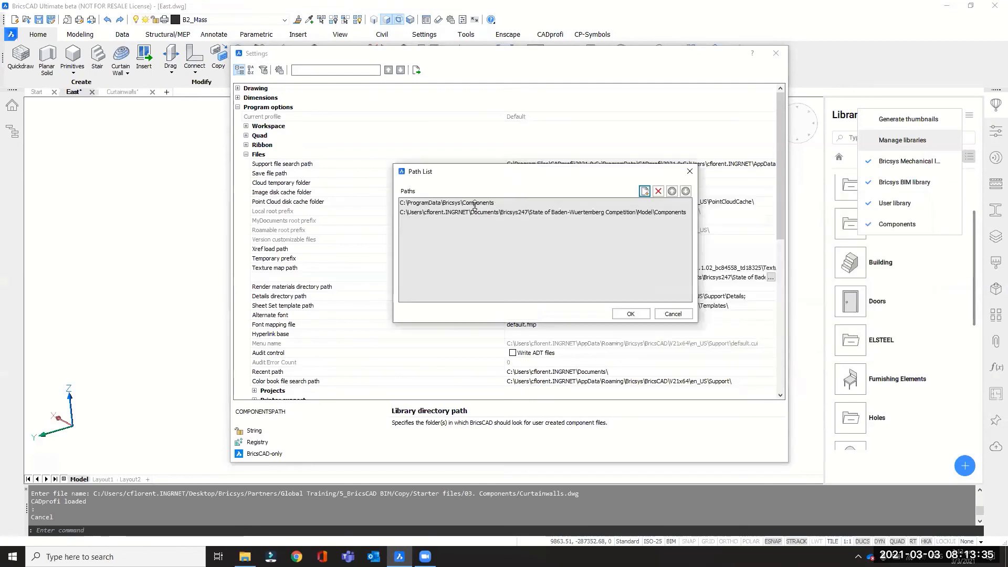
- Try to add another folder to the library directory paths, then leave the settings without choosing one
left_click(644, 191)
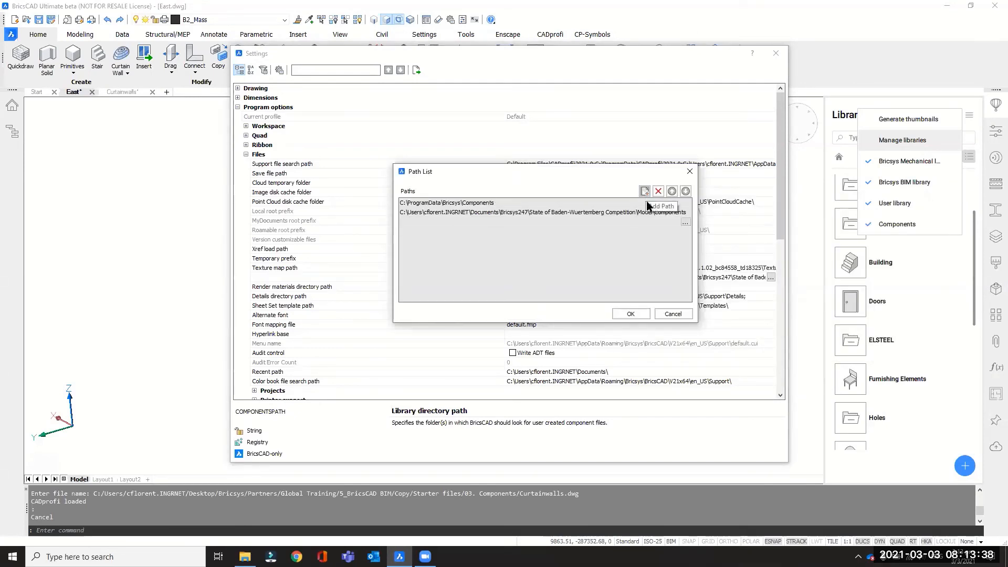
left_click(685, 223)
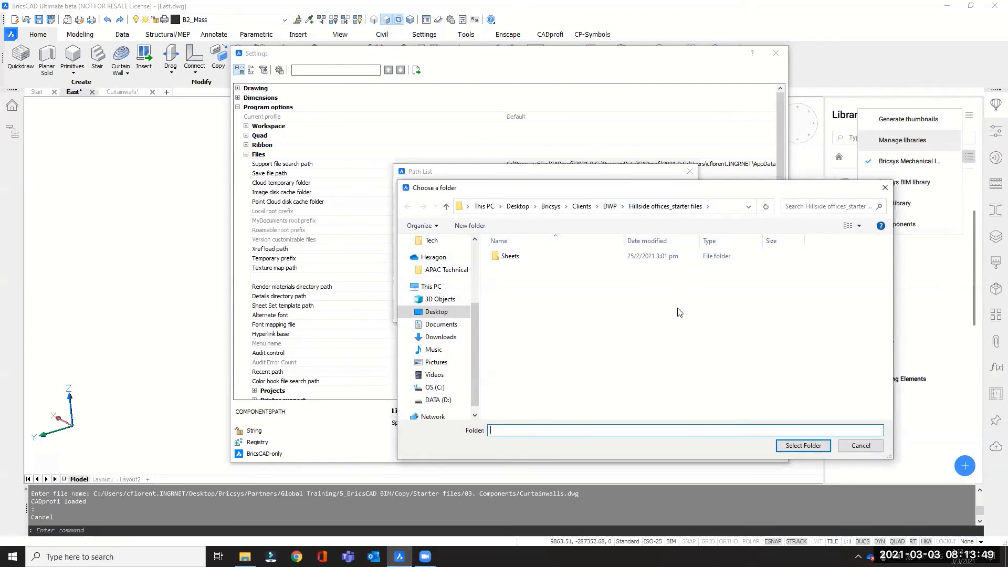
left_click(858, 445)
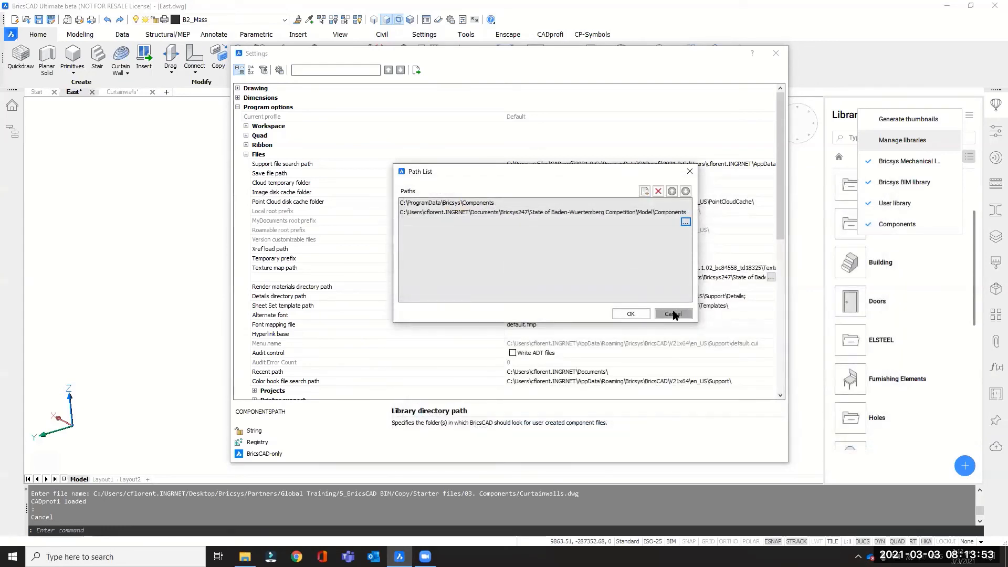
left_click(673, 313)
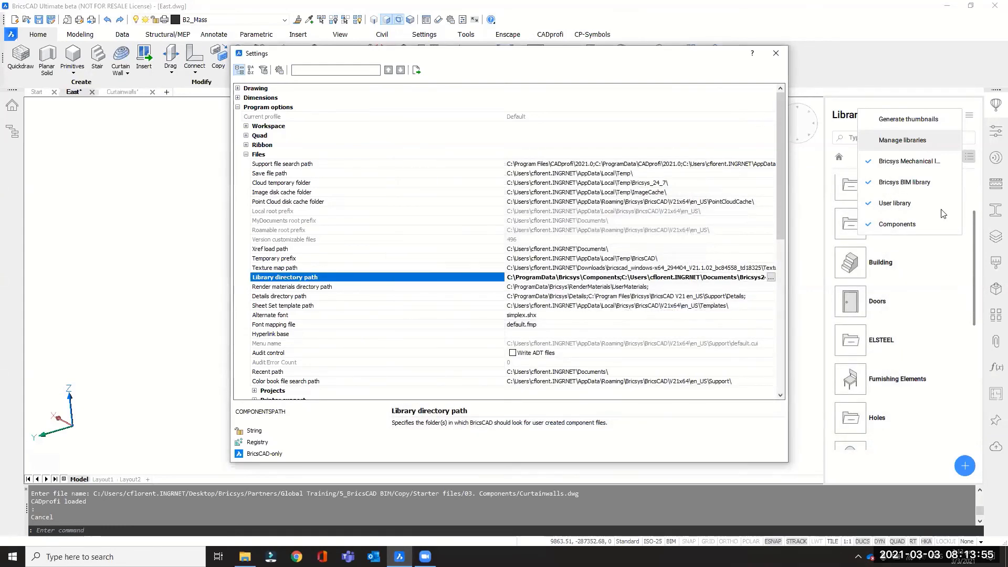
left_click(774, 57)
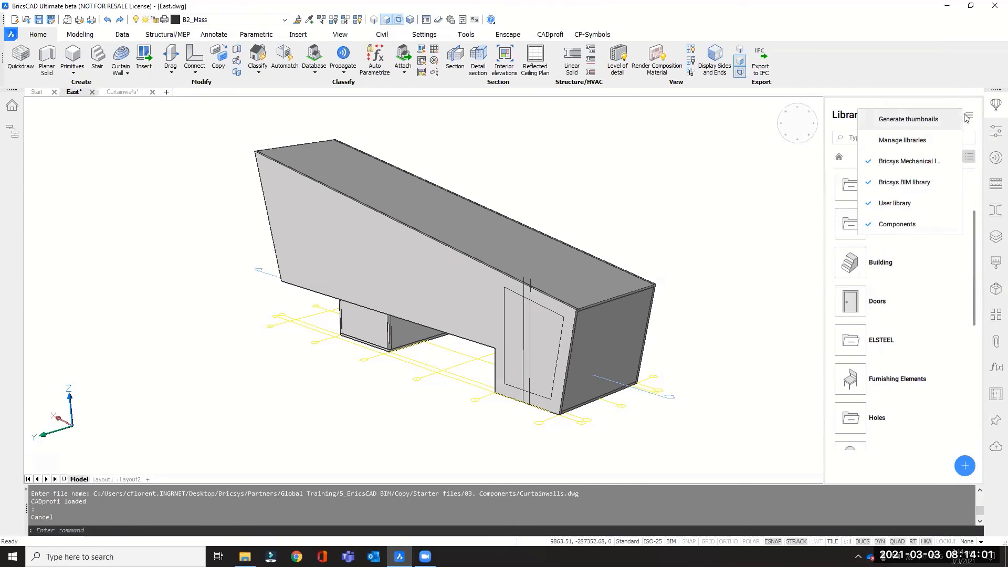
left_click(969, 116)
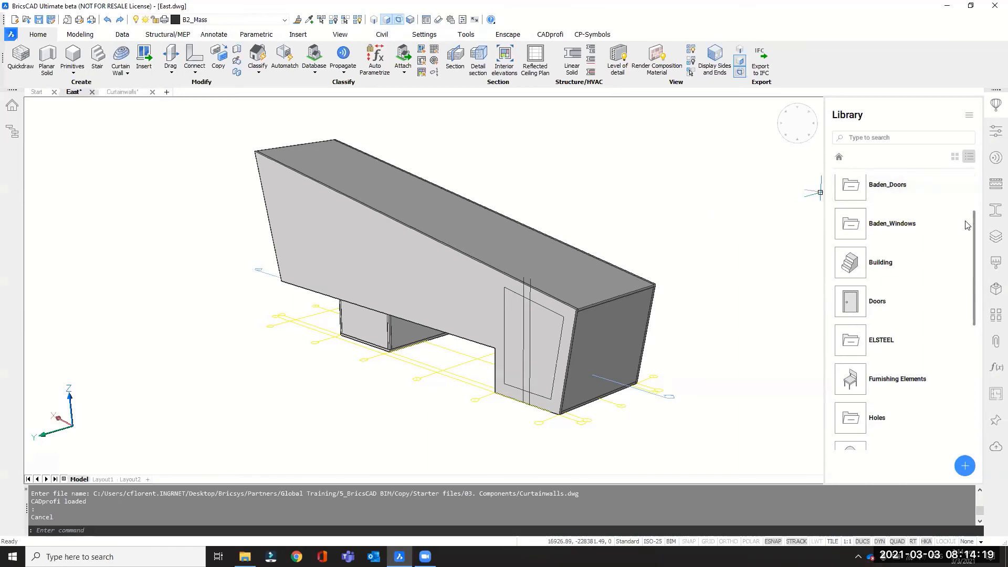
- Open the Windows category in the component Library and browse to the Window 1x1 variants
left_click_drag(973, 220, 973, 186)
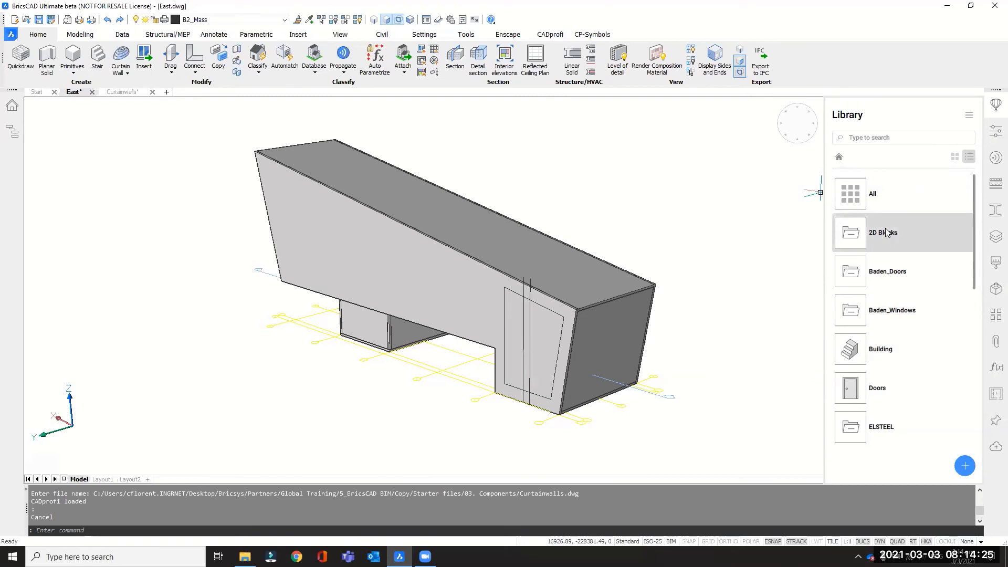
scroll(964, 339, "down", 5)
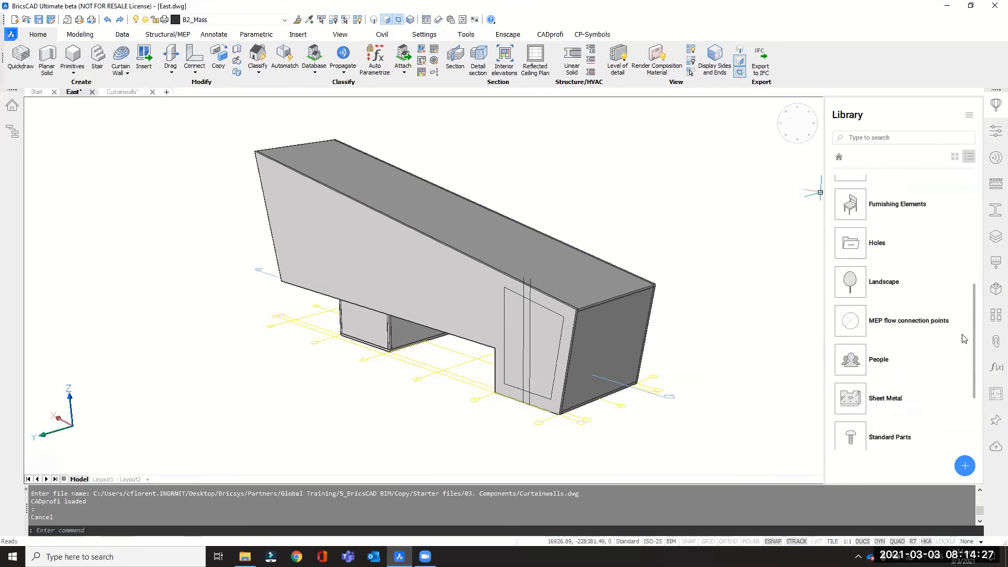
scroll(963, 338, "down", 3)
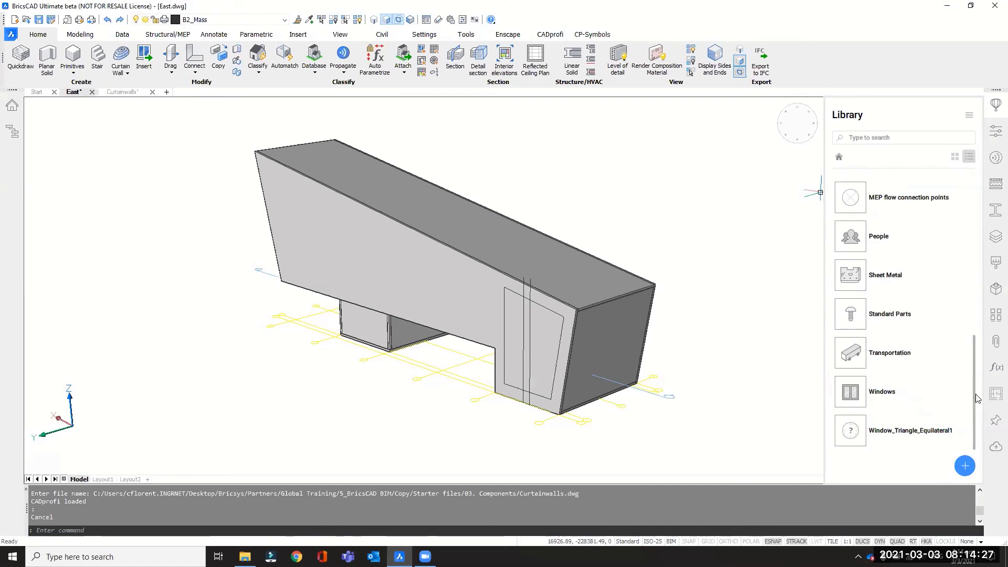
left_click(863, 393)
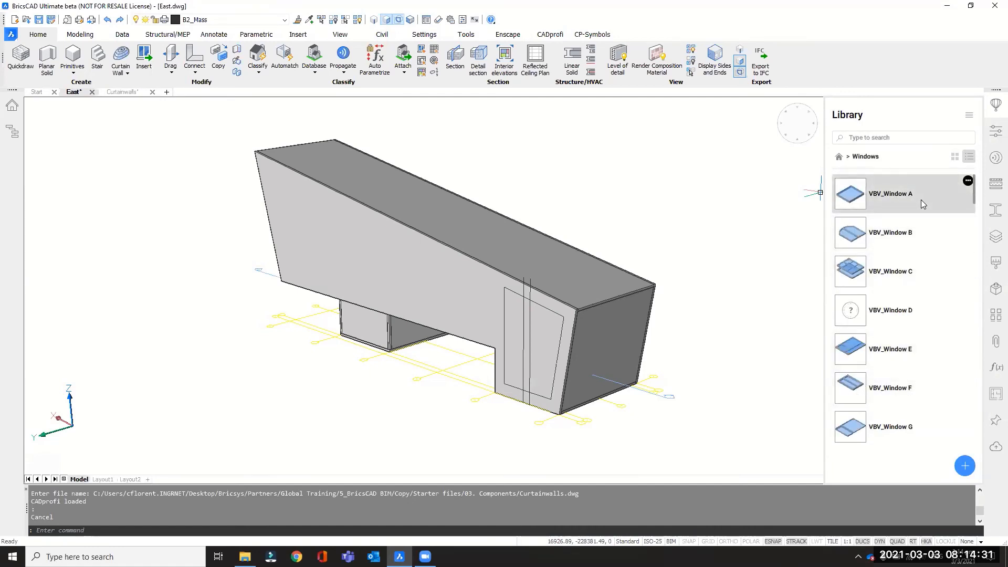
scroll(913, 257, "down", 5)
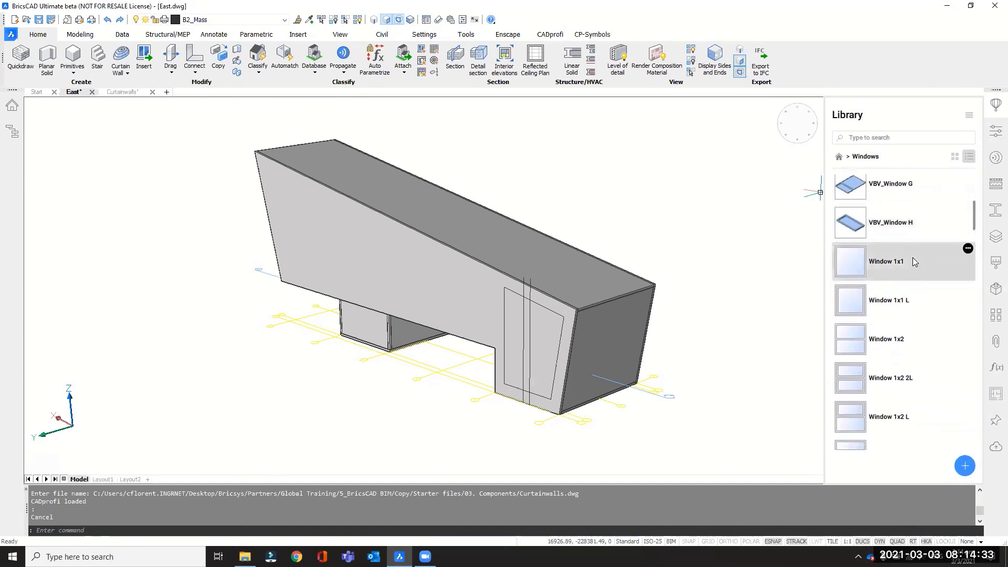
scroll(912, 258, "down", 3)
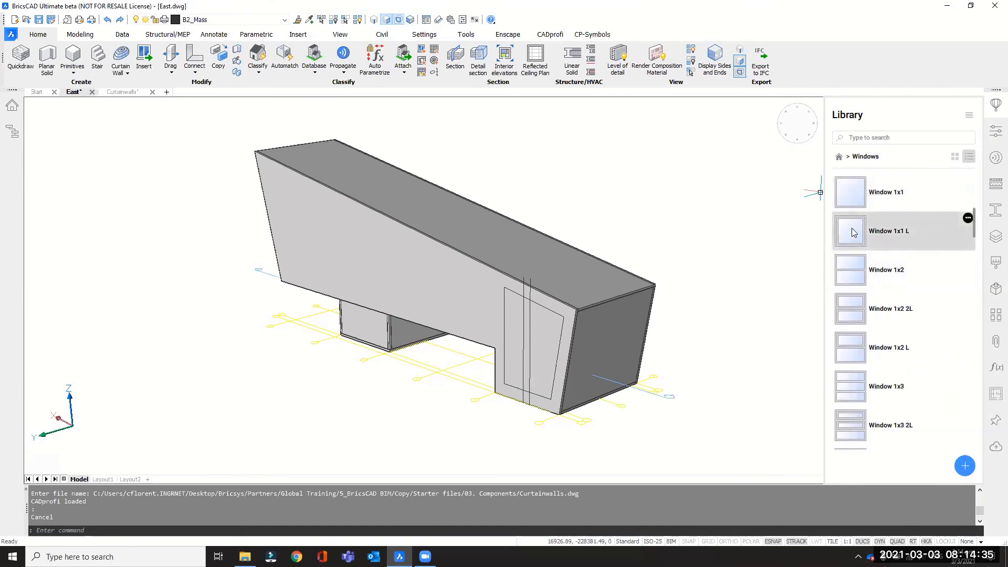
- Try to insert the Window 1x1 L component on the building's sloped end face
left_click(853, 233)
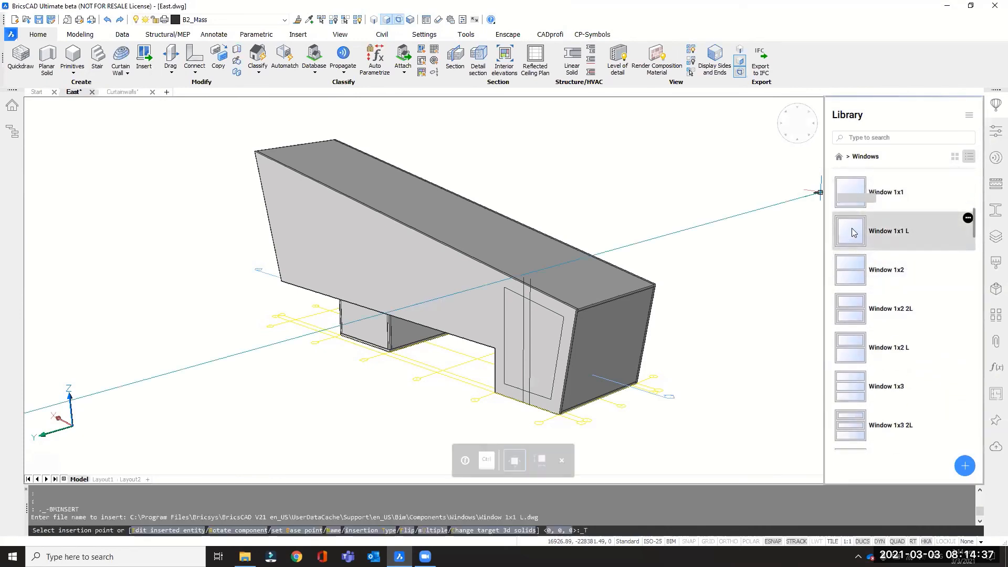
scroll(580, 315, "up", 4)
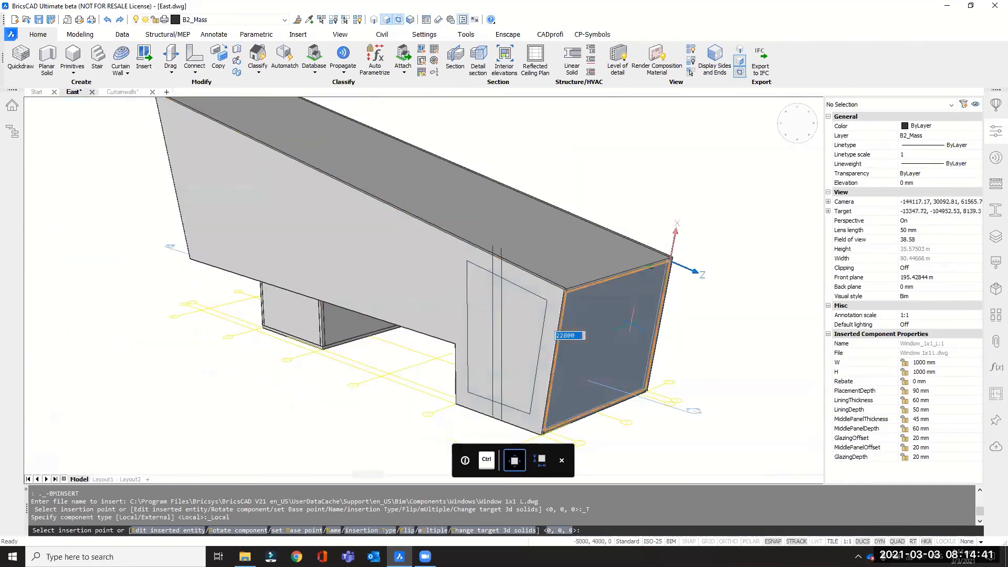
scroll(616, 313, "up", 2)
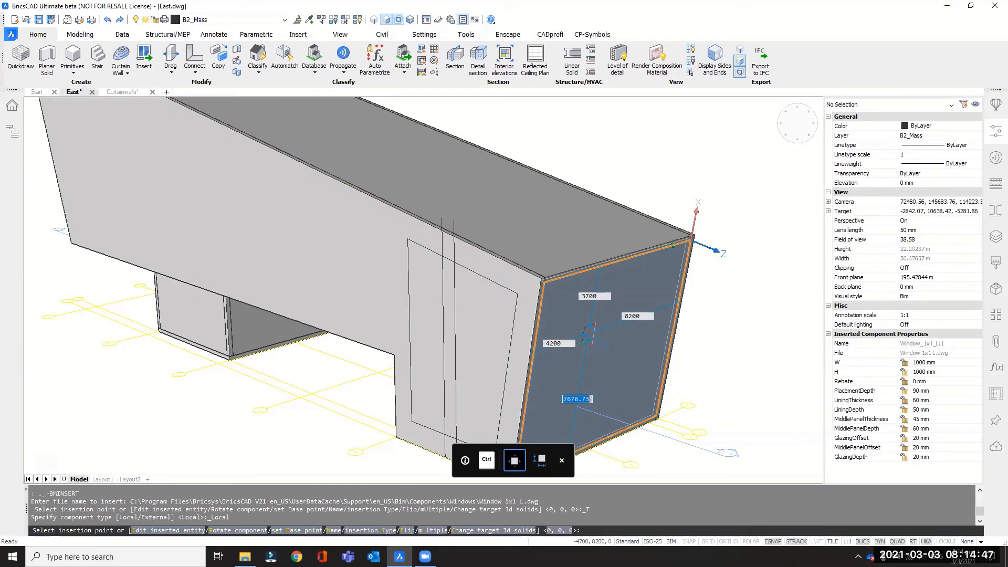
key("Escape")
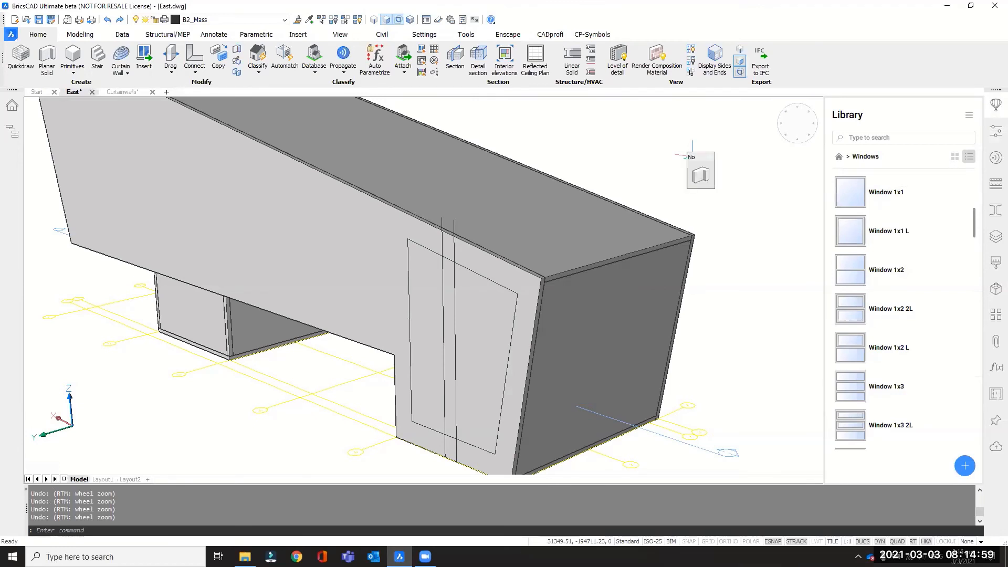
- Run BIMINSERT to show the file selection for BIM components, and leave it without choosing a file
right_click(702, 172)
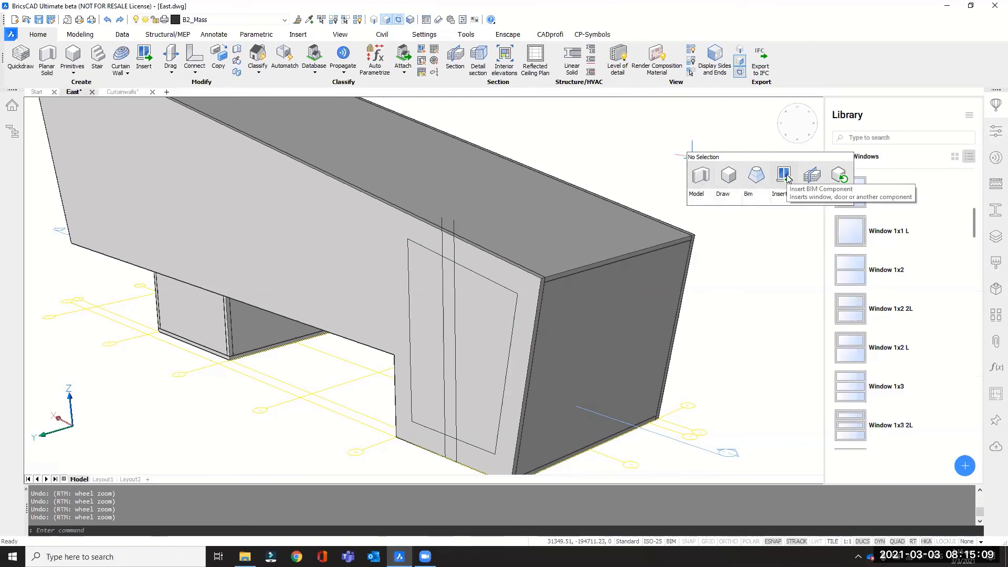
left_click(182, 531)
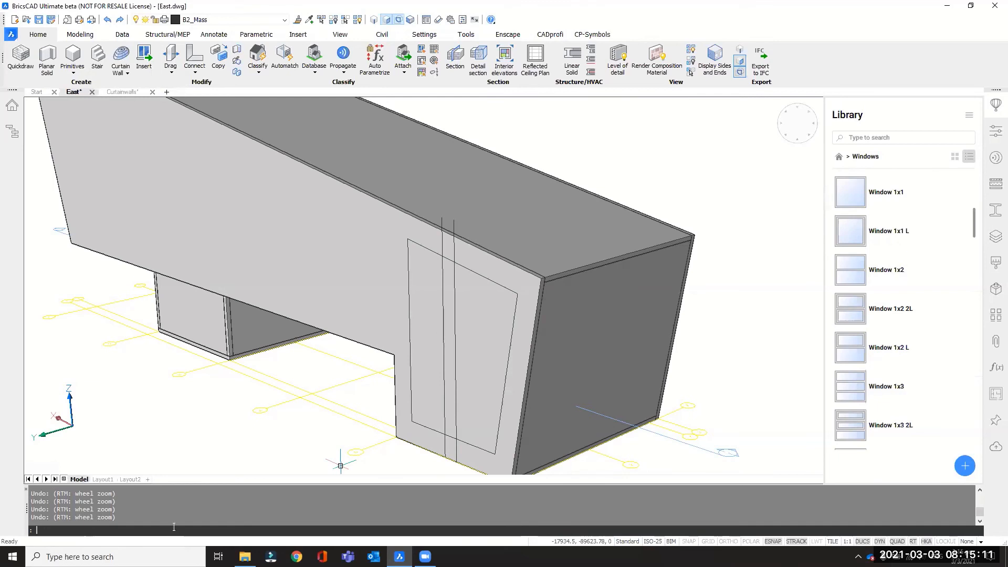
type("BIMINSERT")
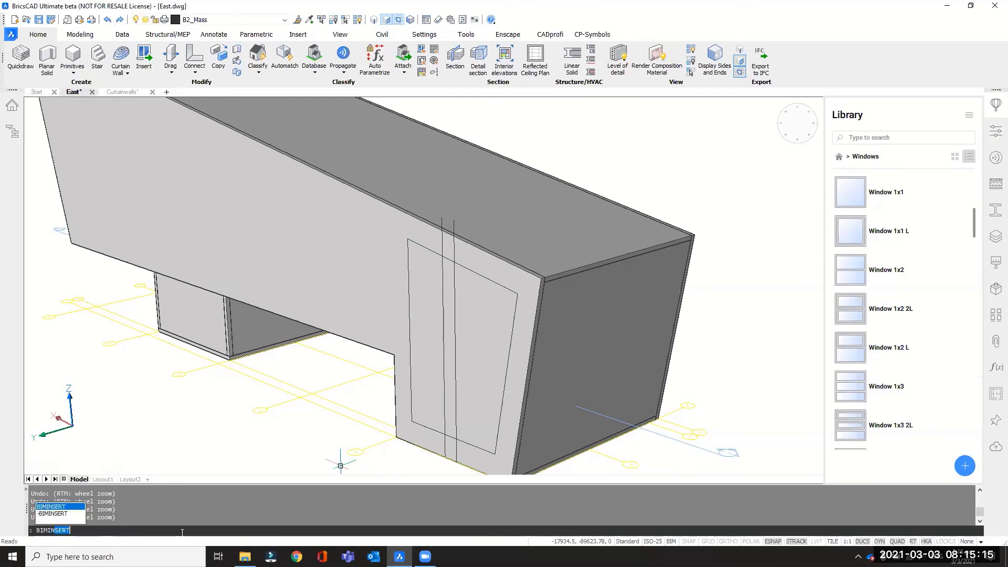
key("Return")
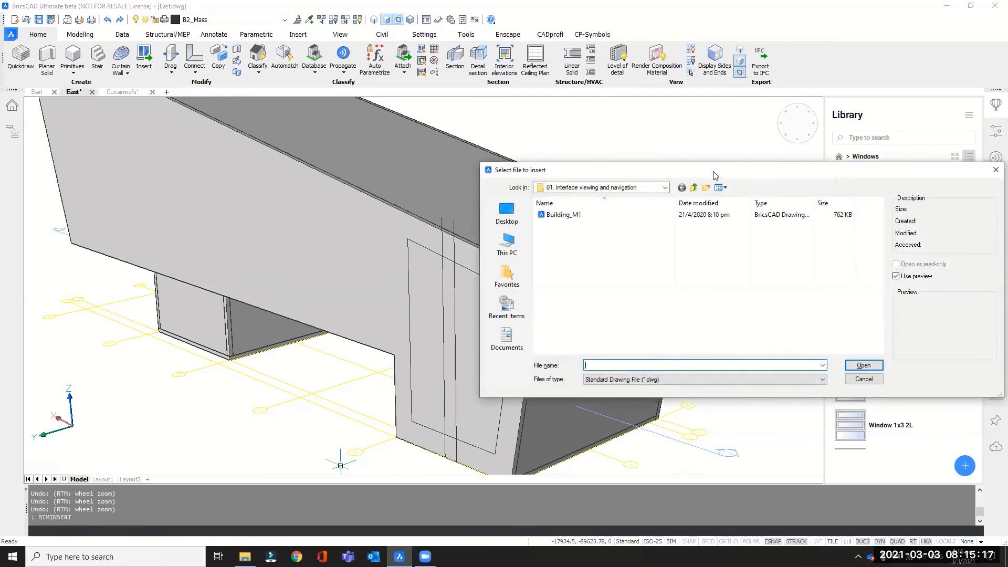
left_click_drag(707, 172, 427, 157)
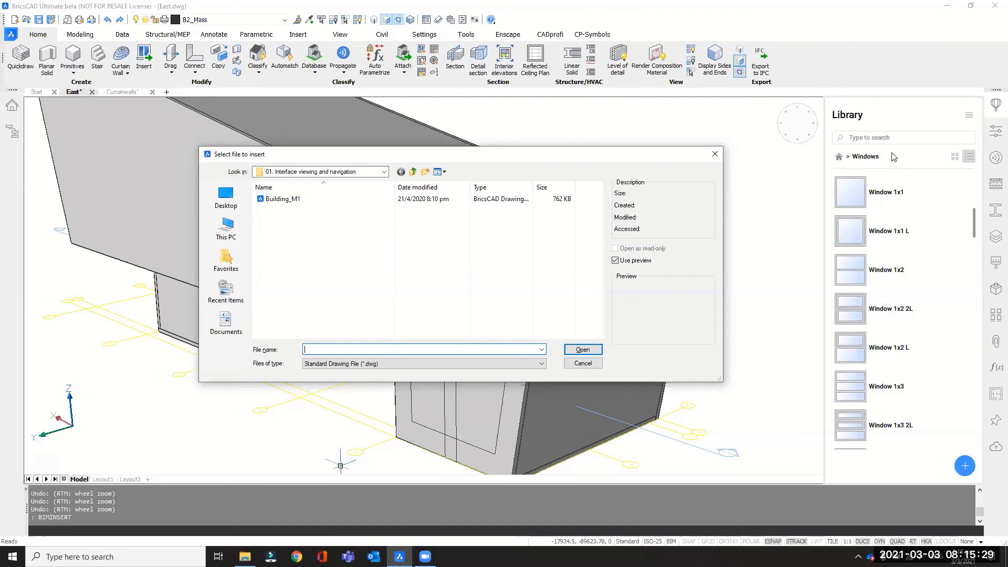
left_click(714, 154)
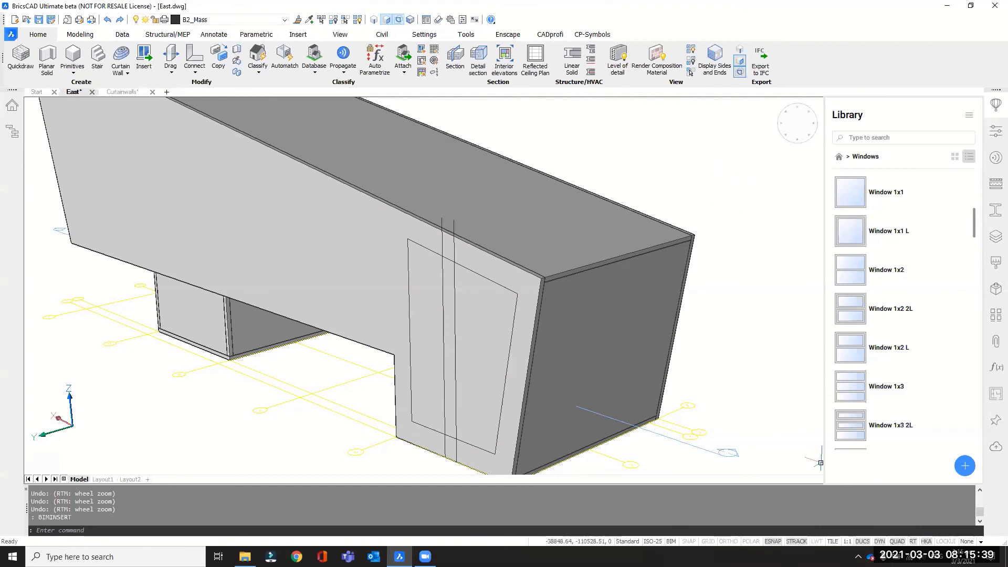
- Turn off Dynamic UCS, try to position the Window 1x1 component on the building, and cancel the insertion
left_click(861, 541)
left_click(847, 194)
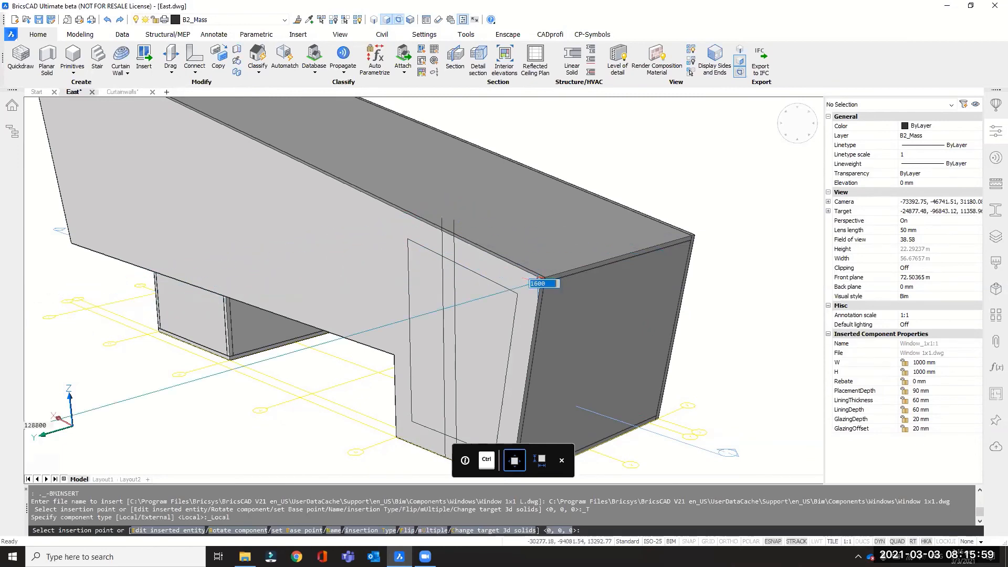
scroll(607, 310, "down", 3)
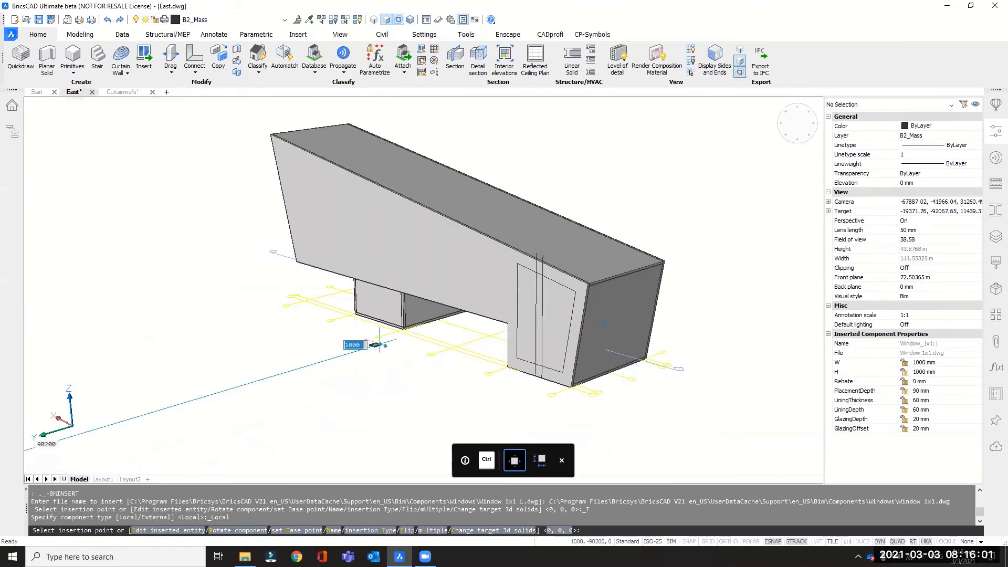
scroll(682, 237, "up", 4)
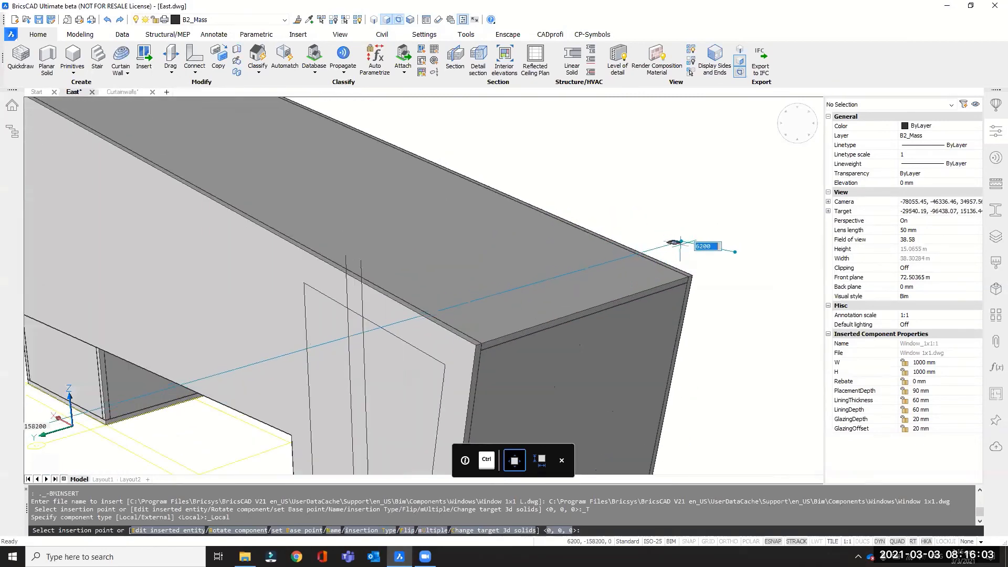
scroll(704, 243, "up", 3)
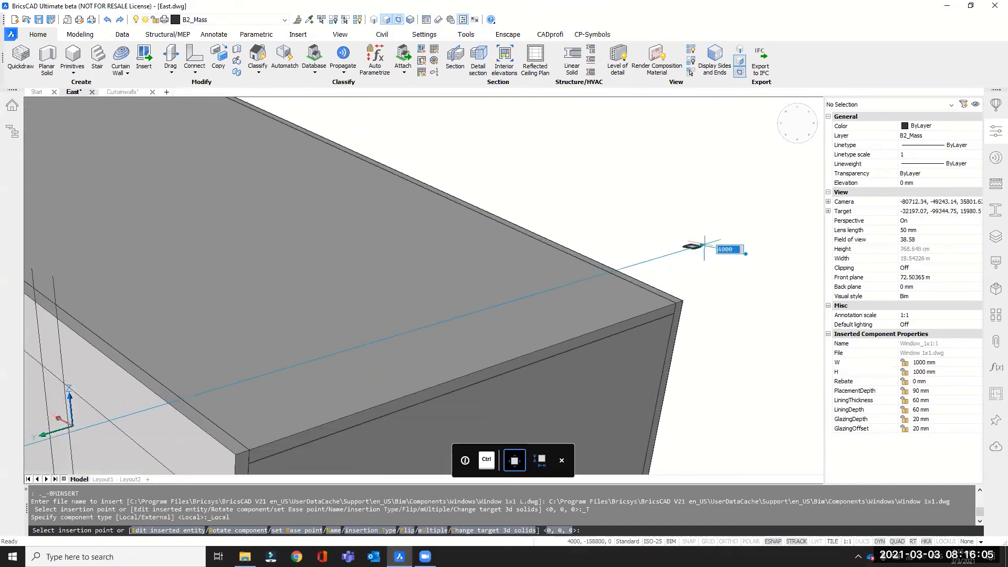
scroll(593, 302, "down", 4)
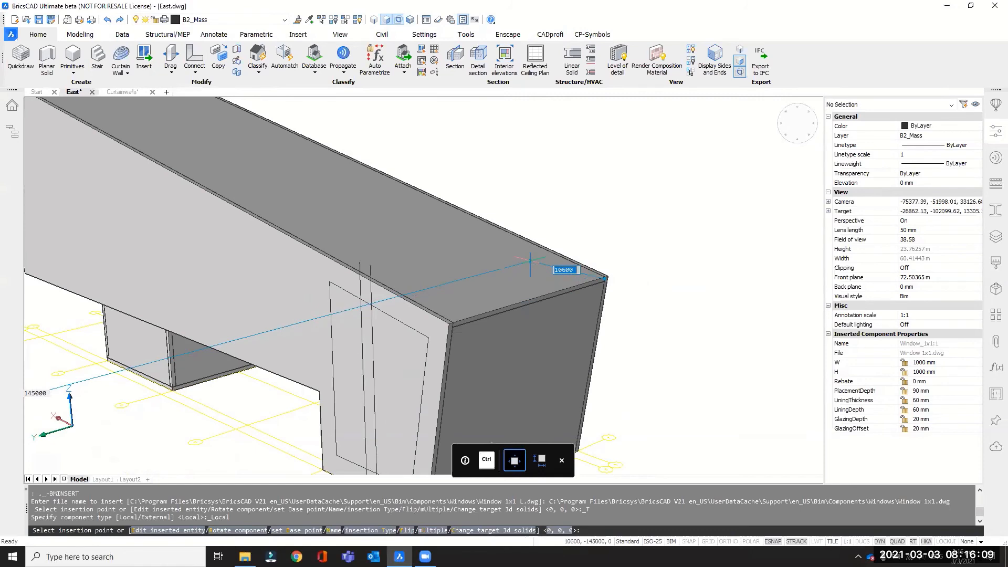
key("Escape")
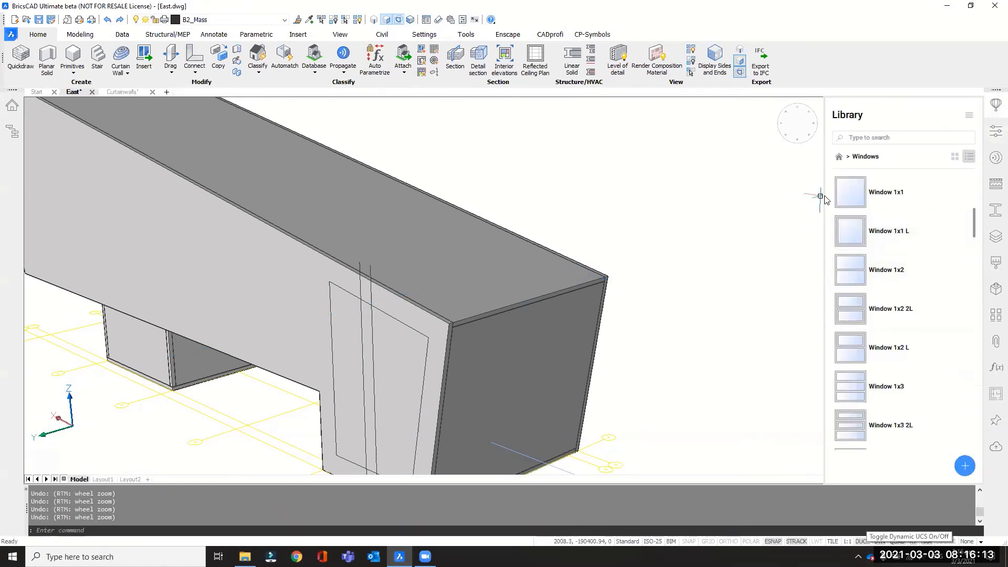
- Start inserting the Window 1x1 component with Dynamic UCS on and position its preview on the building's sloped end face
left_click(849, 192)
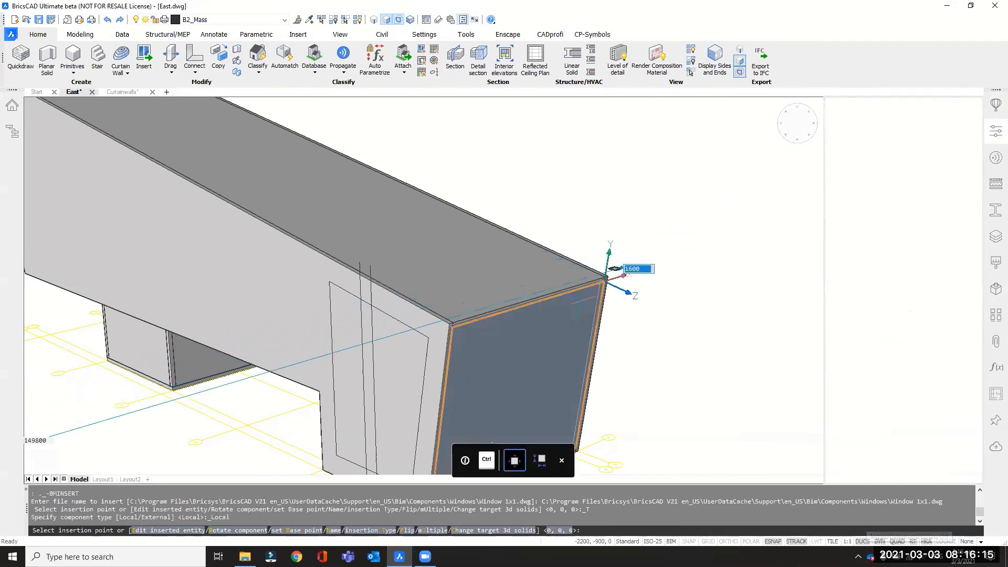
scroll(552, 345, "up", 5)
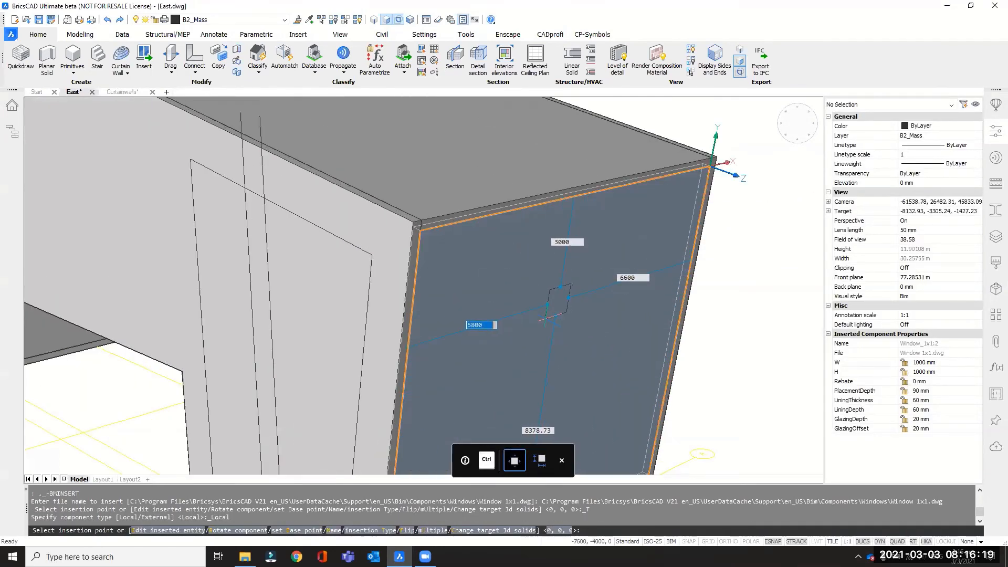
scroll(538, 302, "down", 5)
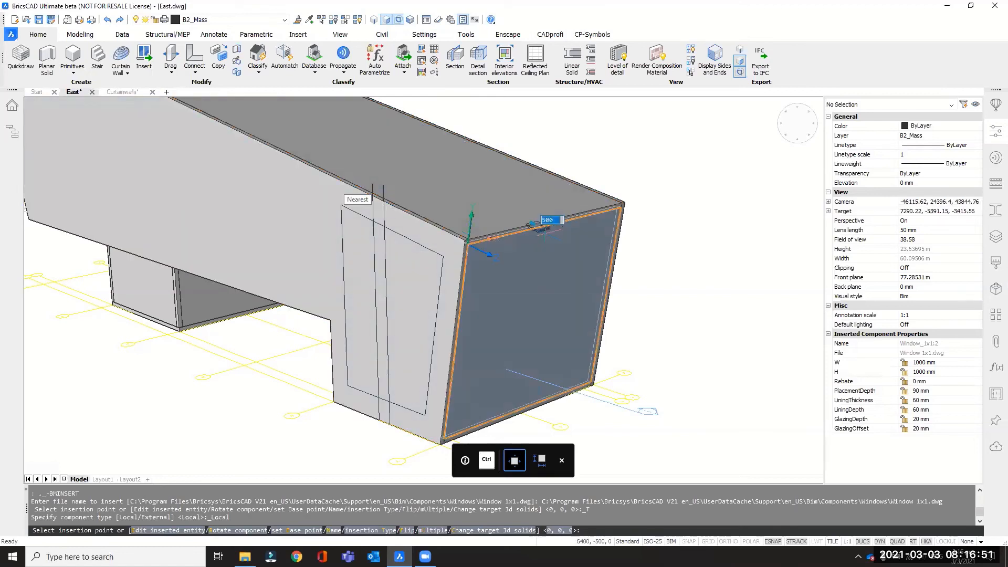
scroll(545, 249, "down", 2)
scroll(551, 335, "up", 2)
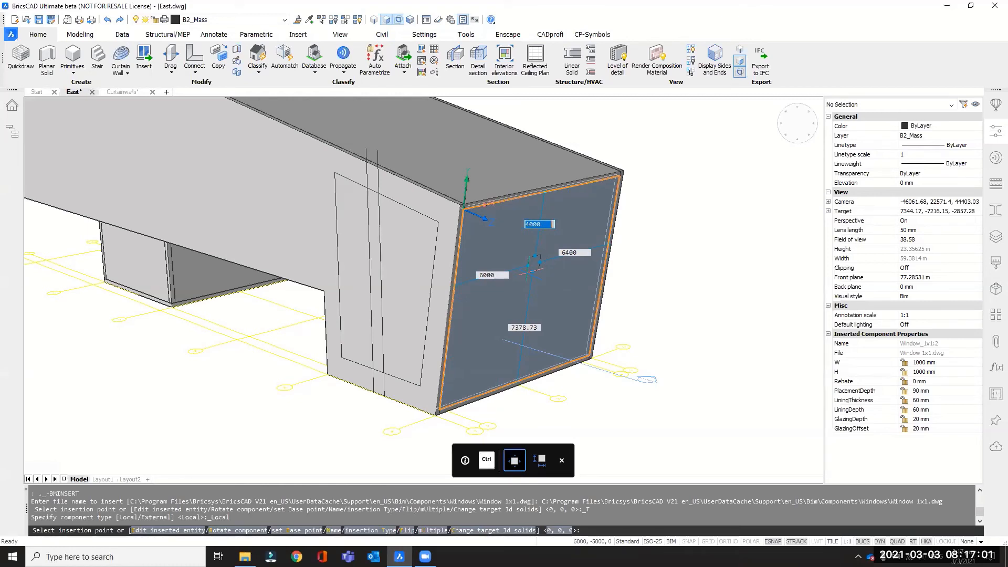
scroll(550, 286, "up", 2)
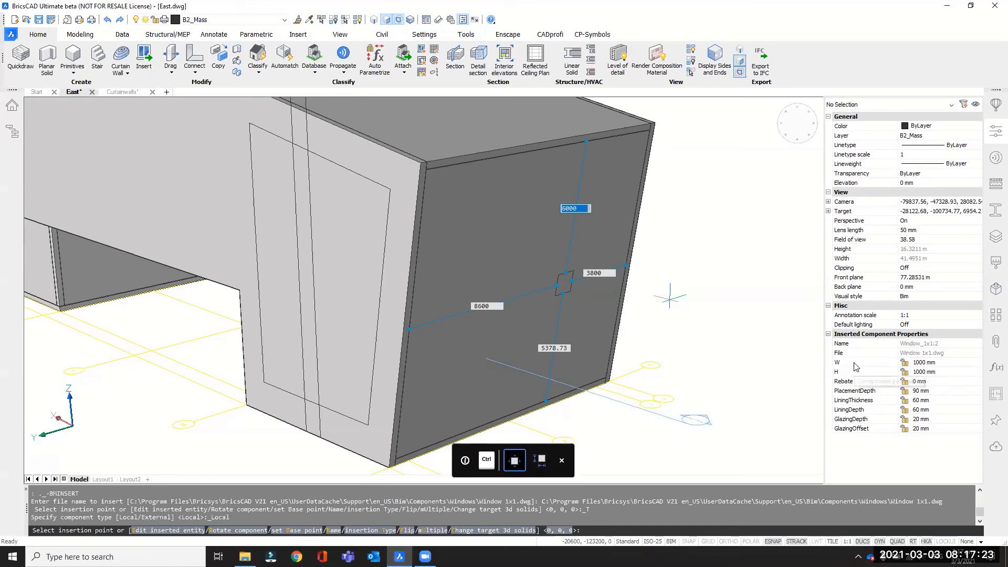
- Set both the width W and the height H of the window being inserted to 10000 mm
left_click(914, 362)
left_click(912, 362)
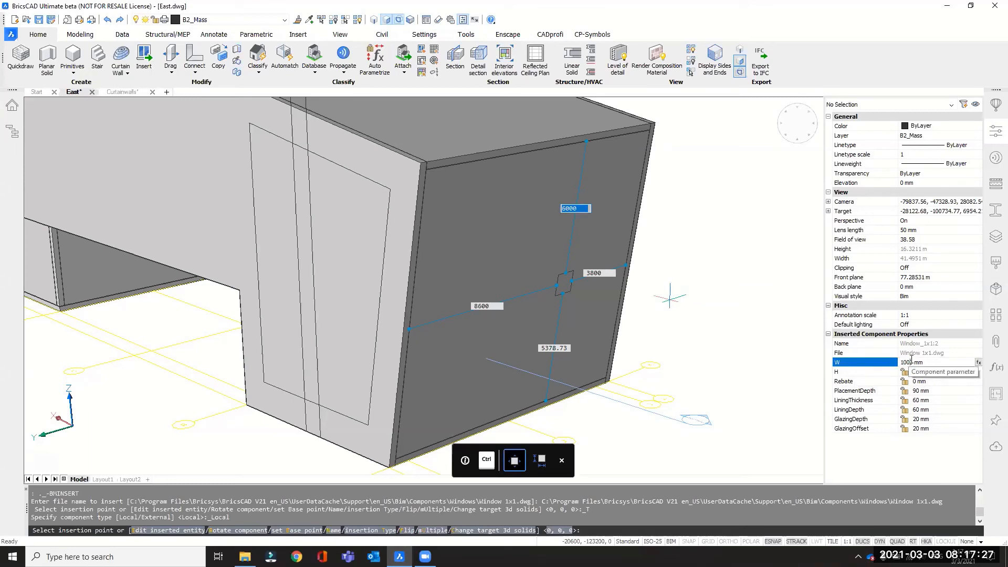
type("0")
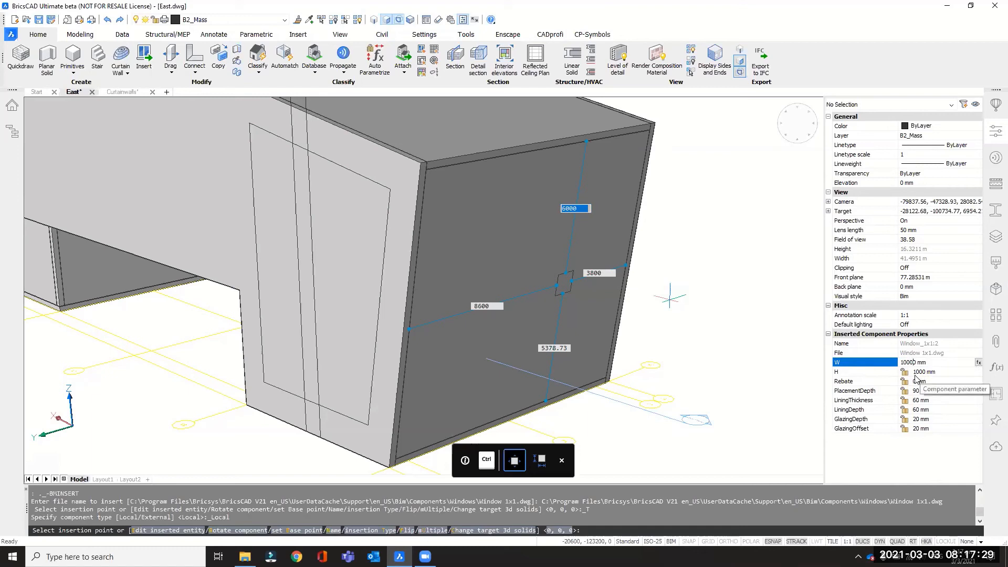
left_click(913, 371)
left_click(911, 372)
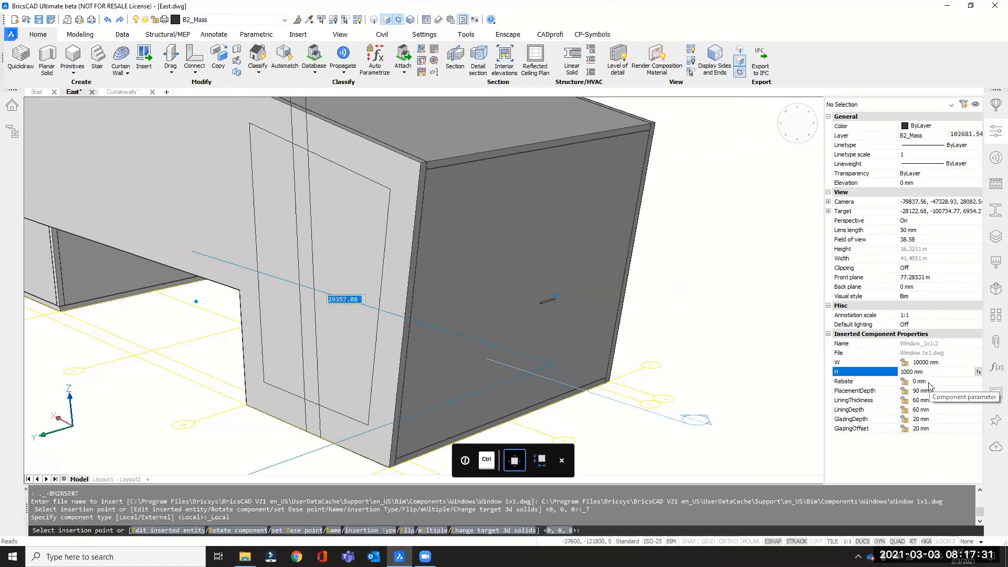
type("0")
key("Return")
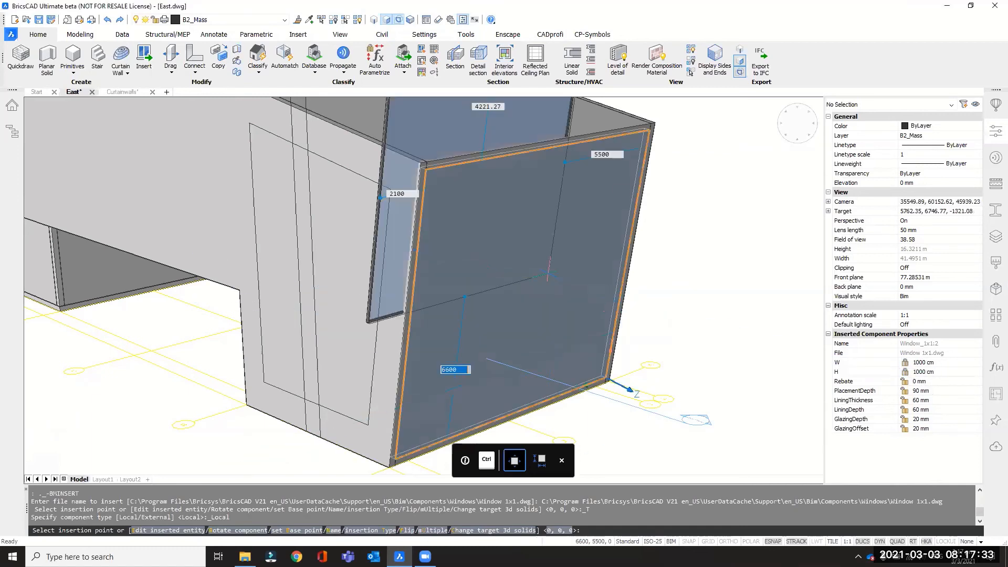
- Fit the window preview inside the end face and lock its side distance to the face's edge at 1700 mm
scroll(585, 337, "down", 2)
scroll(585, 337, "up", 2)
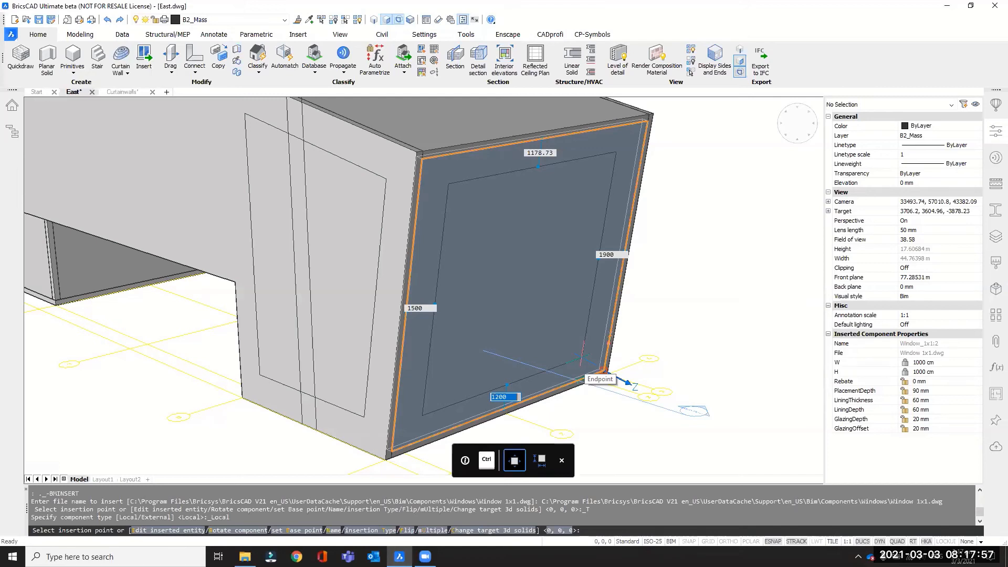
scroll(603, 370, "up", 2)
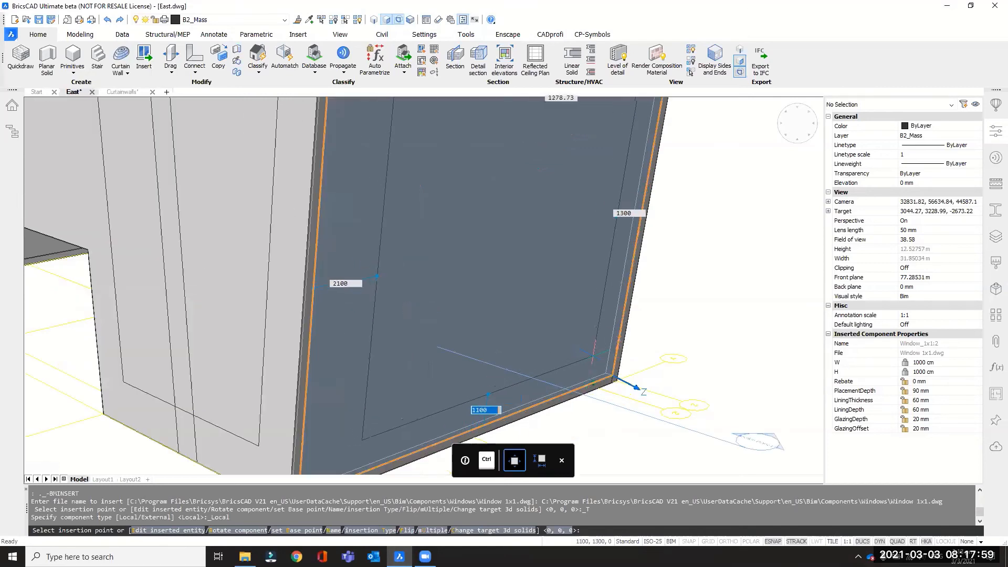
scroll(593, 355, "down", 2)
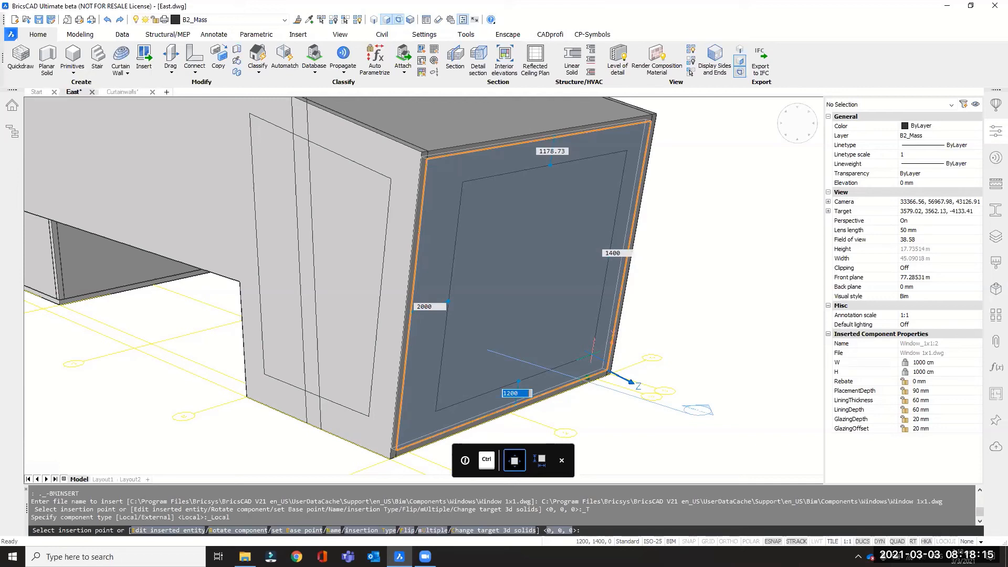
key("Tab")
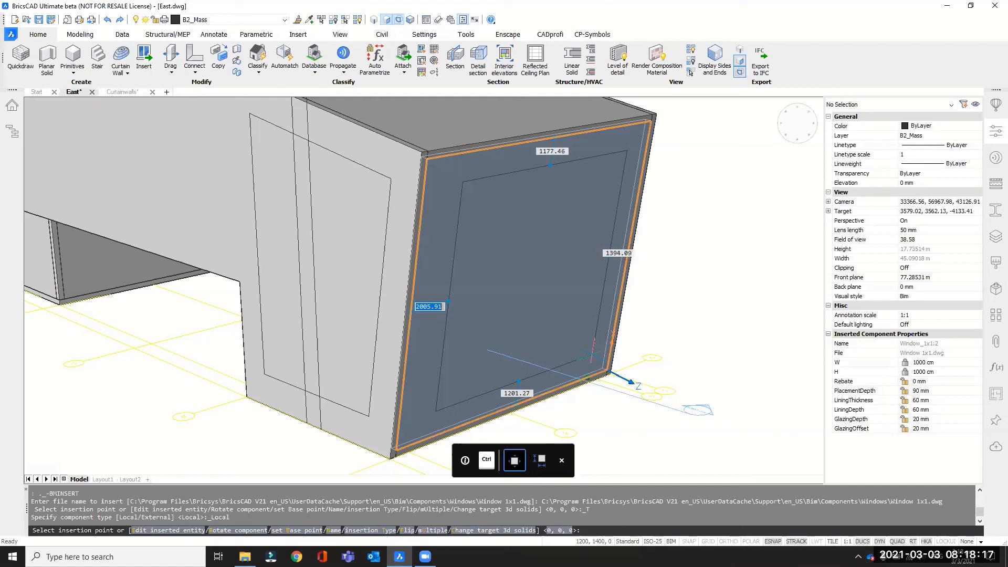
key("Tab")
key("Tab")
key("Tab")
key("Tab")
type("1700")
key("Tab")
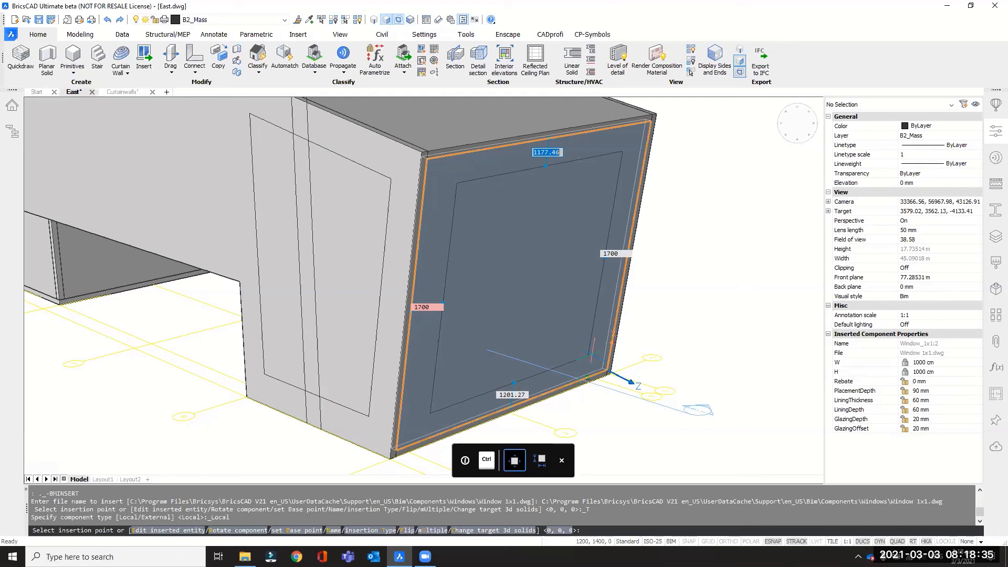
- Cycle through the edge distances, toggle to the size dimensions and back, and place the window 1200 mm from the end face's lower edge
key("Tab")
key("Tab")
key("Tab")
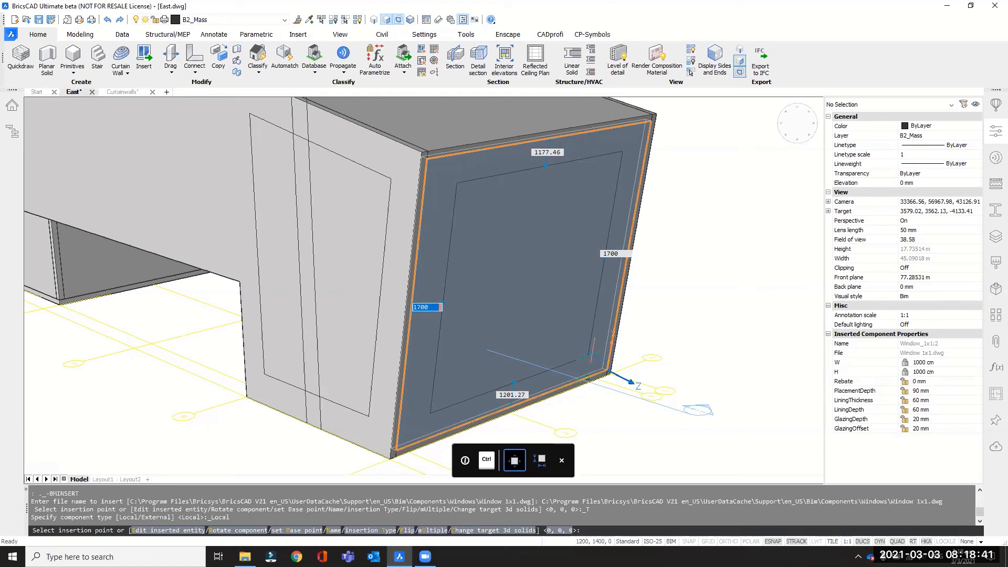
key("Tab")
key("Tab")
key("Tab")
key("Tab")
key("ctrl")
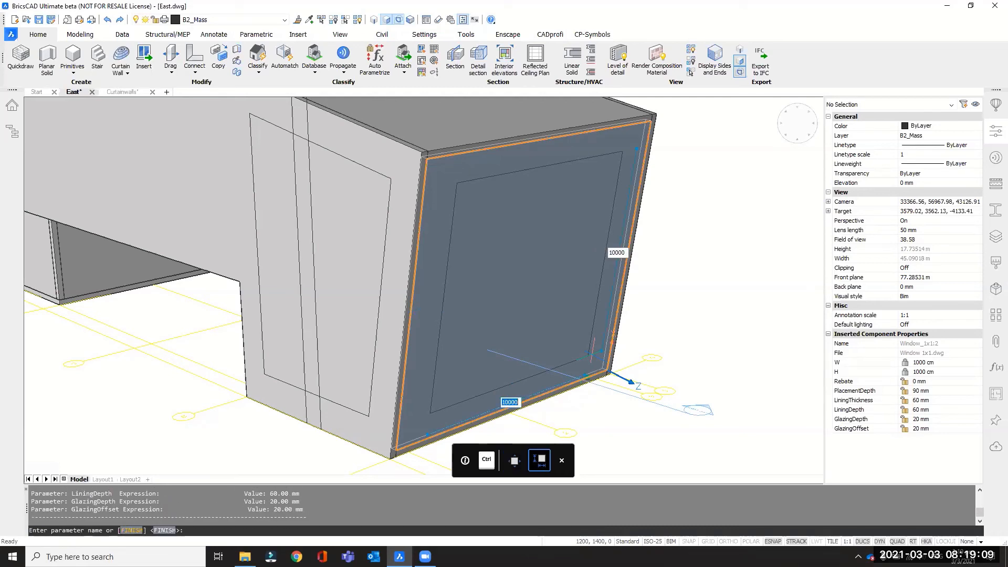
key("ctrl")
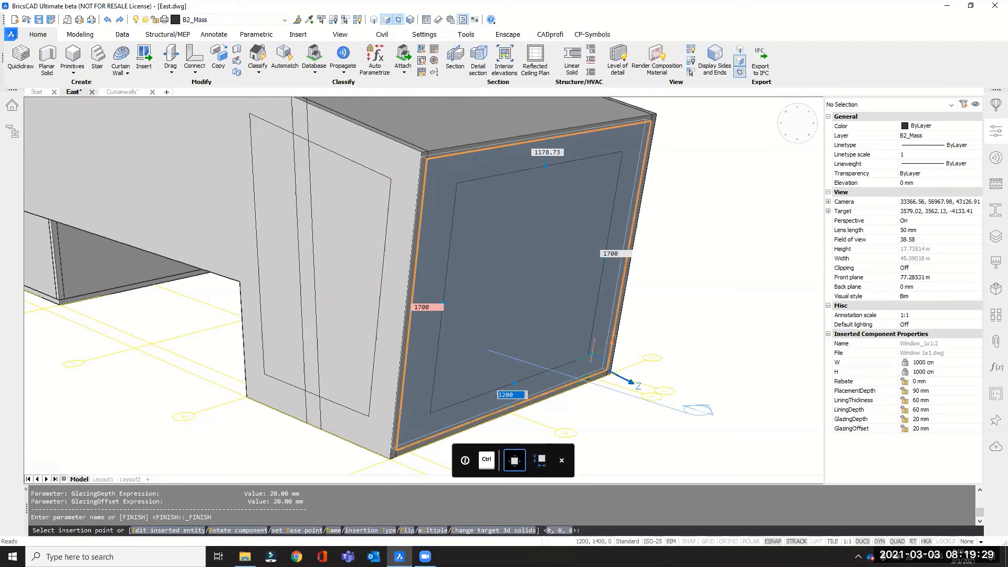
left_click(591, 356)
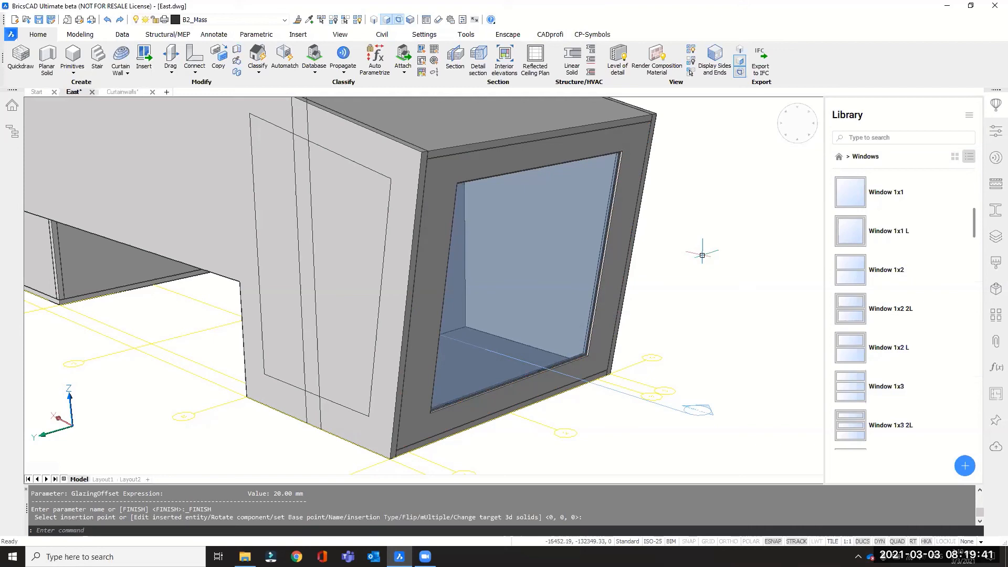
- Set the H parameter of the window placed on the end face to 6000 mm in its properties
scroll(706, 267, "down", 2)
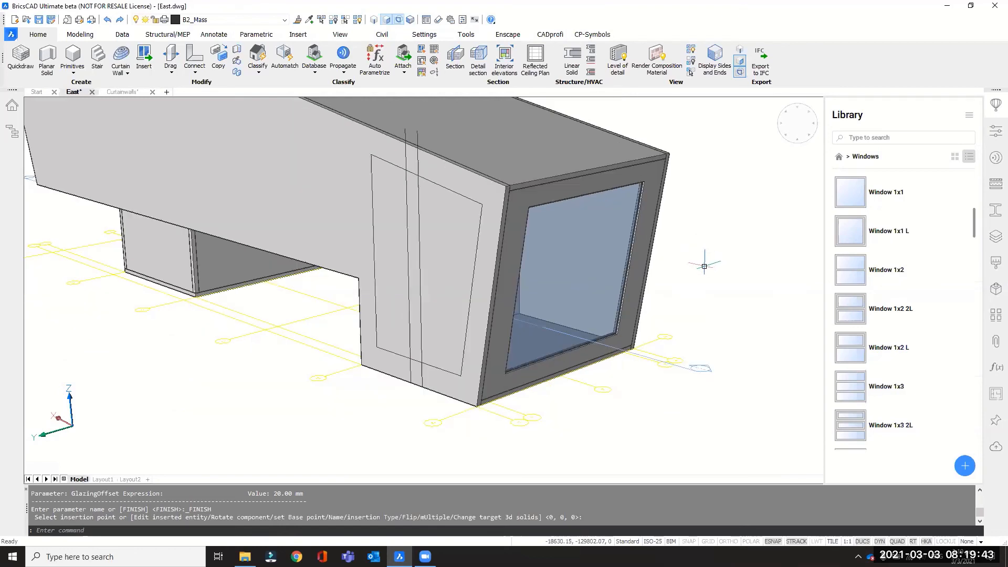
left_click(625, 231)
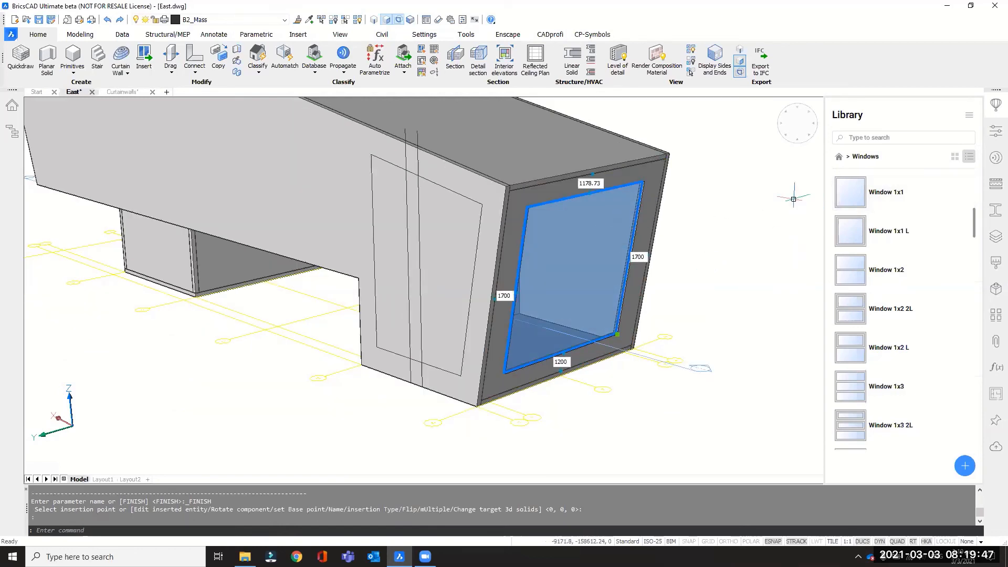
left_click(995, 132)
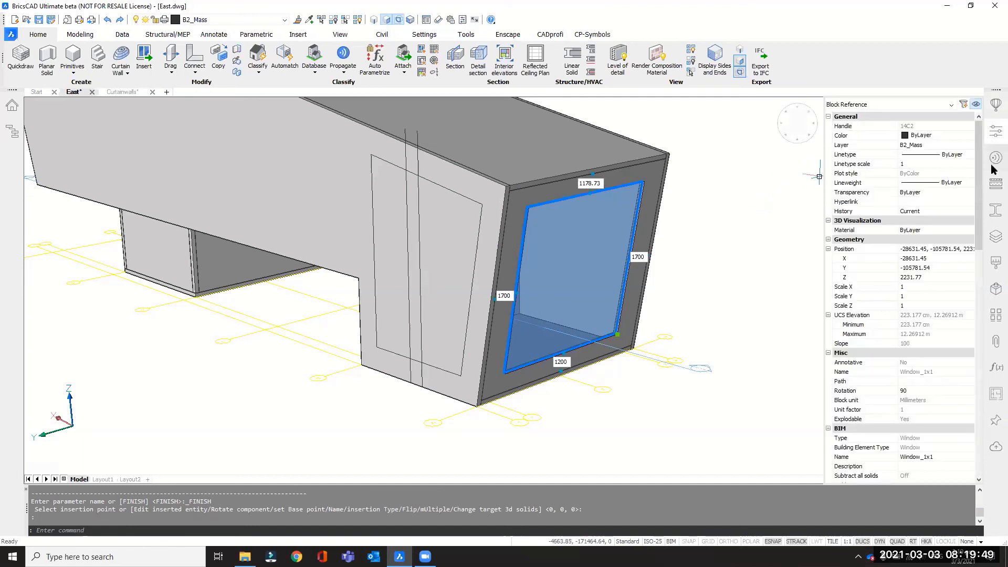
left_click_drag(981, 169, 982, 320)
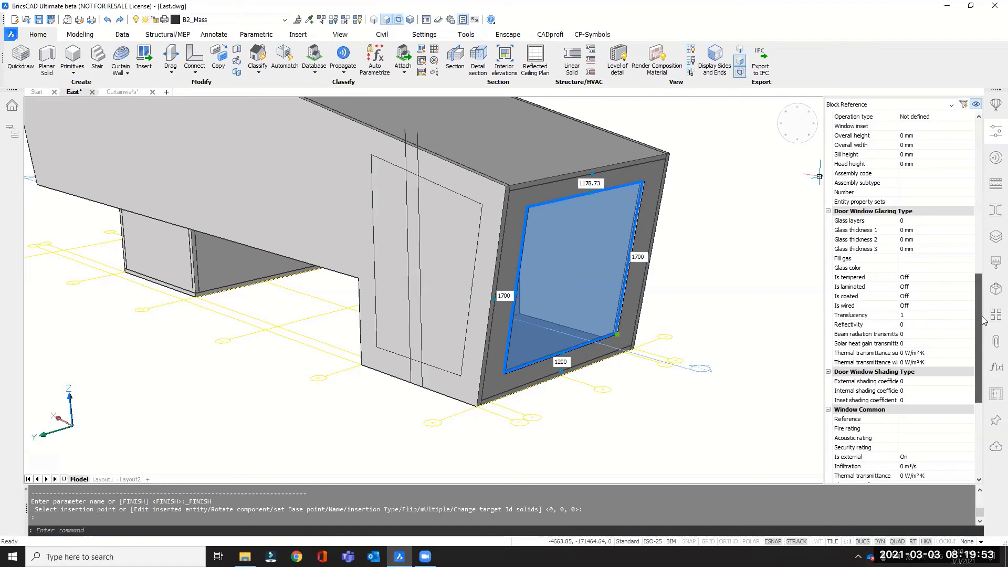
scroll(983, 320, "down", 7)
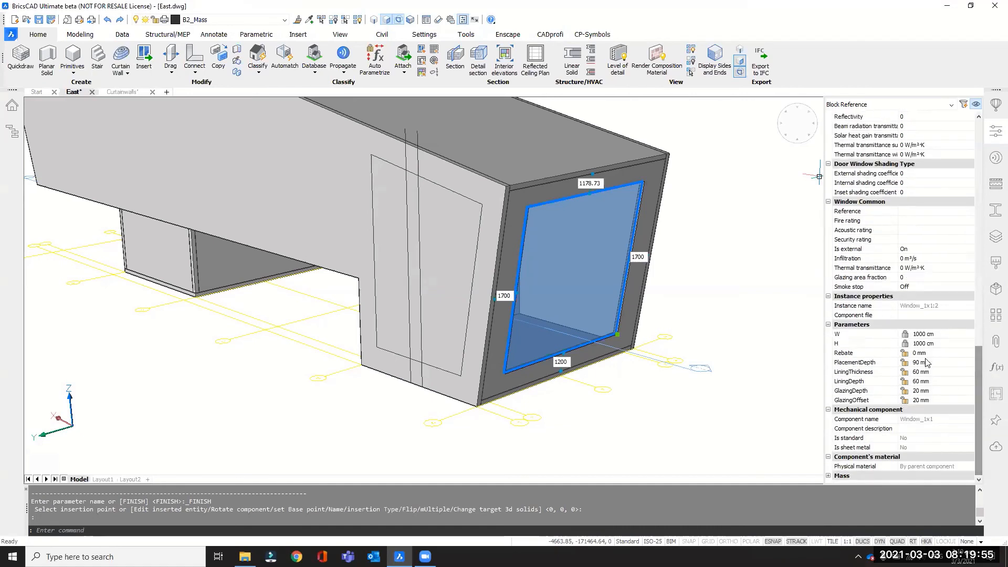
left_click(918, 344)
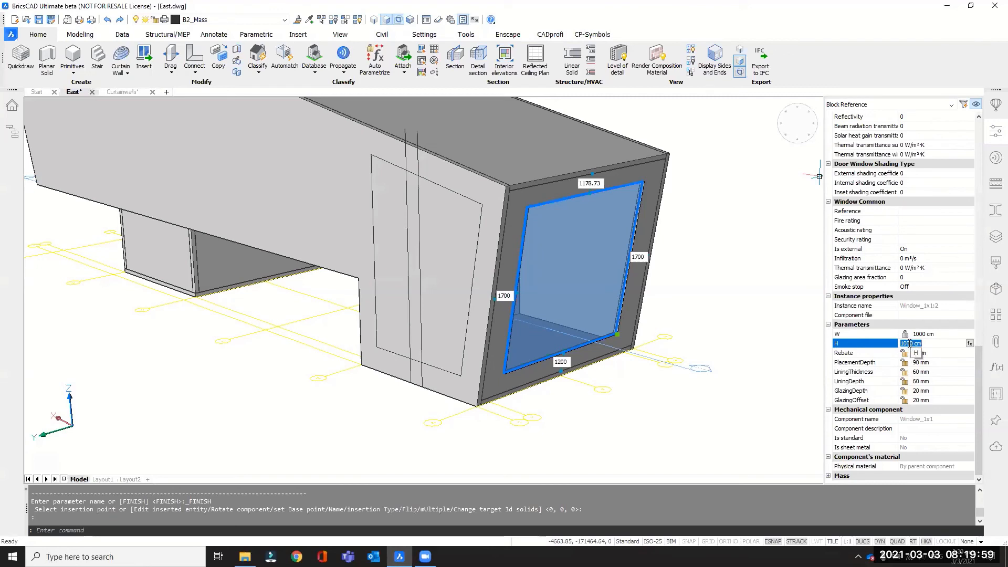
left_click(913, 343)
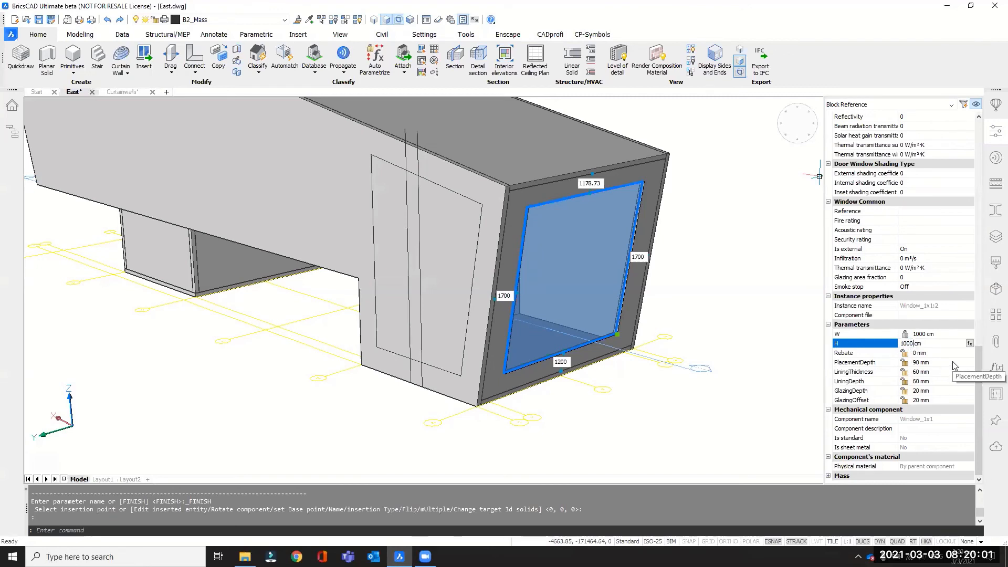
key("BackSpace")
key("BackSpace")
type("60")
key("Return")
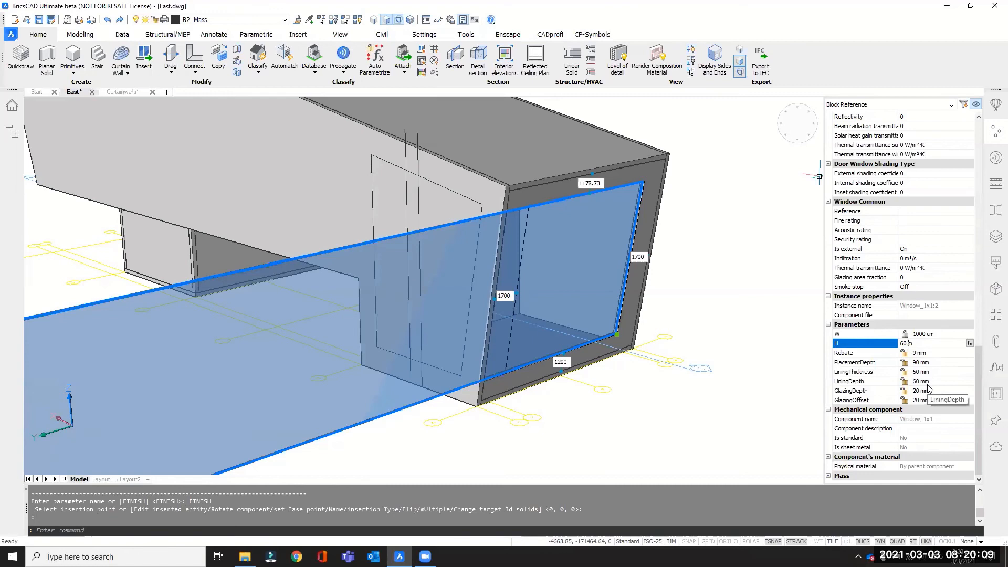
type("00")
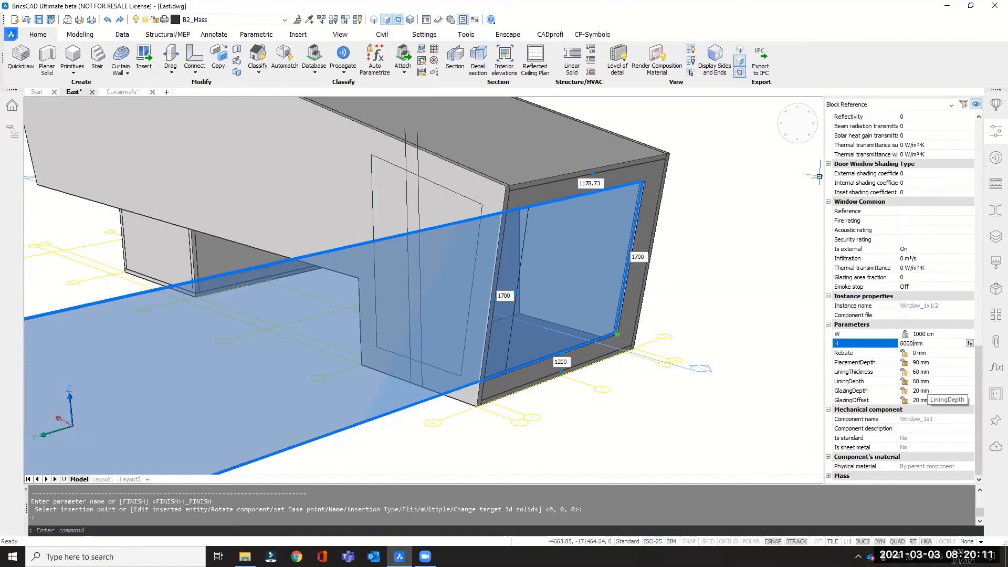
key("Return")
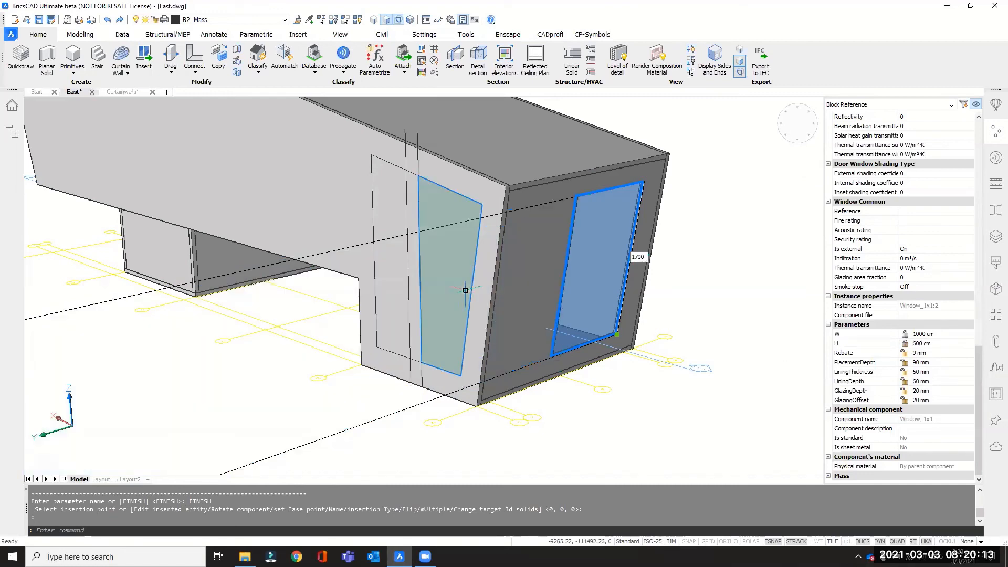
key("Escape")
- Reselect the resized window and examine its distances to the edges of the end face
scroll(611, 231, "up", 2)
left_click(597, 237)
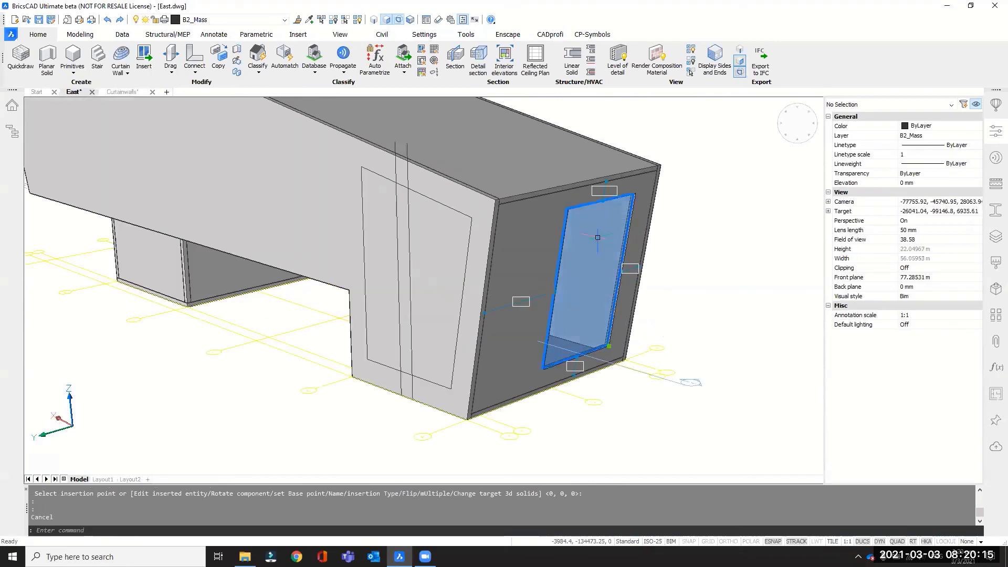
middle_click_drag(615, 257, 510, 274, "shift")
middle_click_drag(591, 287, 638, 252, "shift")
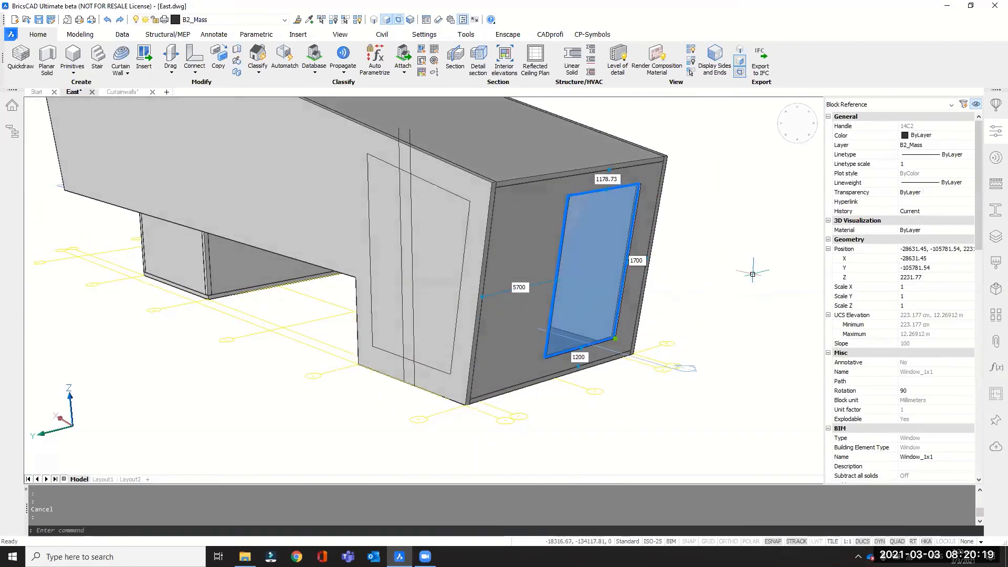
scroll(736, 262, "down", 2)
scroll(729, 150, "up", 1)
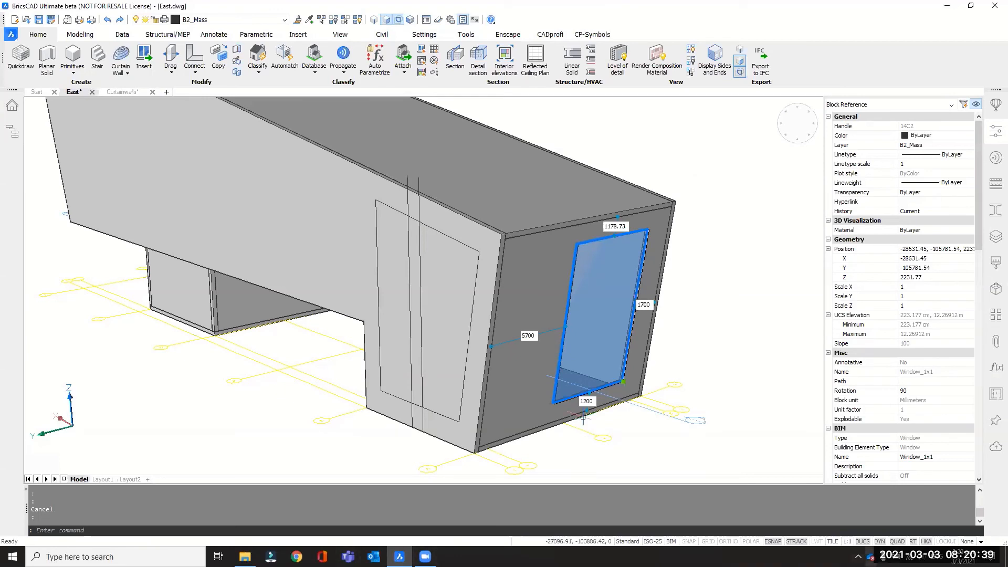
key("Escape")
- Enable clip display on the section plane running lengthwise through the building to expose the interior around the top-floor partition wall
scroll(645, 298, "down", 3)
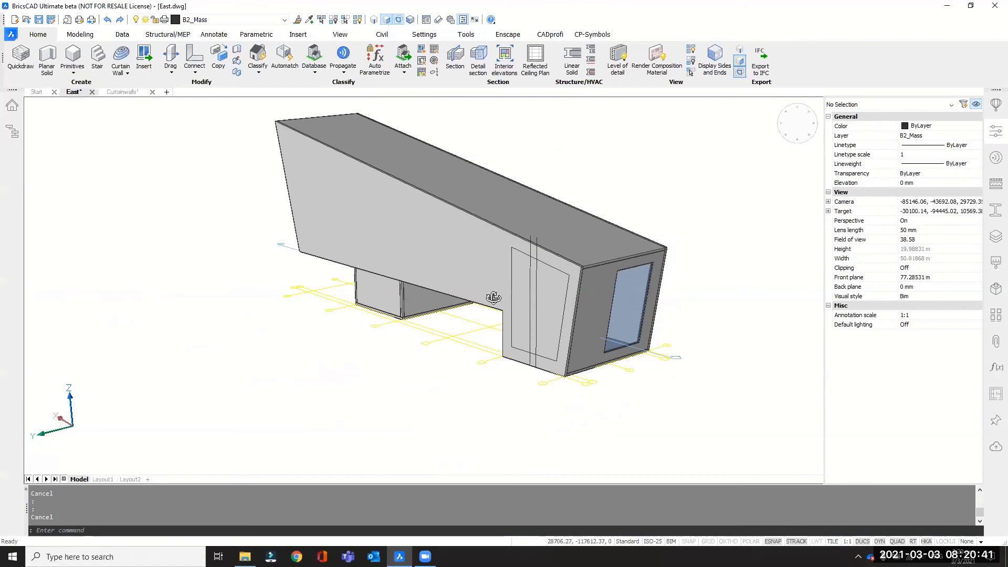
middle_click_drag(491, 294, 700, 293, "shift")
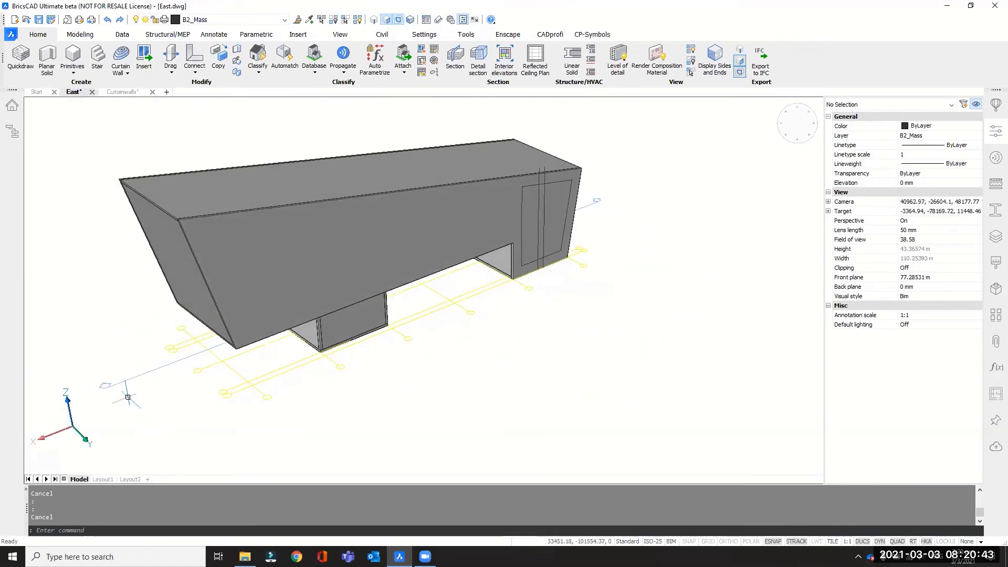
mouse_move(137, 376)
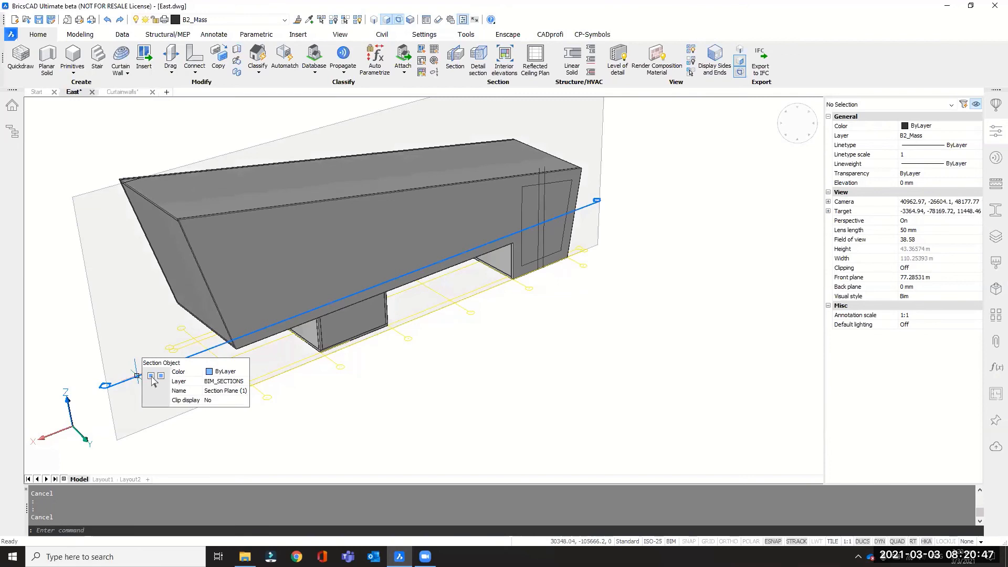
left_click(151, 377)
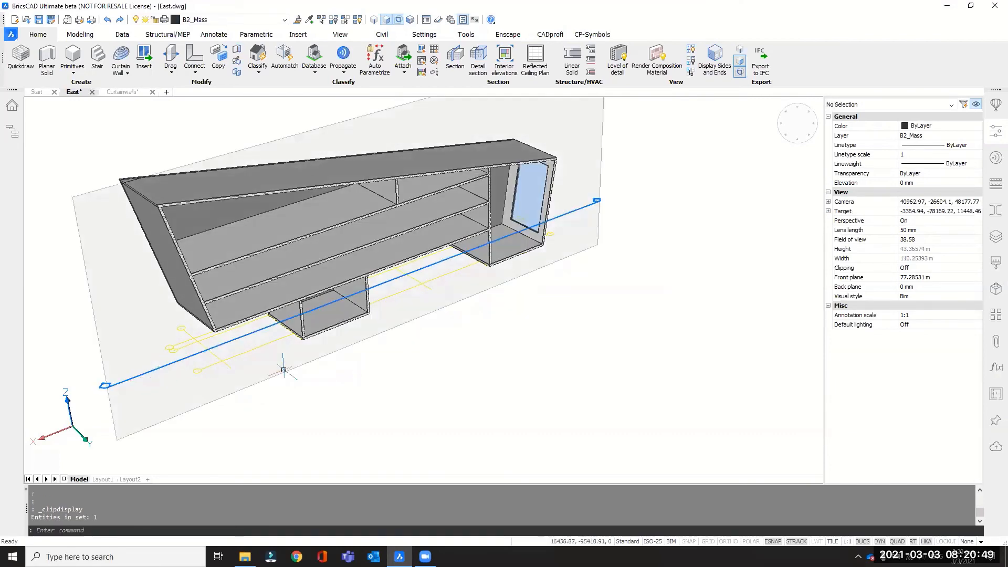
middle_click_drag(341, 249, 450, 340)
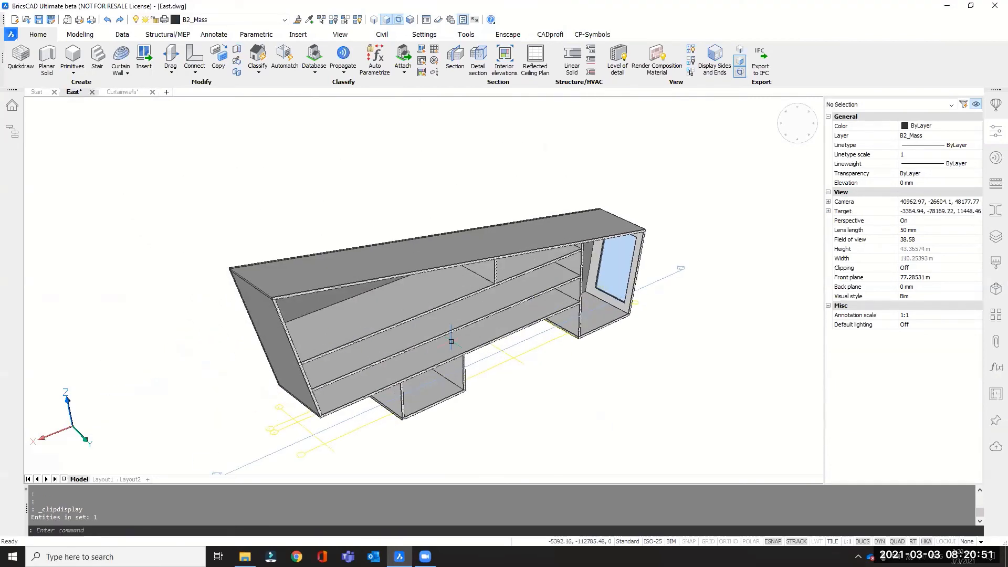
middle_click_drag(372, 343, 463, 301, "shift")
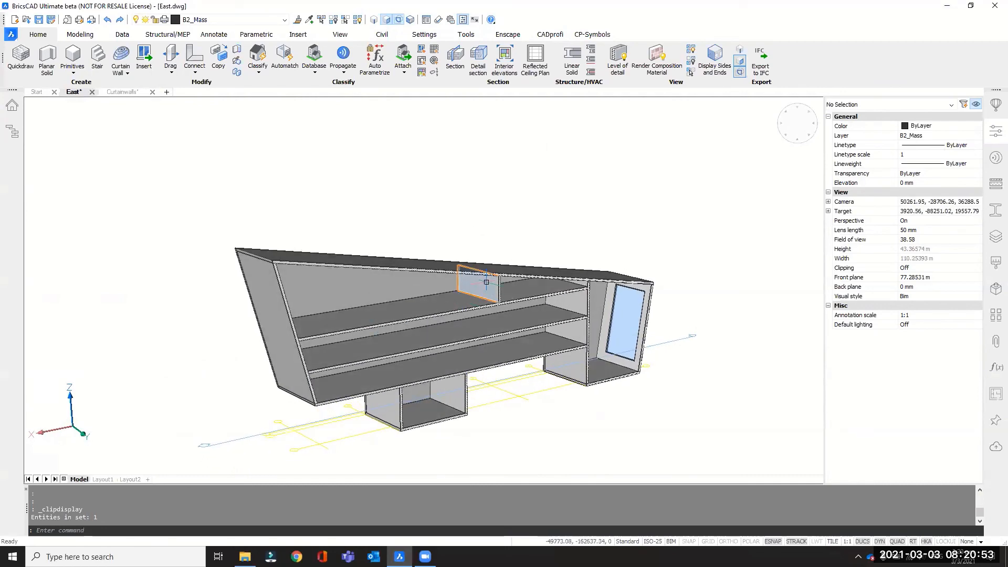
scroll(462, 301, "up", 6)
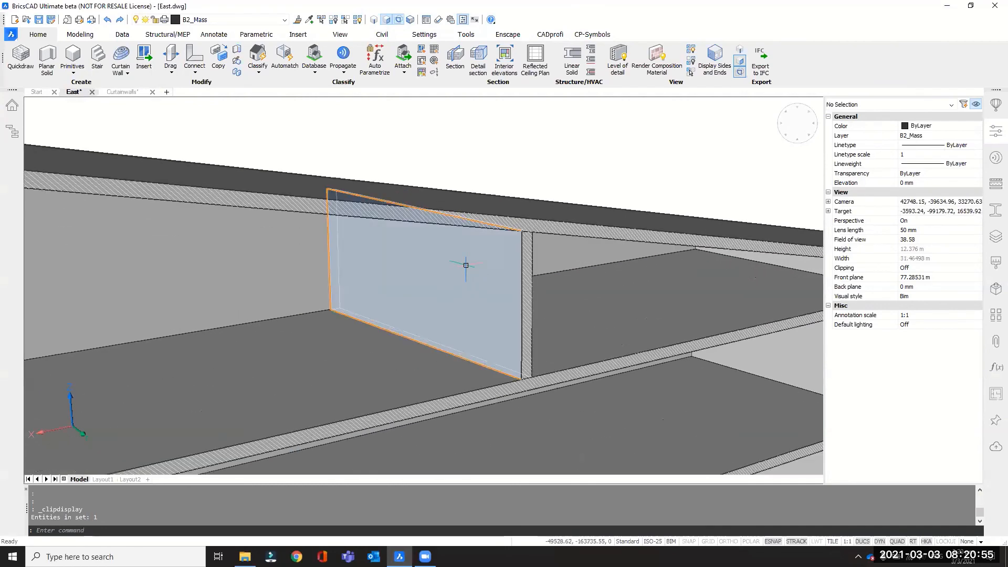
scroll(451, 278, "up", 2)
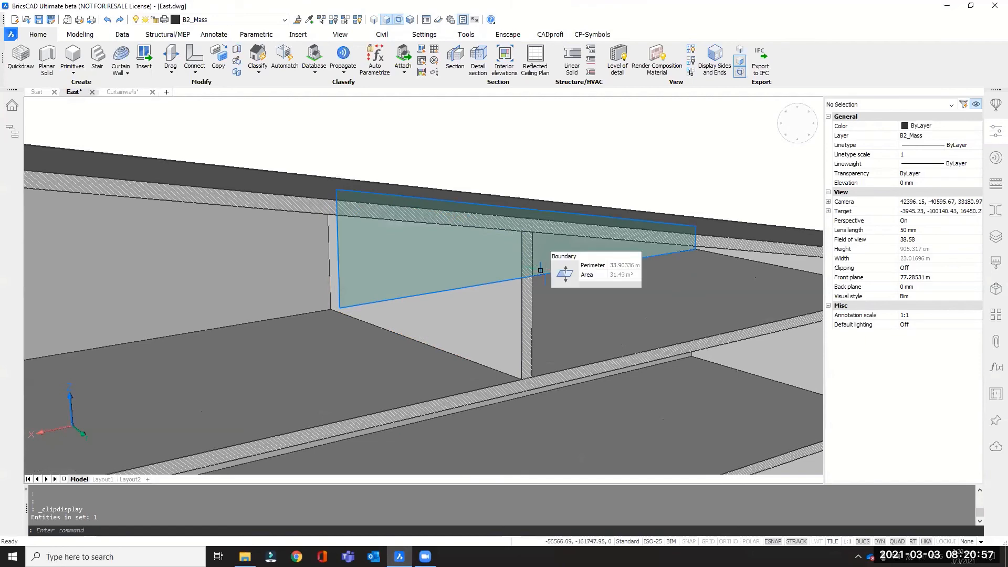
- Open the Furnishing Elements category of the component library and show its contents as a thumbnail grid down to the desks
left_click(994, 106)
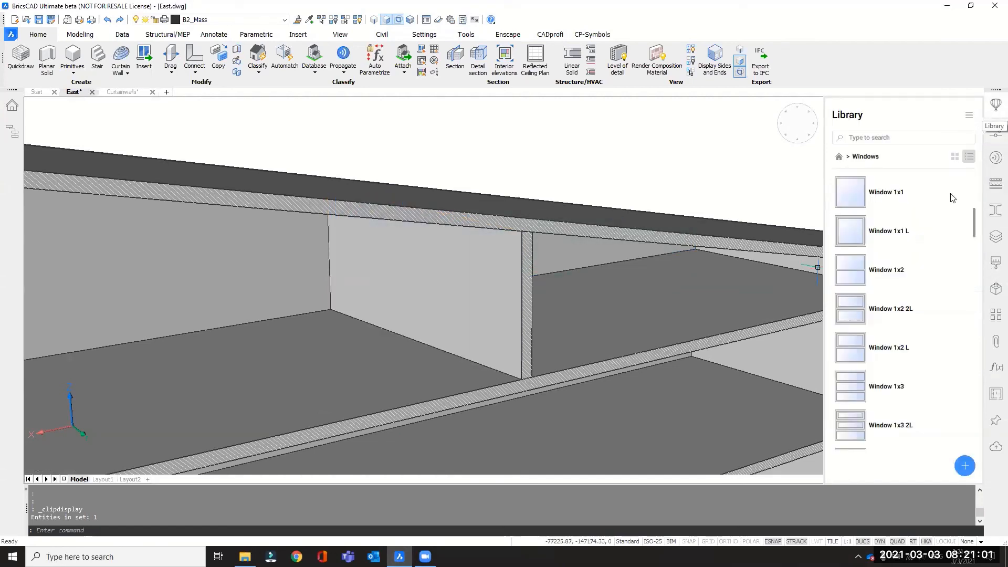
left_click(839, 158)
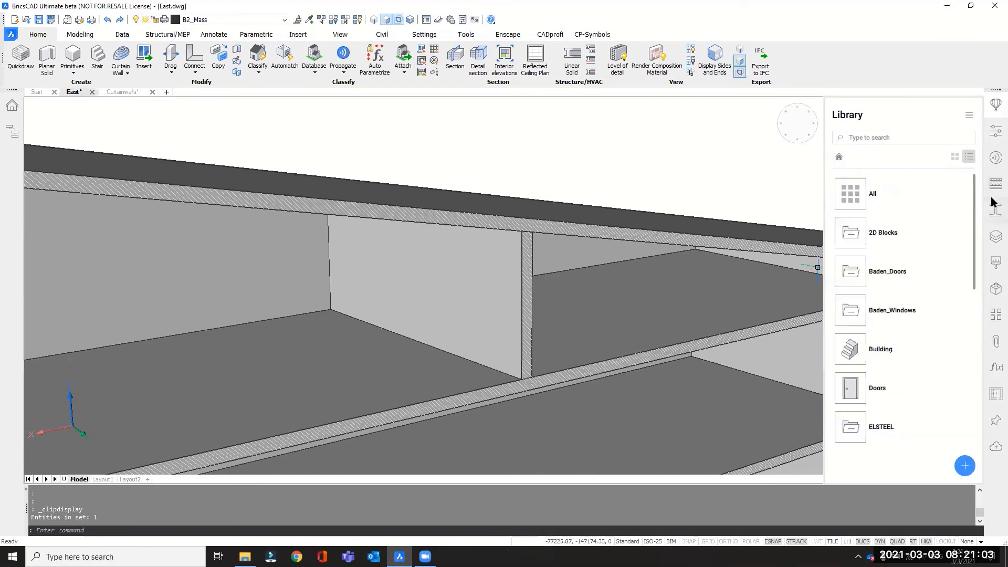
left_click_drag(974, 189, 974, 274)
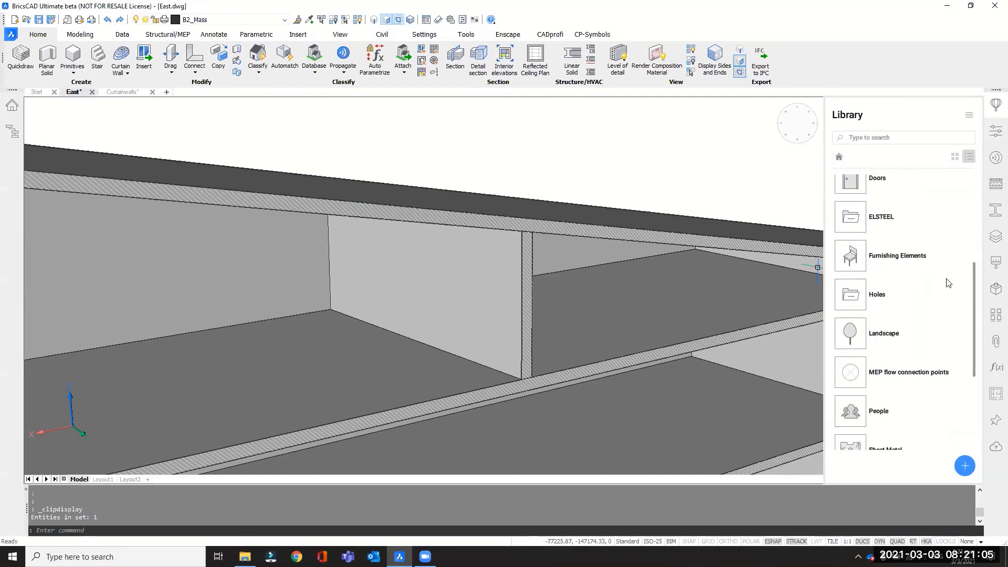
left_click(862, 258)
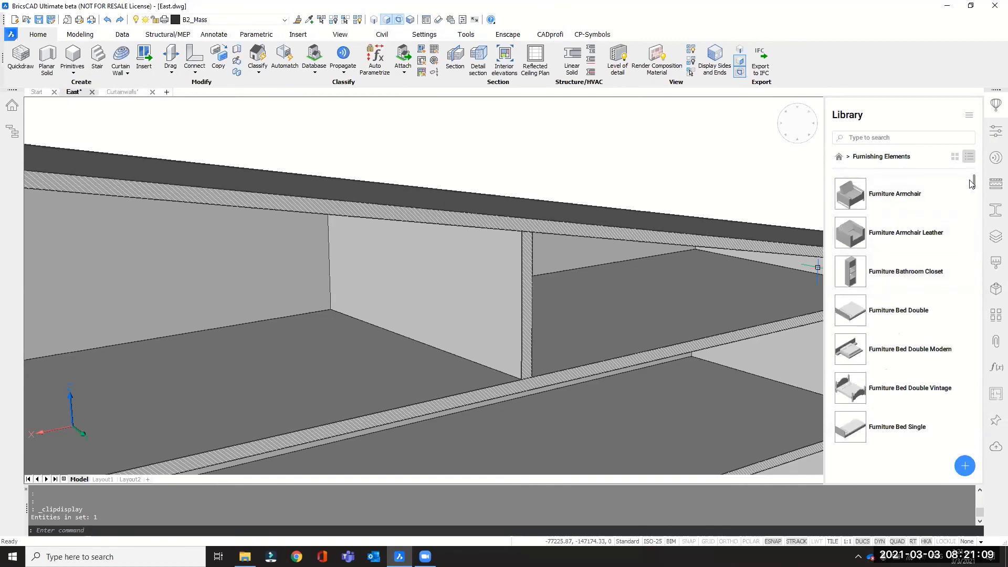
left_click(954, 158)
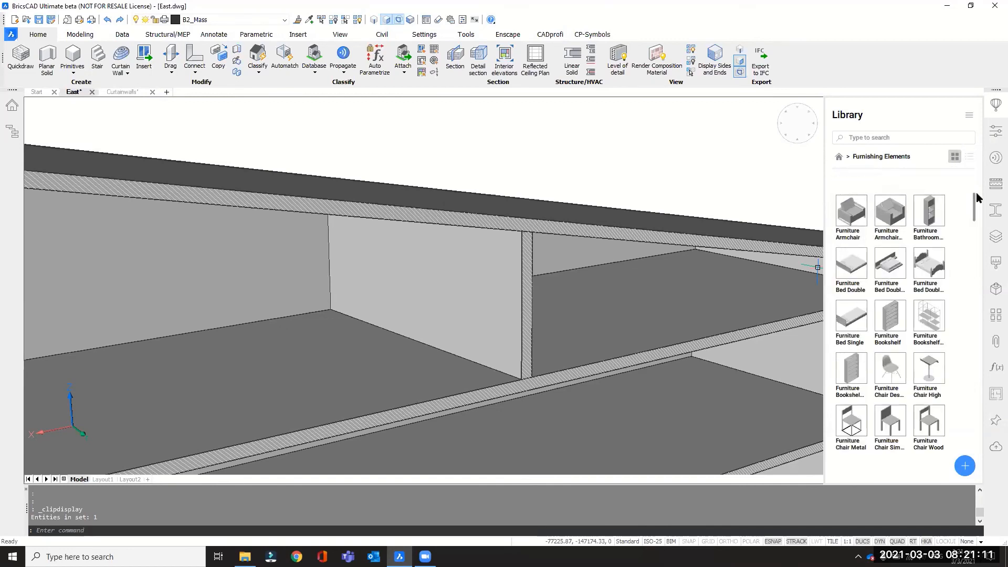
left_click_drag(975, 212, 974, 258)
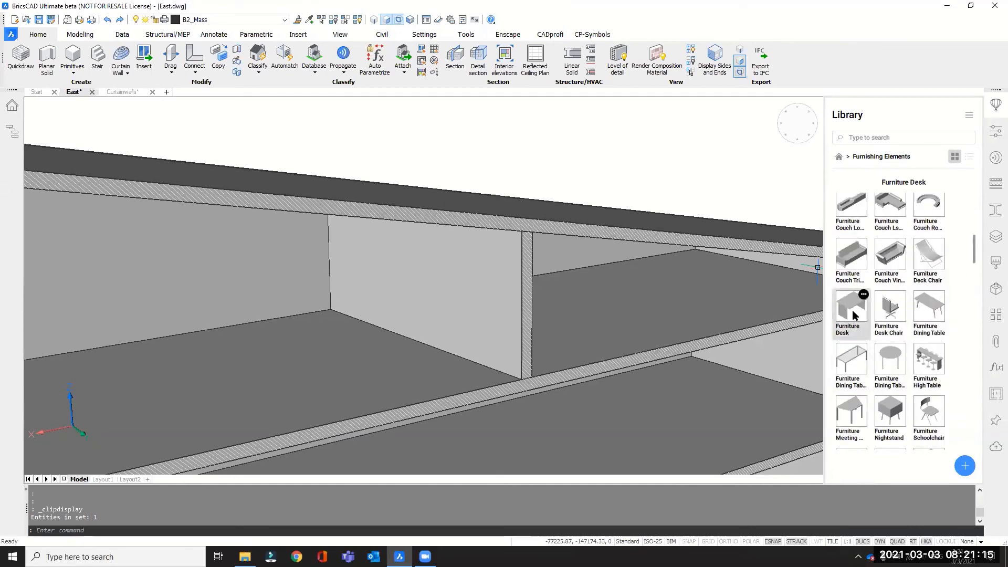
- Insert the Furniture Desk component on the top floor slab, in the larger room beside the partition wall
left_click(851, 310)
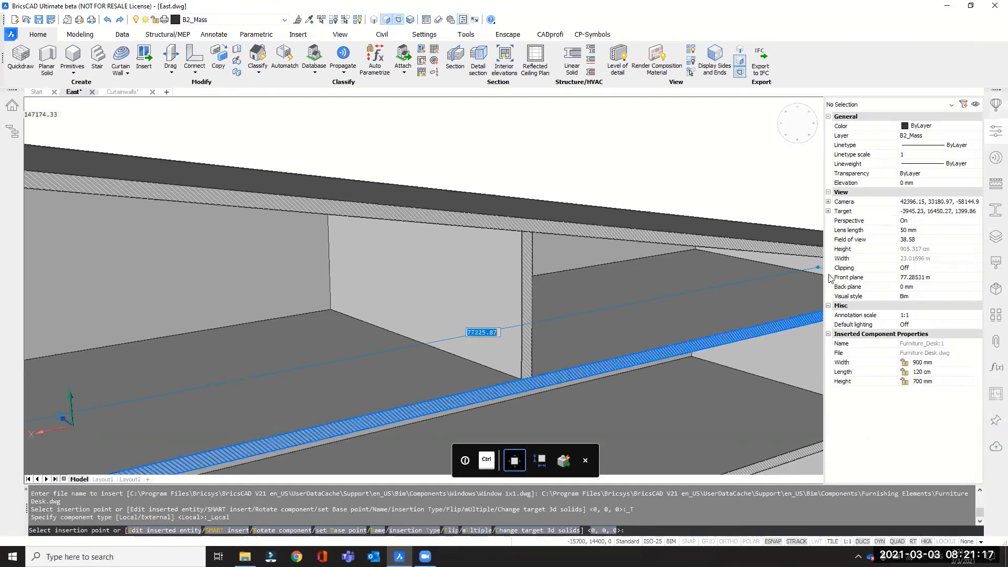
scroll(691, 319, "down", 3)
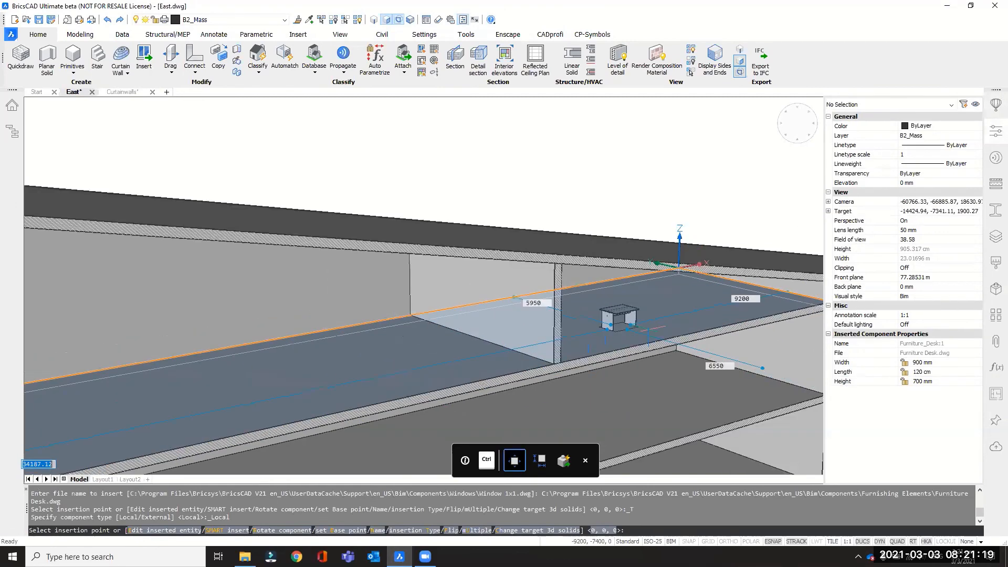
scroll(455, 359, "up", 3)
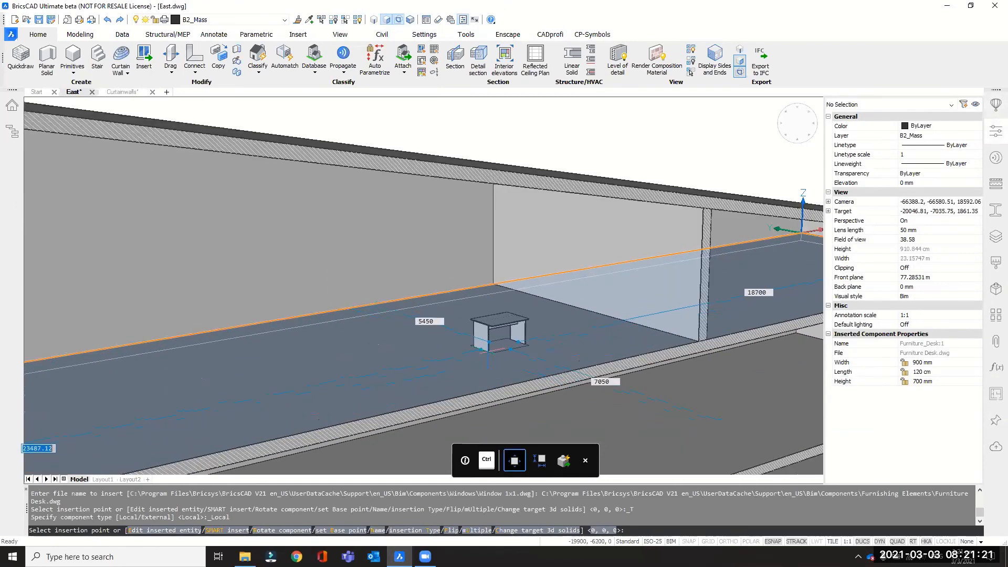
mouse_move(515, 360)
middle_mouse_down("shift")
mouse_move(517, 315)
mouse_move(503, 362)
middle_mouse_up("shift")
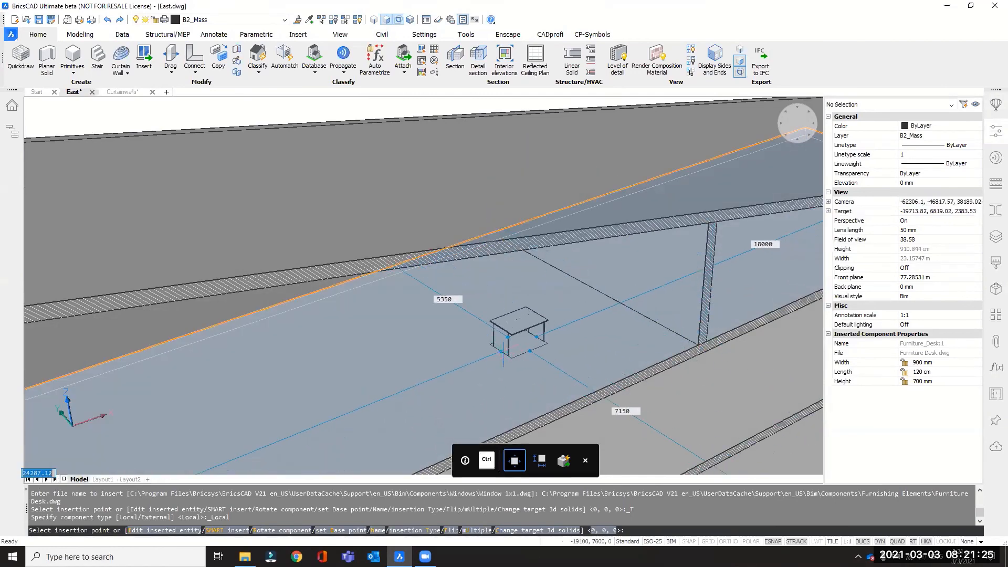
left_click(479, 331)
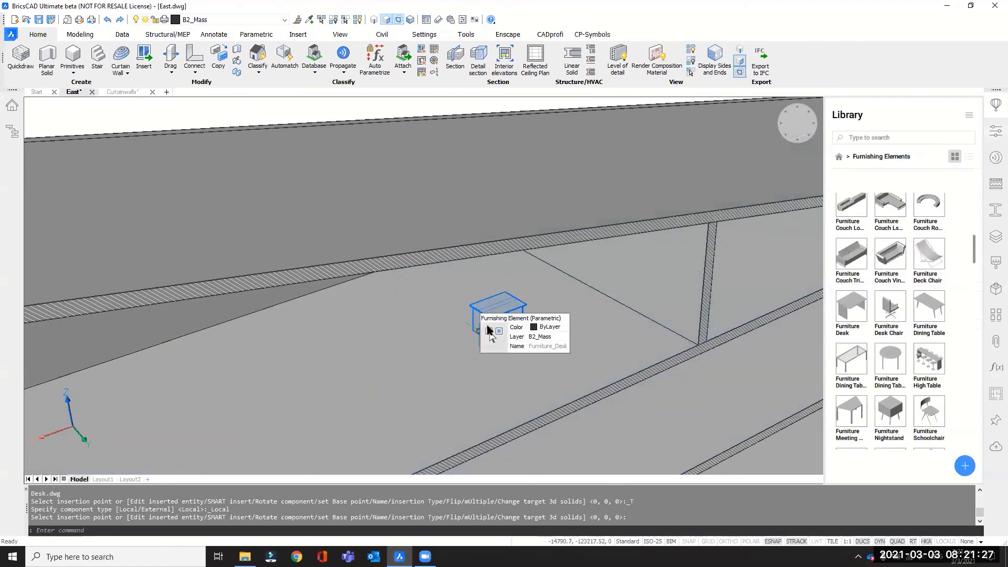
scroll(490, 320, "up", 5)
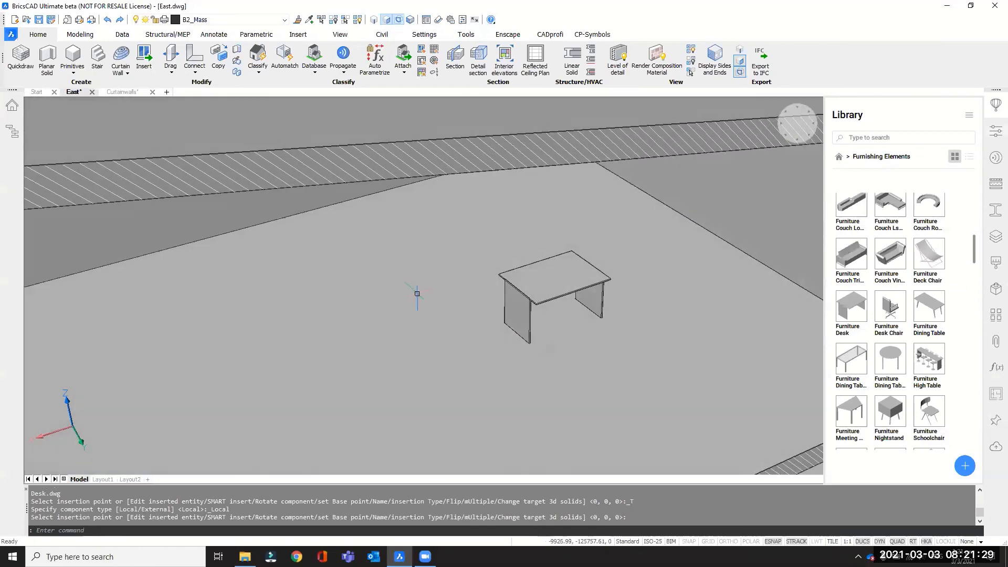
scroll(417, 293, "down", 2)
mouse_move(495, 302)
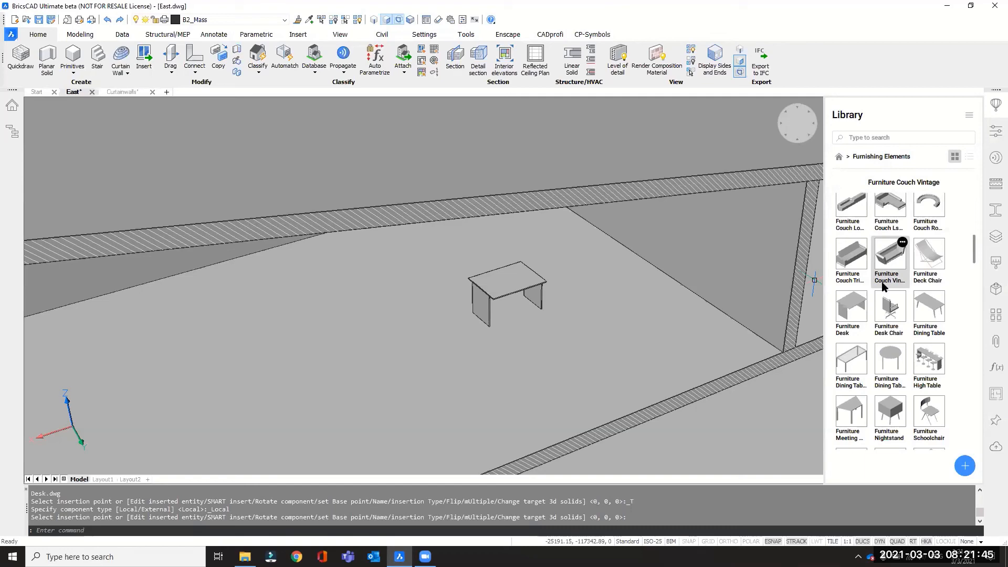
left_click_drag(882, 286, 531, 286)
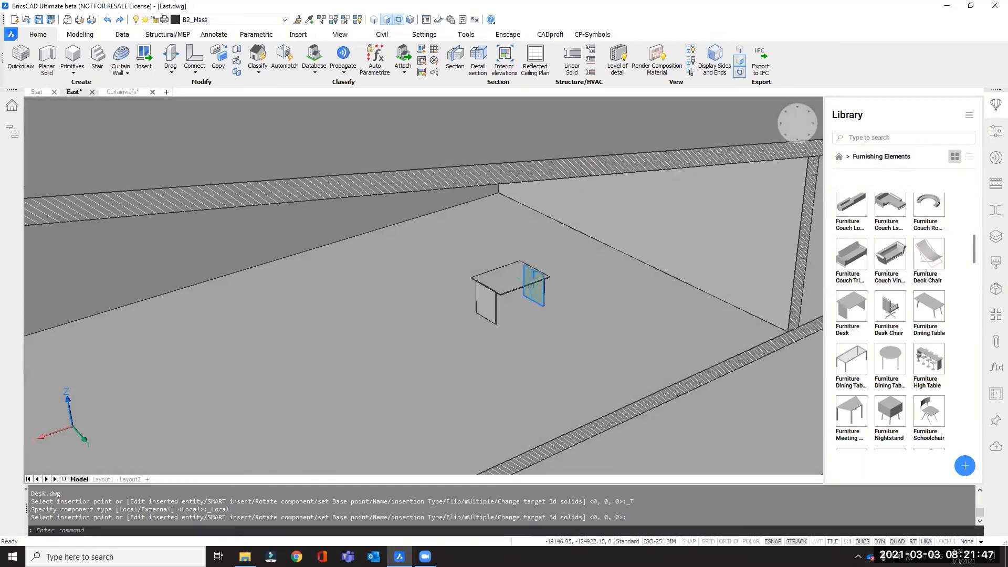
- Open a copy of the inserted desk component for editing in its own drawing
scroll(515, 278, "up", 2)
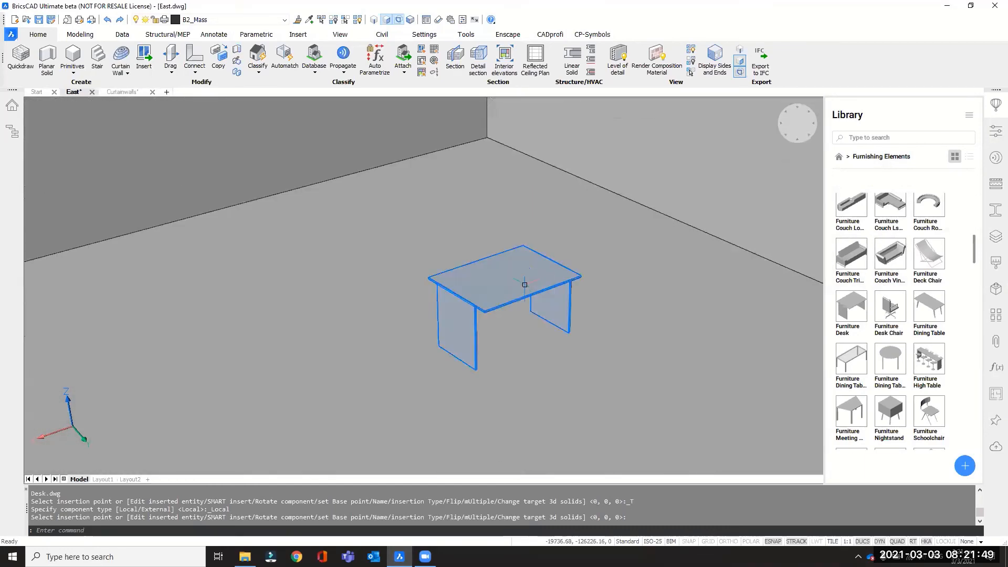
mouse_move(524, 288)
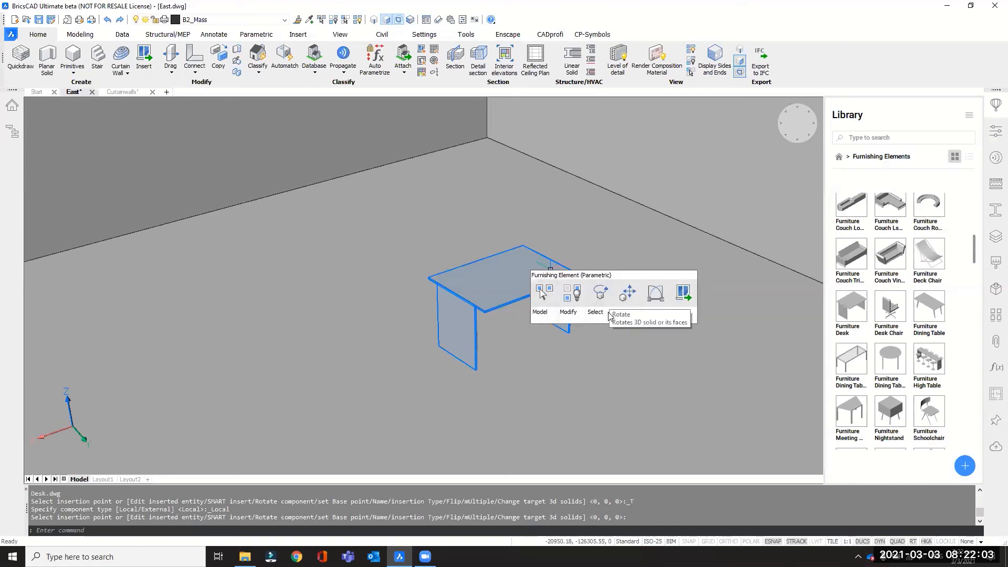
mouse_move(597, 314)
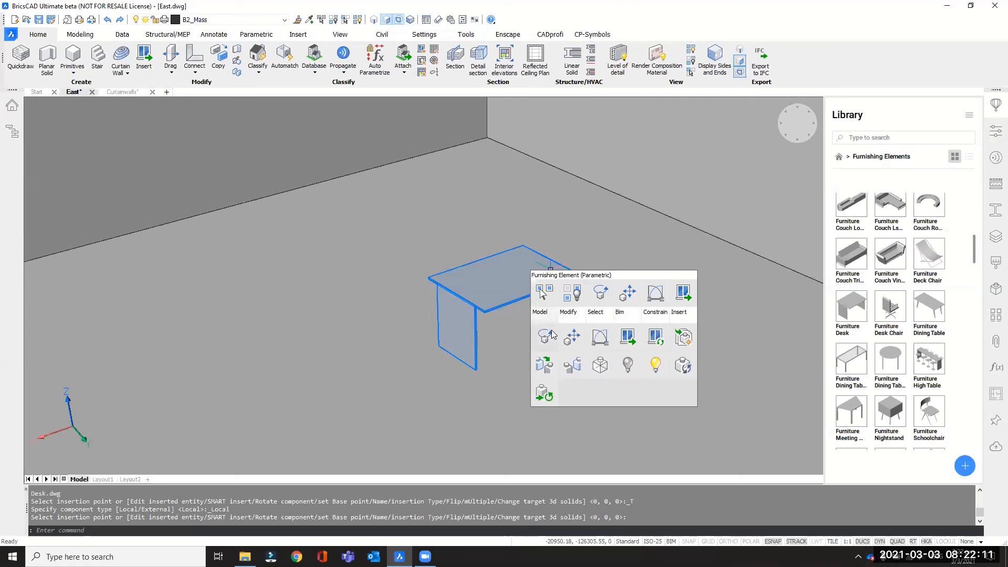
left_click(683, 337)
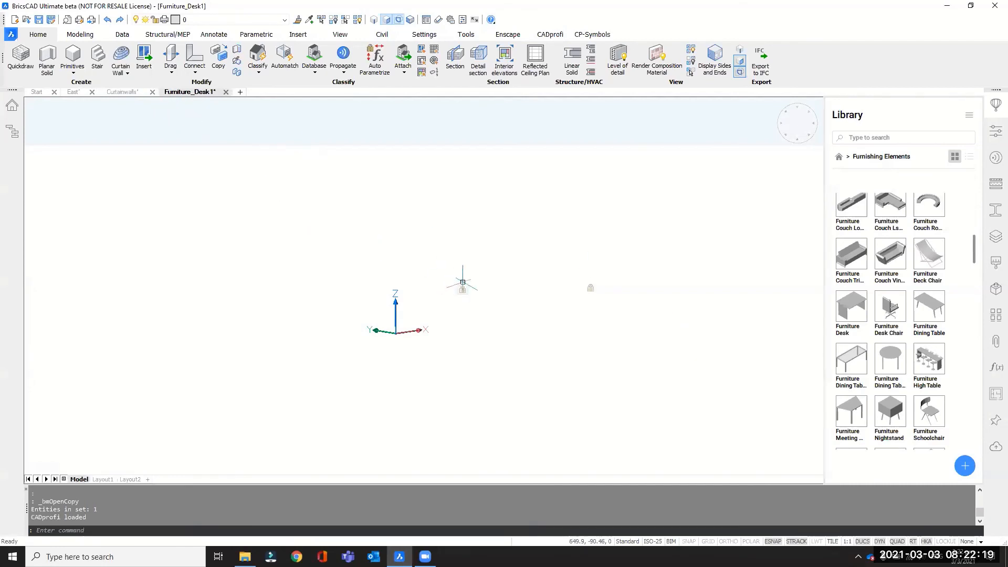
- Hide the desk's length and width dimensional constraints, d1 and d2, in the Furniture_Desk1 drawing
middle_click_drag(472, 283, 492, 301, "shift")
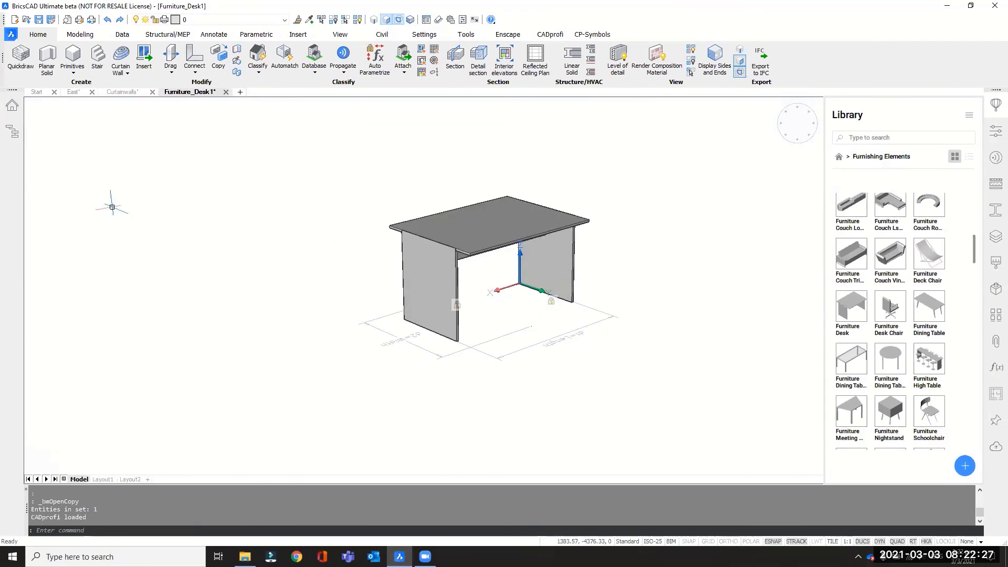
middle_click_drag(310, 268, 429, 353, "shift")
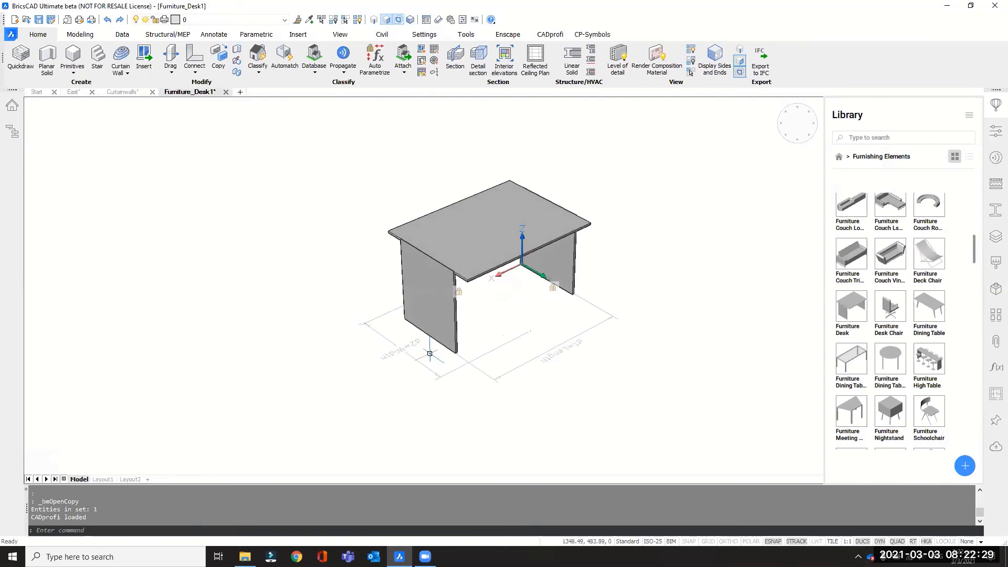
left_click(502, 374)
key("Escape")
left_click(13, 134)
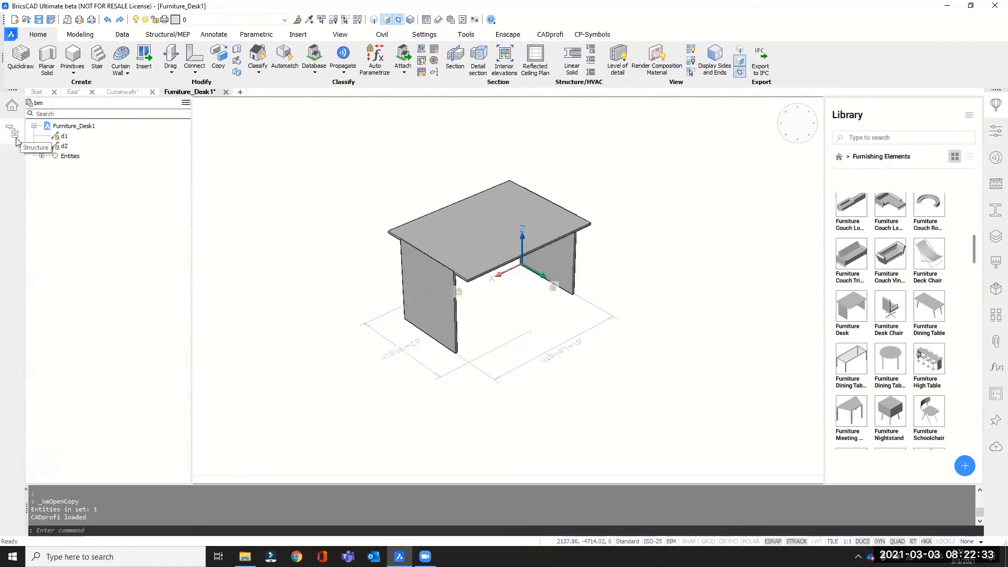
left_click(64, 137)
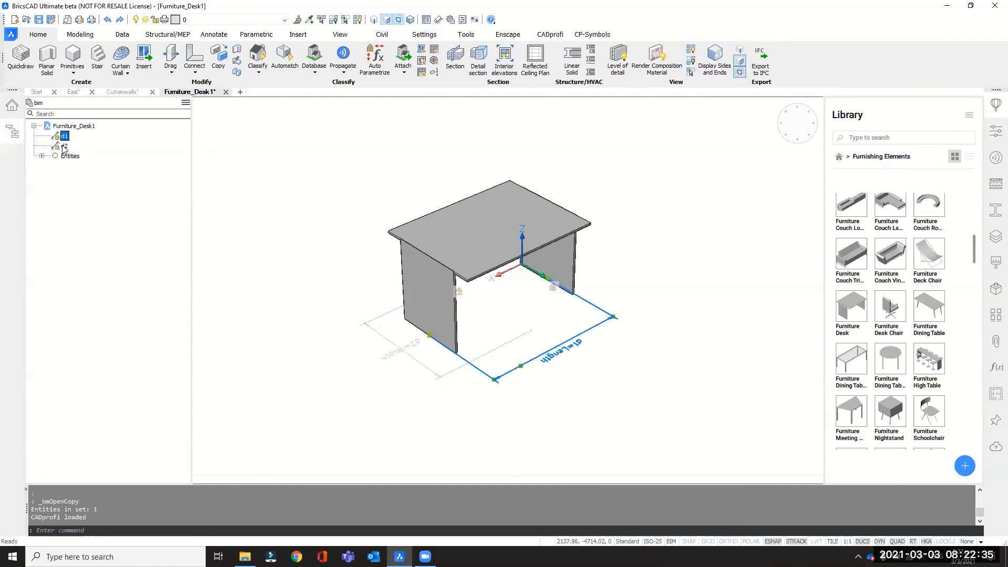
left_click(64, 146, "ctrl")
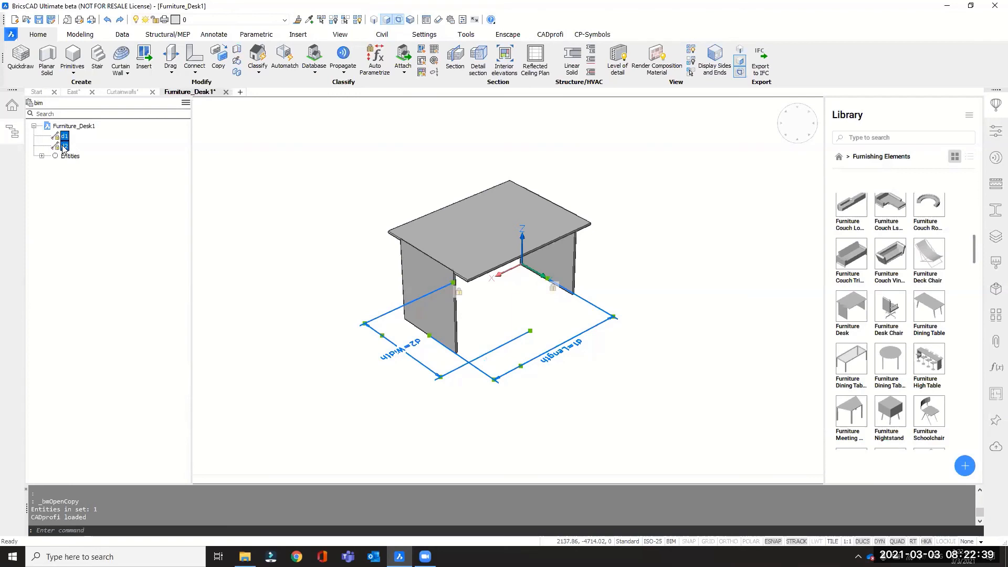
right_click(64, 147)
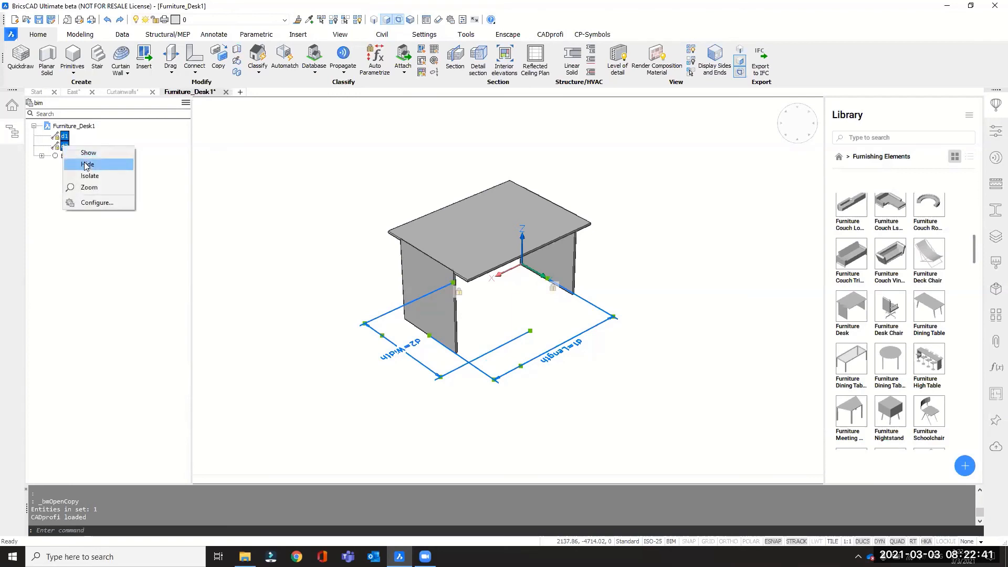
left_click(84, 164)
left_click(12, 131)
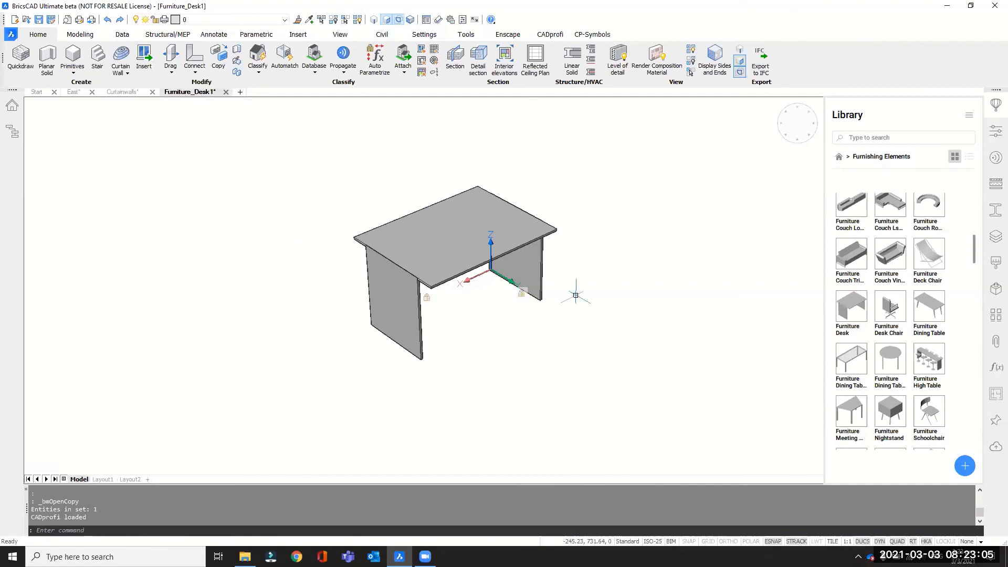
- Apply the paler light wood render material from the Wood category to the desk's top
left_click(994, 262)
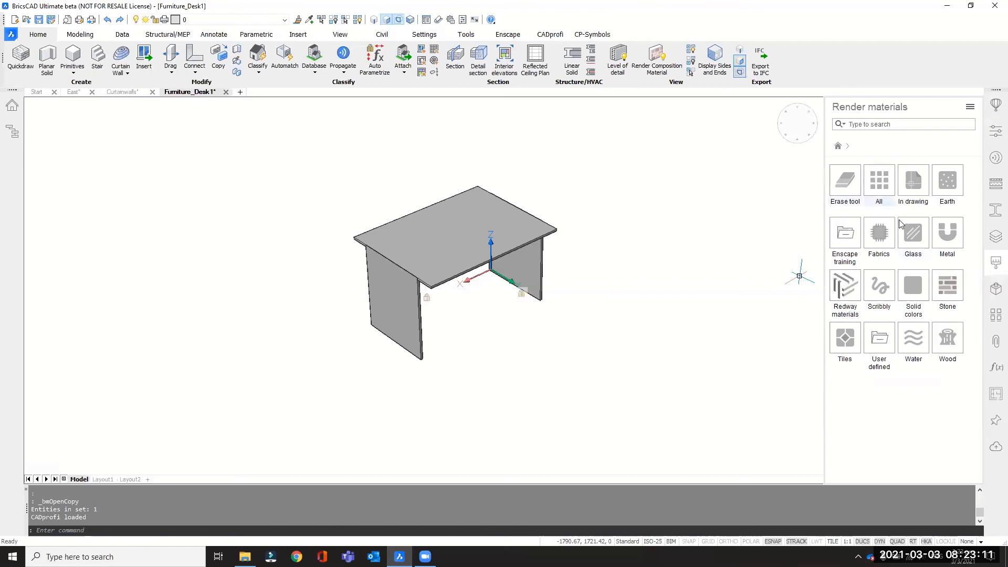
left_click(947, 343)
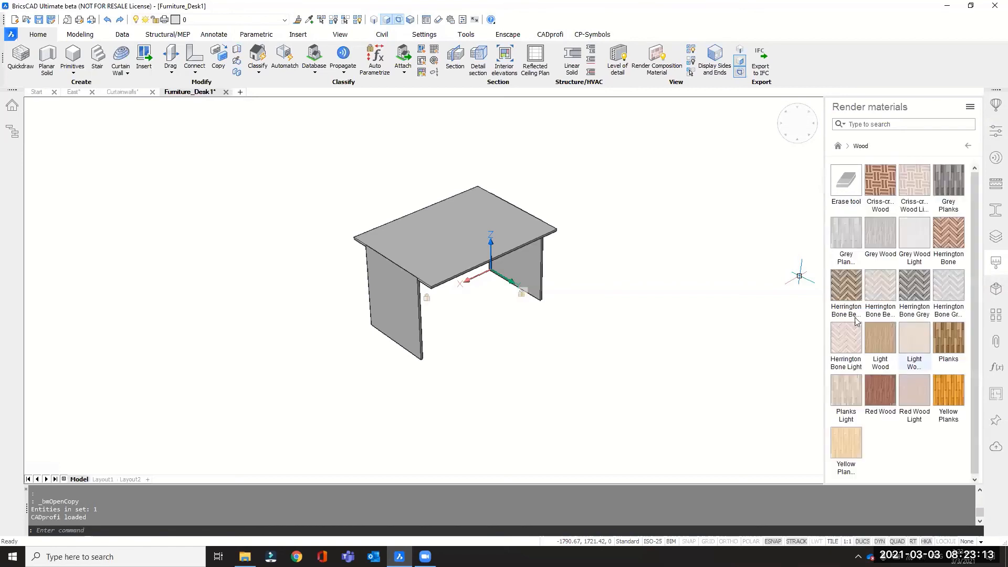
scroll(460, 223, "up", 3)
mouse_move(456, 254)
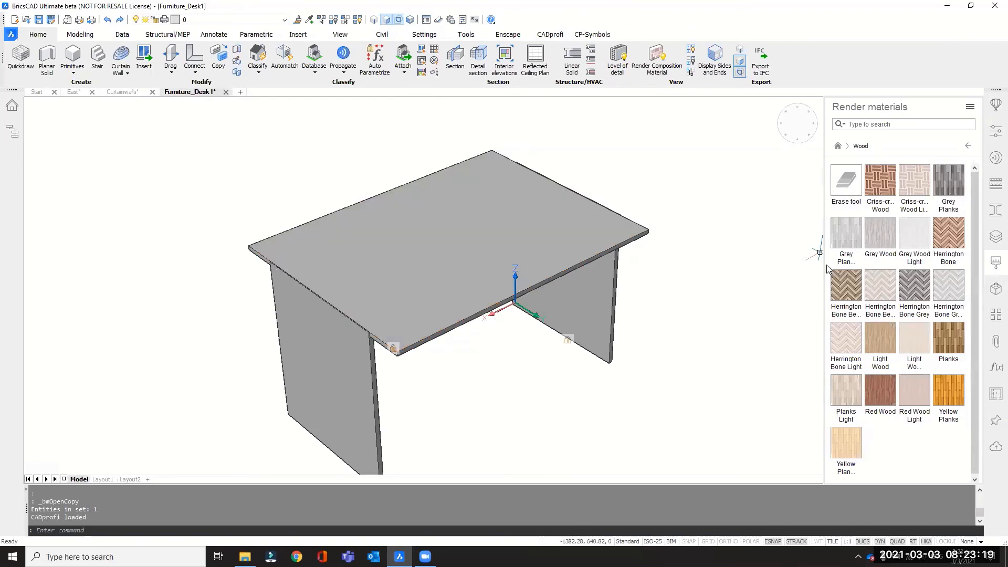
left_click_drag(912, 344, 444, 239)
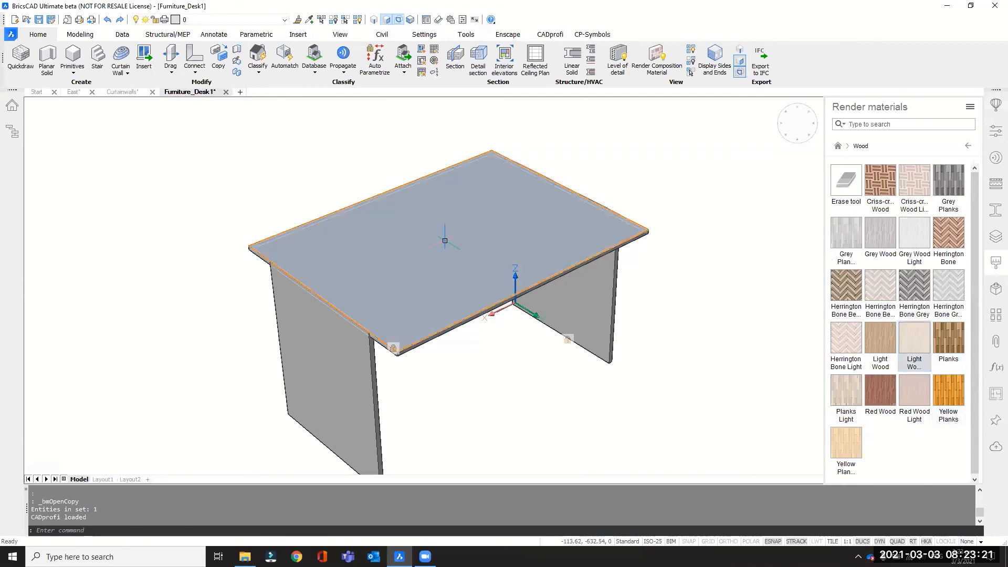
left_click_drag(922, 331, 497, 229)
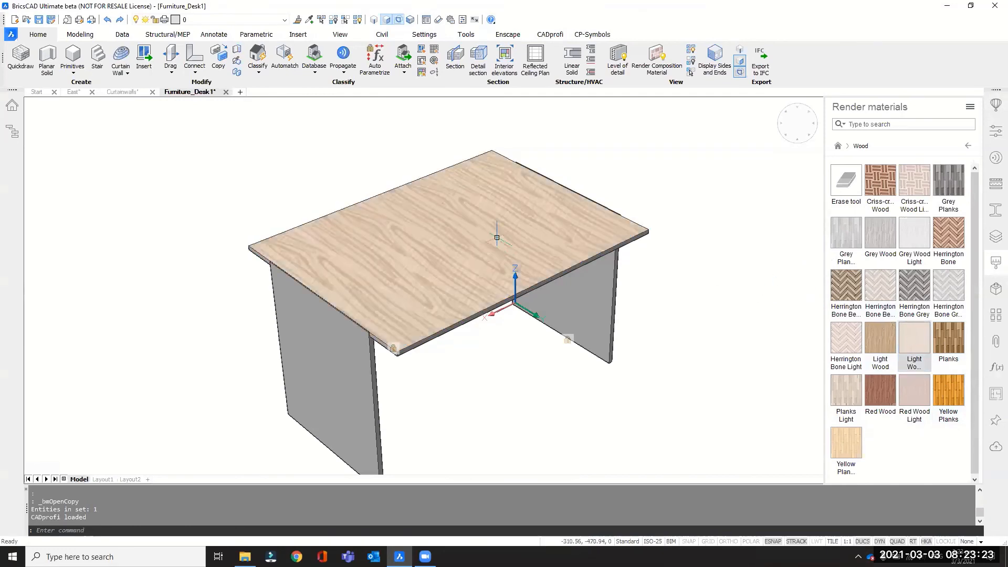
- Show the Metal render materials and pick Steel One Light for the desk's side panels
middle_click_drag(446, 273, 475, 275, "shift")
scroll(473, 249, "down", 3)
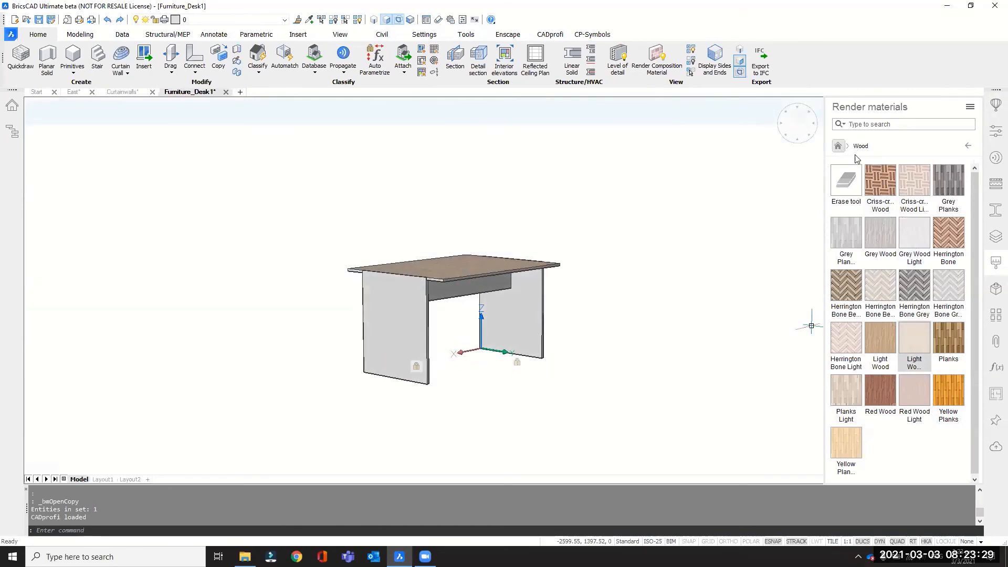
left_click(838, 147)
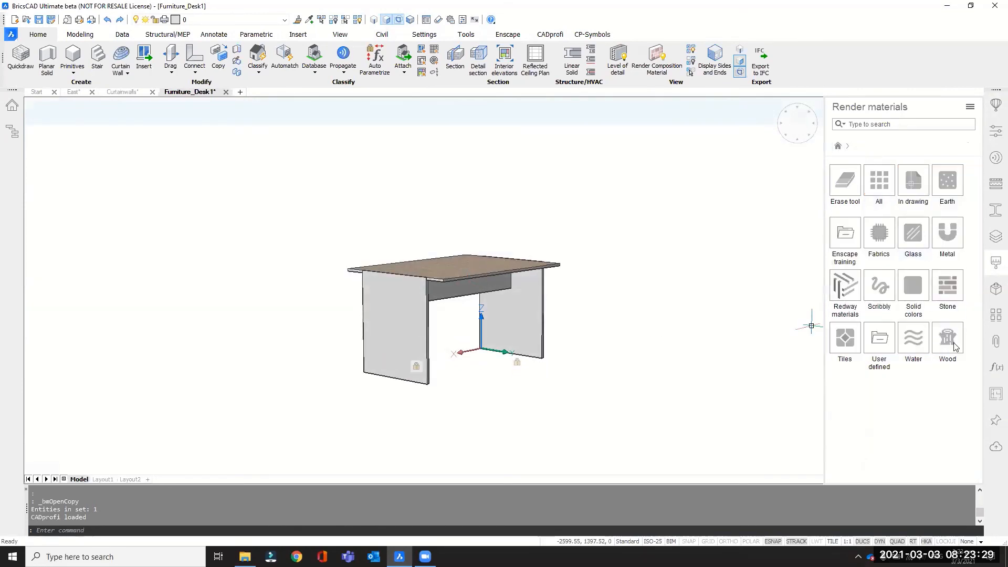
left_click(950, 240)
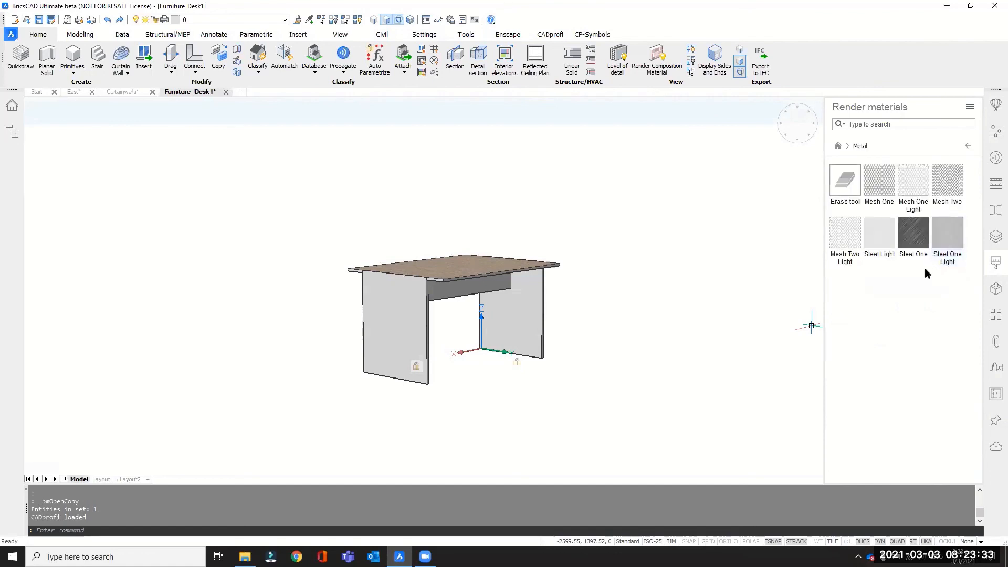
left_click(948, 237)
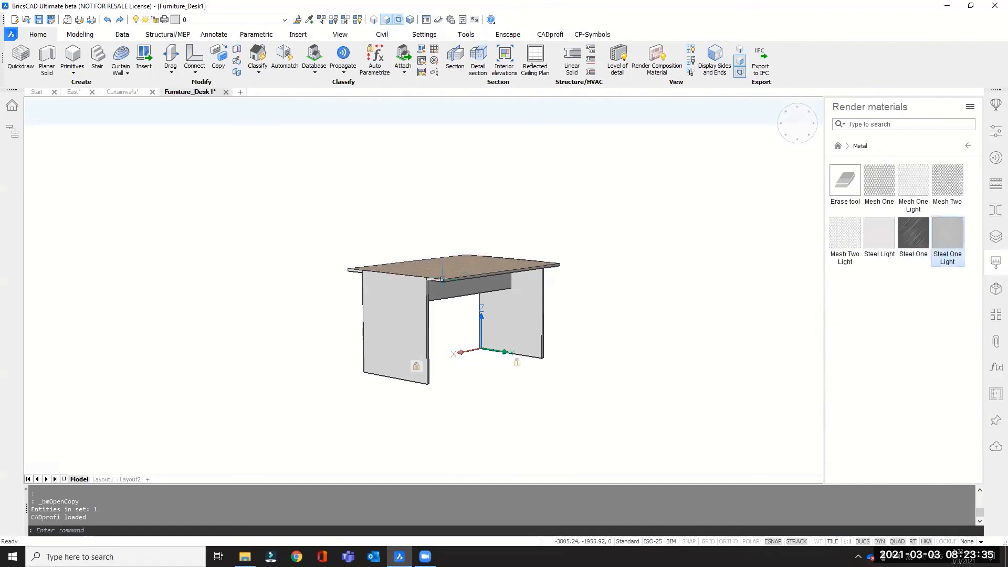
scroll(479, 304, "up", 2)
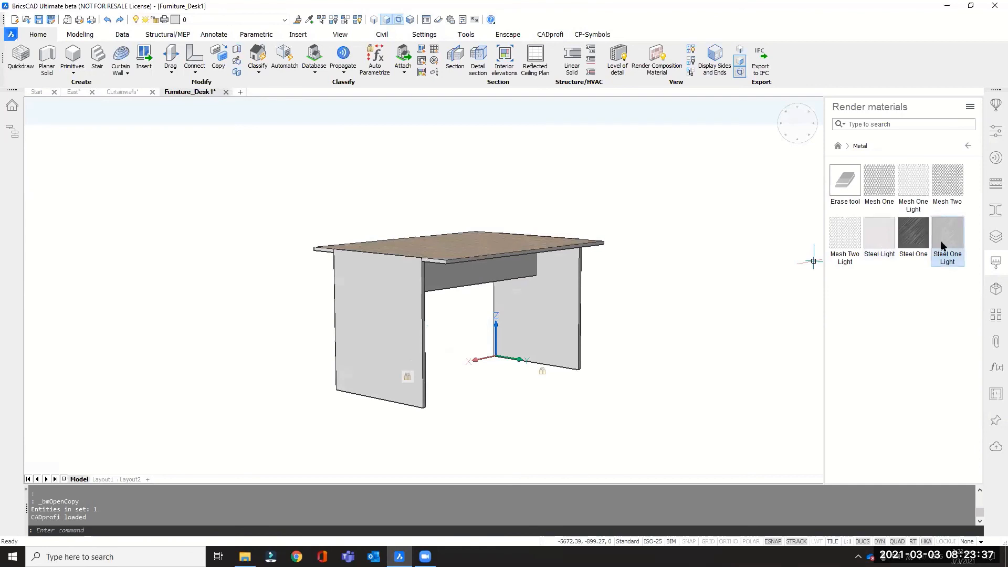
left_click(411, 302)
key("Escape")
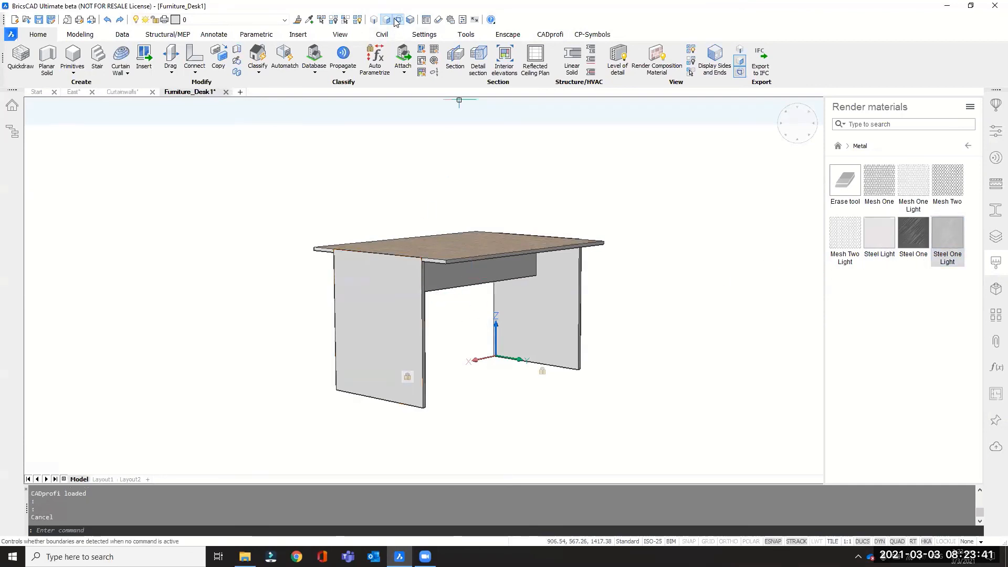
- Turn off boundary and face detection, and apply Steel One Light to both side panels of the desk
left_click(396, 20)
left_click(387, 20)
left_click(382, 315)
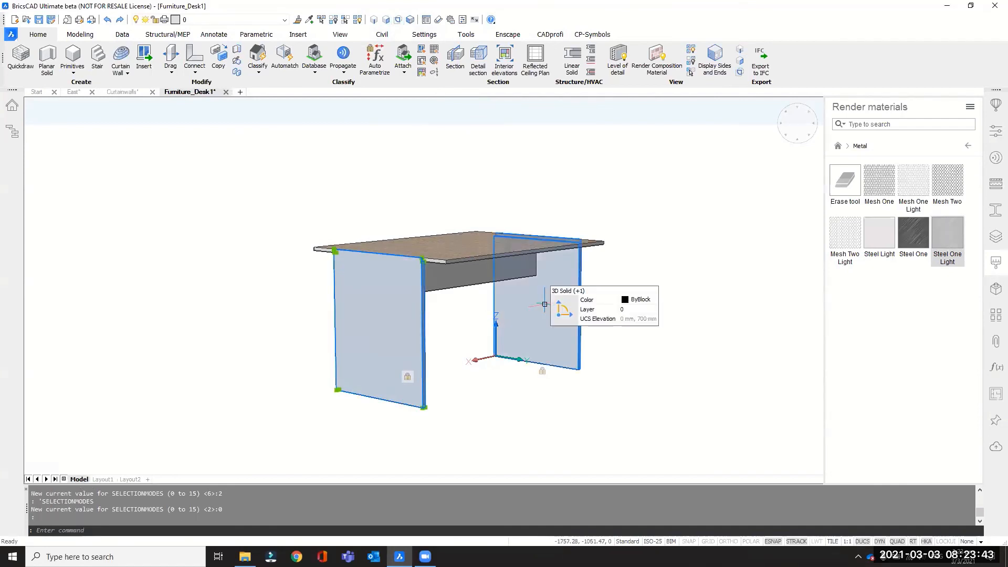
left_click(540, 309)
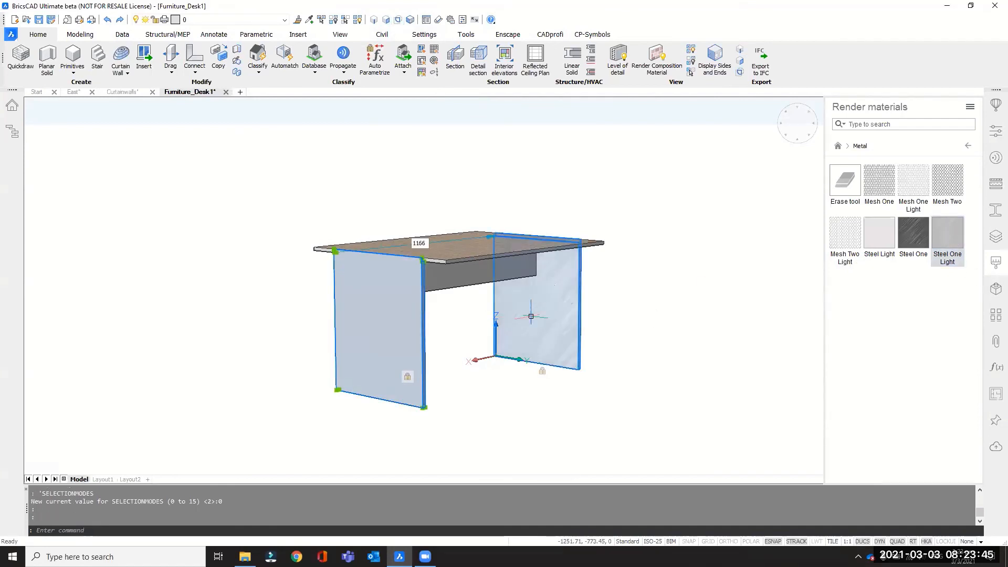
mouse_move(947, 245)
left_mouse_down()
mouse_move(440, 320)
mouse_move(371, 320)
left_mouse_up()
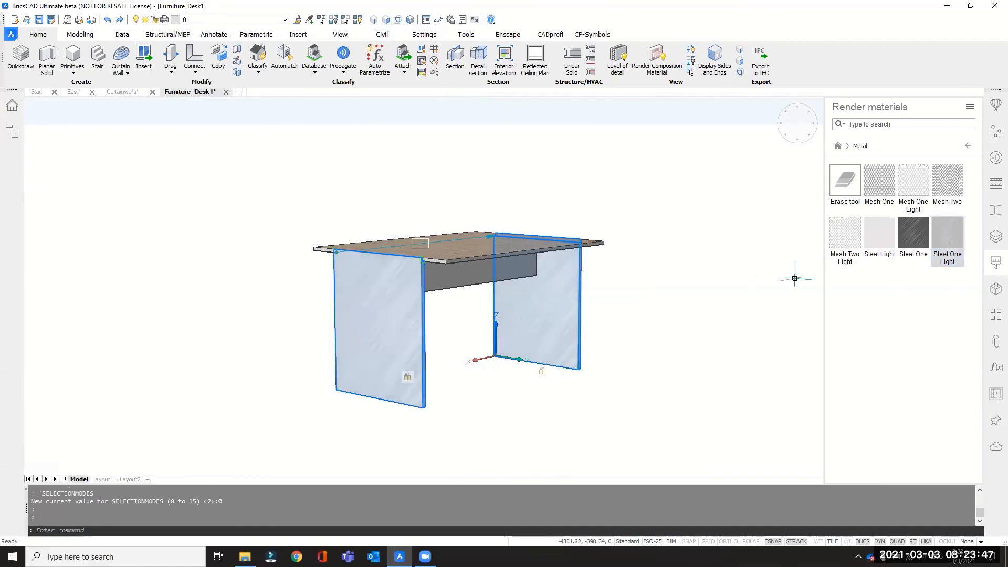
scroll(447, 290, "up", 2)
key("Escape")
- Apply Steel One Light to the cross panel and the strip underneath the desk's top
middle_click_drag(457, 341, 735, 338, "shift")
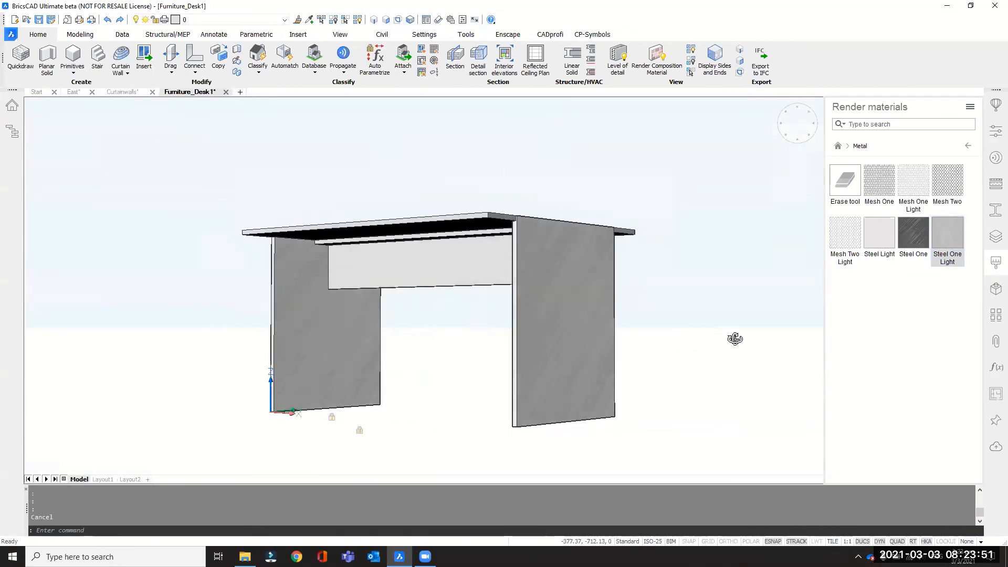
left_click_drag(948, 237, 436, 262)
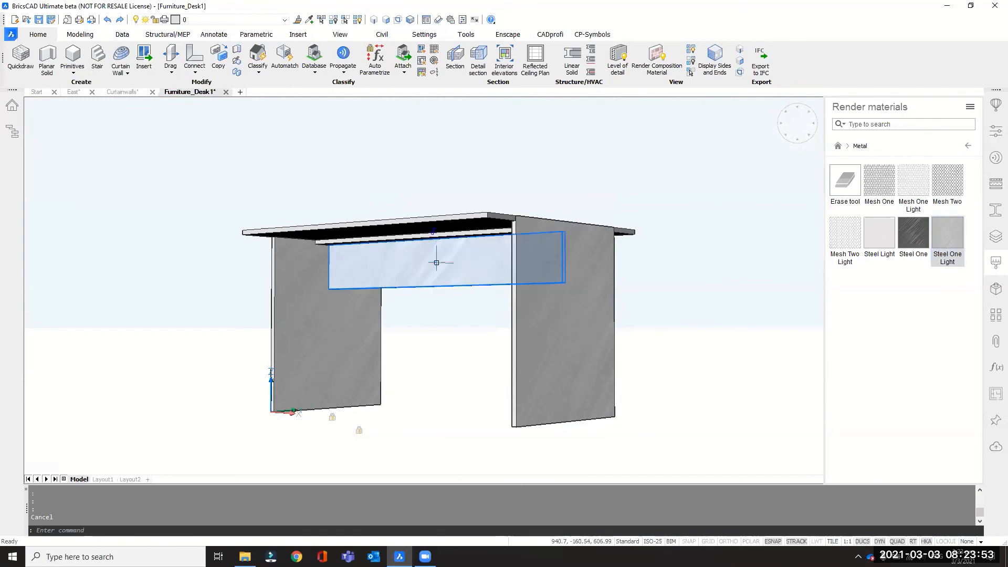
scroll(429, 231, "up", 4)
middle_click_drag(448, 261, 454, 214, "shift")
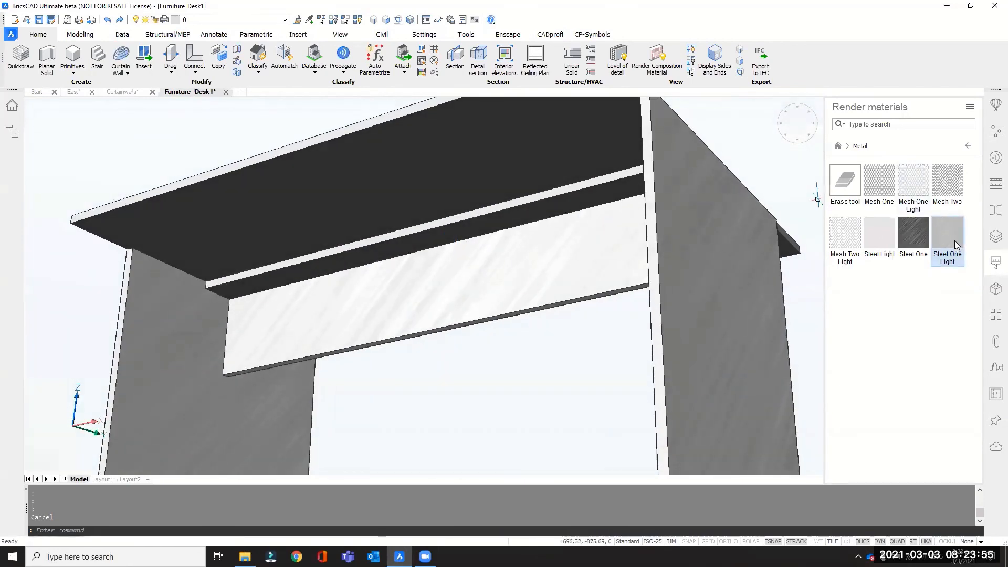
left_click_drag(955, 241, 589, 194)
- Examine the applied wood and steel materials on the whole desk from several angles
scroll(475, 201, "down", 3)
middle_click_drag(498, 257, 438, 289, "shift")
scroll(441, 262, "down", 3)
scroll(588, 234, "up", 4)
middle_click_drag(596, 253, 512, 303, "shift")
scroll(557, 239, "down", 4)
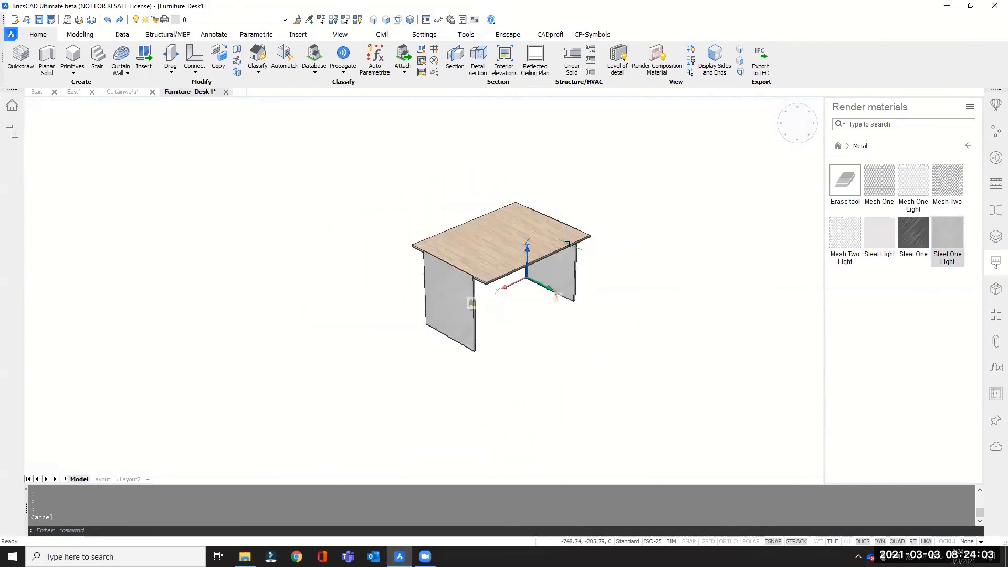
scroll(634, 213, "up", 2)
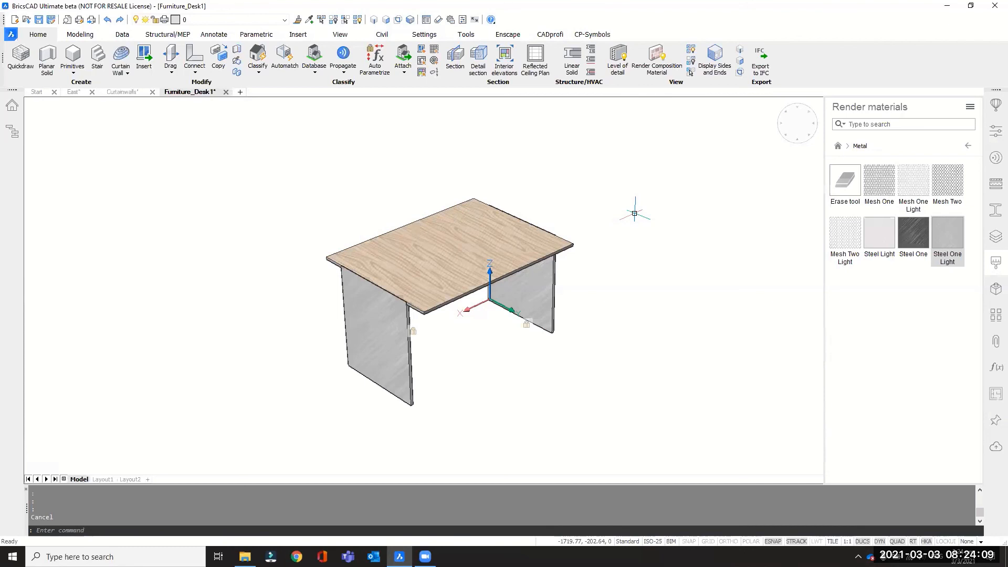
middle_click_drag(589, 265, 609, 286, "shift")
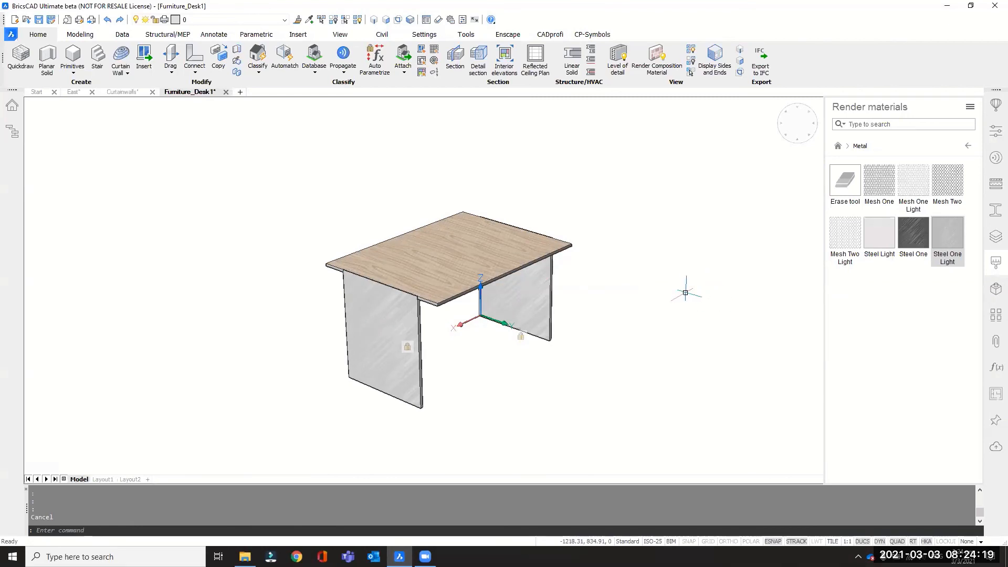
- Start a new library block from the entire drawing and name it Desk_TopWood_LegsMetal
left_click(994, 160)
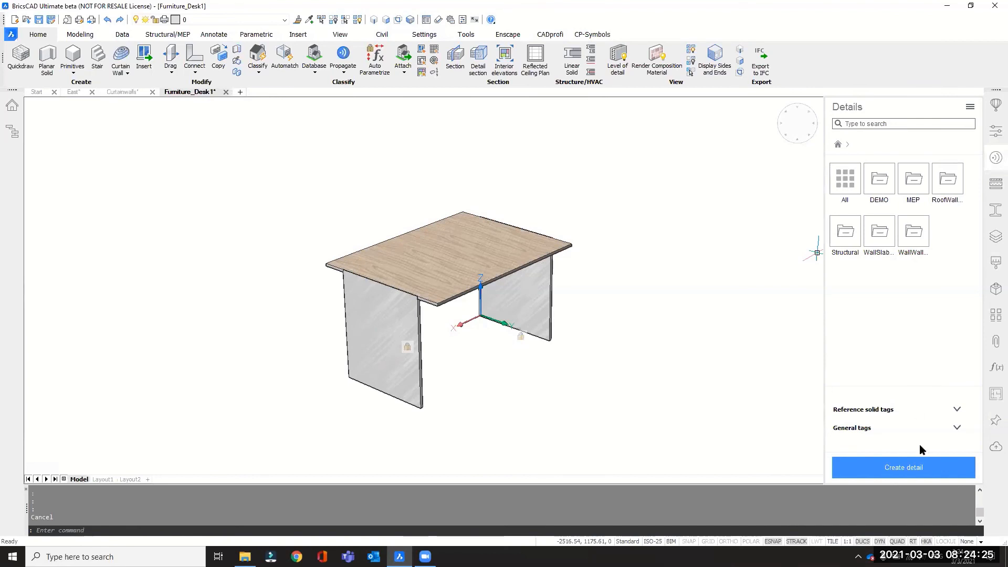
left_click(993, 111)
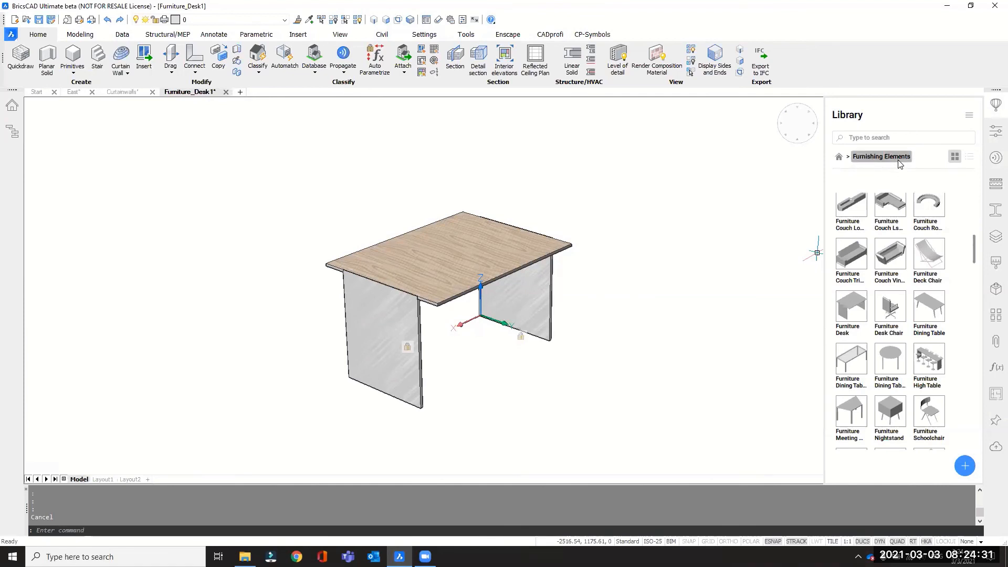
left_click(964, 466)
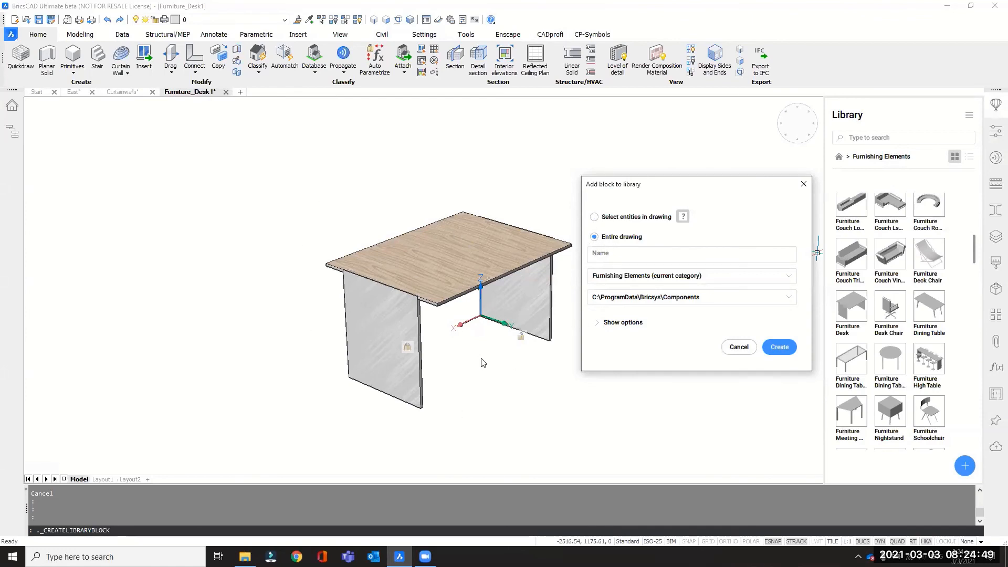
left_click(645, 255)
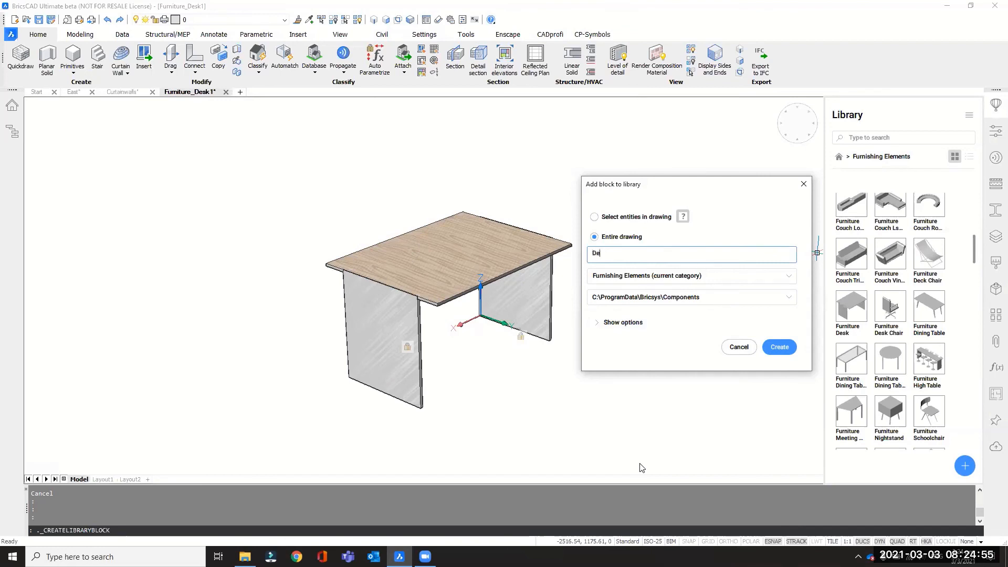
type("Desk_")
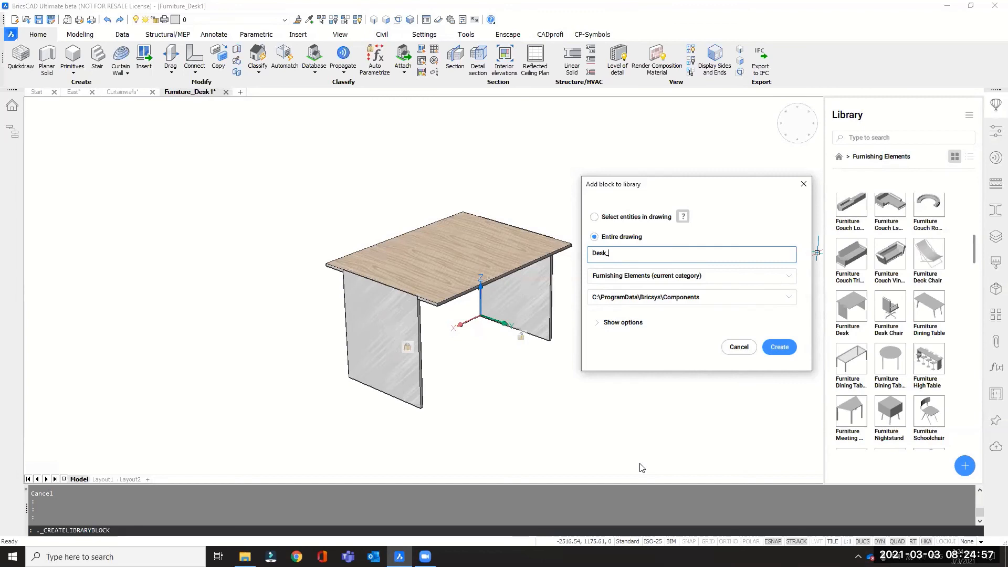
type("TopWood_Legs")
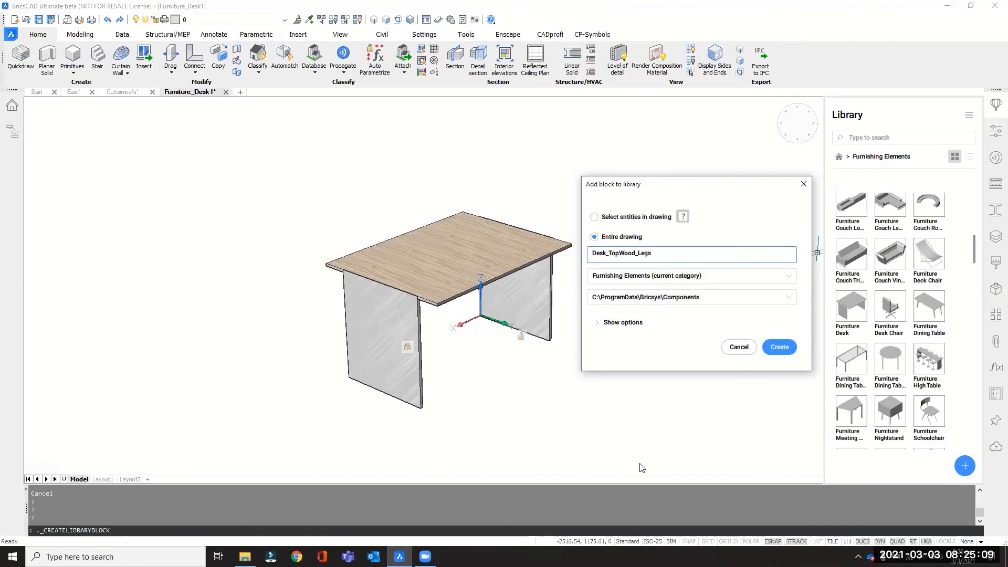
type("etal")
- Review the category and insertion unit choices, and create the block in Furnishing Elements with millimeters
left_click(789, 276)
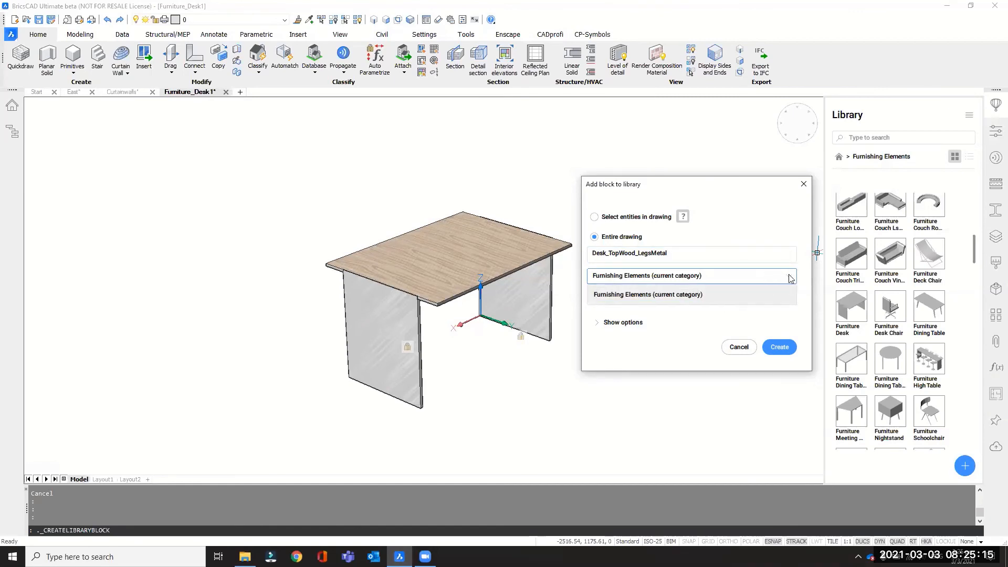
left_click(790, 278)
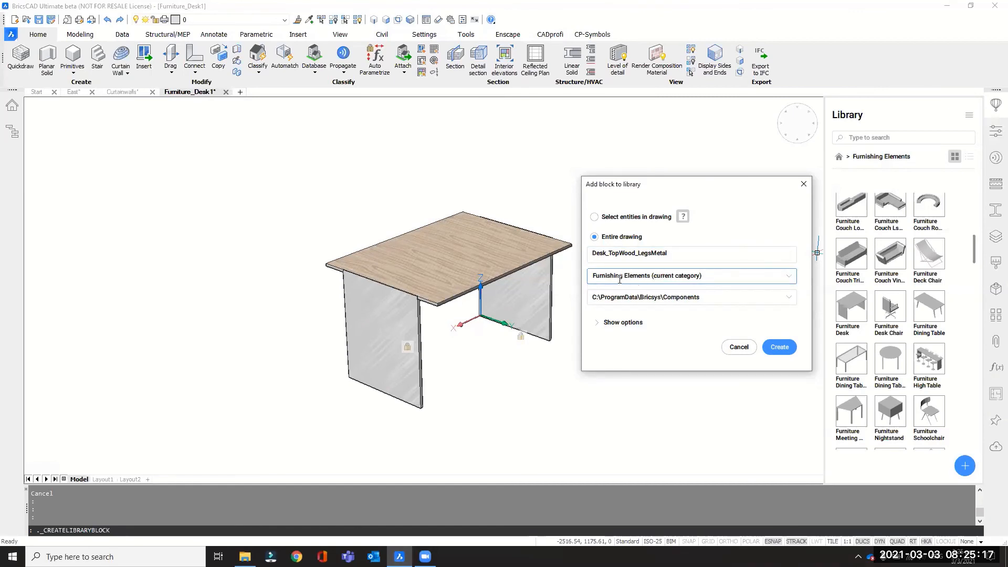
left_click(612, 323)
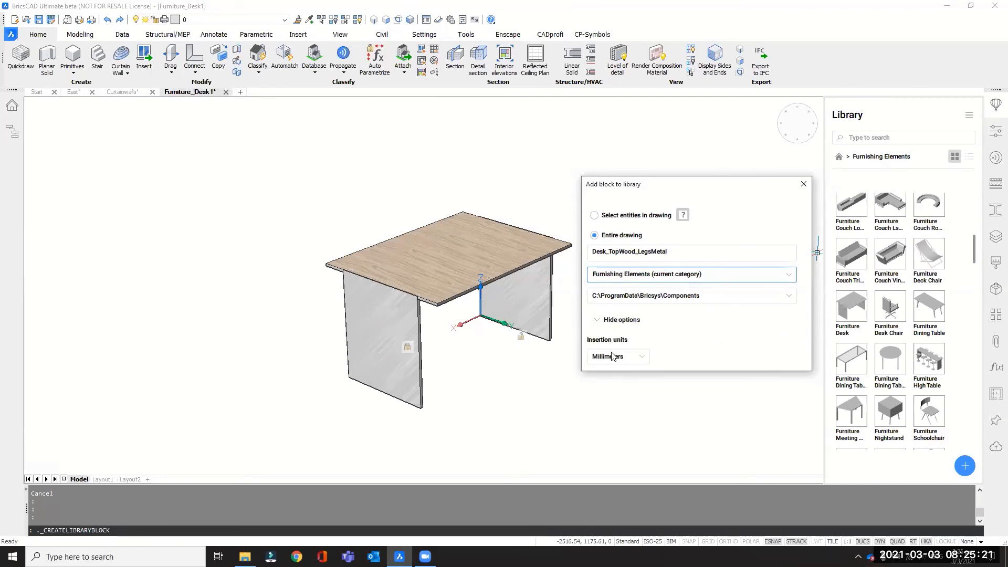
left_click(624, 358)
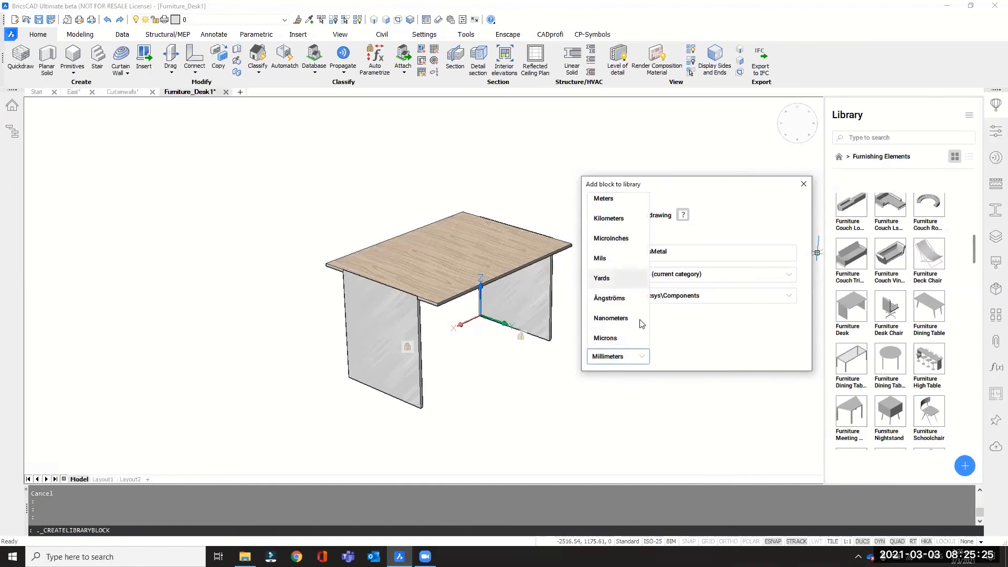
left_click(665, 326)
left_click(603, 321)
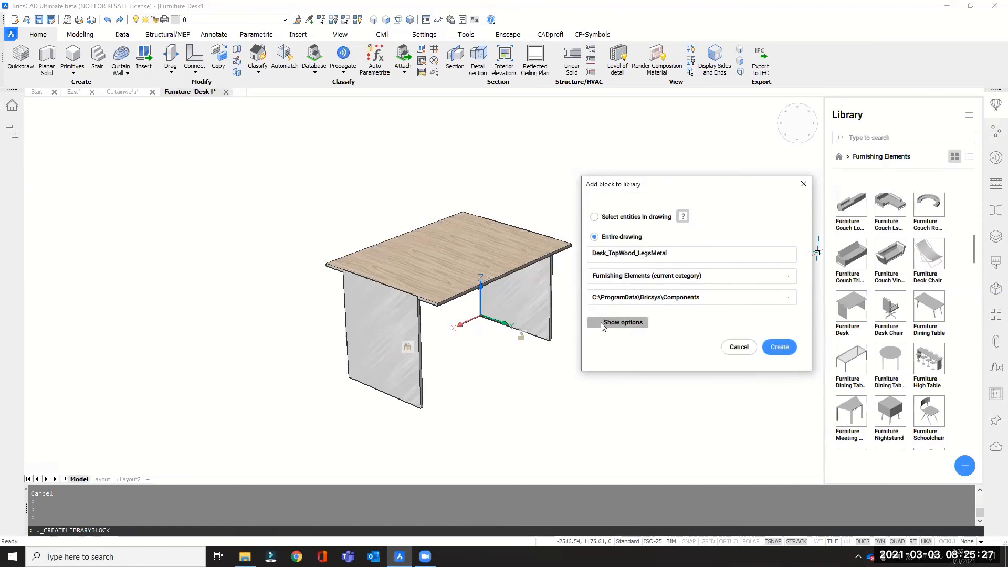
left_click(782, 346)
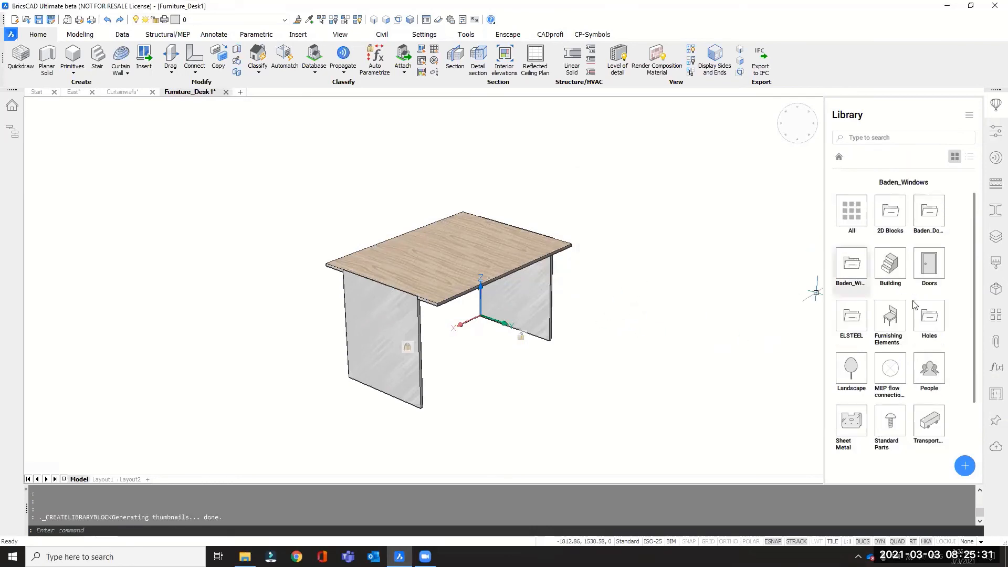
- List the Furnishing Elements components and insert Desk_TopWood_LegsMetal on the floor beside the existing desk in the East drawing
left_click(889, 315)
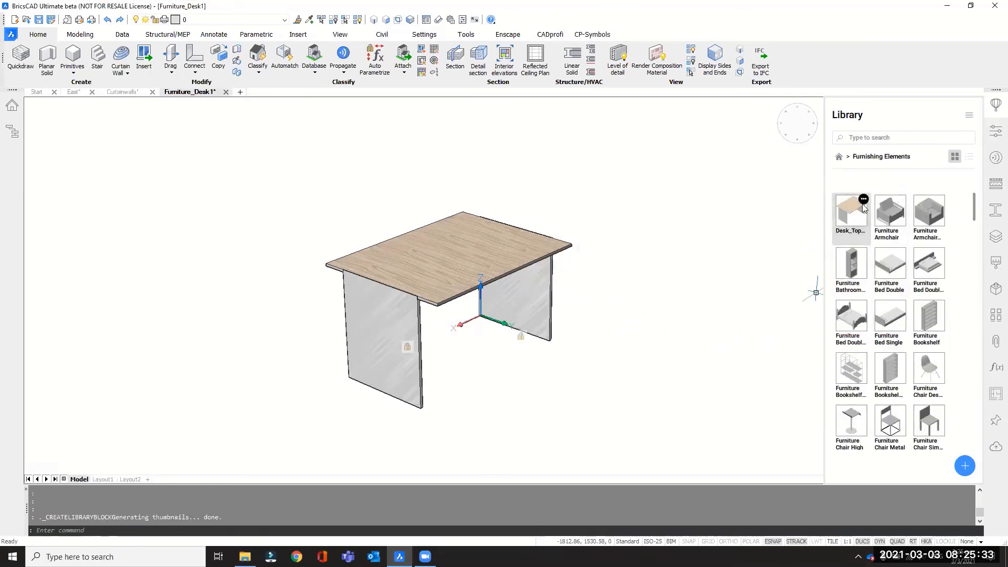
left_click(968, 157)
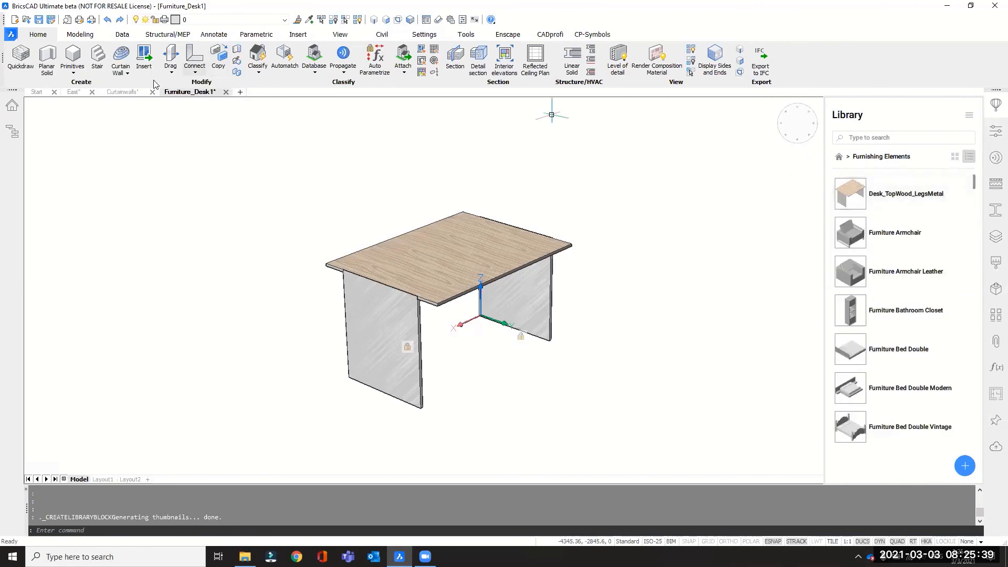
left_click(74, 93)
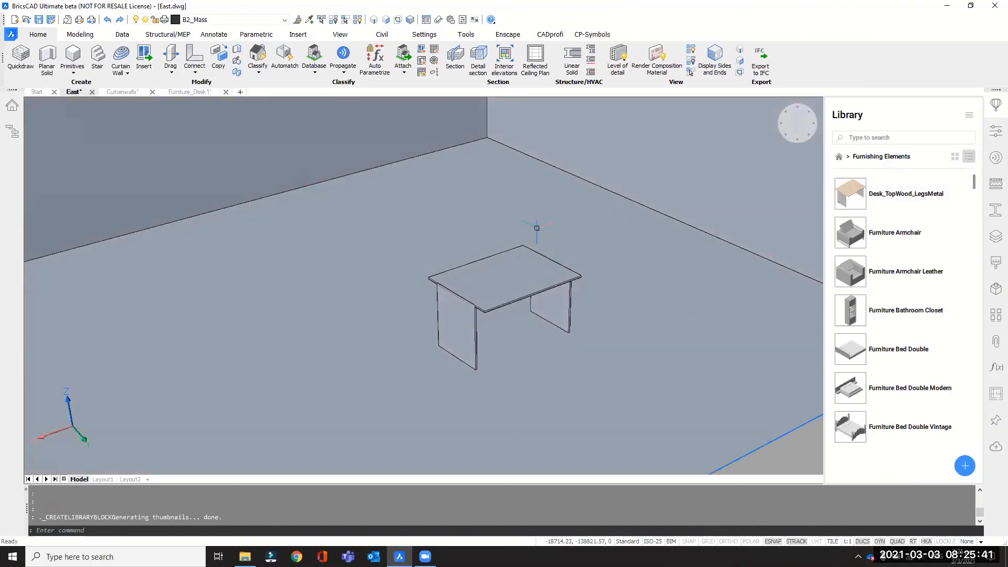
scroll(535, 230, "up", 5)
scroll(461, 237, "down", 3)
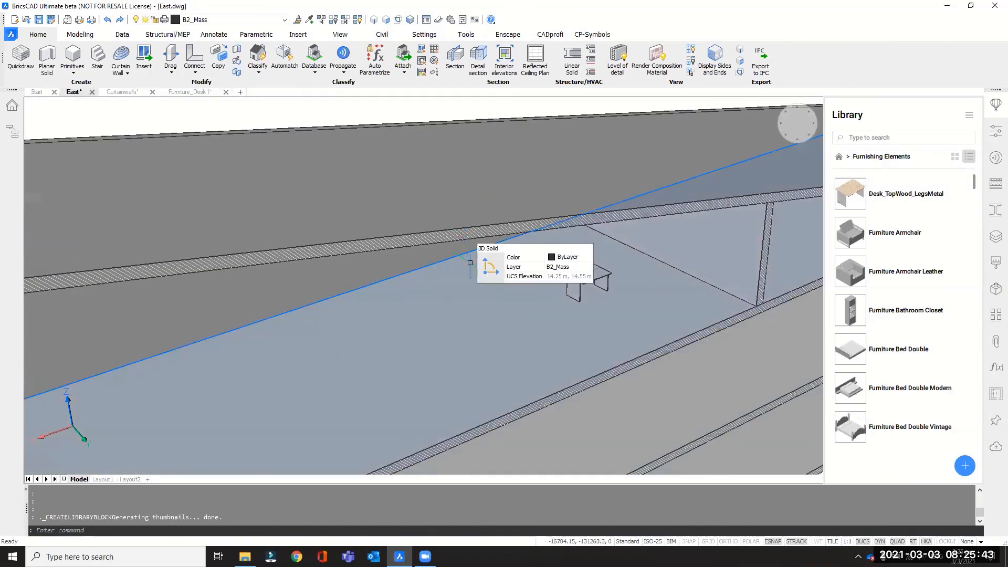
left_click(850, 198)
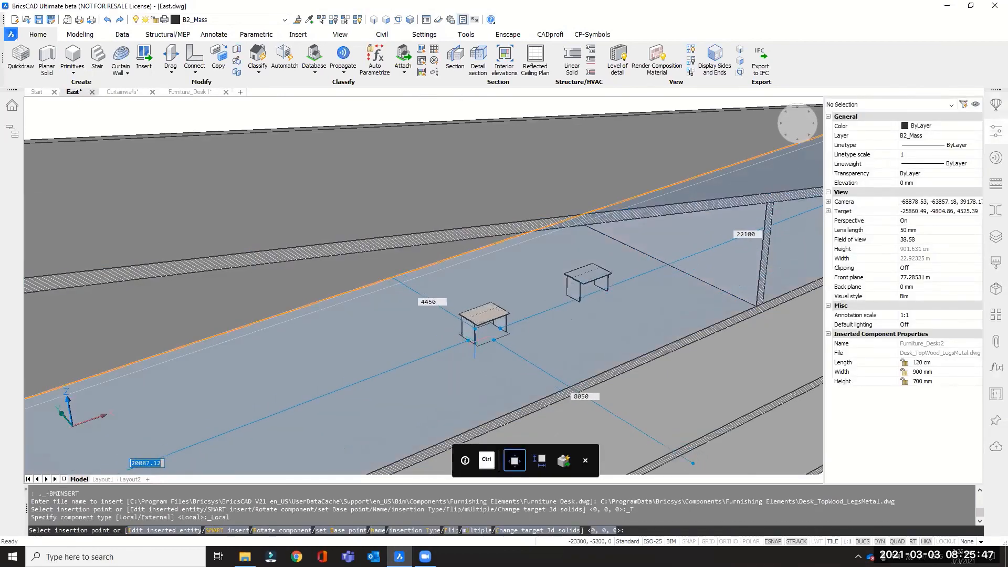
left_click(497, 351)
- Compare the inserted wood and metal desk with the plain desk from several angles
scroll(475, 341, "up", 5)
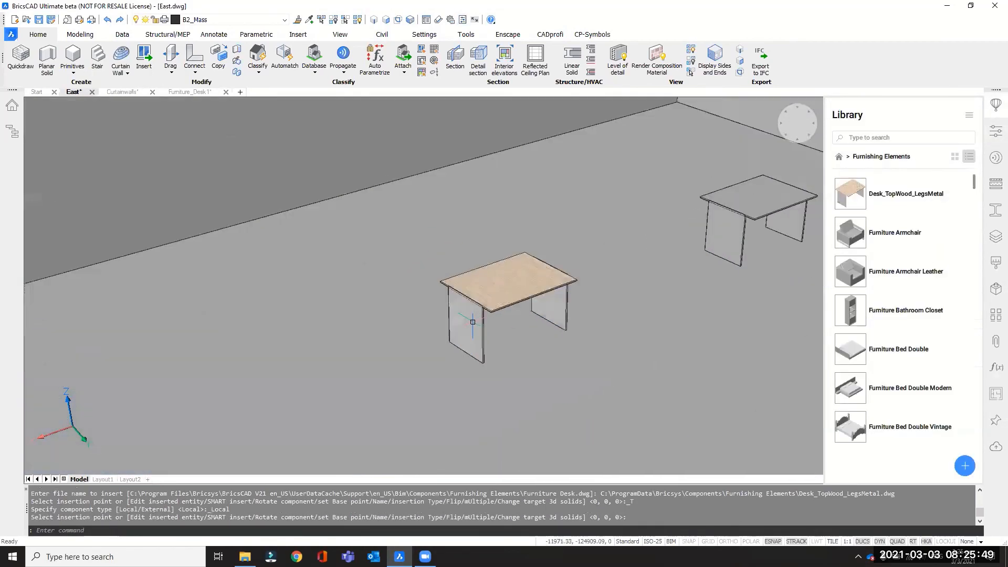
middle_click_drag(475, 338, 527, 338, "shift")
scroll(488, 310, "down", 3)
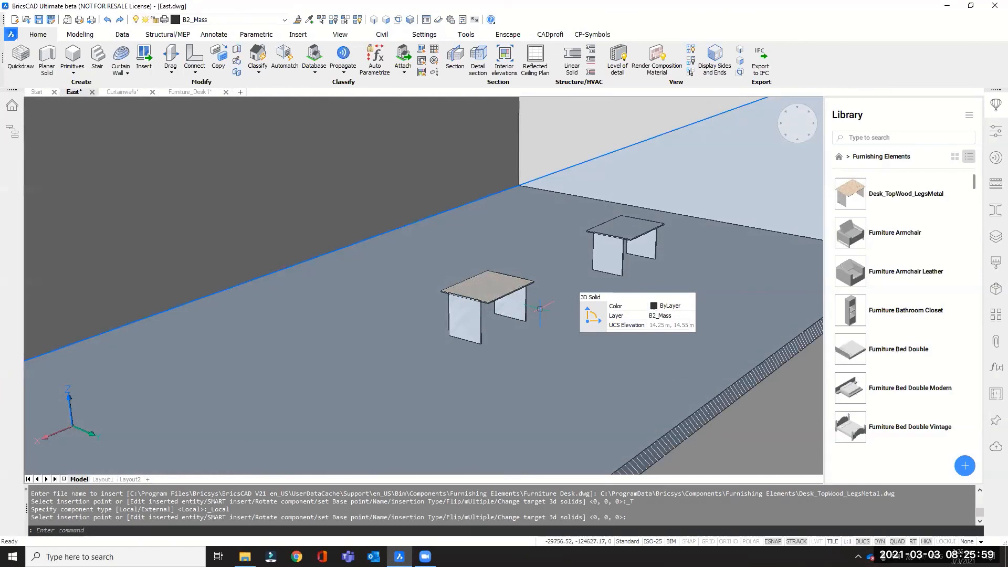
middle_click_drag(539, 308, 462, 281, "shift")
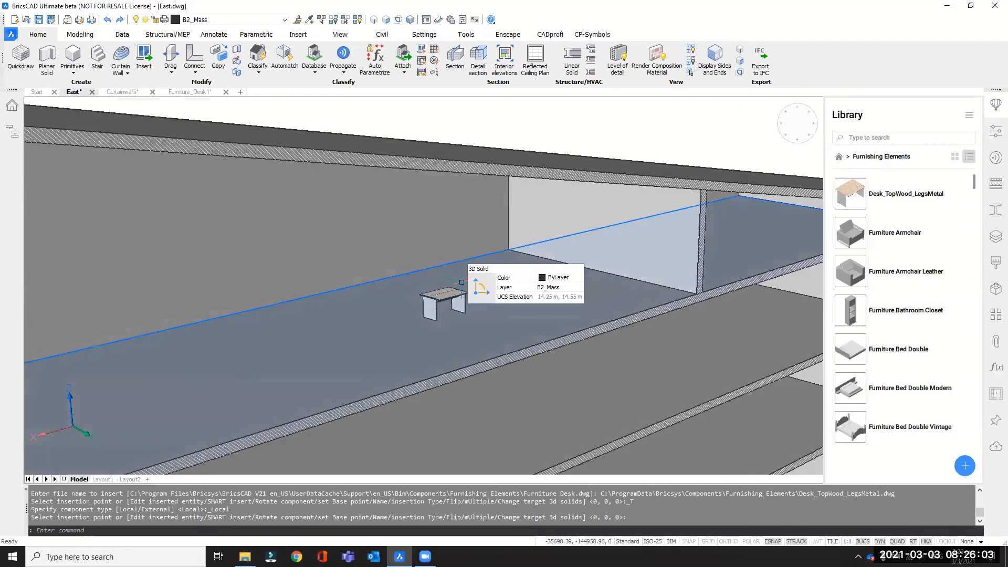
left_click(462, 281)
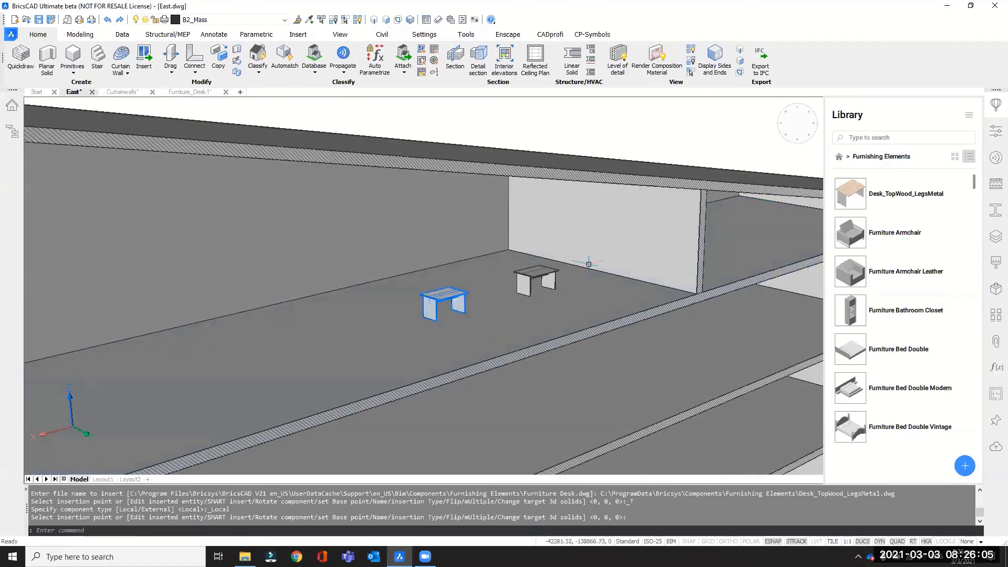
middle_click_drag(540, 274, 575, 288, "shift")
scroll(737, 165, "up", 2)
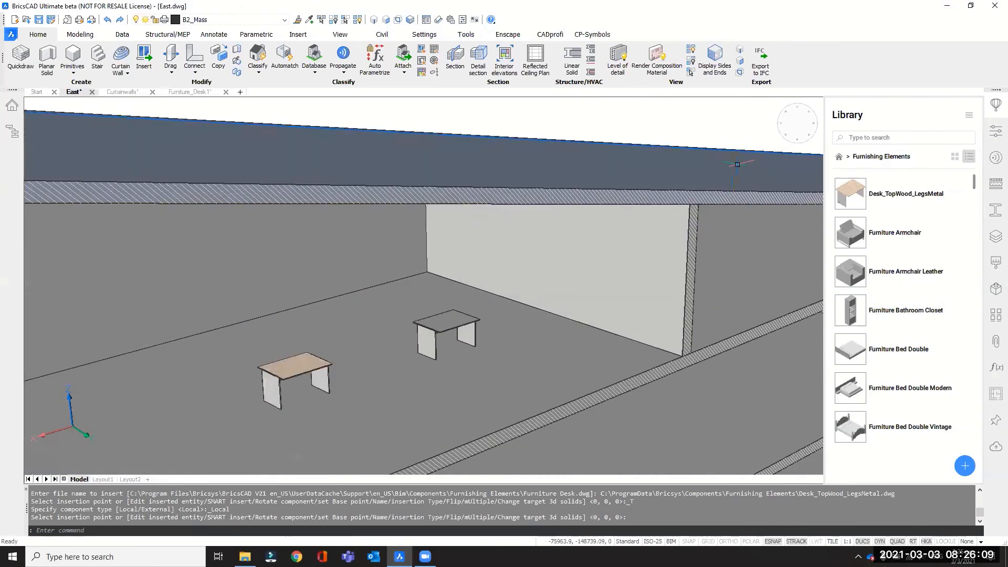
- Show the library's Doors category as thumbnails and choose Door SingleSwing 2 for insertion
left_click(838, 156)
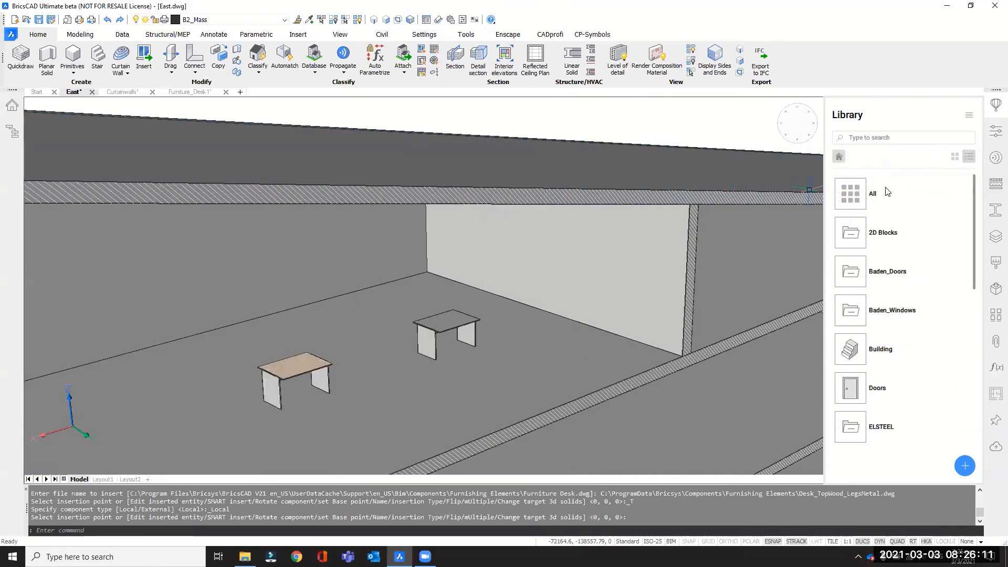
left_click(856, 389)
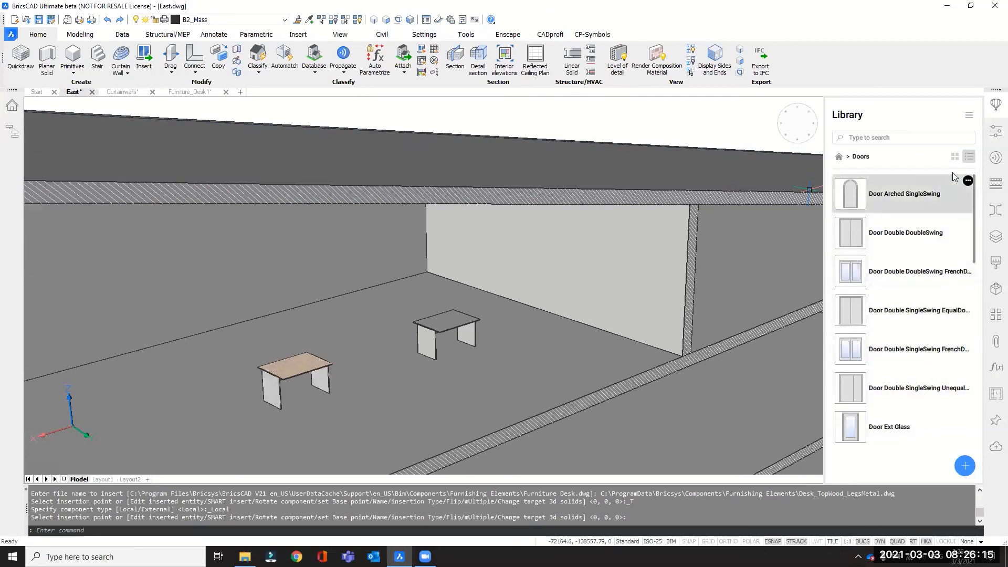
left_click(955, 157)
left_click_drag(975, 202, 973, 270)
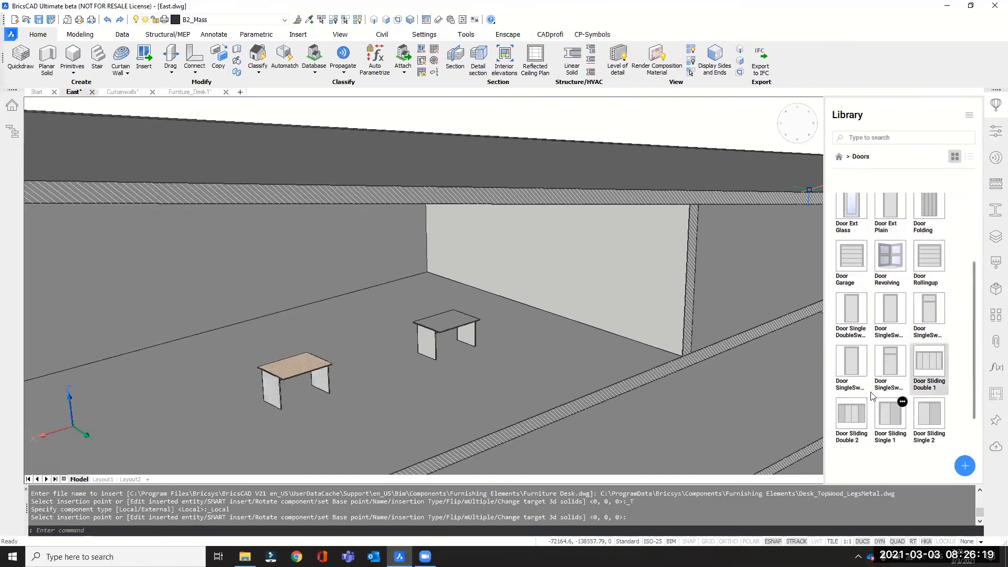
left_click(851, 362)
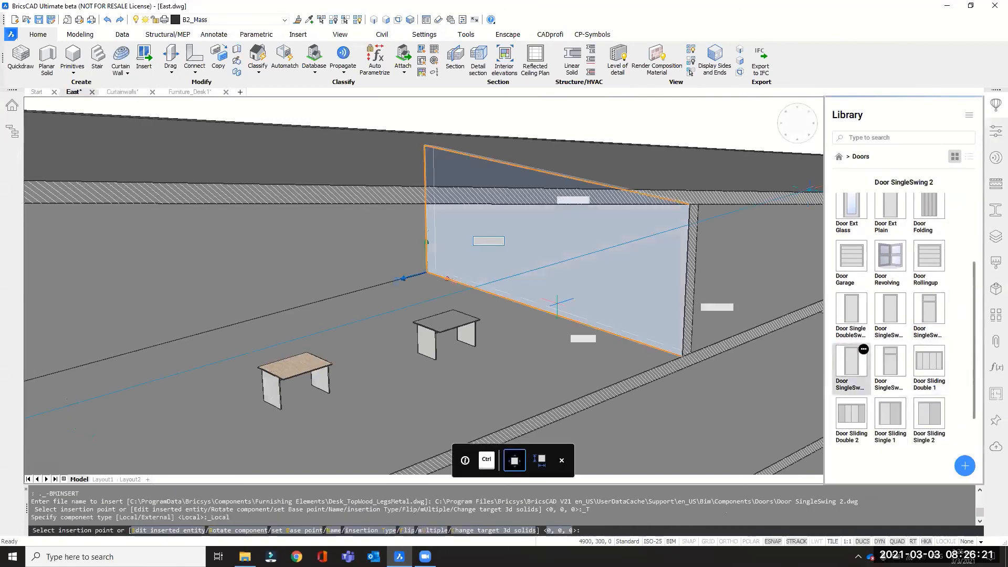
- Place the door in the wall behind the desks, 4000 mm from the inner corner and 0 mm above the wall's lower edge
middle_click_drag(556, 338, 578, 353, "shift")
scroll(584, 326, "up", 4)
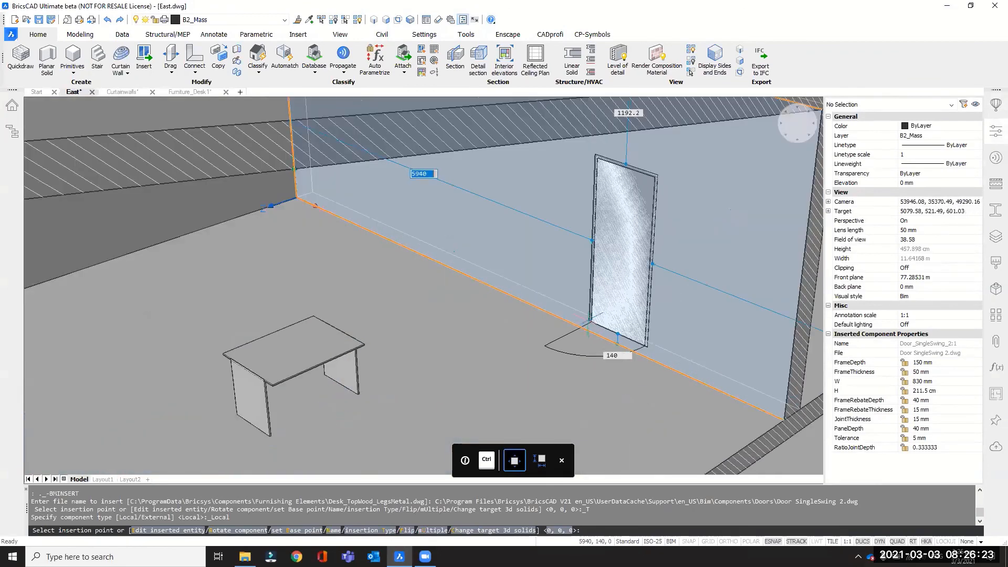
middle_click_drag(578, 315, 560, 287)
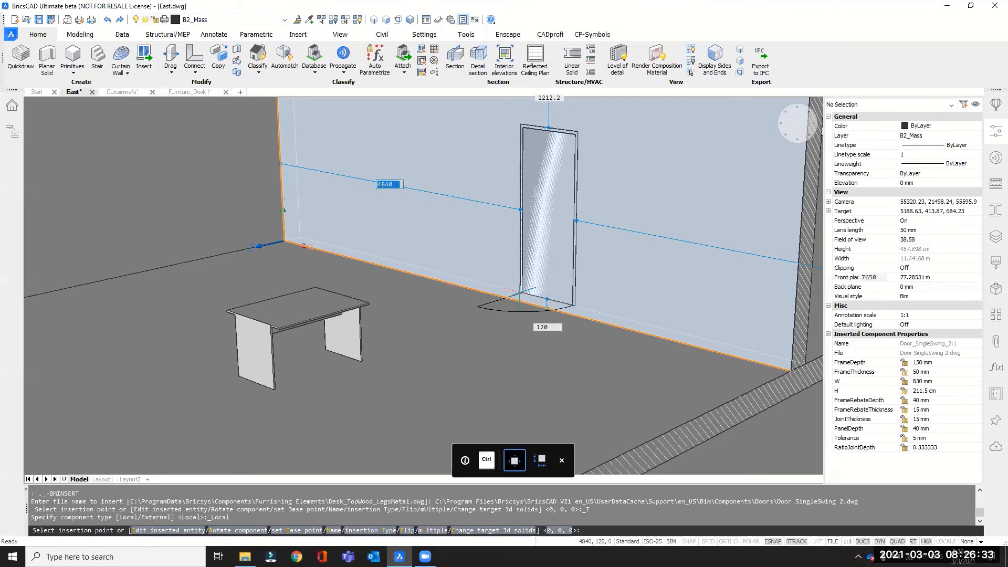
type("40")
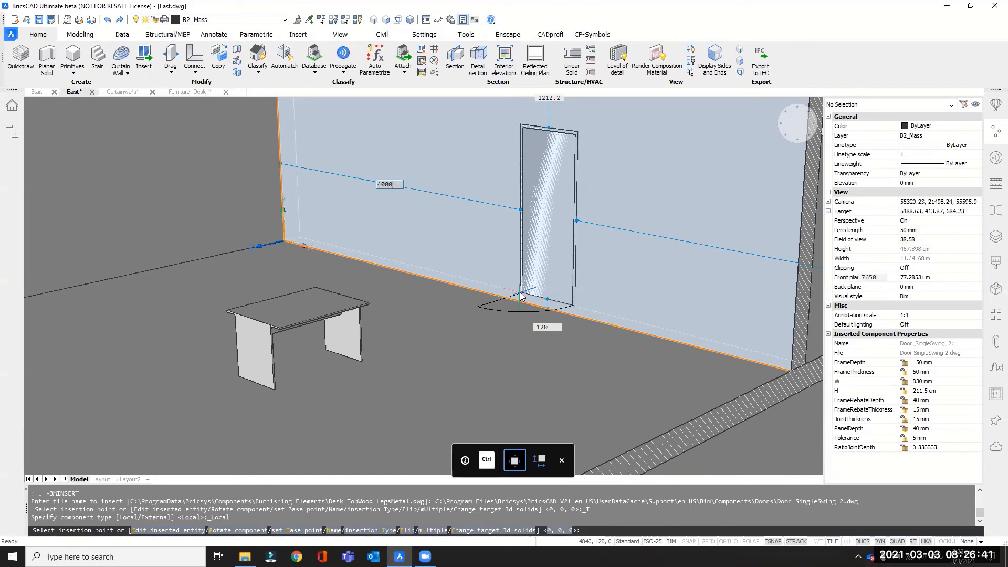
key("Tab")
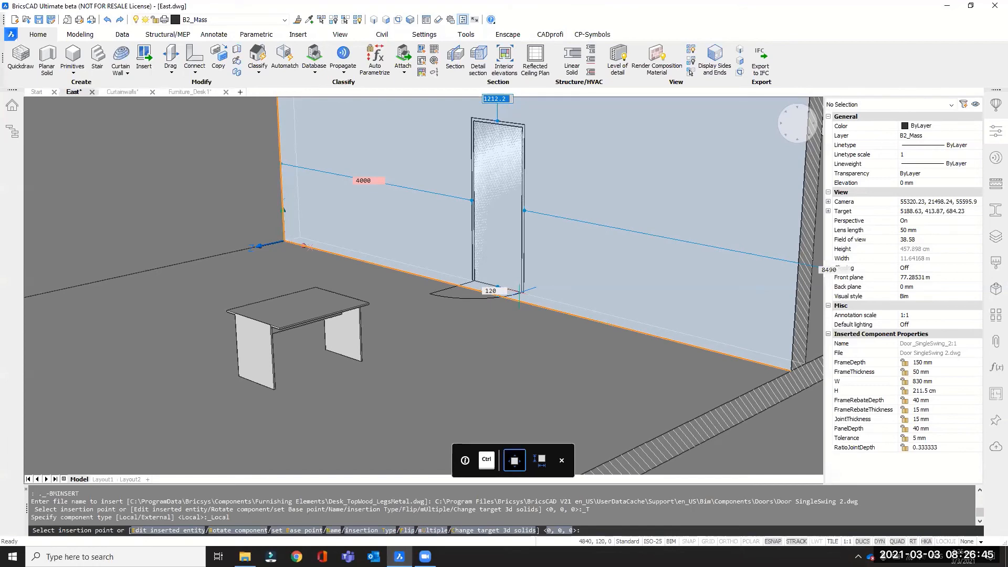
key("Tab")
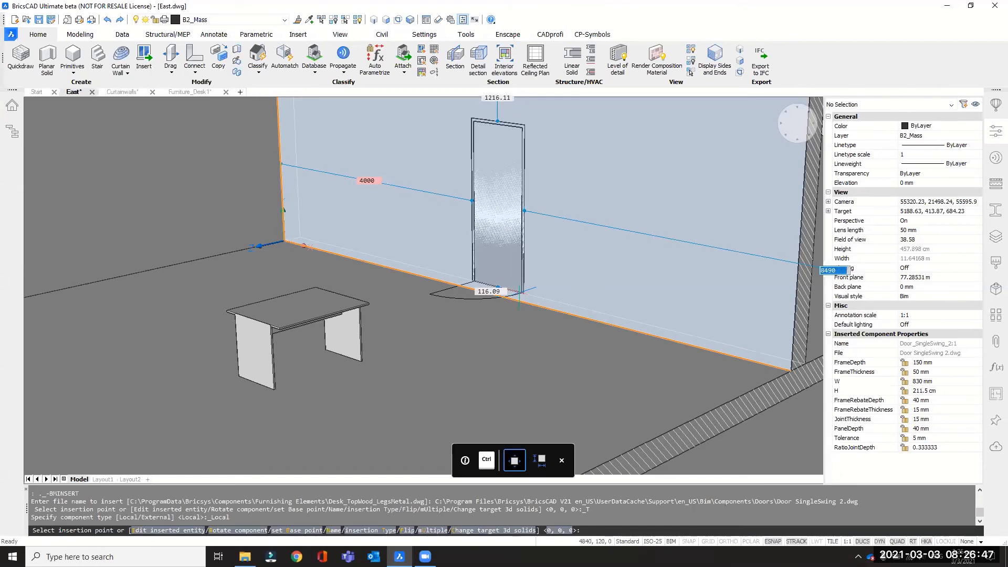
key("Tab")
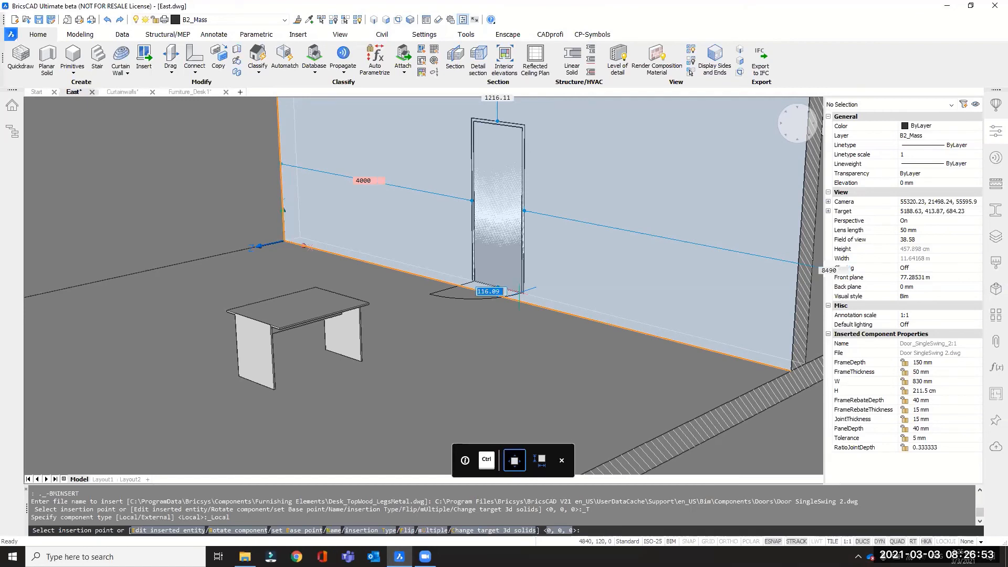
type("0")
key("Tab")
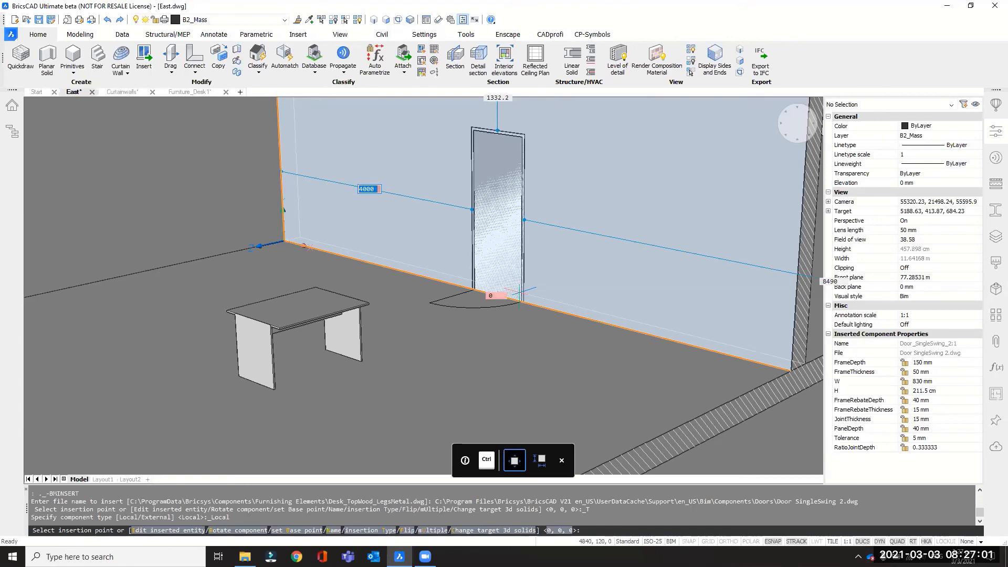
left_click(518, 298)
- Flip the newly placed door left-right so that it hinges on the opposite jamb
scroll(506, 305, "down", 2)
scroll(506, 304, "up", 4)
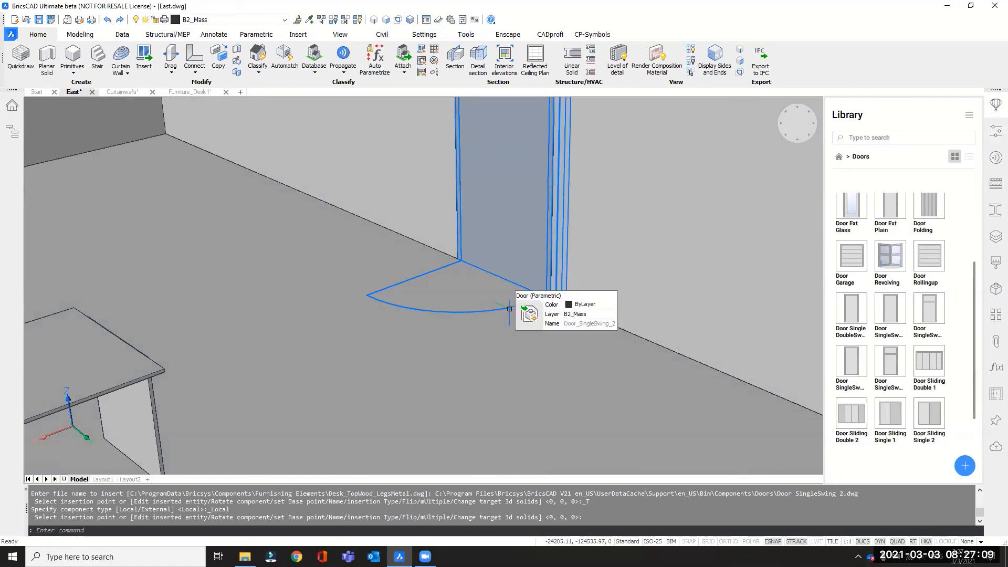
mouse_move(530, 314)
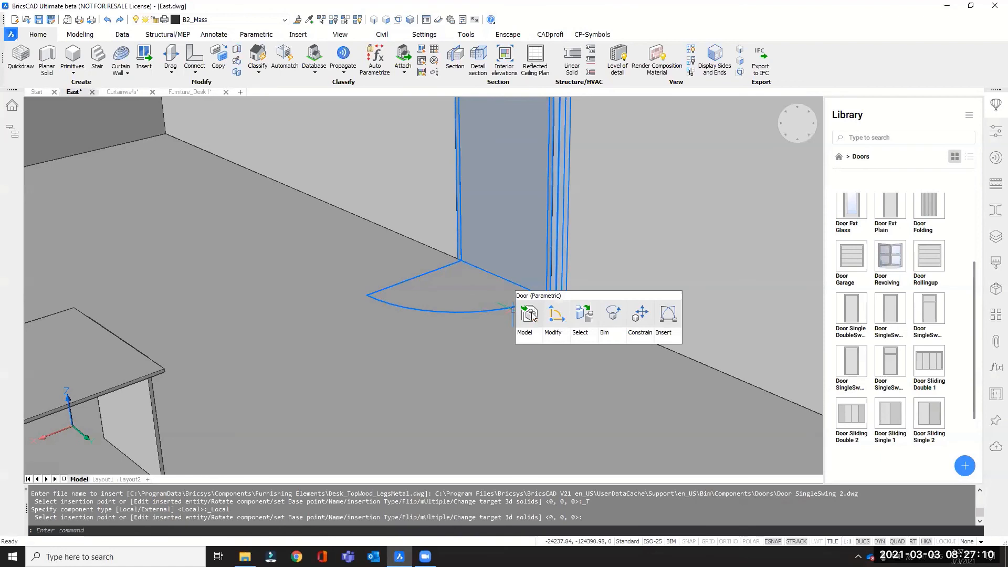
left_click(668, 315)
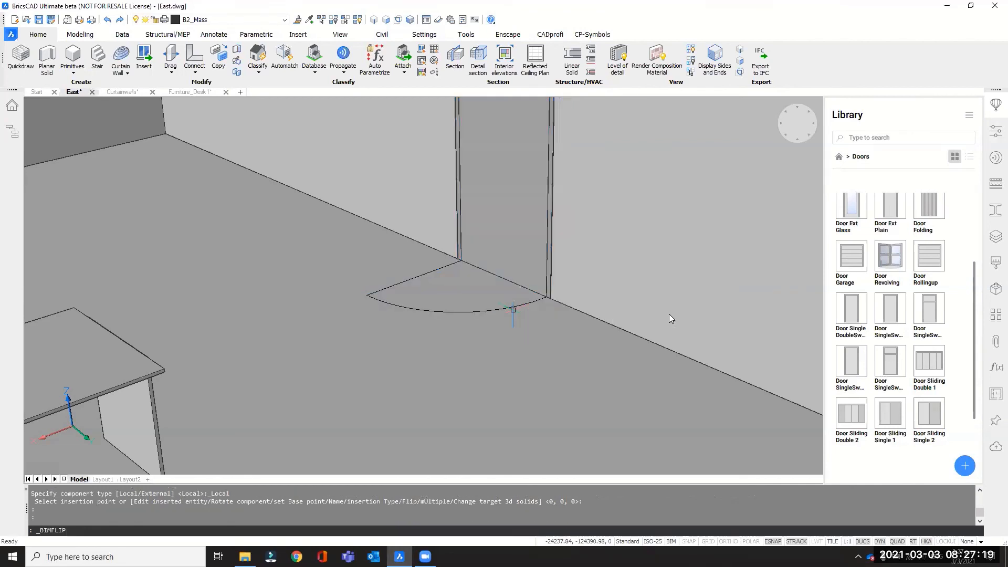
left_click(698, 314)
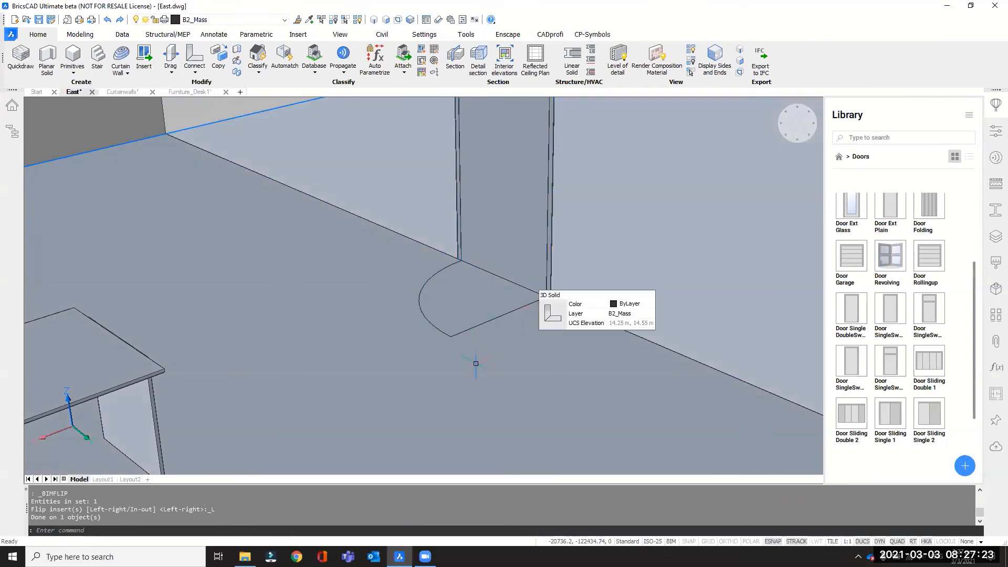
- Flip the door in-out so that it swings toward the other side of the wall, away from the desks
scroll(470, 357, "down", 4)
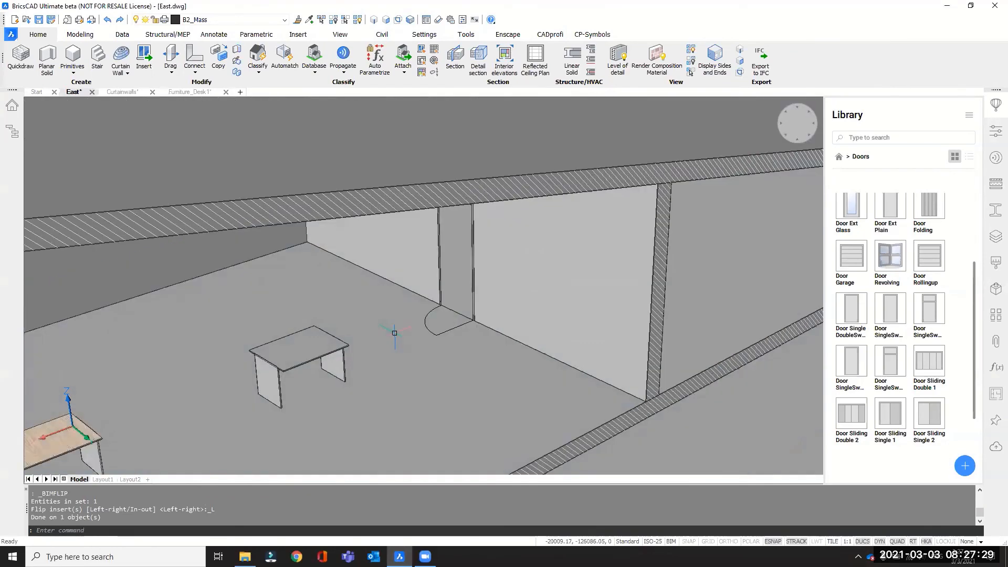
scroll(429, 327, "down", 4)
middle_click_drag(487, 314, 299, 331, "shift")
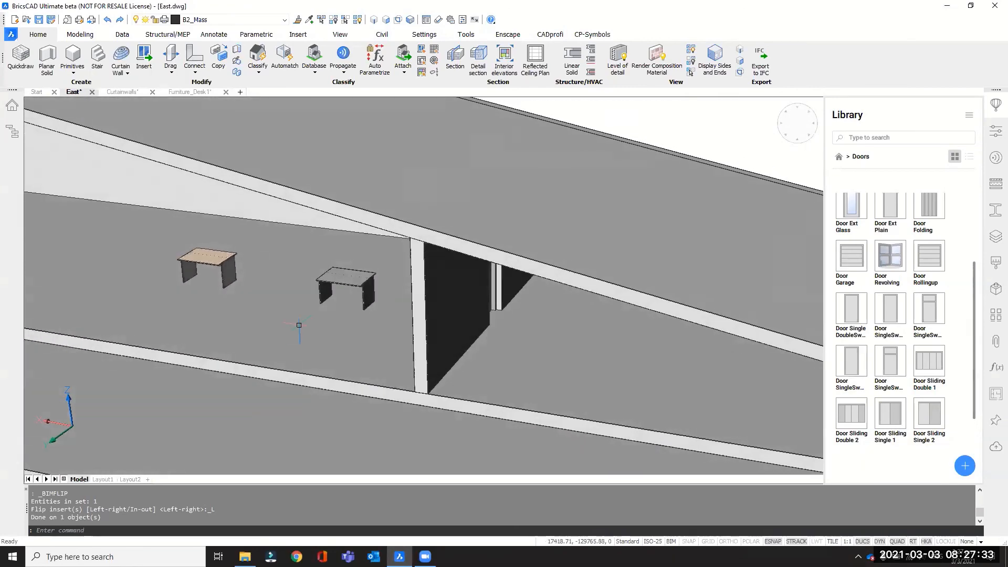
middle_click_drag(459, 332, 426, 322, "shift")
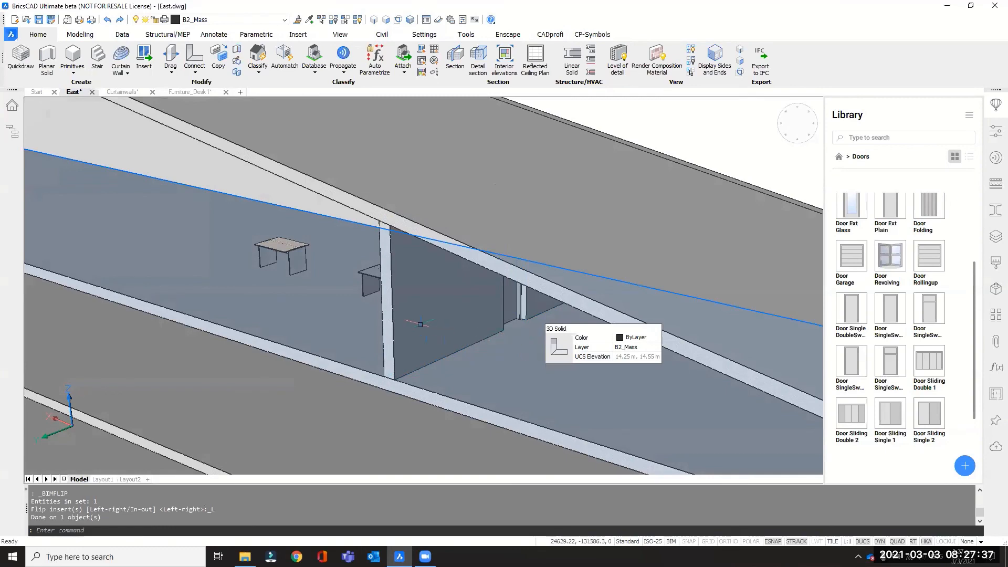
mouse_move(530, 344)
middle_mouse_down("shift")
mouse_move(554, 350)
mouse_move(545, 355)
middle_mouse_up("shift")
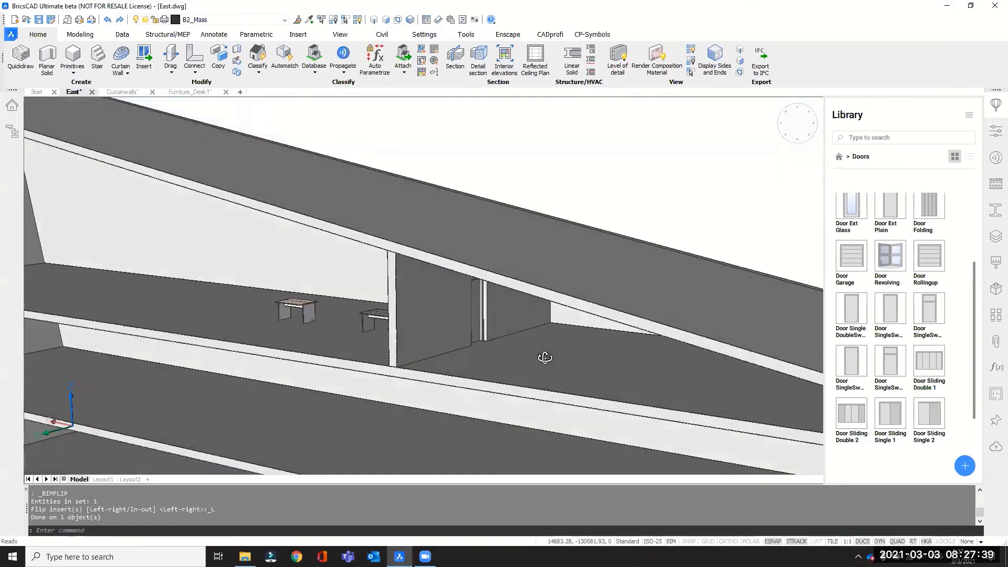
scroll(506, 313, "up", 5)
scroll(427, 372, "up", 1)
scroll(428, 373, "up", 2)
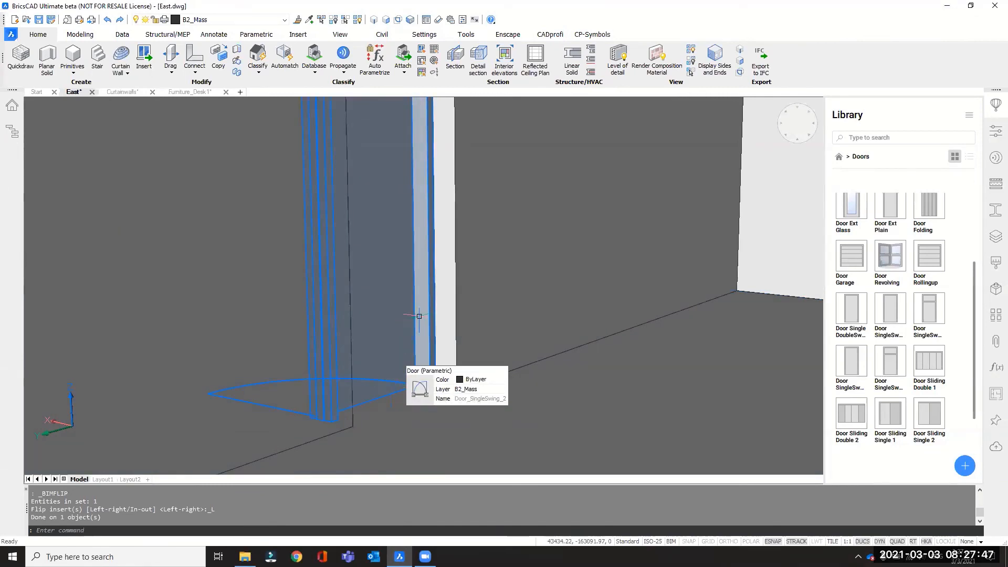
mouse_move(423, 391)
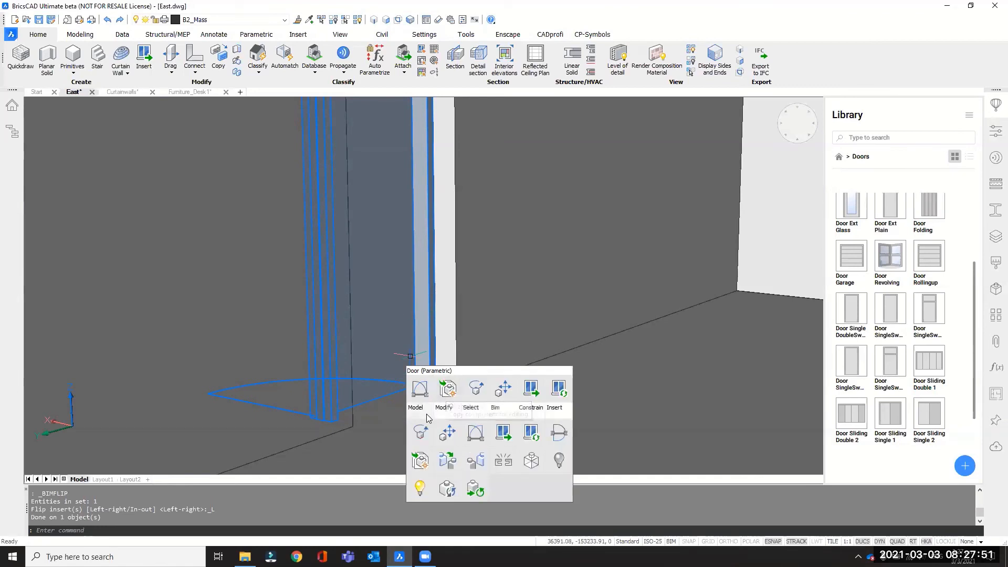
left_click(559, 439)
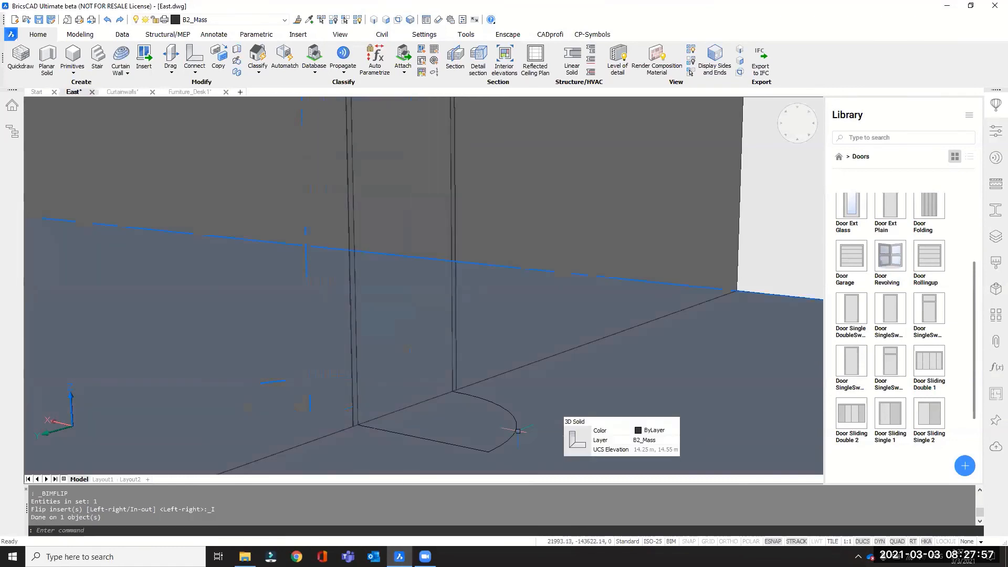
scroll(565, 332, "down", 4)
middle_click_drag(543, 350, 729, 362, "shift")
middle_click_drag(389, 351, 401, 351, "shift")
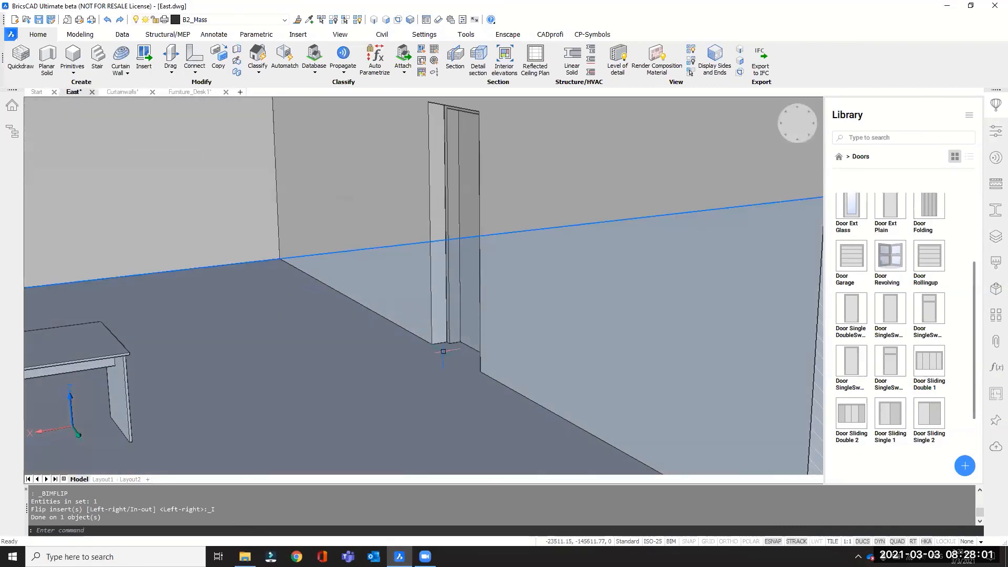
scroll(443, 341, "down", 5)
middle_click_drag(461, 313, 484, 317, "shift")
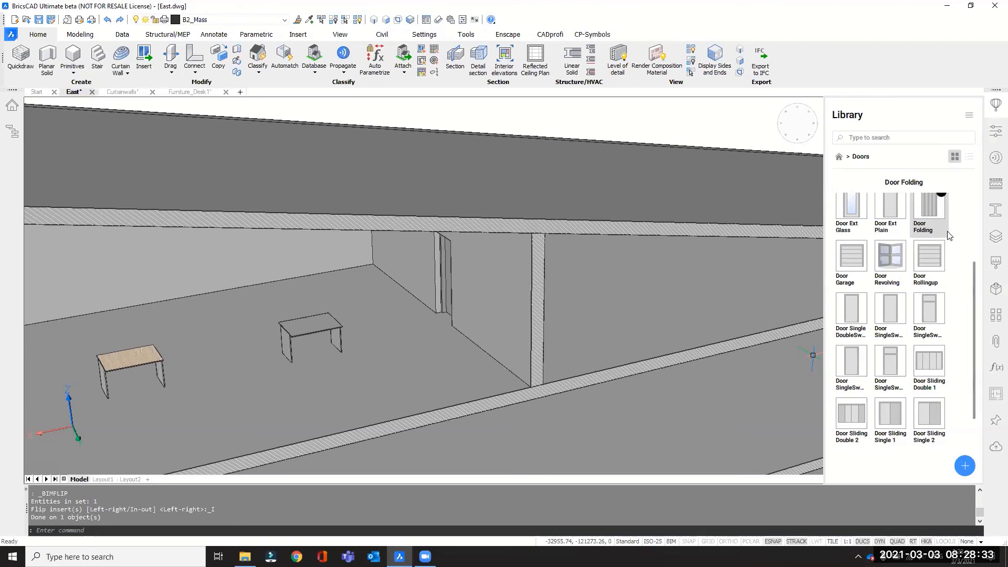
- Create a new drawing from the BIM-Window-metric.dwt template, keeping the selected template as default
left_click(43, 92)
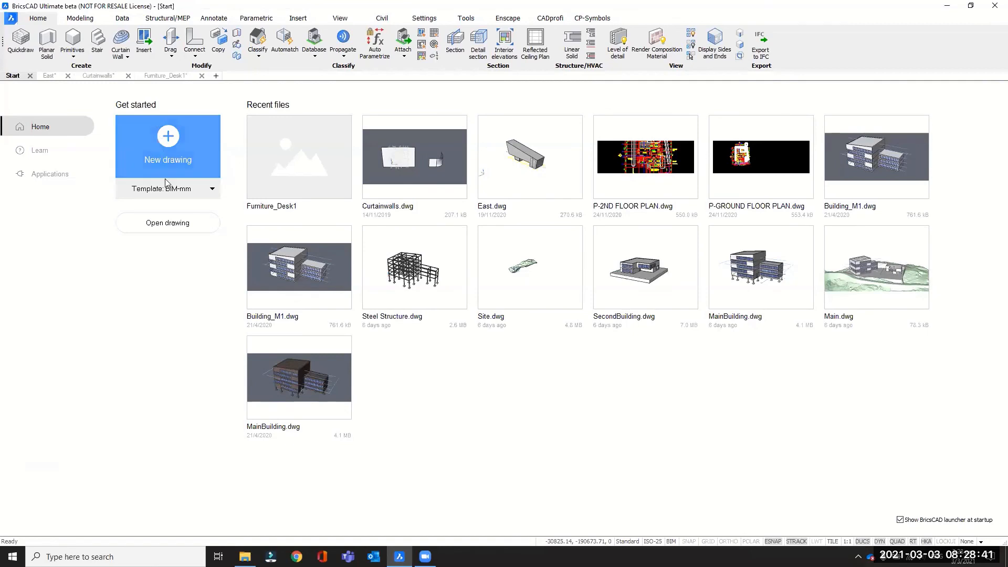
left_click(210, 190)
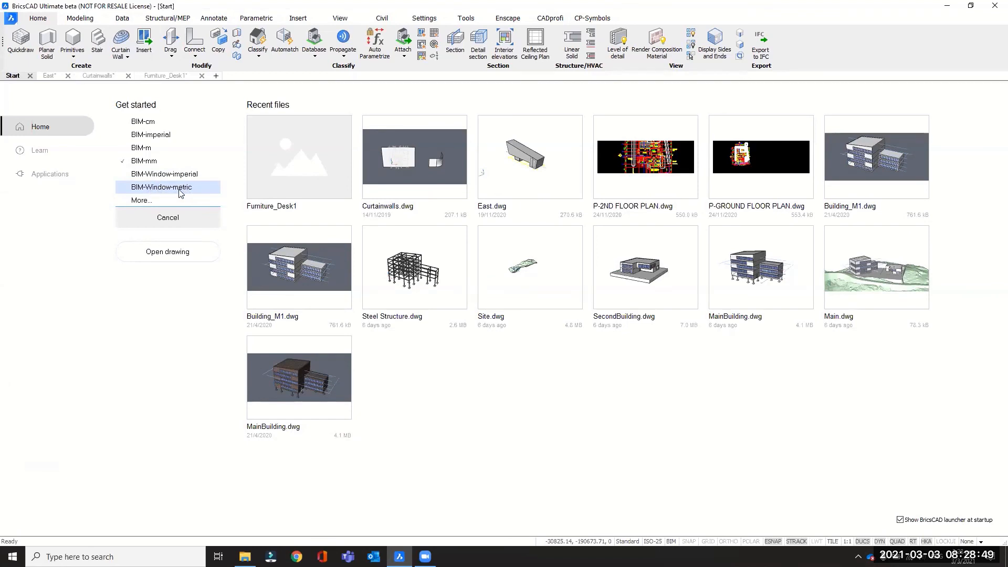
left_click(10, 20)
left_click(40, 43)
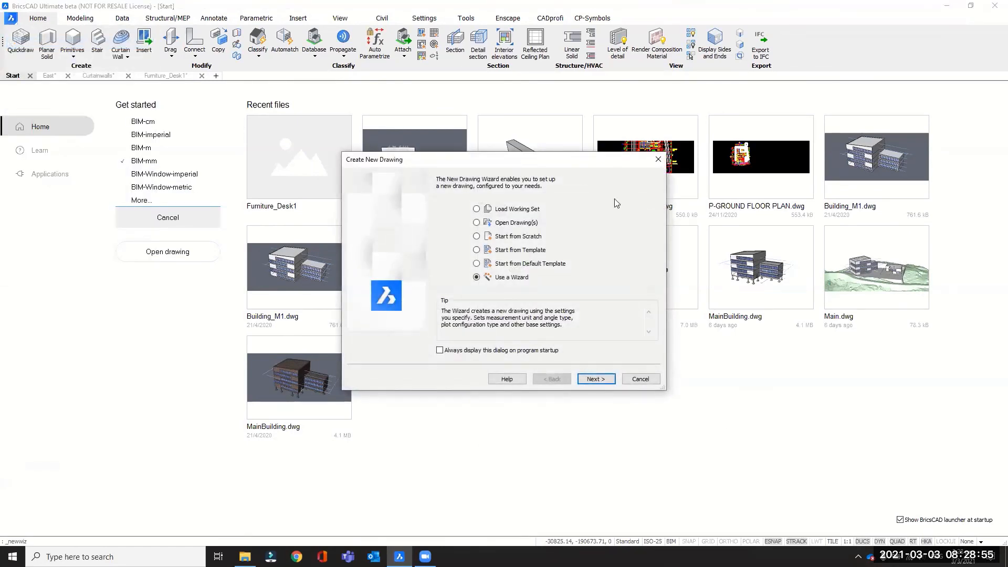
left_click(505, 251)
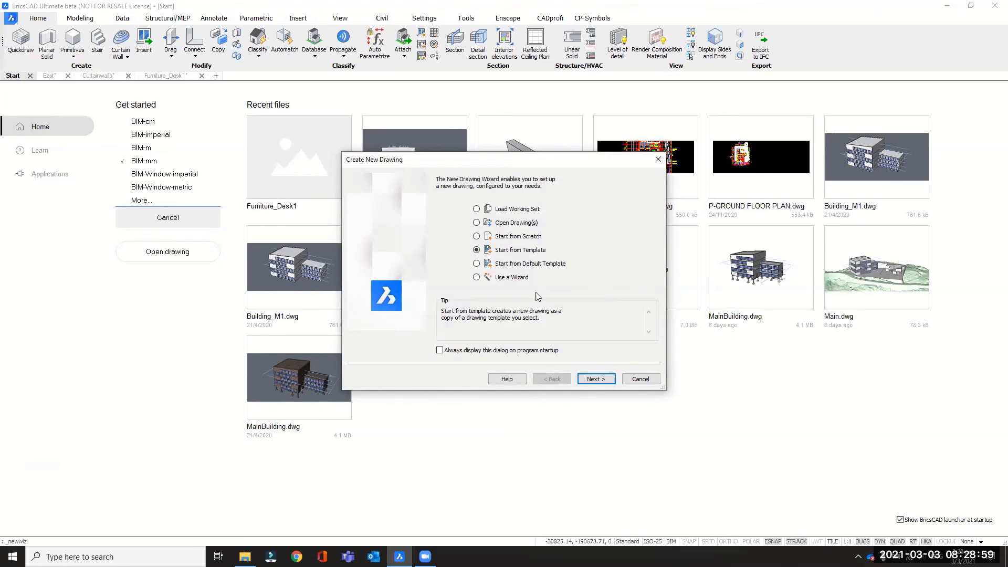
left_click(596, 379)
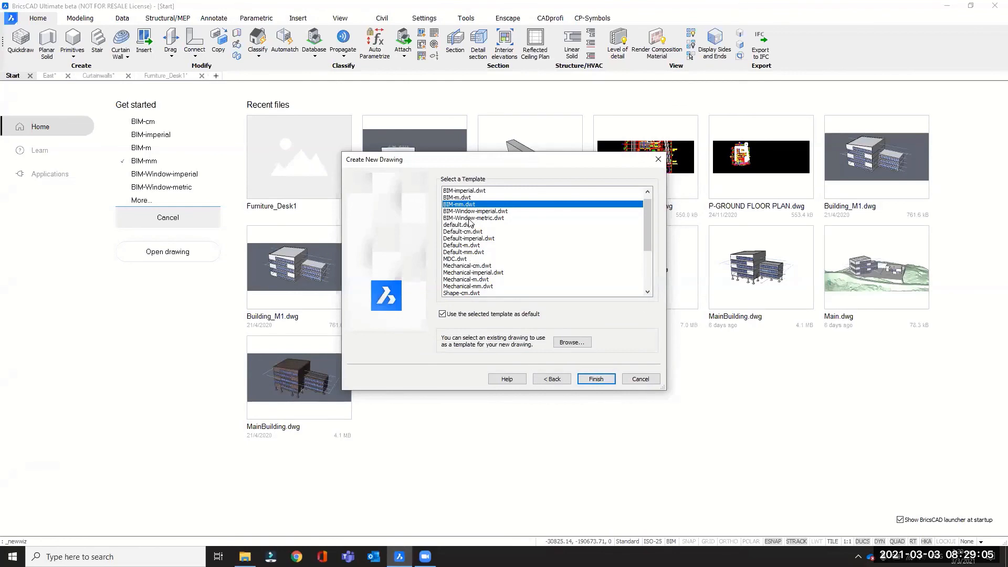
left_click(470, 218)
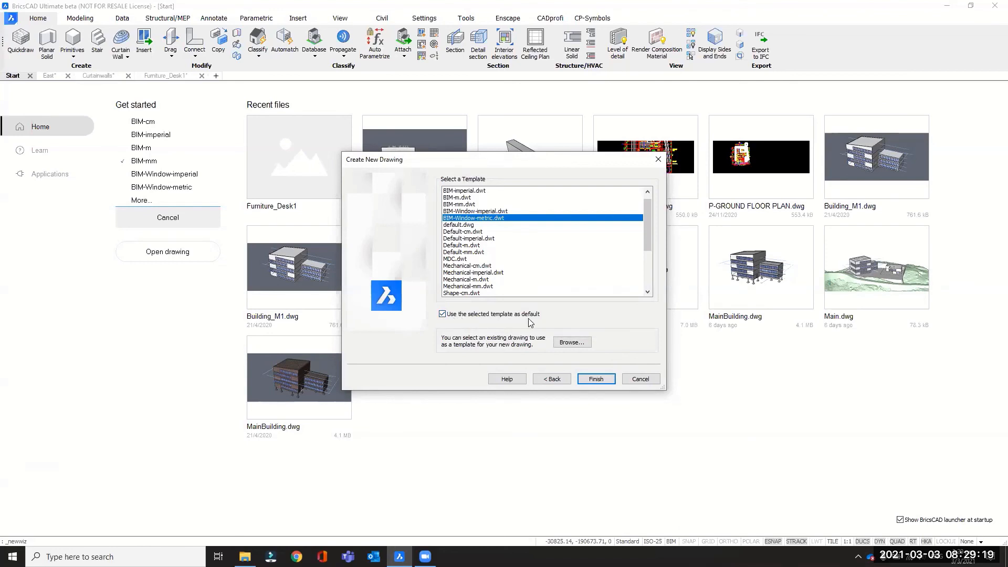
left_click(442, 314)
left_click(443, 314)
left_click(596, 378)
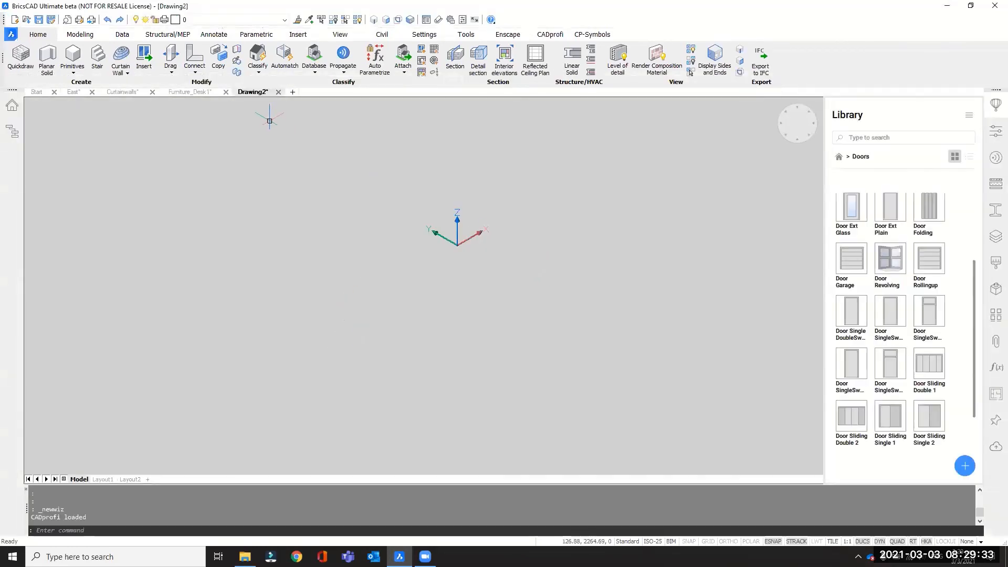
- List the new drawing's layers and make BC_SUBTRACT the current layer
scroll(425, 254, "down", 2)
scroll(506, 184, "up", 3)
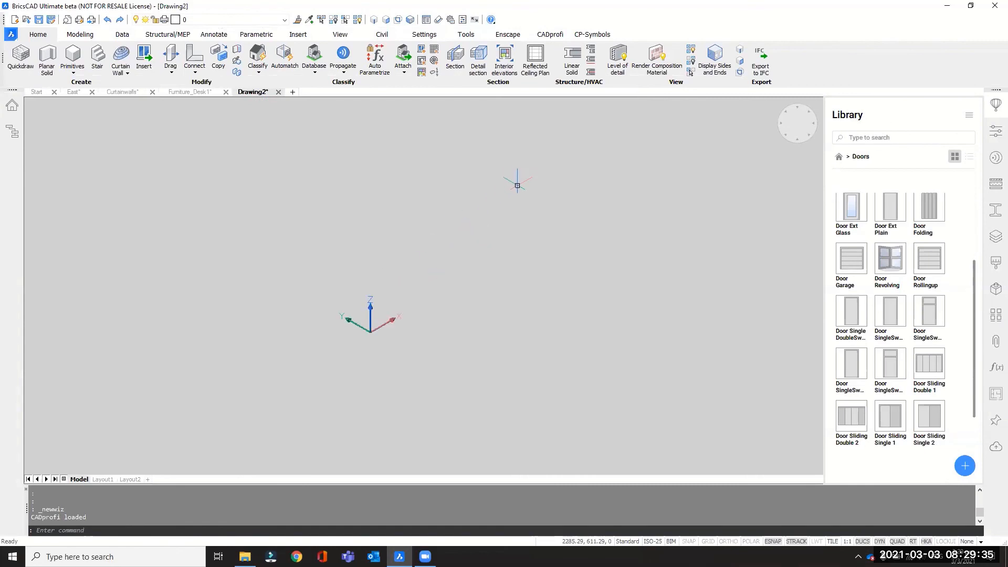
scroll(404, 337, "down", 3)
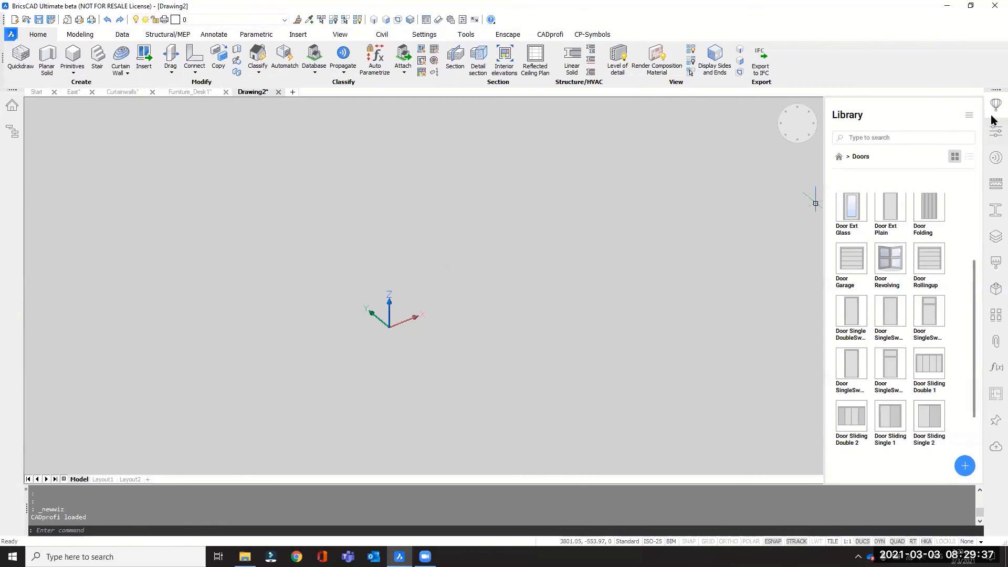
left_click(993, 240)
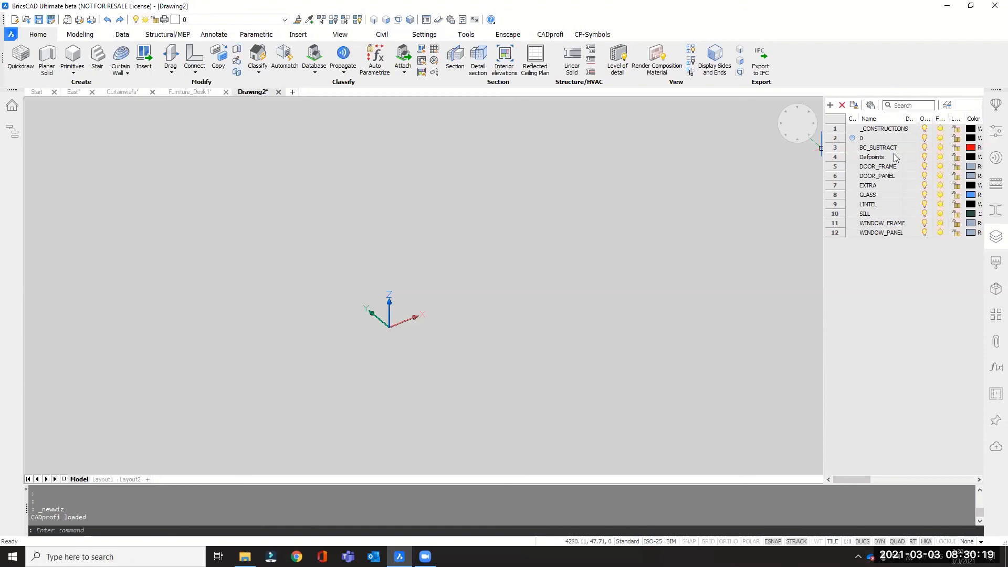
left_click(12, 132)
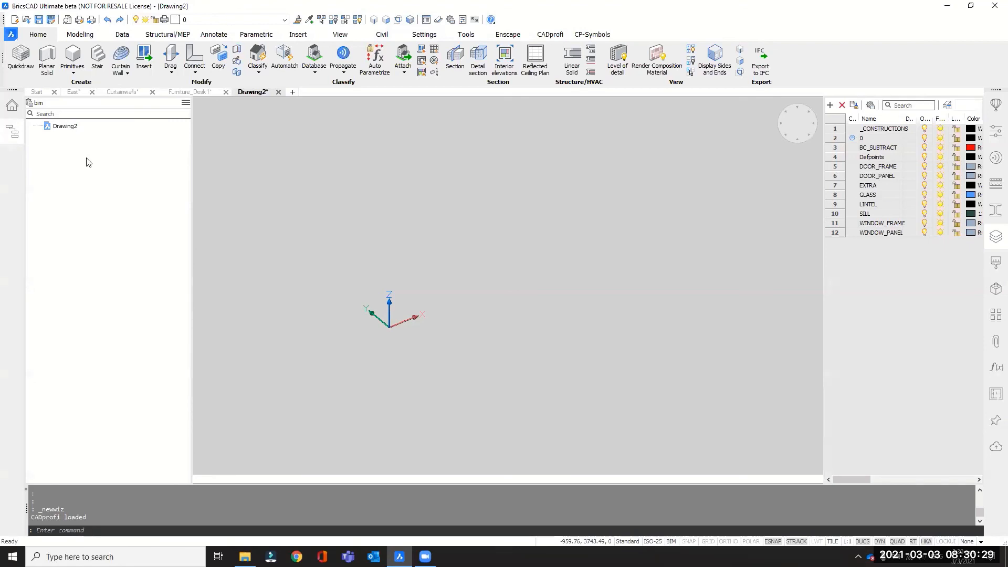
middle_click_drag(469, 247, 477, 282)
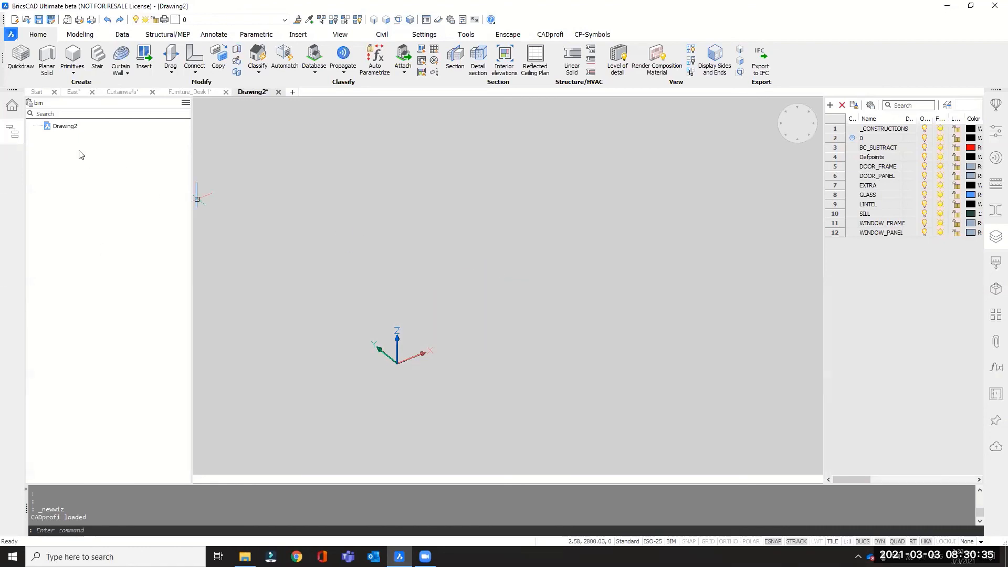
left_click(12, 132)
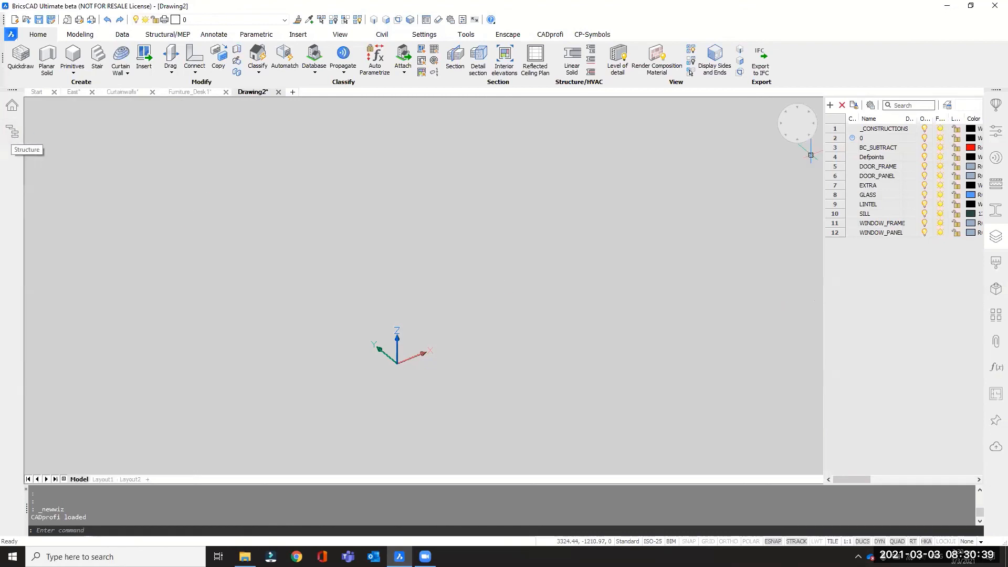
double_click(851, 148)
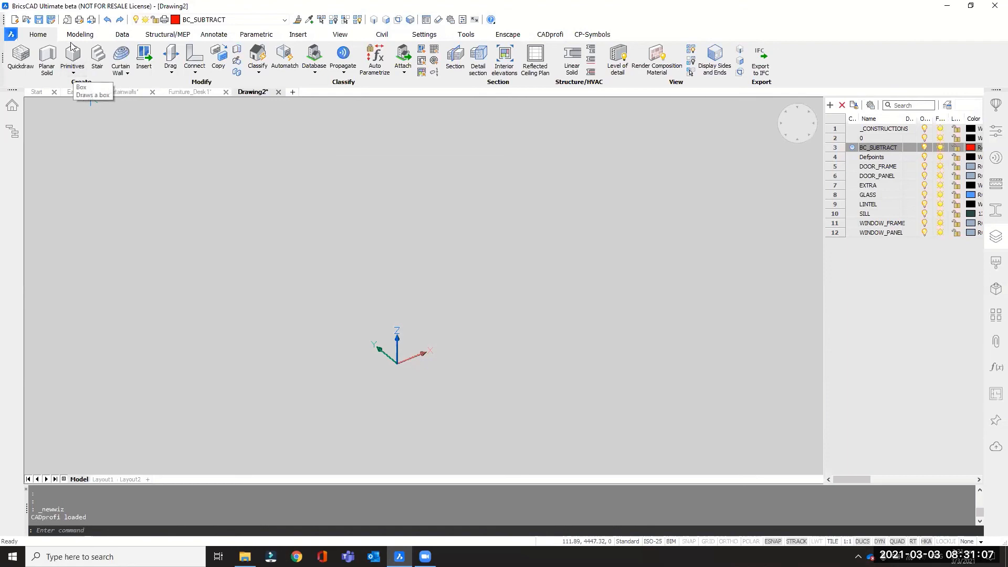
- Start a box at the origin with a rectangular base of 700 along X by 1500 along Y
left_click(73, 72)
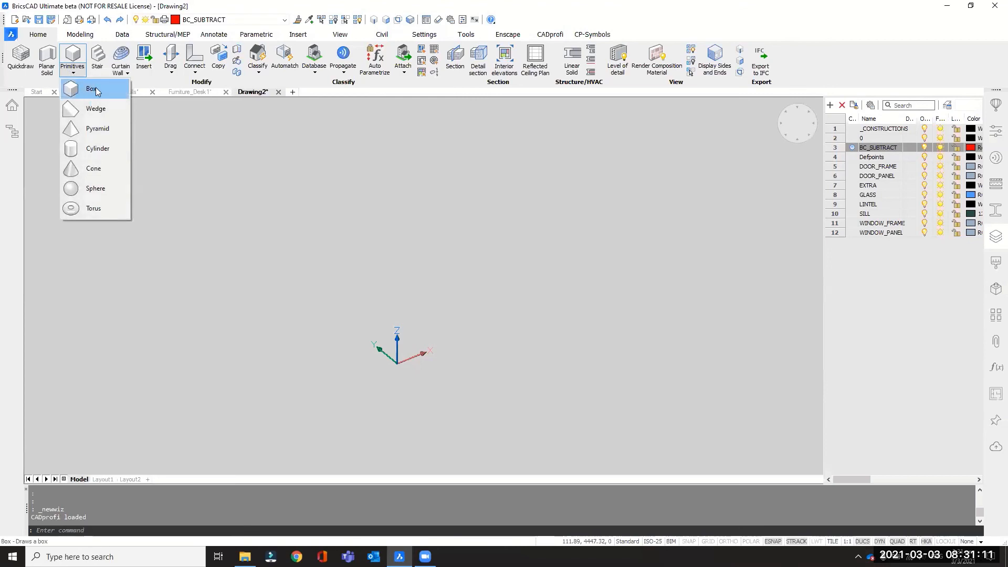
left_click(471, 249)
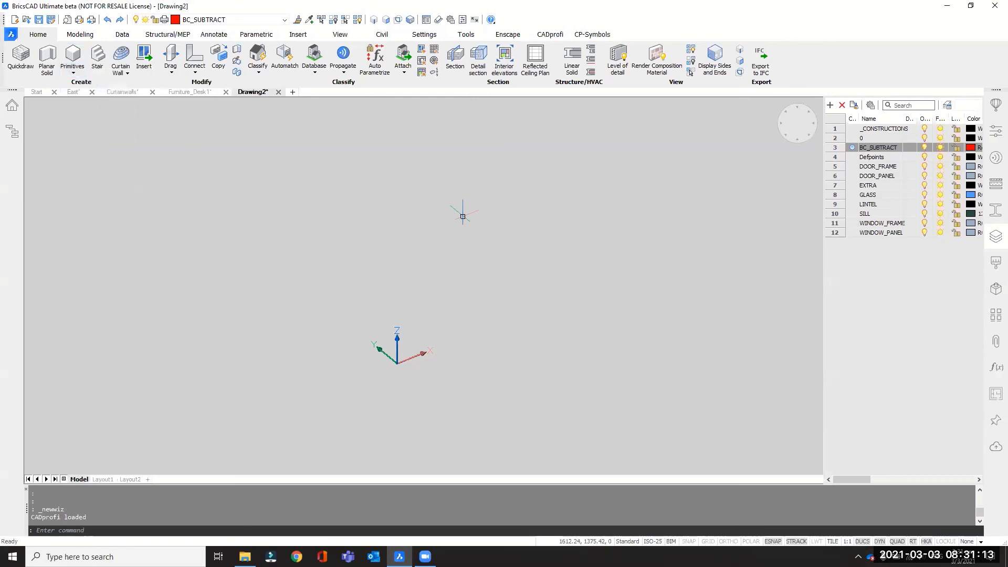
mouse_move(465, 222)
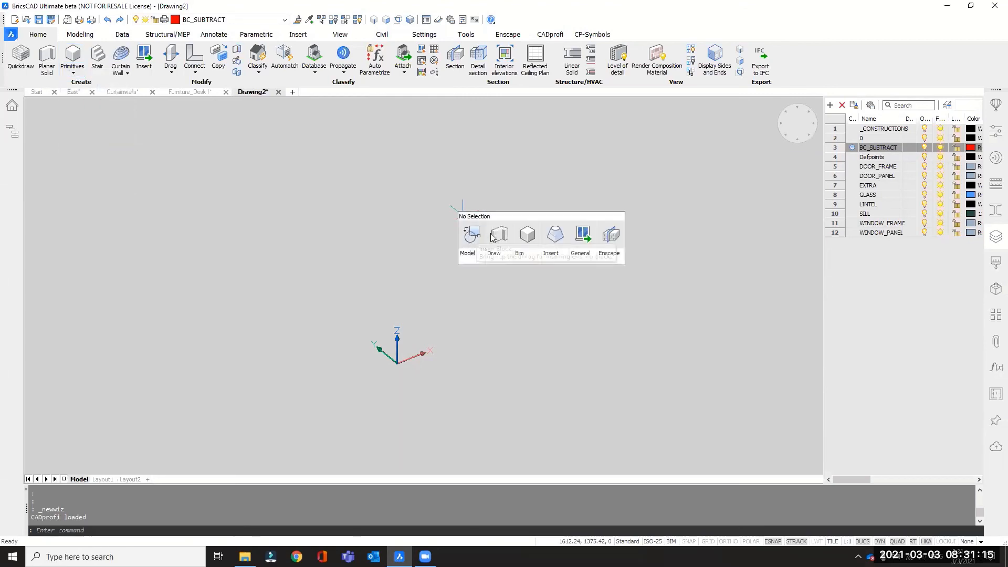
mouse_move(494, 255)
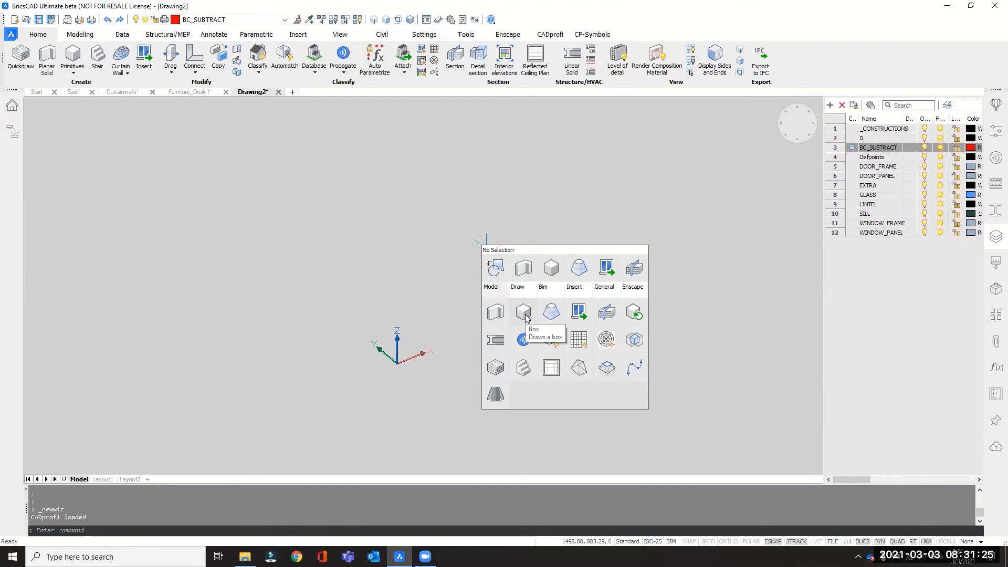
left_click(523, 313)
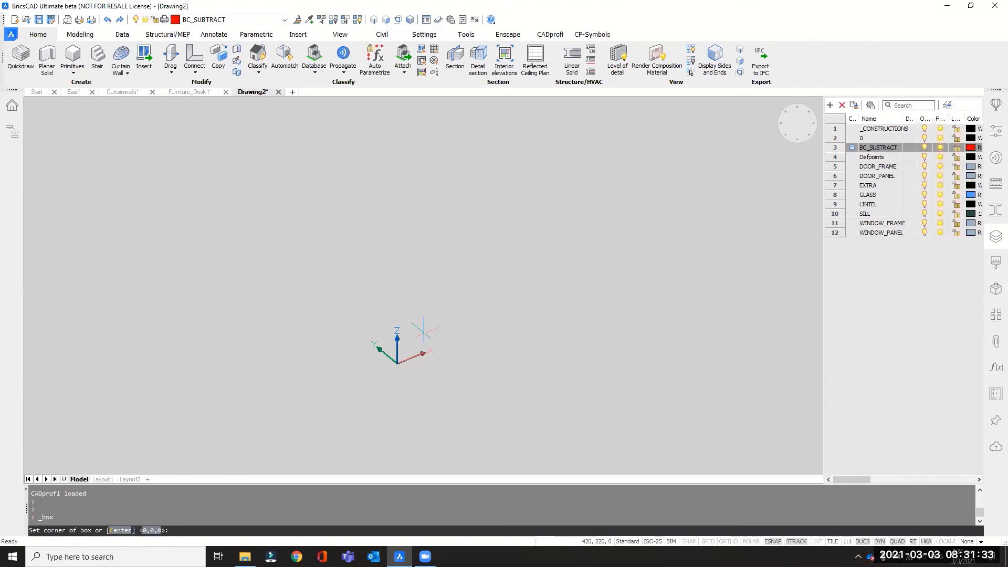
key("Return")
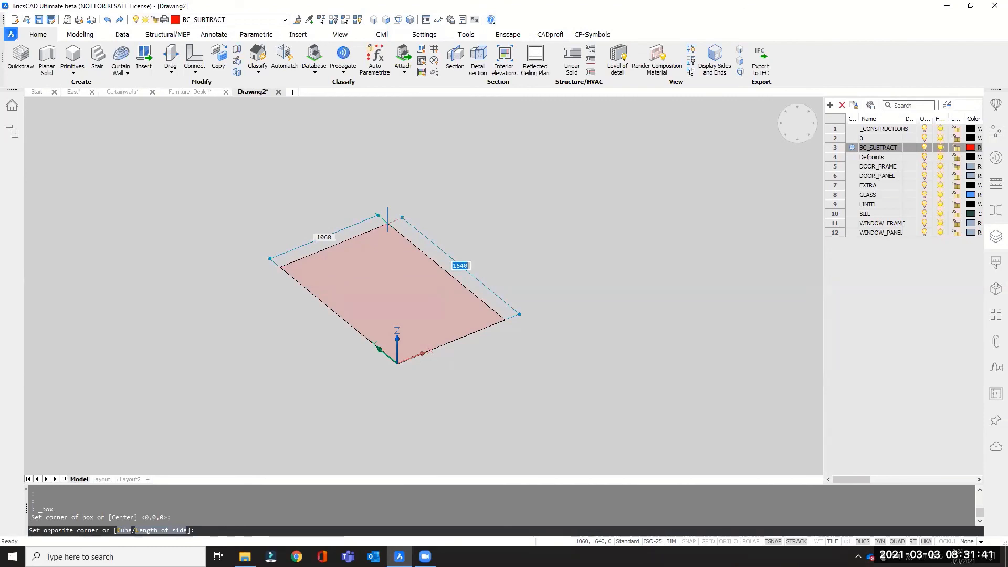
type("1500")
key("Tab")
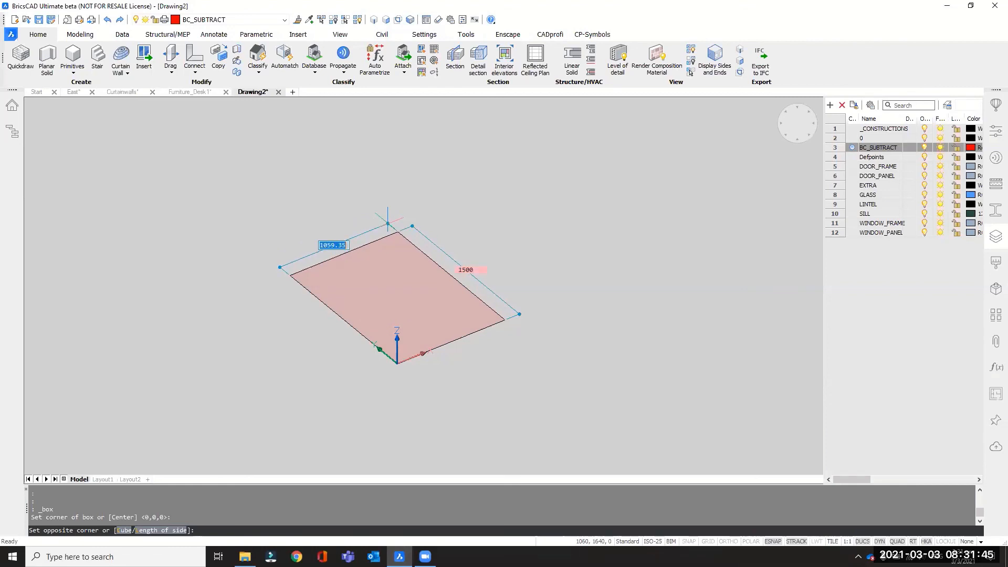
type("700")
key("Tab")
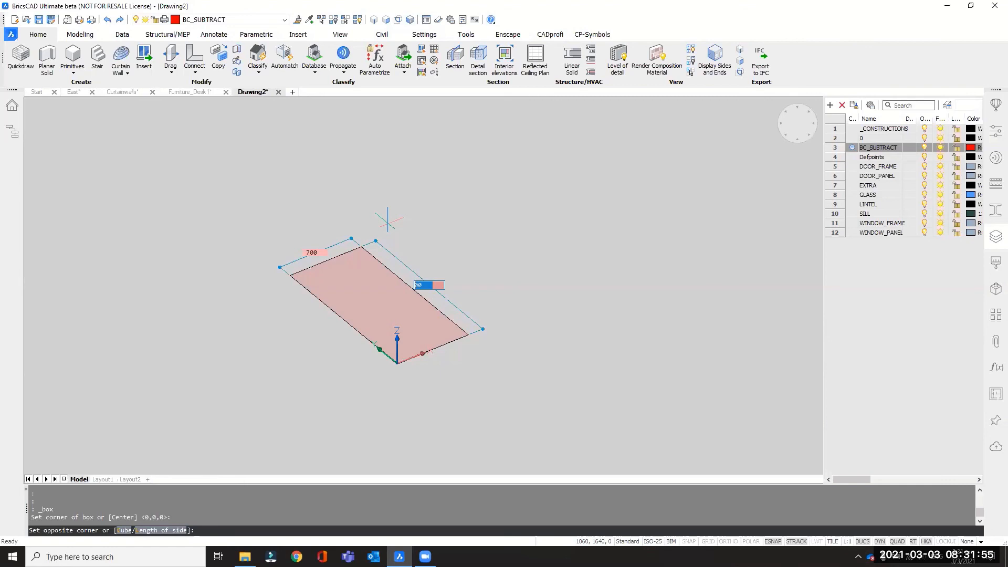
key("Return")
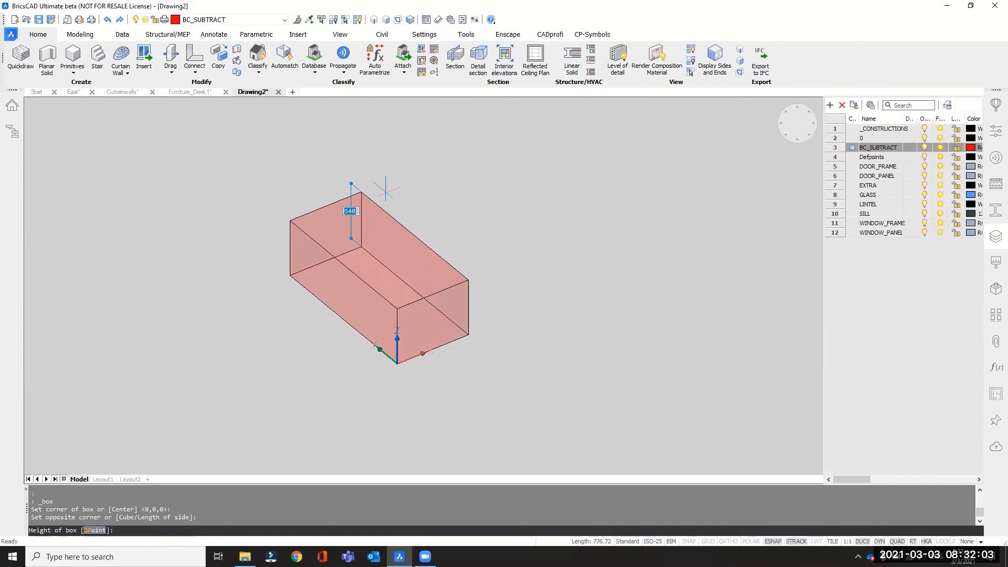
- Give the box a height of 600, extending downward so that its top face lies on the origin plane
middle_click_drag(386, 192, 401, 194, "shift")
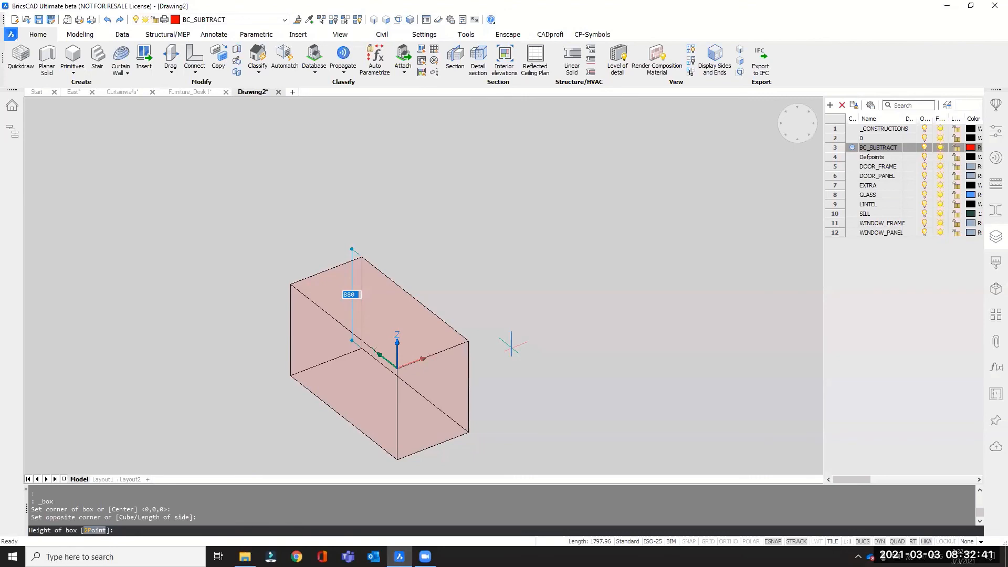
type("600")
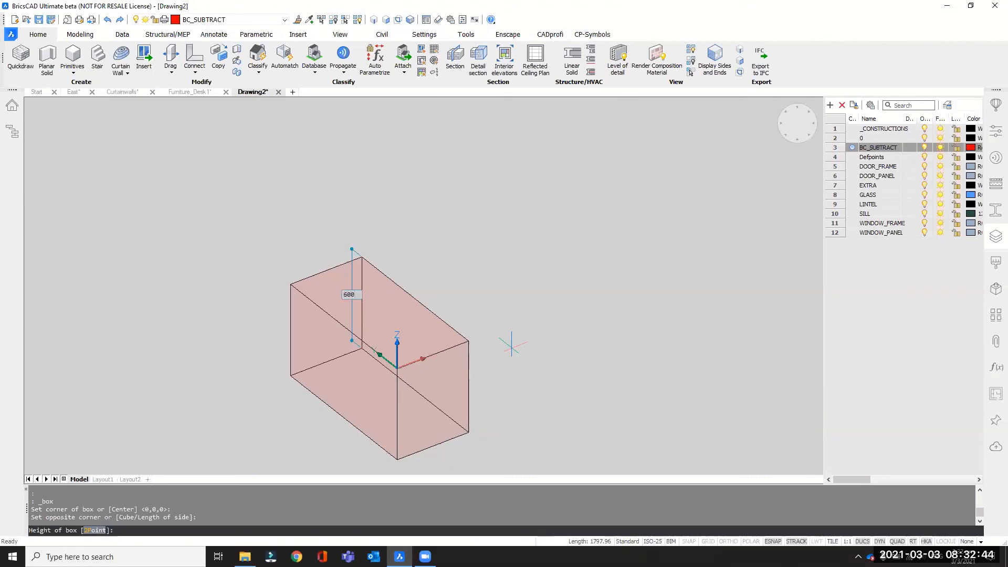
key("Return")
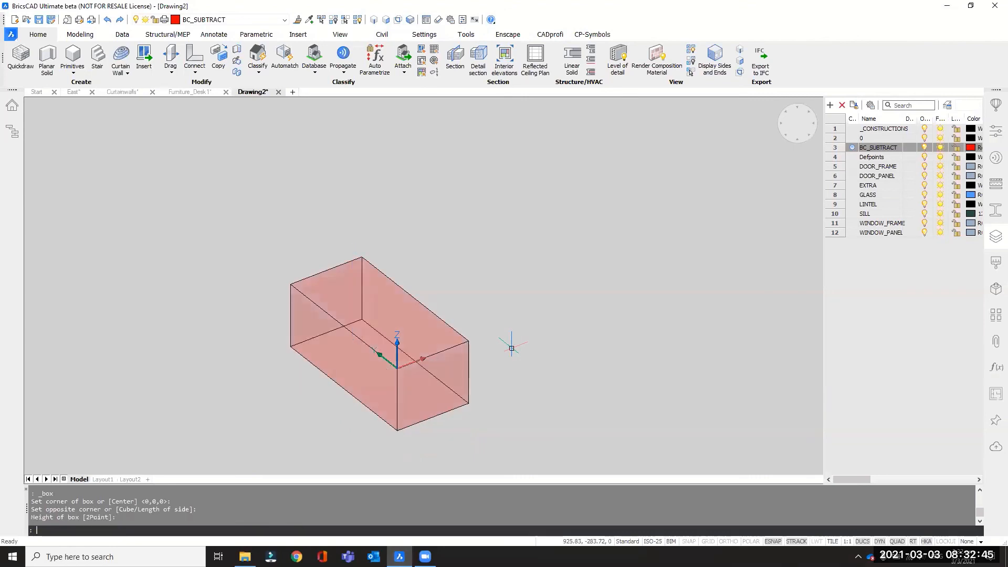
middle_click_drag(506, 364, 509, 362, "shift")
scroll(360, 417, "up", 3)
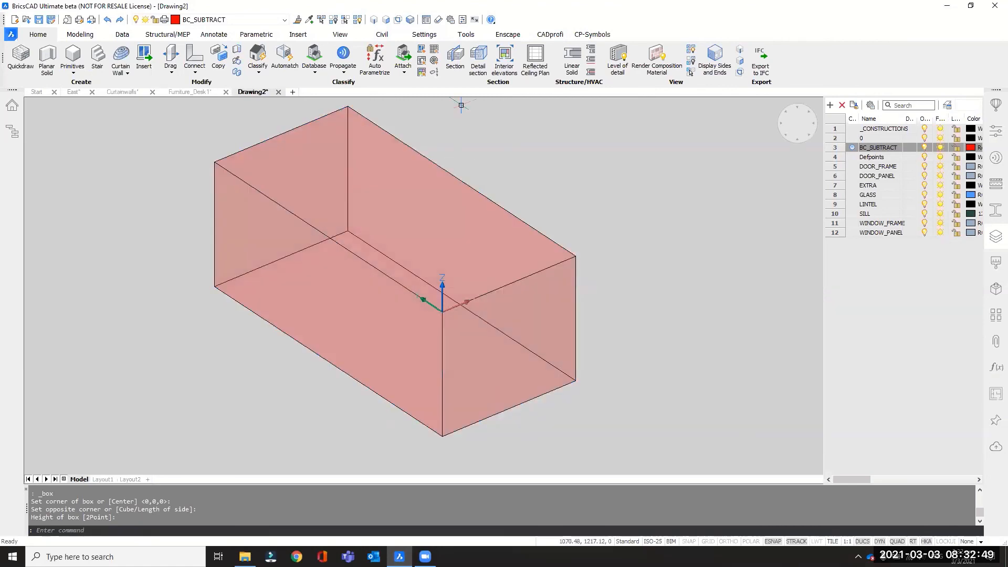
left_click(386, 19)
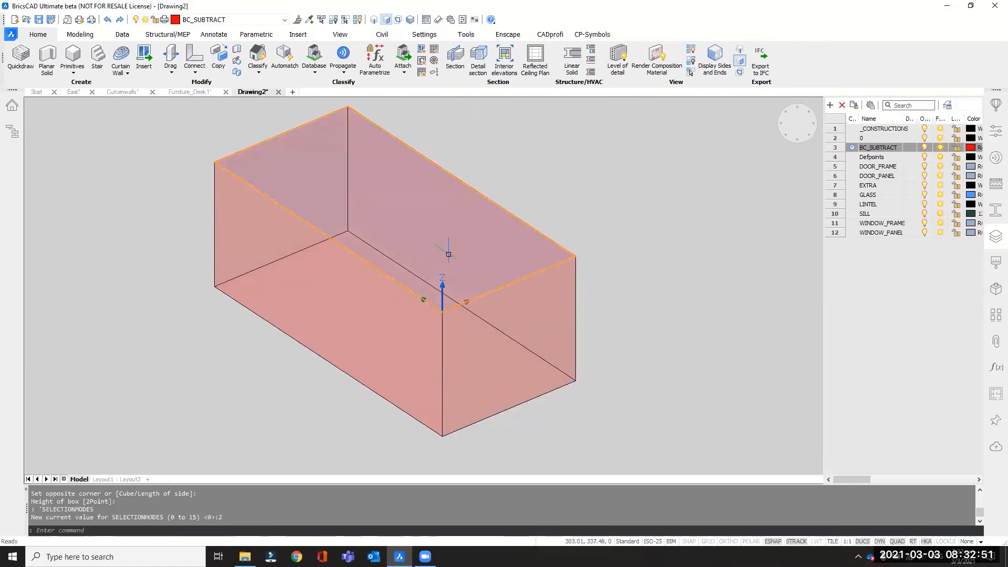
mouse_move(443, 261)
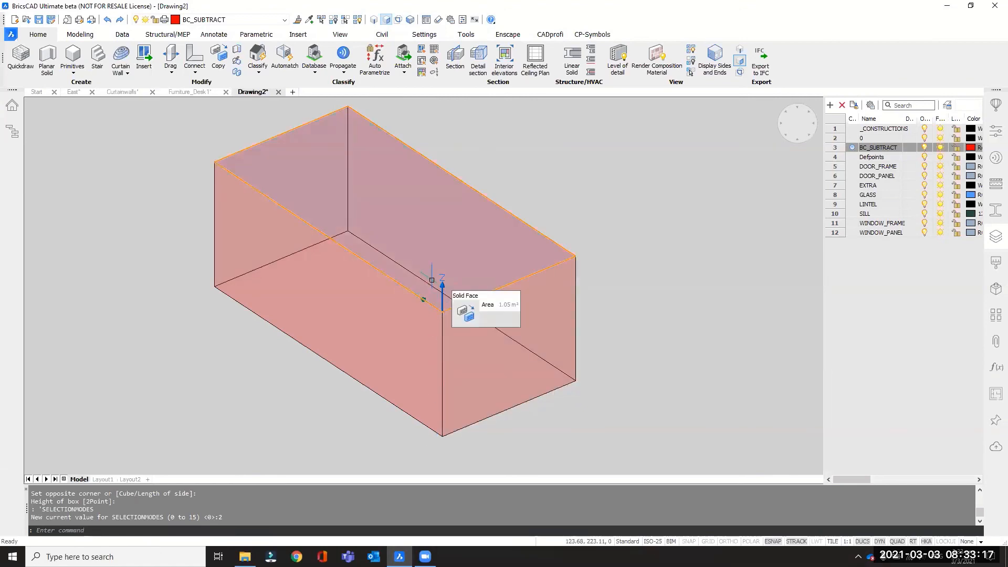
scroll(432, 280, "down", 2)
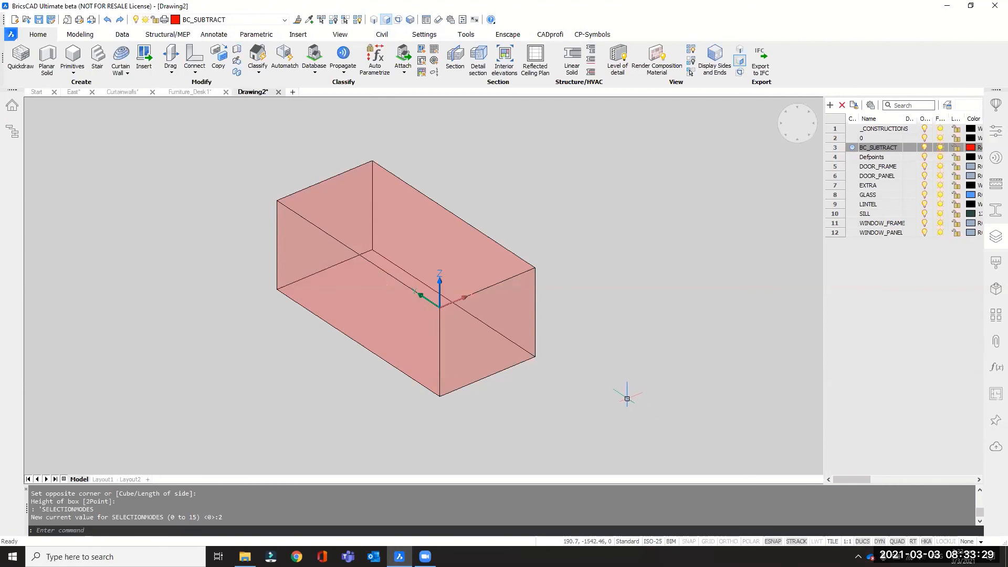
middle_click_drag(625, 396, 637, 411)
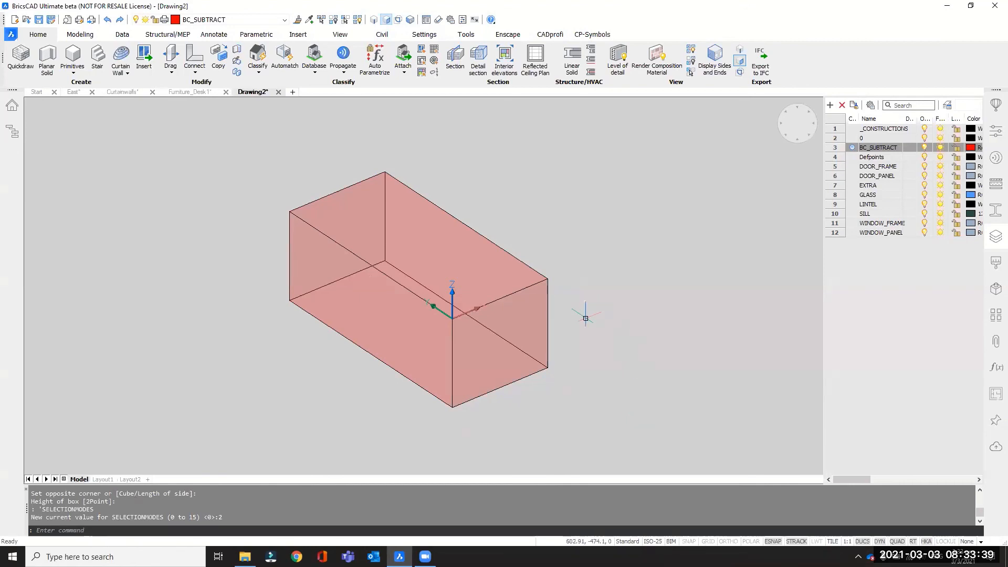
mouse_move(476, 376)
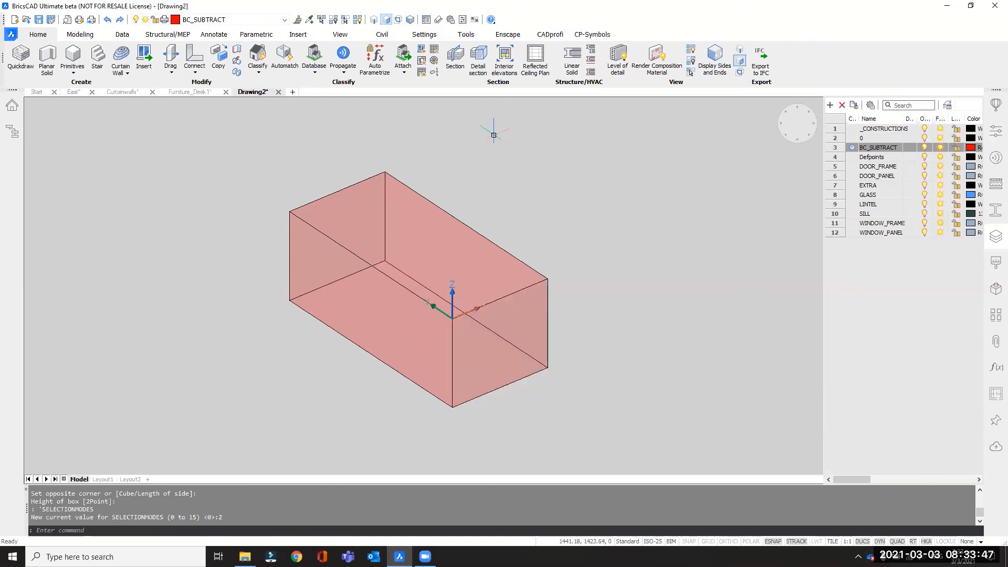
left_click(385, 19)
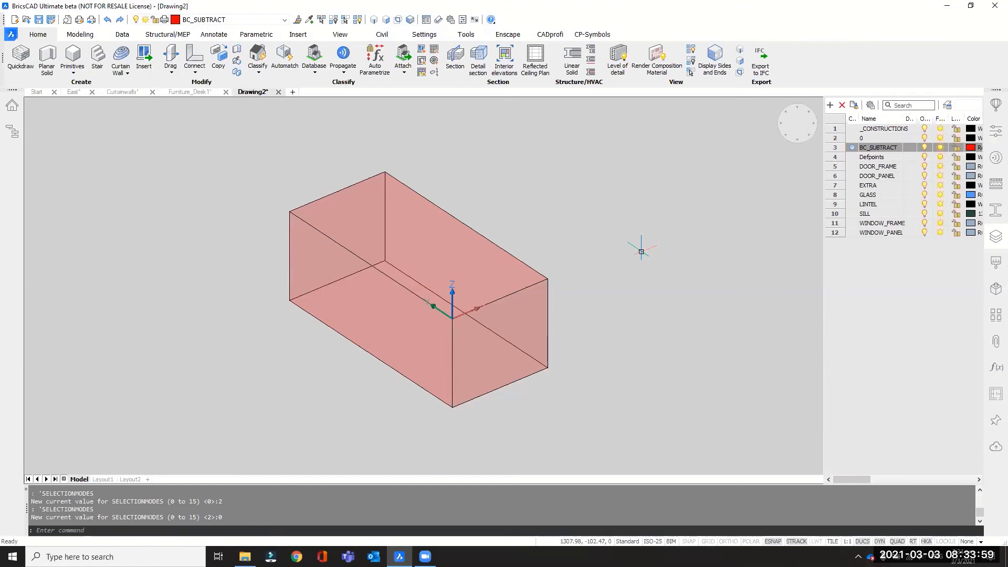
- Make WINDOW_FRAME the current layer and enable both boundary and face selection
double_click(851, 226)
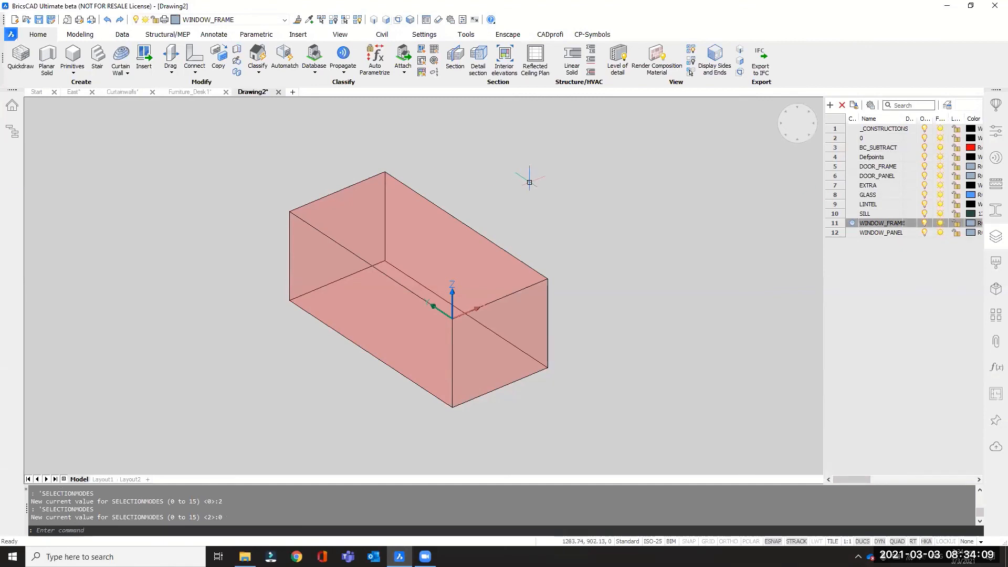
scroll(326, 131, "up", 2)
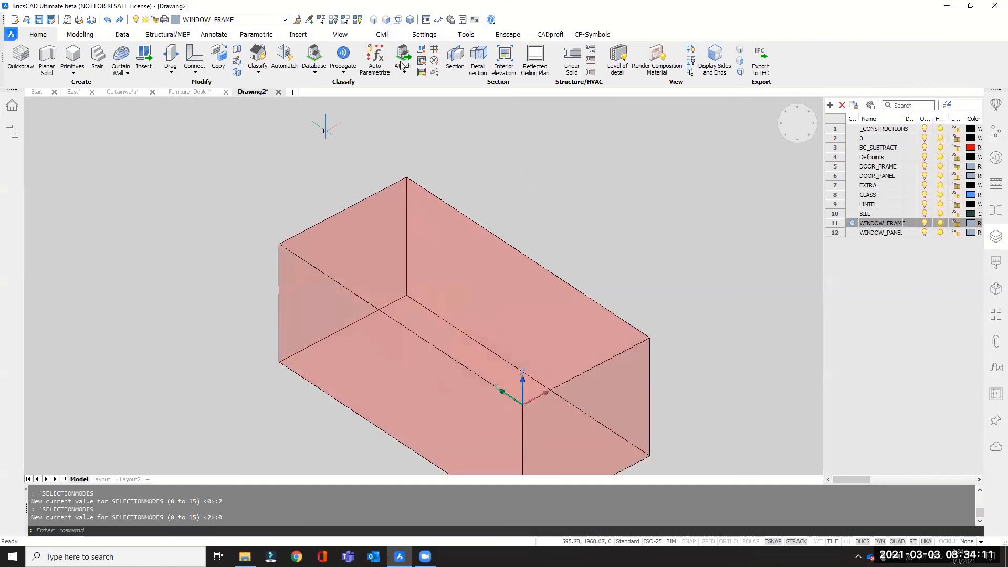
left_click(398, 19)
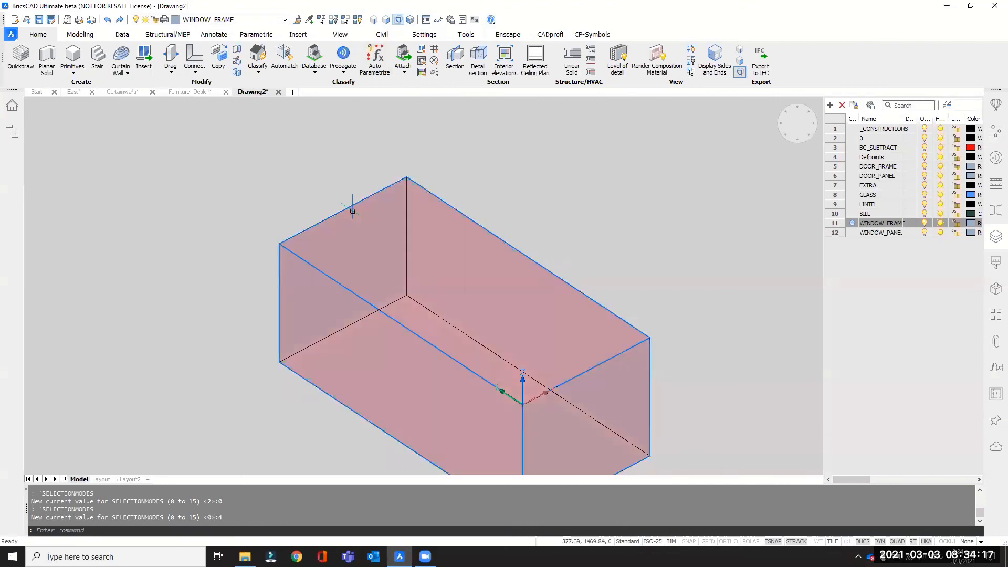
left_click(386, 20)
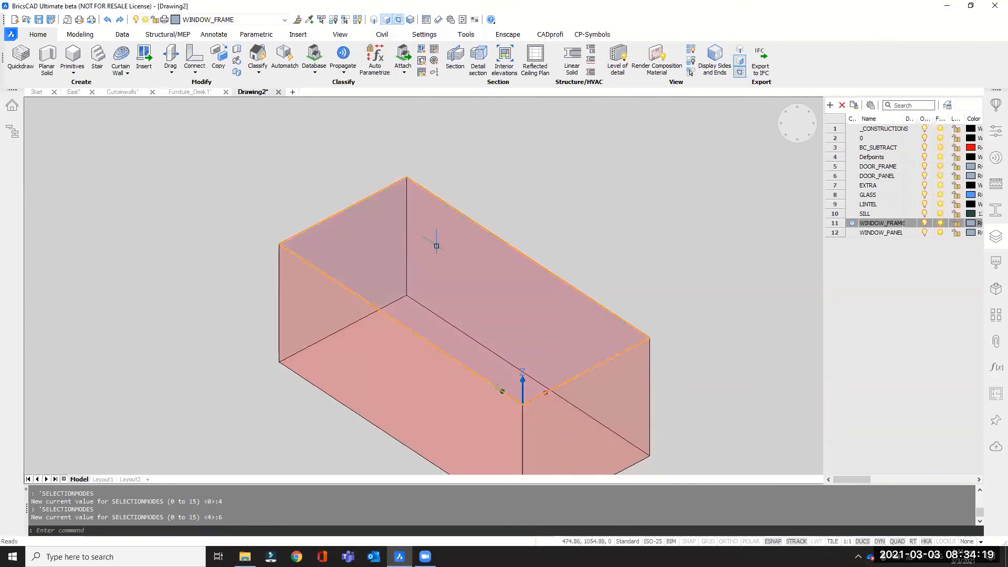
- Offset the outer edges of the box's top face inward by 40
mouse_move(435, 244)
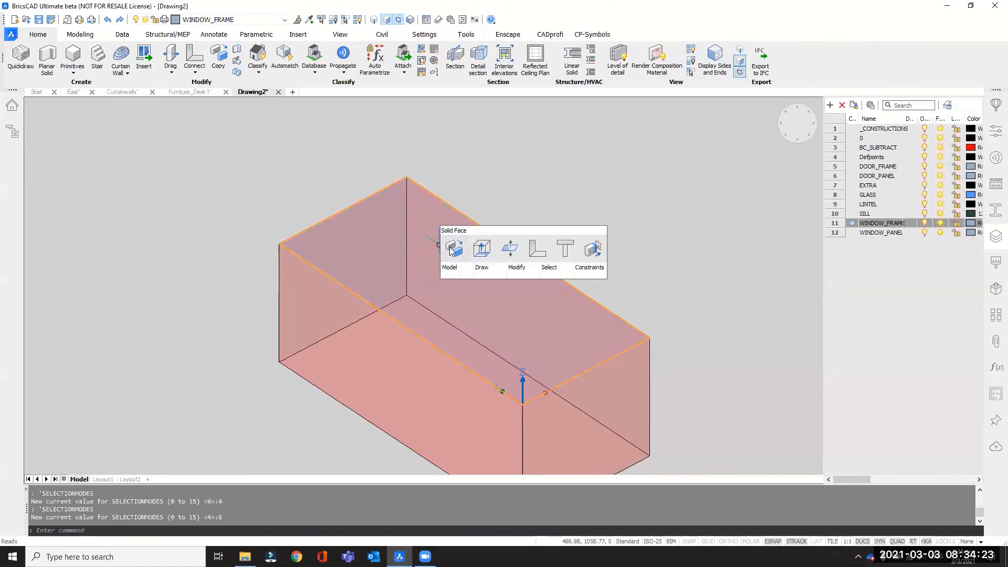
mouse_move(484, 274)
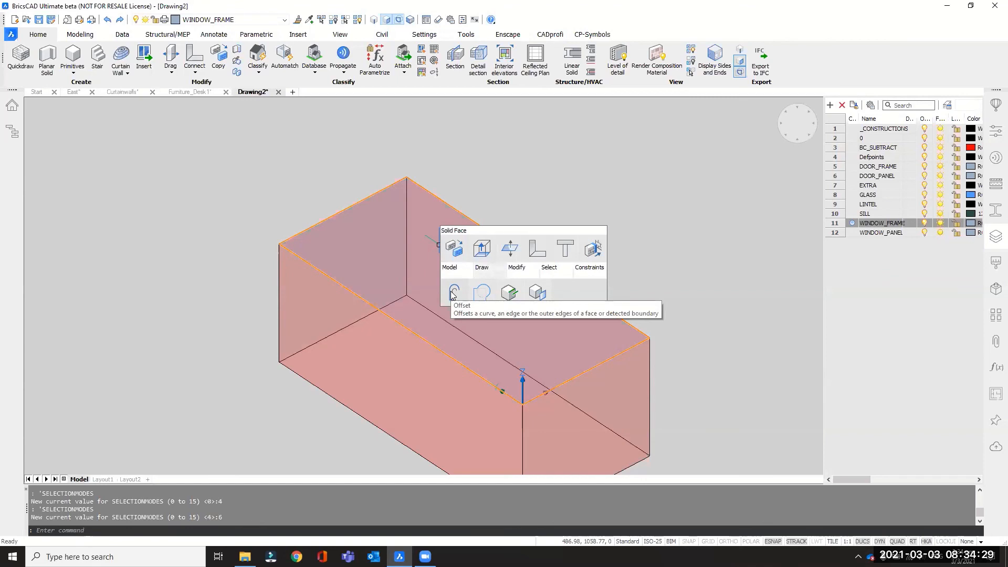
left_click(452, 295)
scroll(451, 291, "up", 5)
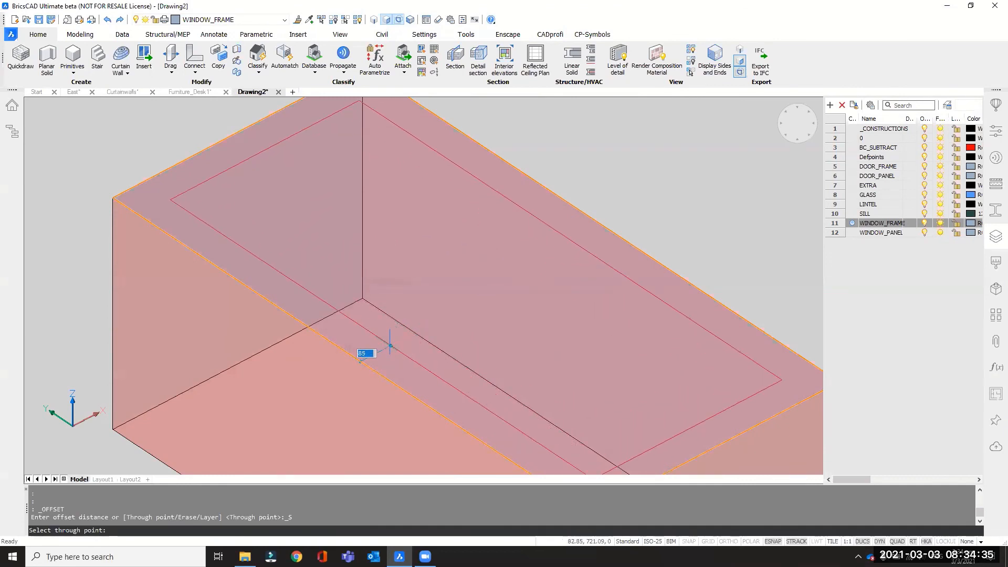
type("40")
key("Return")
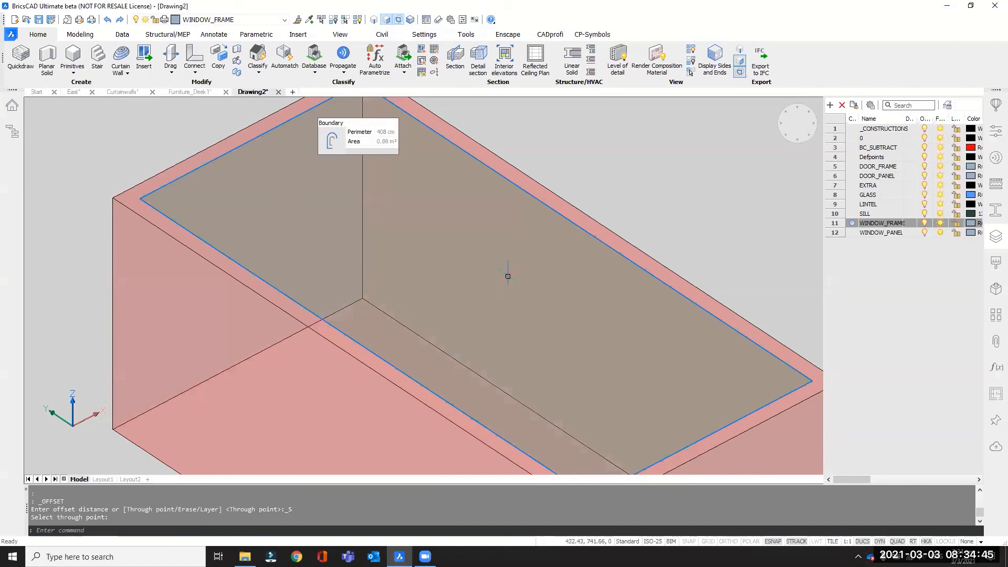
- Extrude the boundary strip between the offset and the top face's outer edges down into the box, using Create for a separate frame solid
scroll(507, 276, "down", 5)
scroll(233, 216, "up", 6)
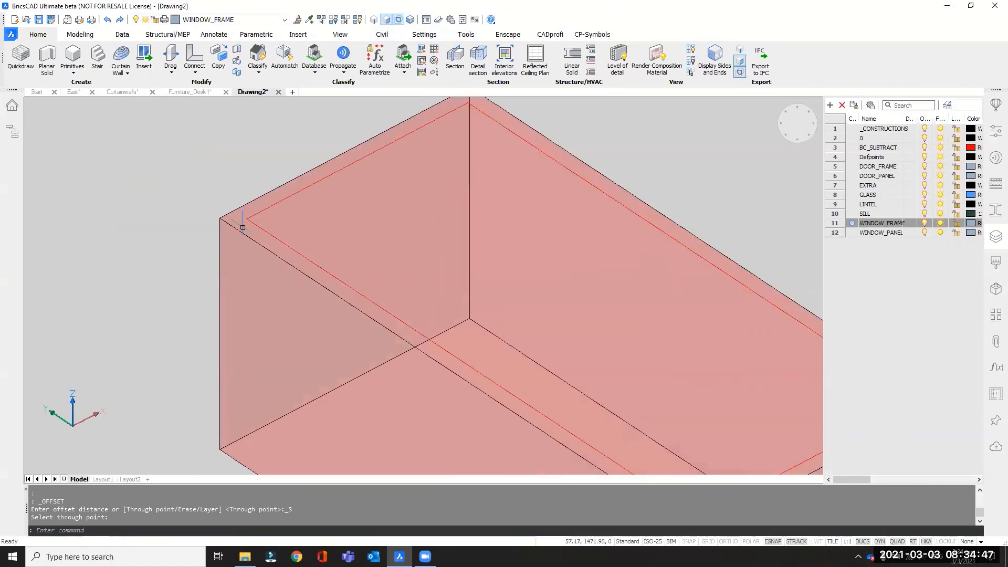
mouse_move(241, 211)
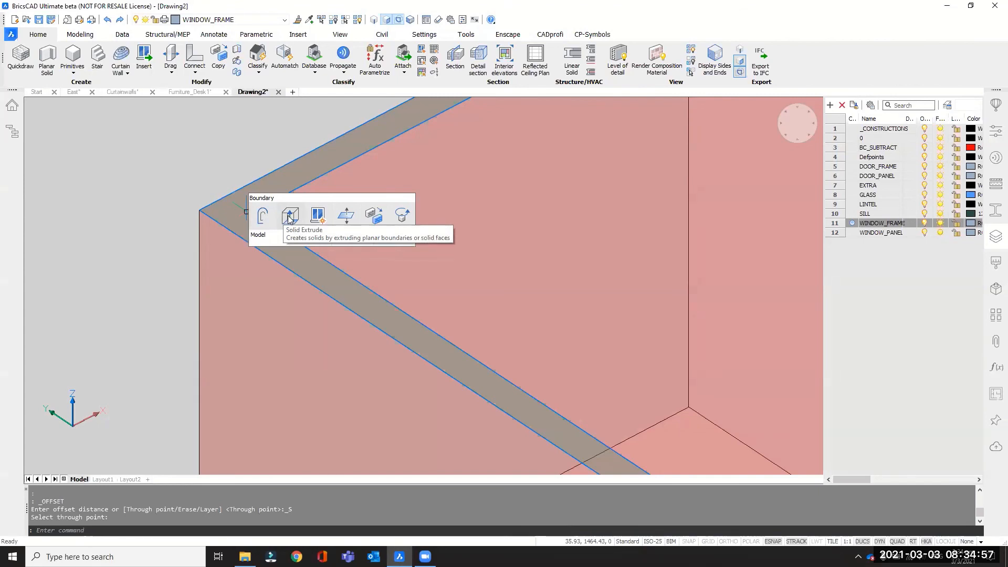
left_click(288, 219)
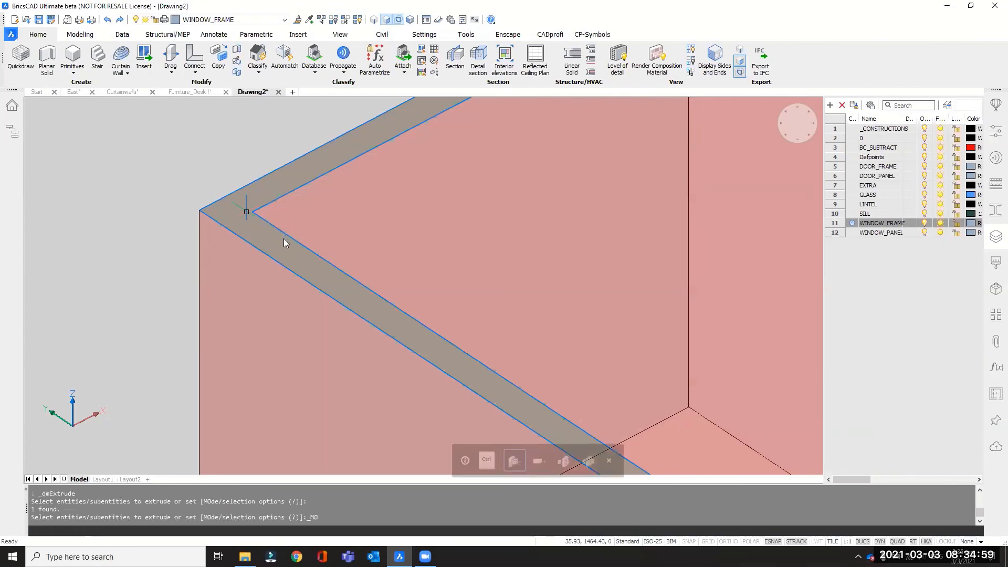
scroll(284, 257, "down", 4)
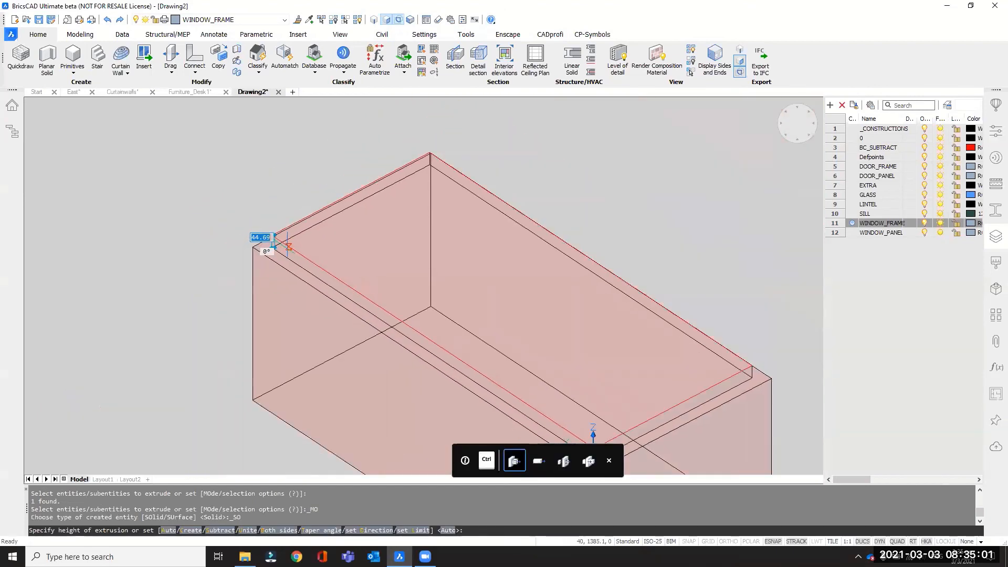
scroll(290, 261, "up", 5)
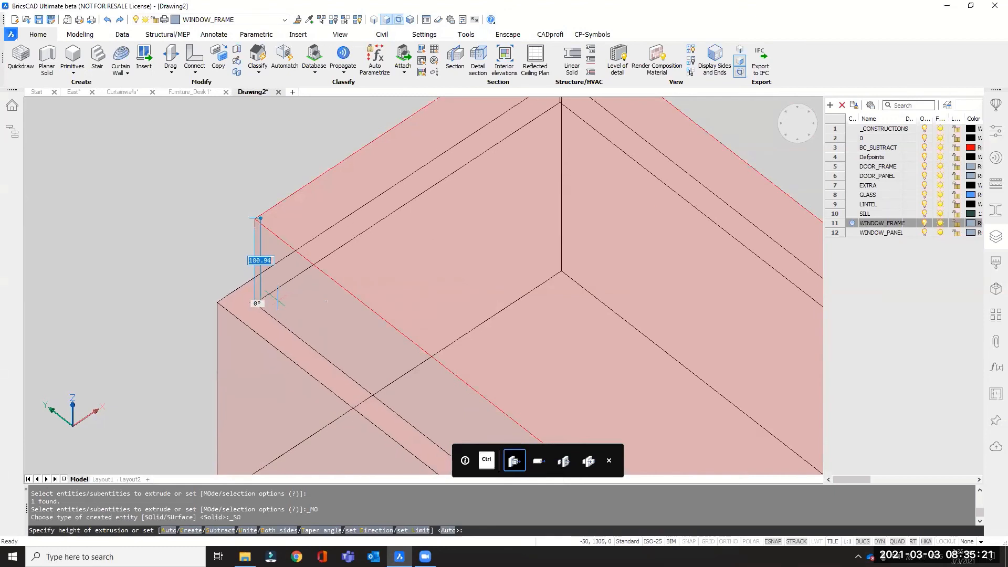
key("ctrl")
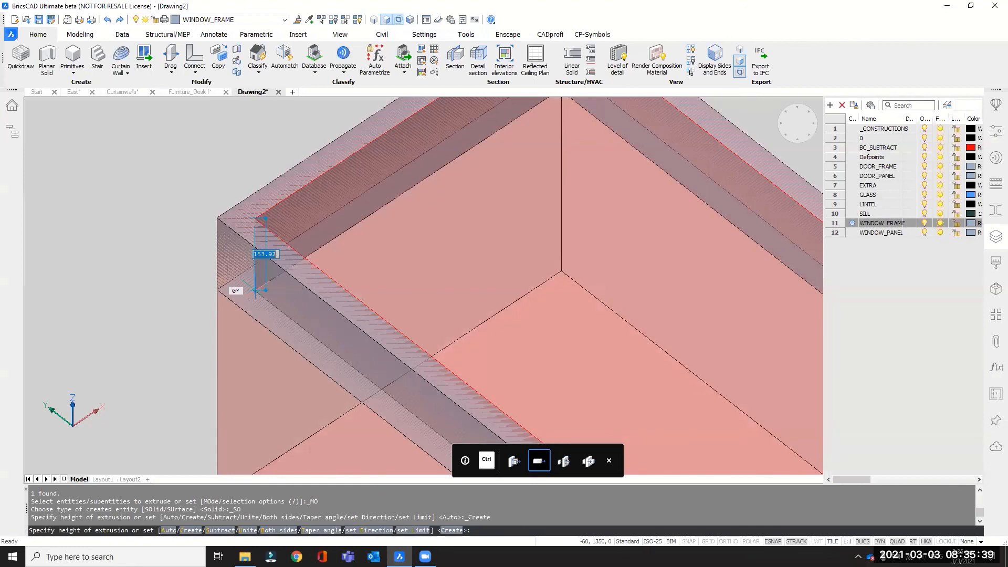
type("100")
key("Return")
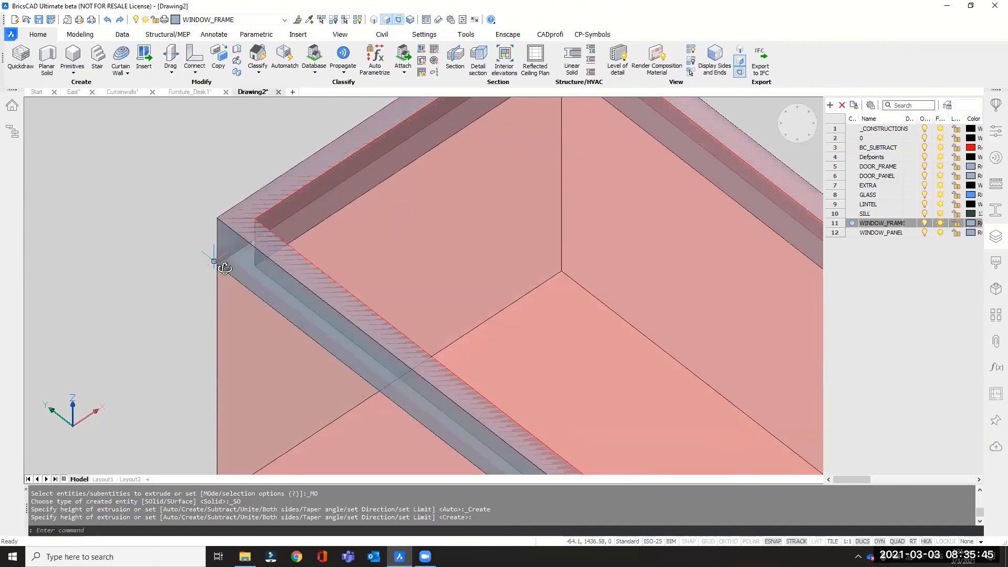
middle_click_drag(214, 261, 326, 255, "shift")
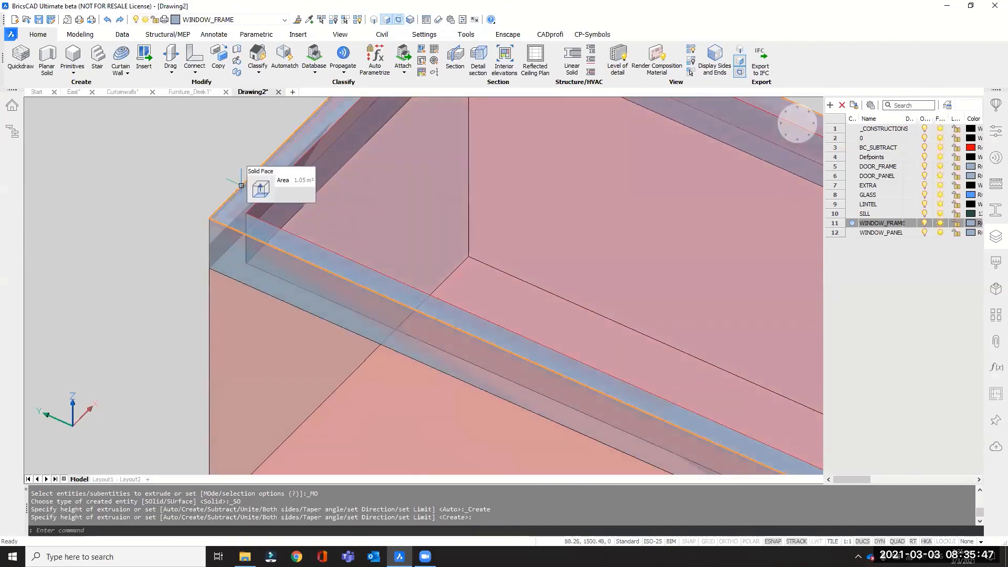
- Examine the drawing's 3D solids in the structure tree, selecting the subtraction box and the frame in turn and checking the box's visibility options
left_click(22, 135)
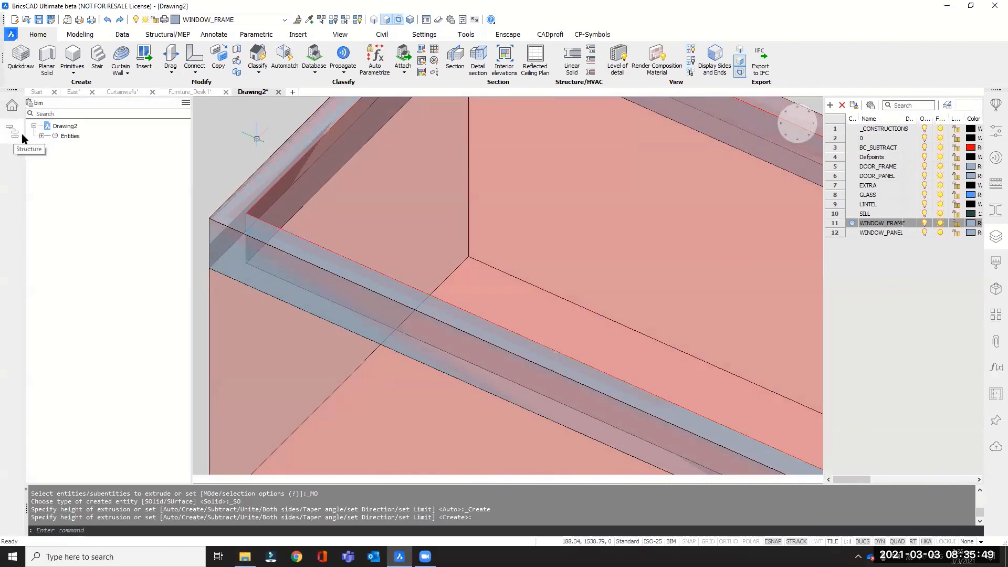
left_click(42, 136)
left_click(49, 145)
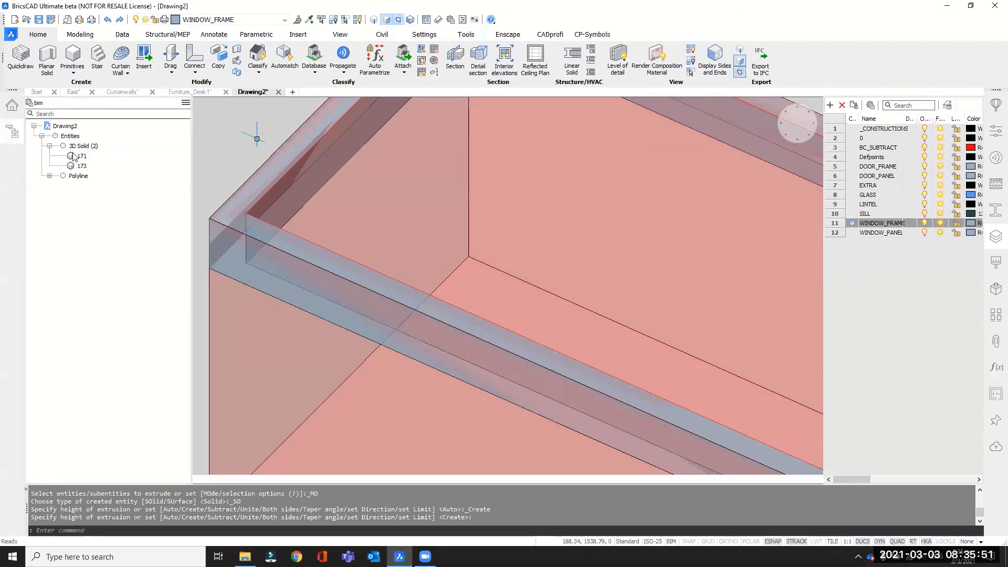
scroll(344, 270, "down", 2)
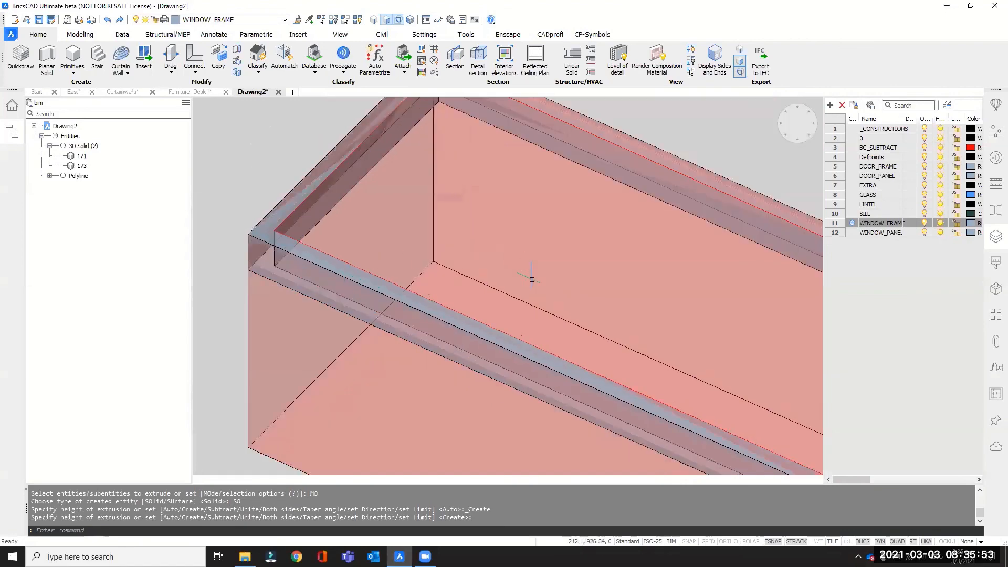
scroll(551, 294, "down", 3)
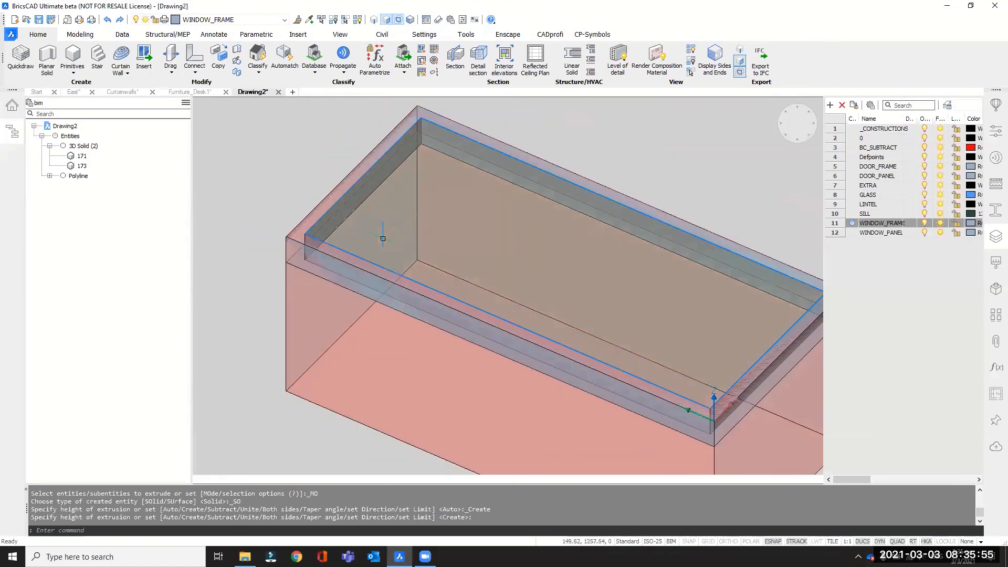
left_click(81, 157)
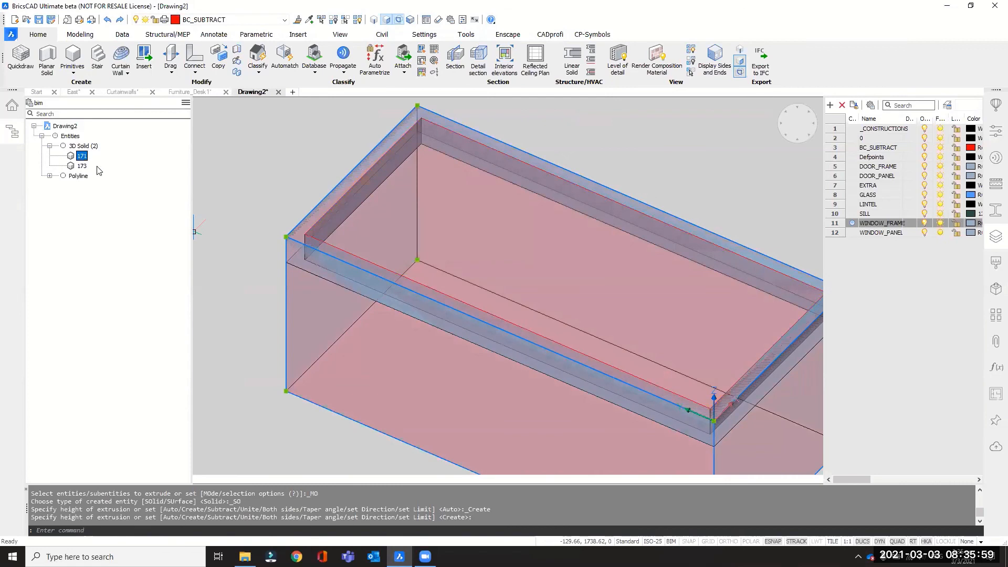
key("Escape")
left_click(84, 168)
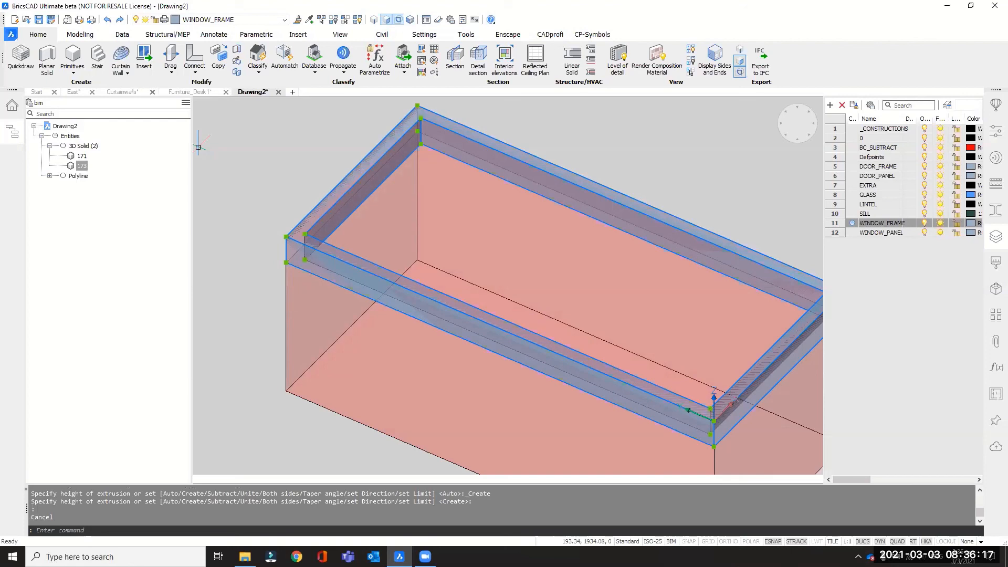
key("Escape")
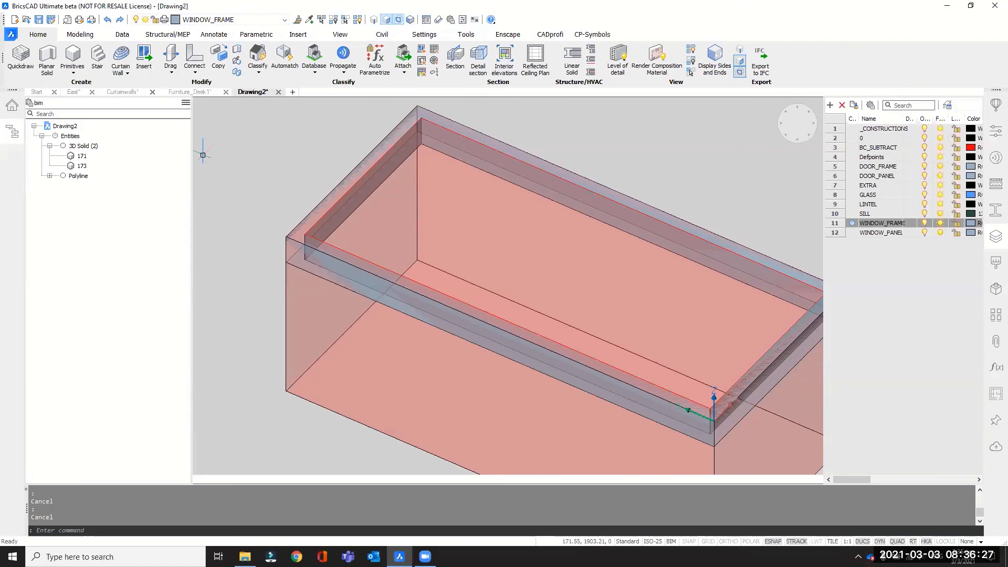
left_click(81, 156)
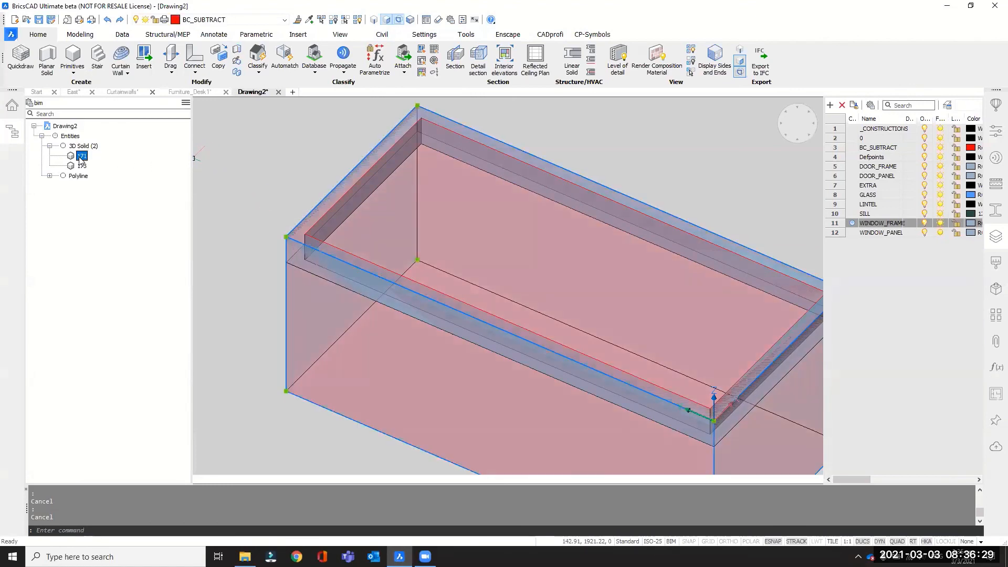
right_click(80, 159)
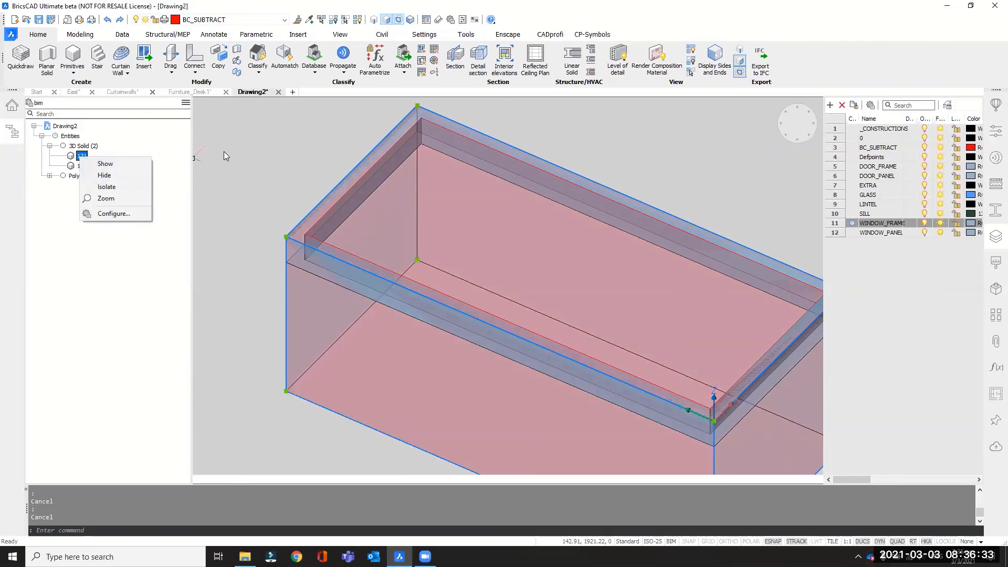
left_click(245, 148)
key("Escape")
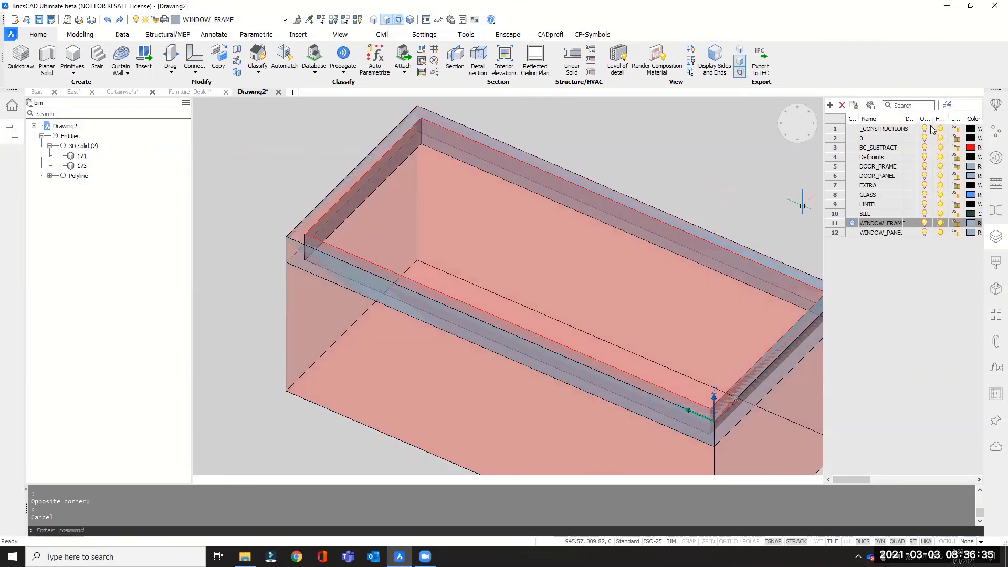
- Turn off the BC_SUBTRACT layer to hide the subtraction box and collapse the structure tree
left_click(924, 151)
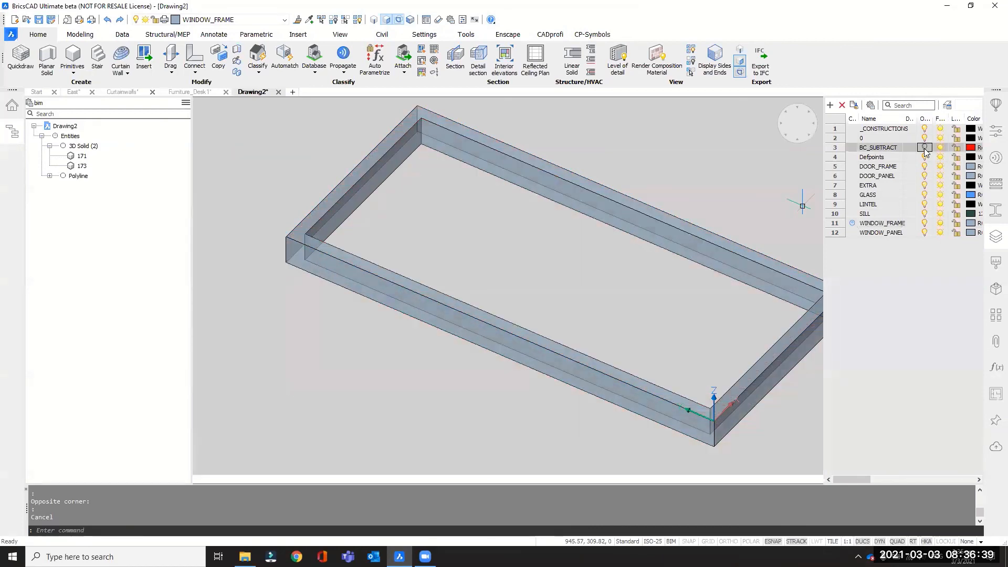
scroll(532, 248, "down", 3)
middle_click_drag(598, 251, 543, 246, "shift")
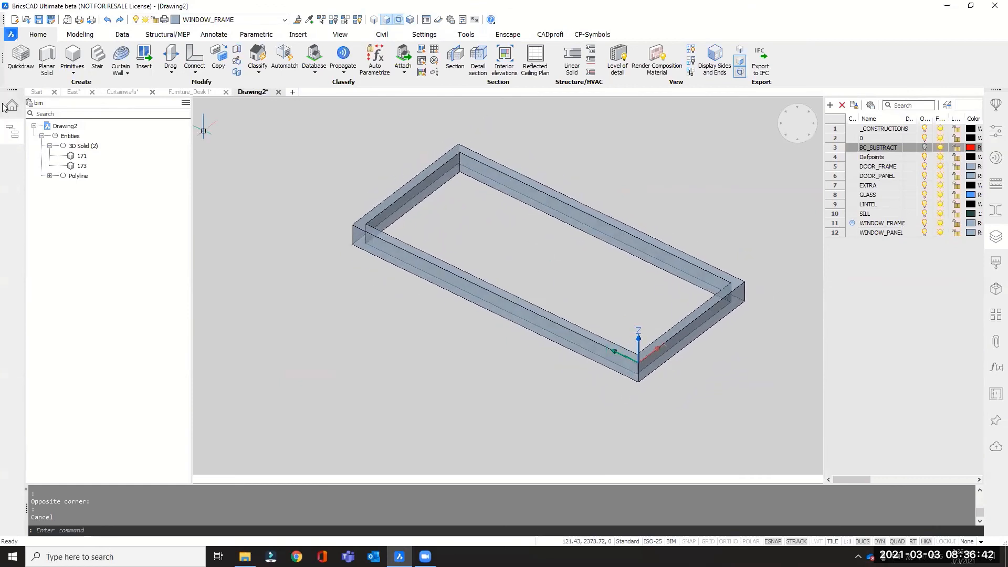
left_click(12, 132)
scroll(475, 255, "down", 2)
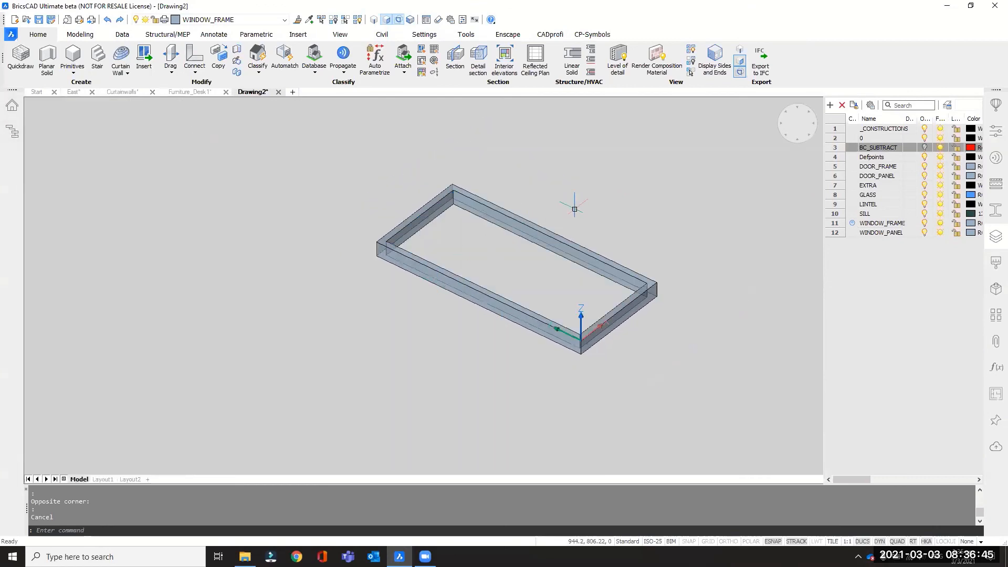
- Make GLASS the current layer and extrude the boundary enclosed by the frame upward by 25 mm as the glass solid
scroll(686, 211, "up", 2)
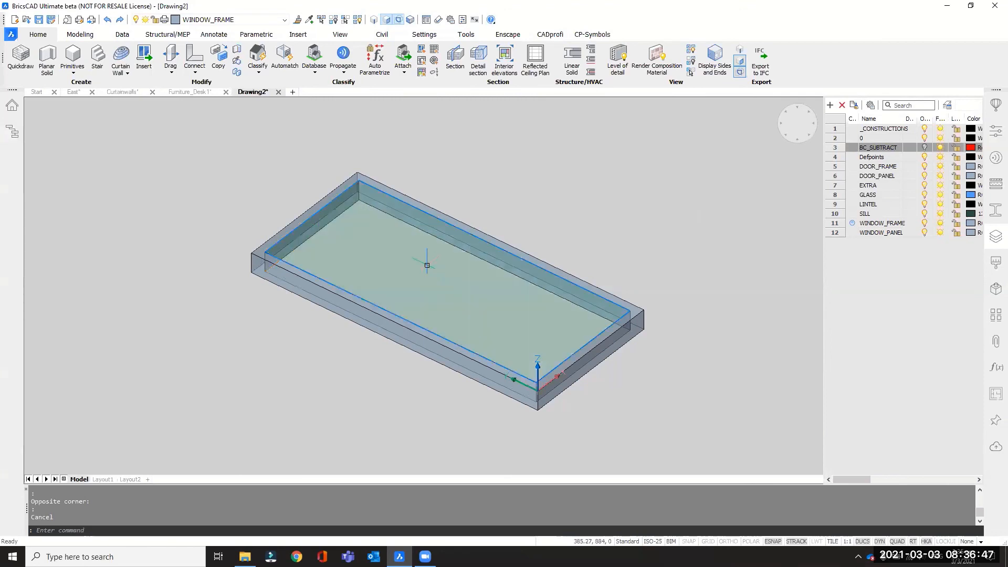
mouse_move(436, 276)
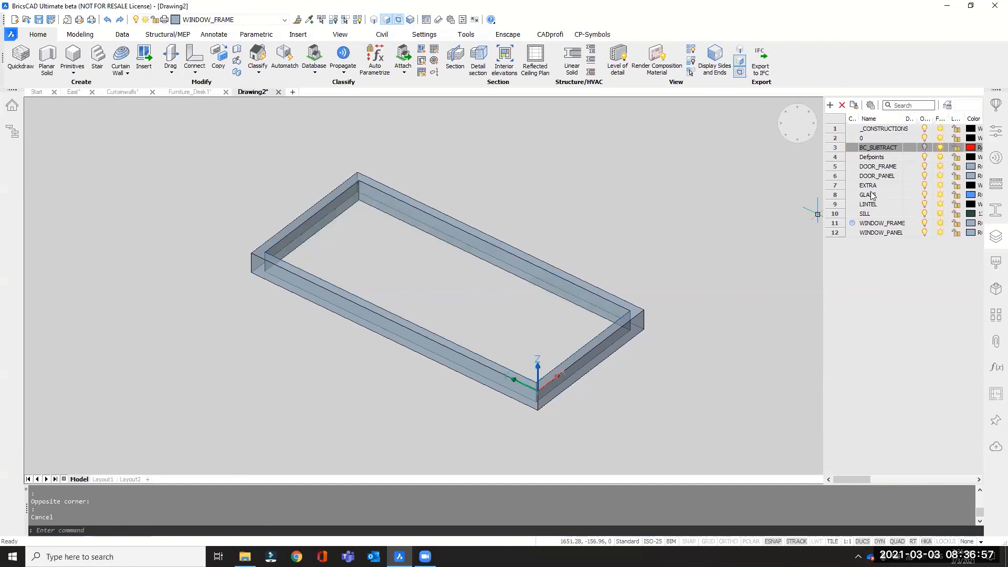
left_click(851, 196)
left_click(851, 195)
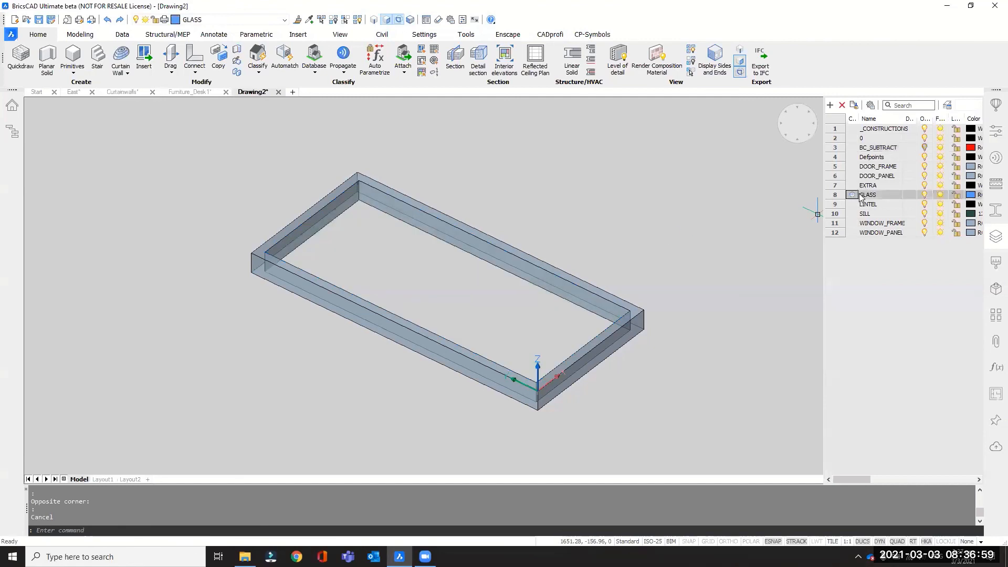
left_click(415, 282)
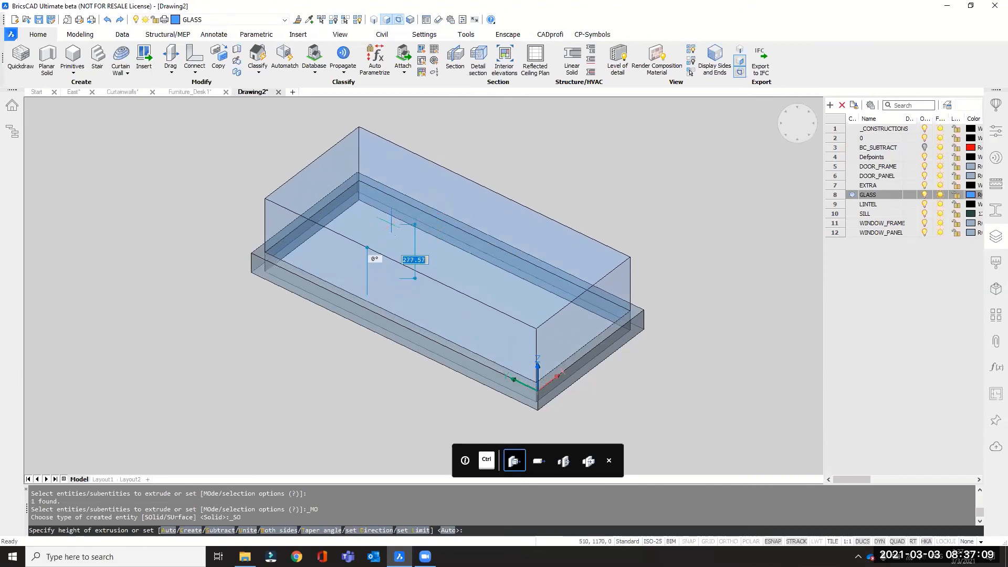
type("25")
key("Return")
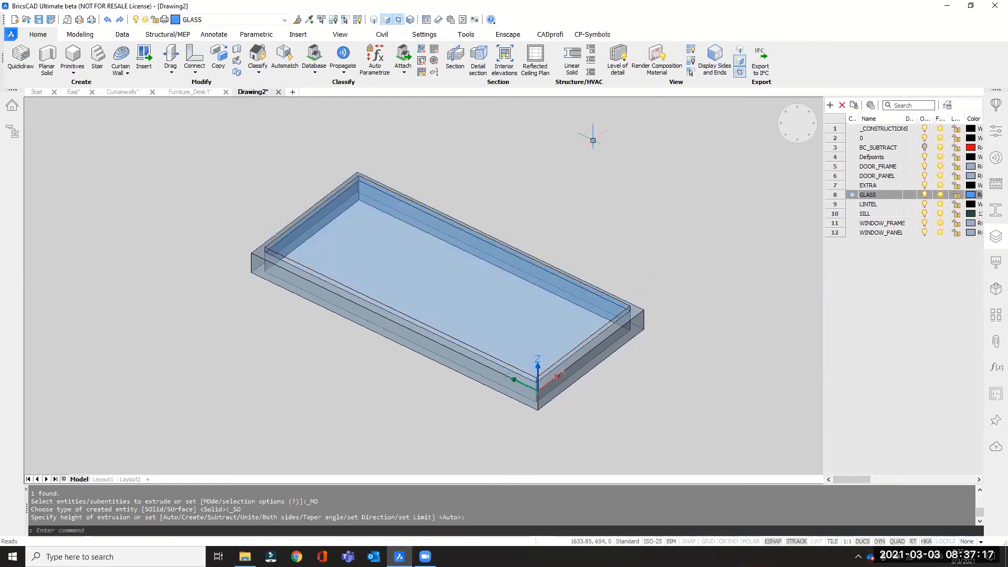
- Enable face selection in addition to boundary selection
middle_click_drag(559, 133, 586, 139)
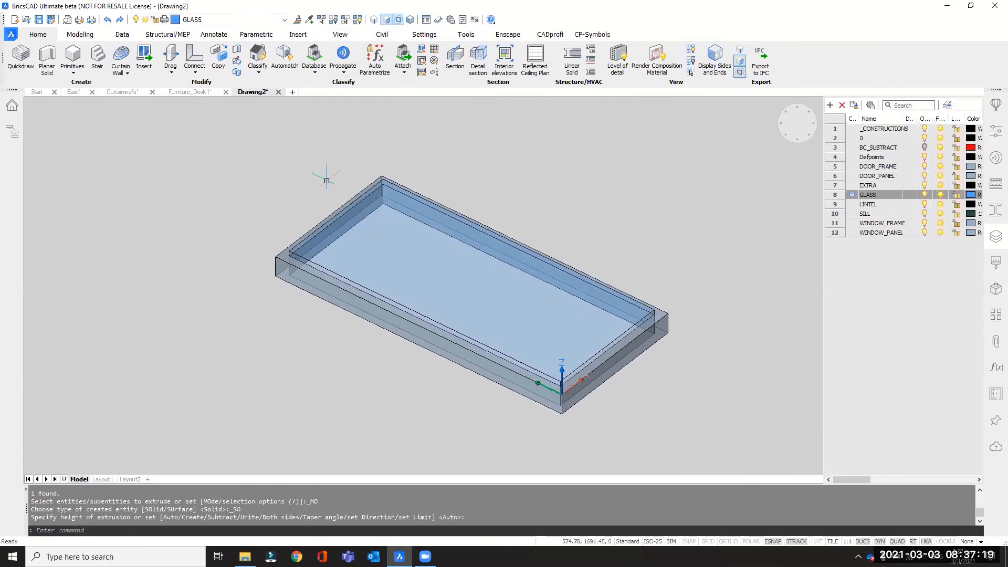
middle_click_drag(455, 245, 461, 263)
scroll(336, 262, "up", 4)
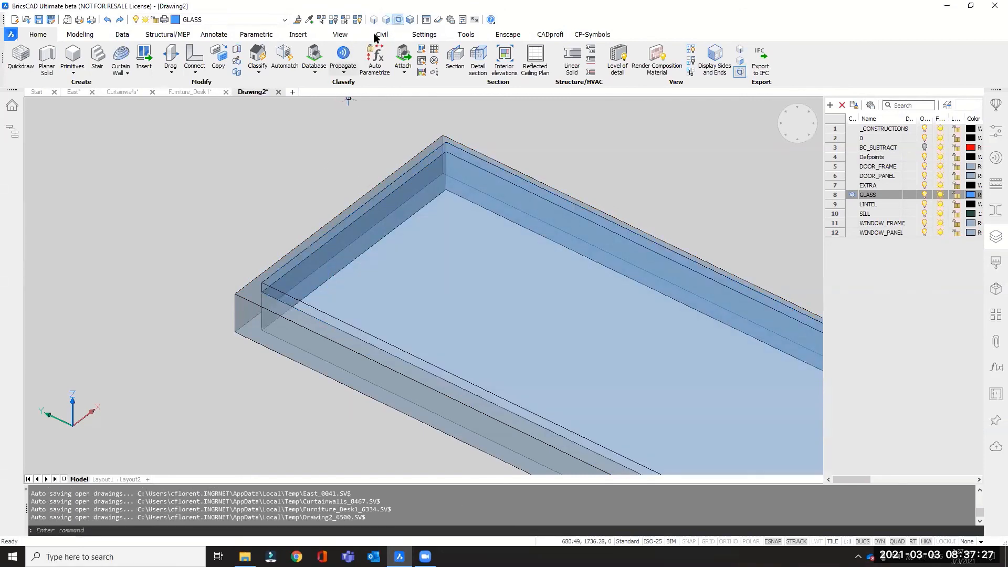
left_click(386, 20)
scroll(333, 302, "up", 2)
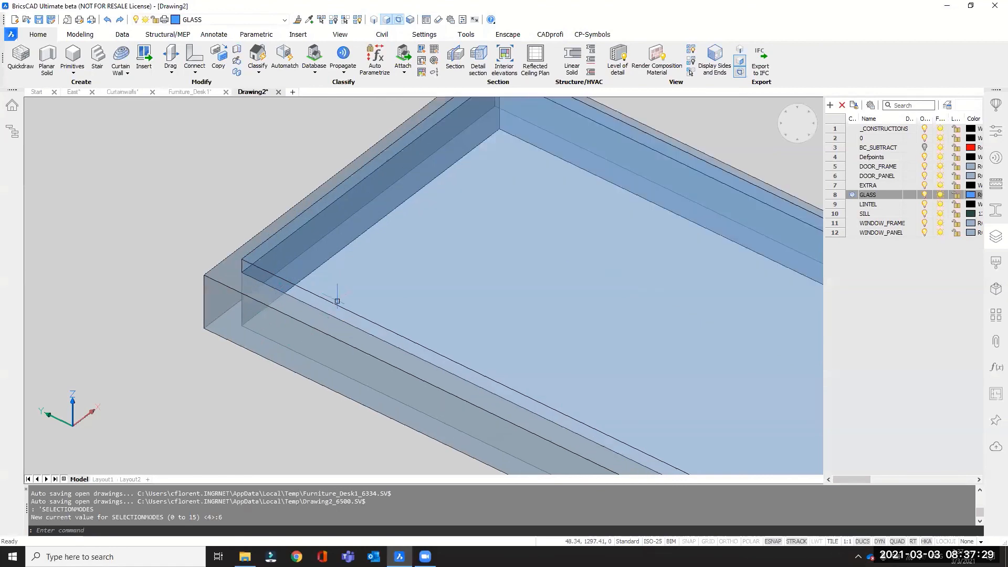
- Move the whole glass solid 75 mm straight down into the frame with the manipulator's vertical axis
key("Tab")
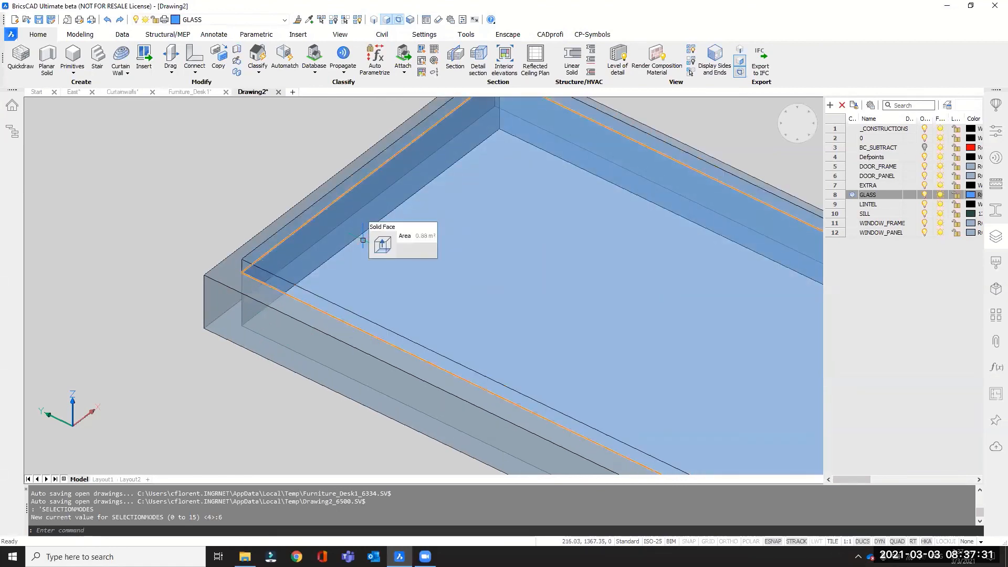
left_click(362, 240)
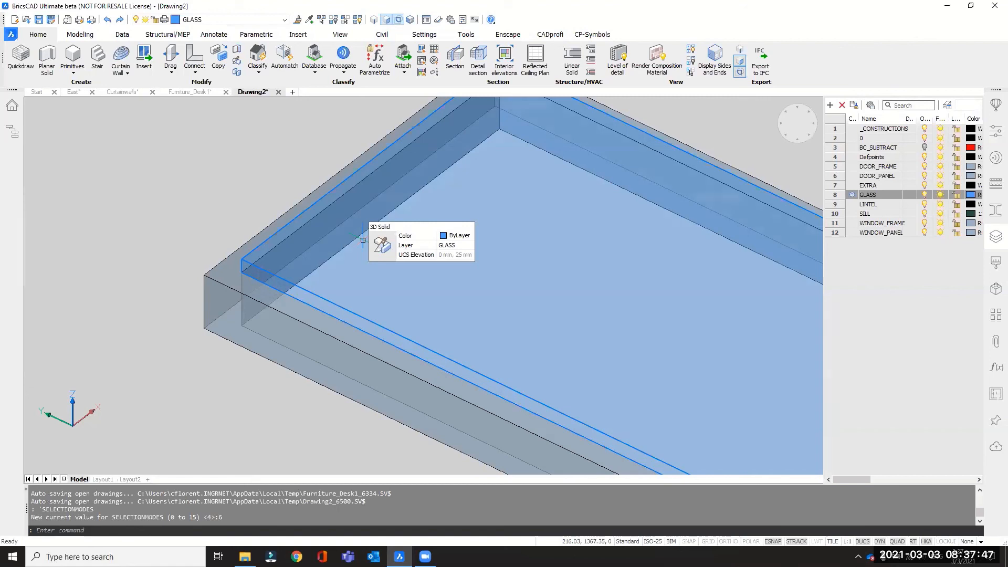
left_click(363, 240)
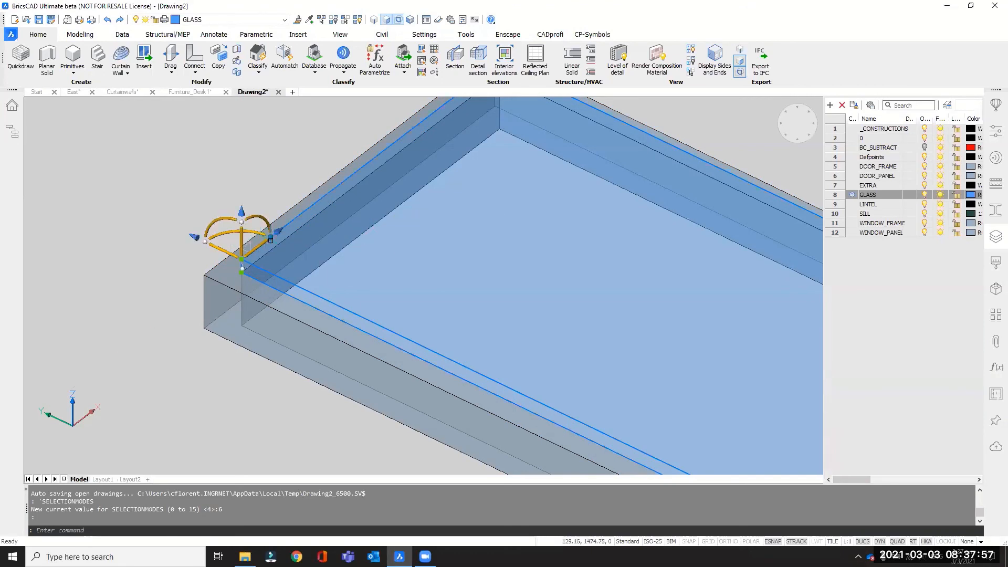
mouse_move(499, 298)
middle_mouse_down("shift")
mouse_move(526, 295)
mouse_move(511, 306)
middle_mouse_up("shift")
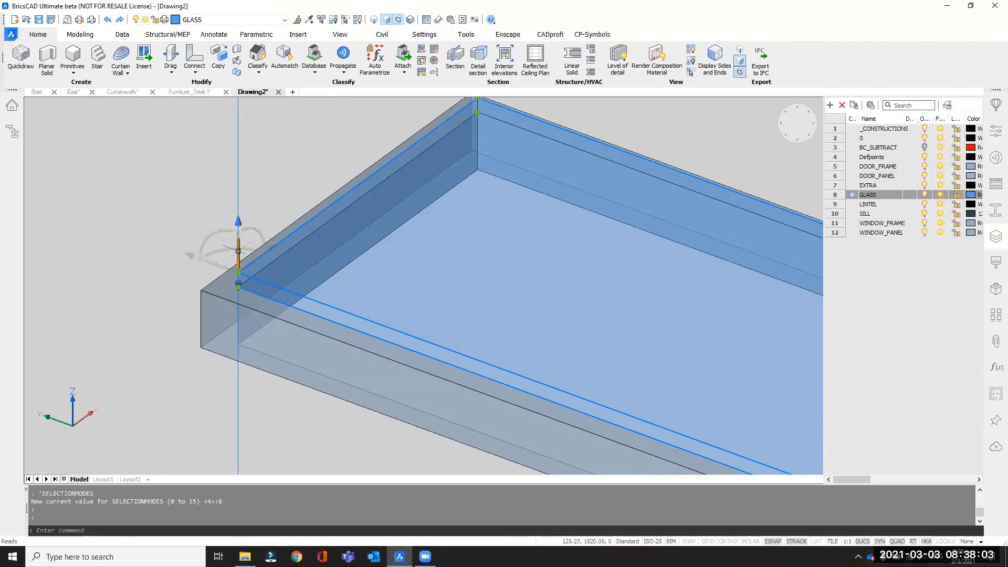
left_click(237, 250)
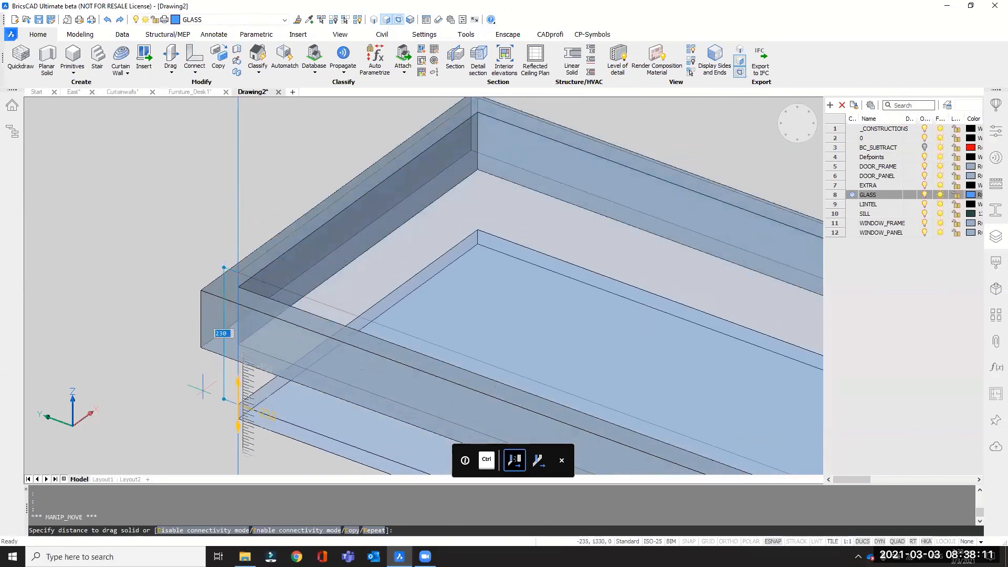
type("75")
key("Return")
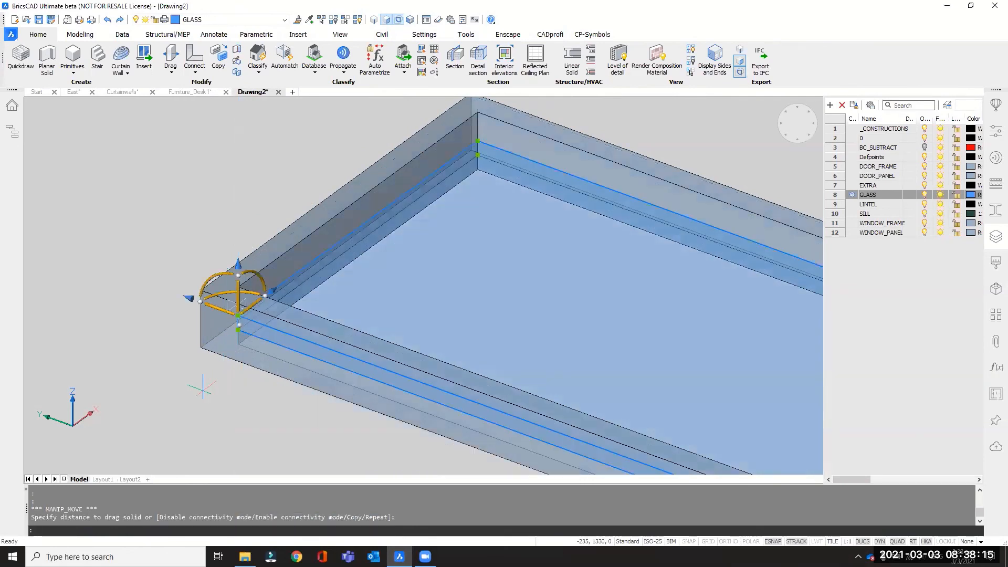
middle_click_drag(450, 322, 470, 312, "shift")
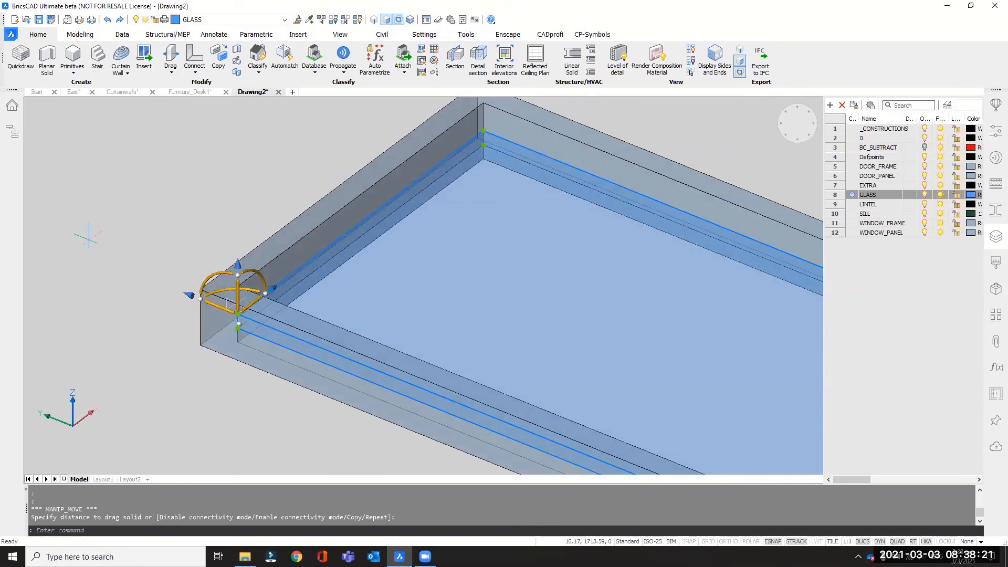
key("Escape")
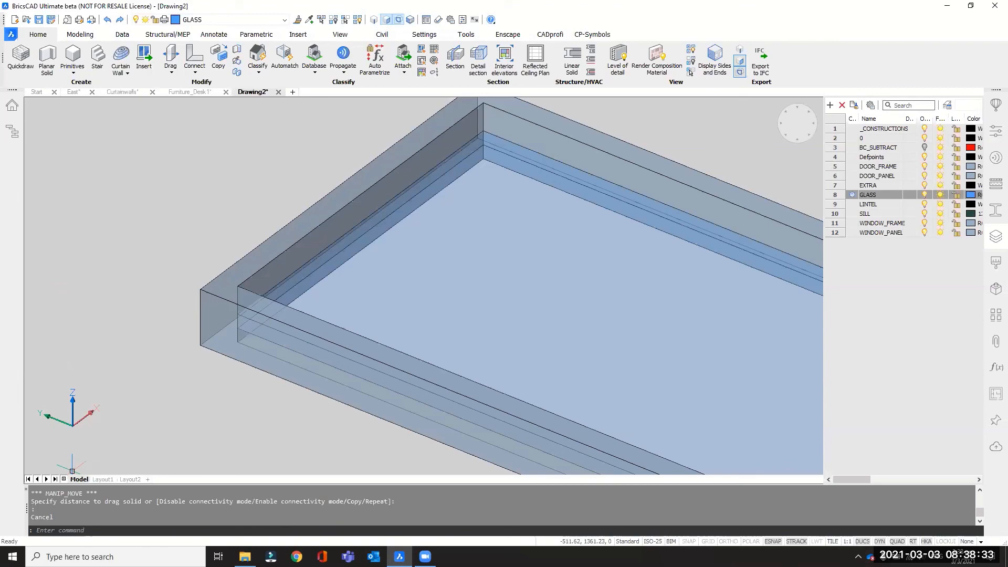
- Classify the entire drawing as a Window with BIMCLASSIFY and display its BIM properties
left_click(412, 263)
scroll(202, 277, "down", 4)
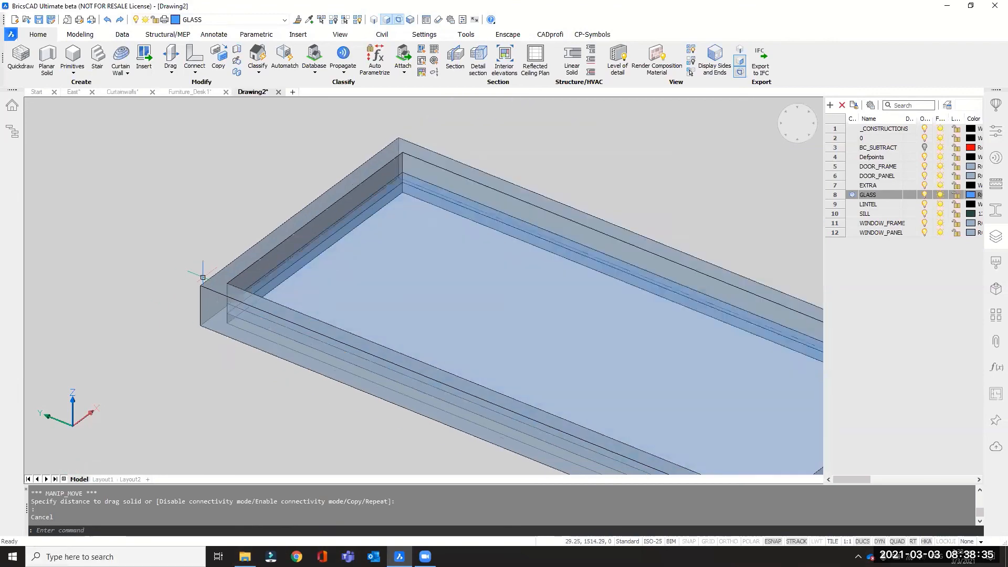
middle_click_drag(360, 302, 461, 218, "shift")
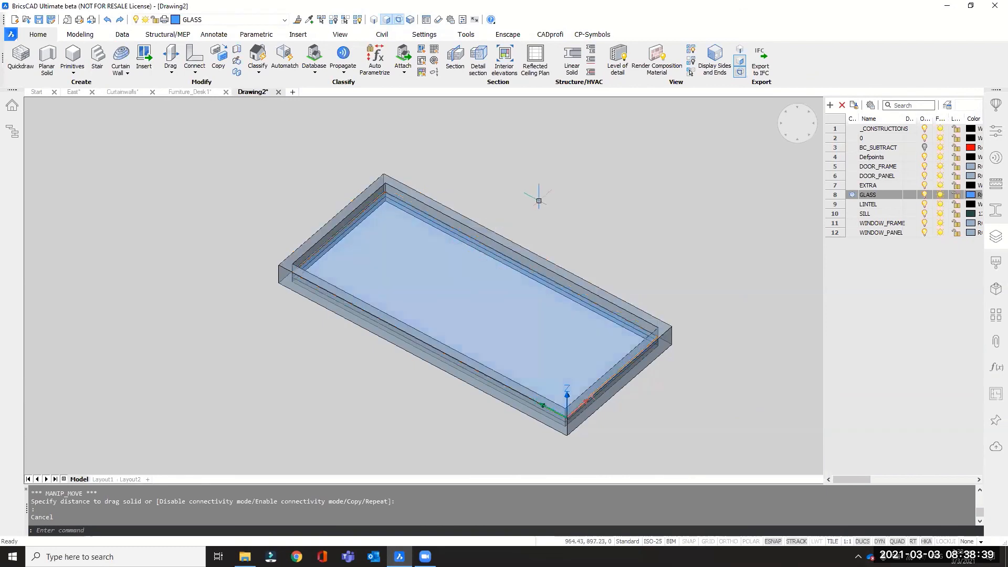
mouse_move(538, 200)
middle_mouse_down("shift")
mouse_move(558, 196)
mouse_move(521, 210)
middle_mouse_up("shift")
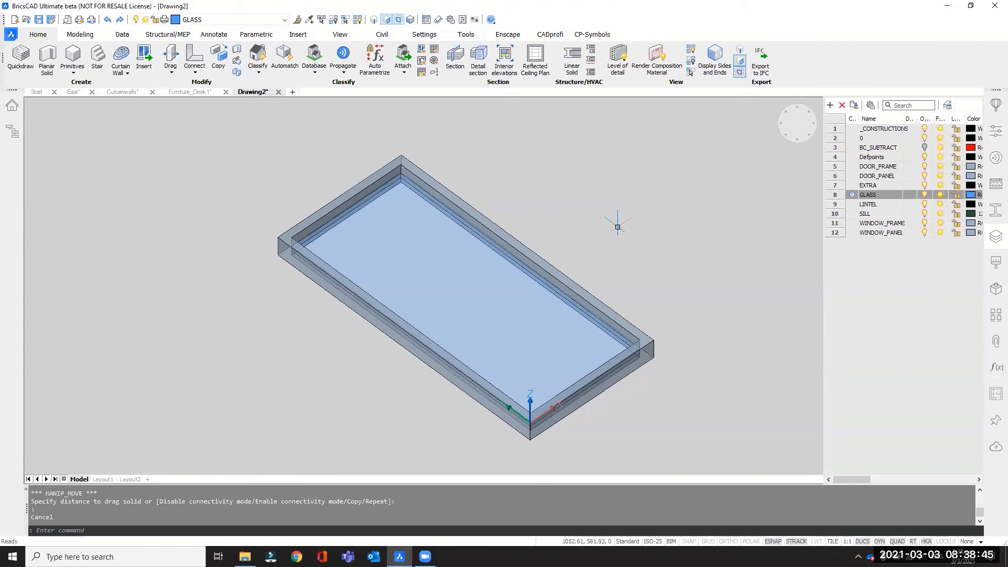
type("BIMCLAS")
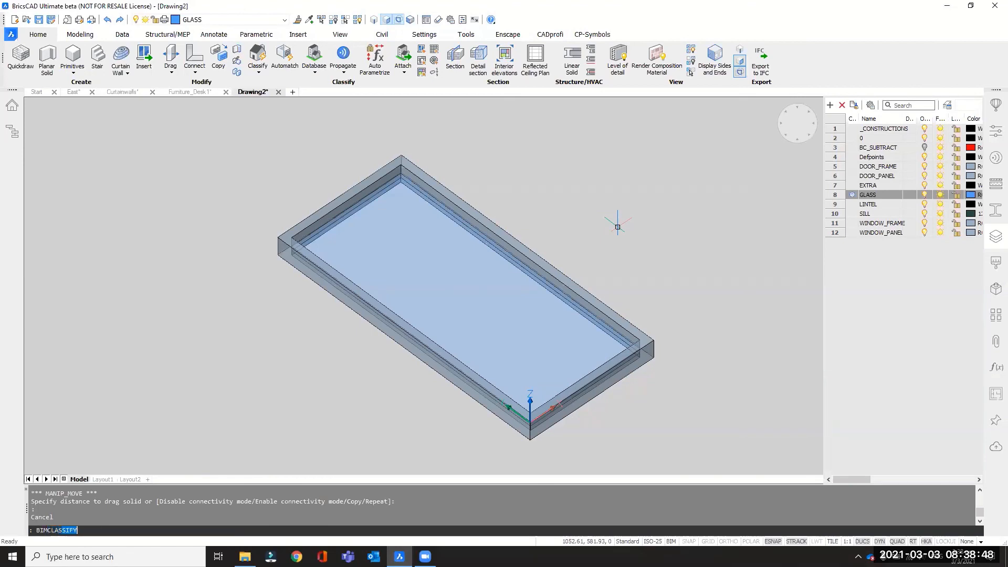
key("Return")
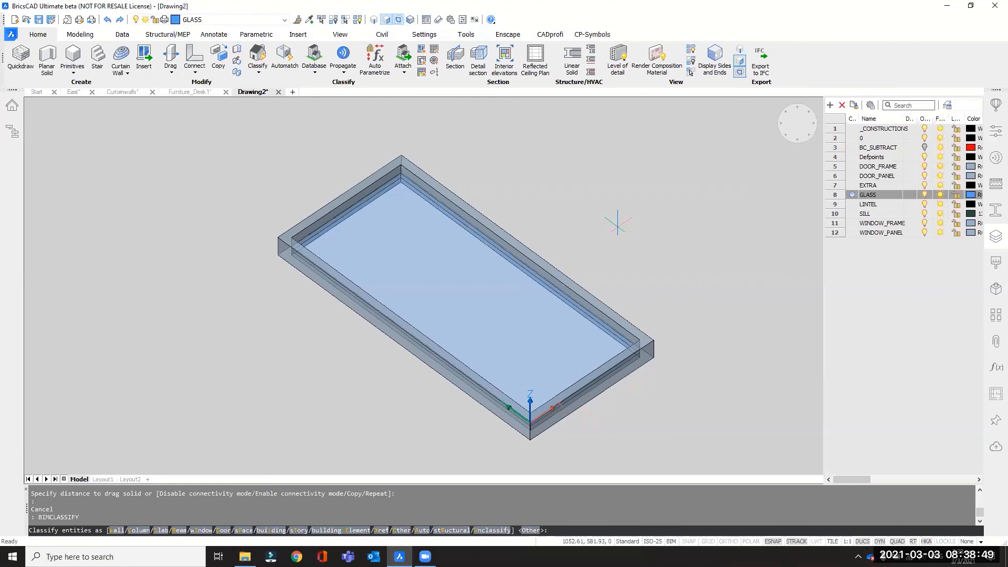
left_click(207, 531)
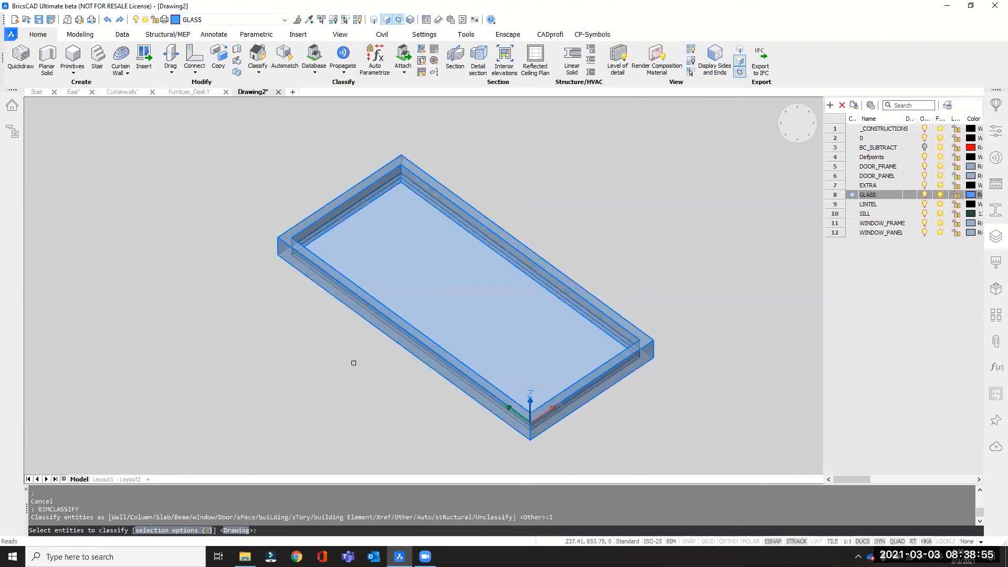
left_click(236, 531)
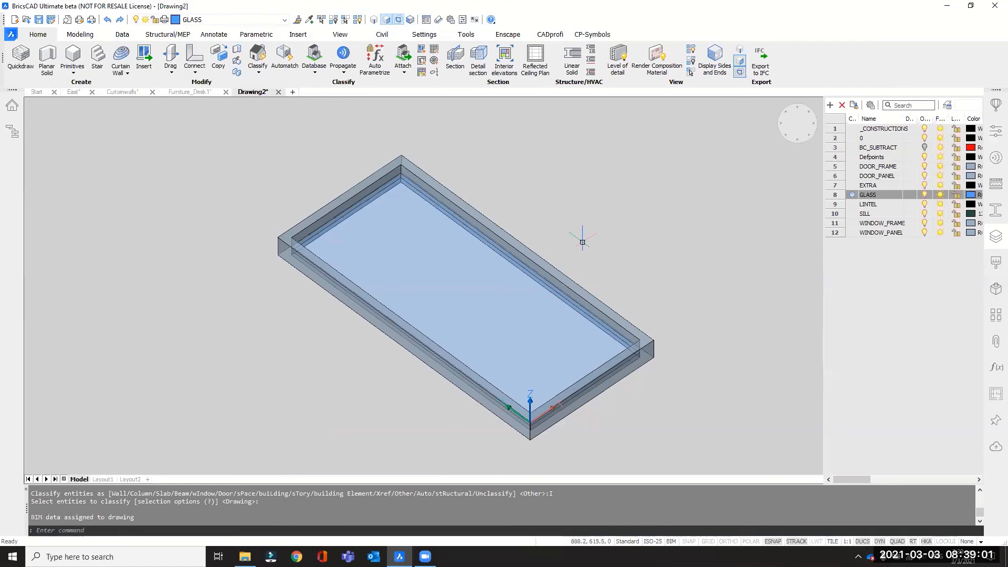
left_click(994, 133)
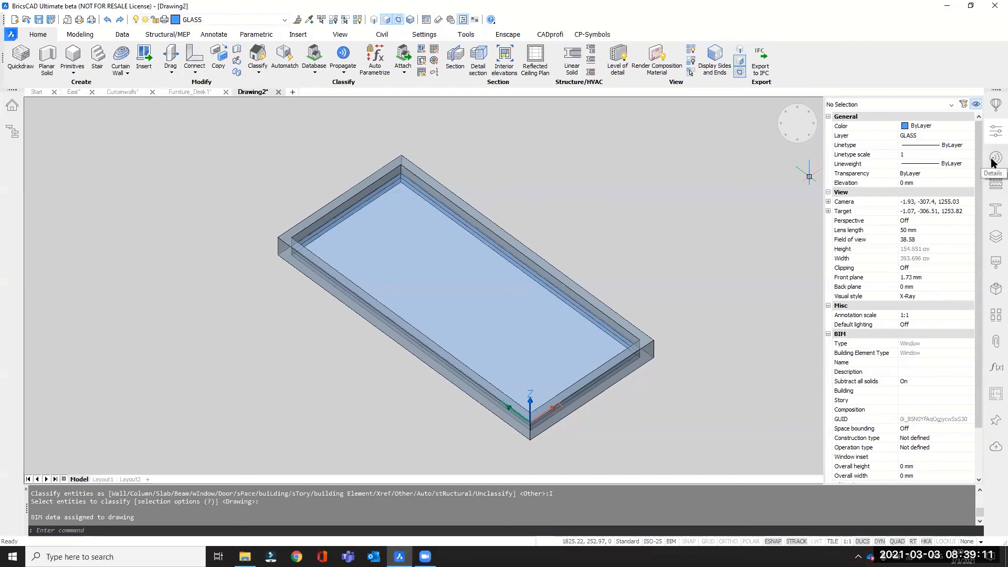
- Open the component library and go from the Doors category to the Windows category
left_click(992, 110)
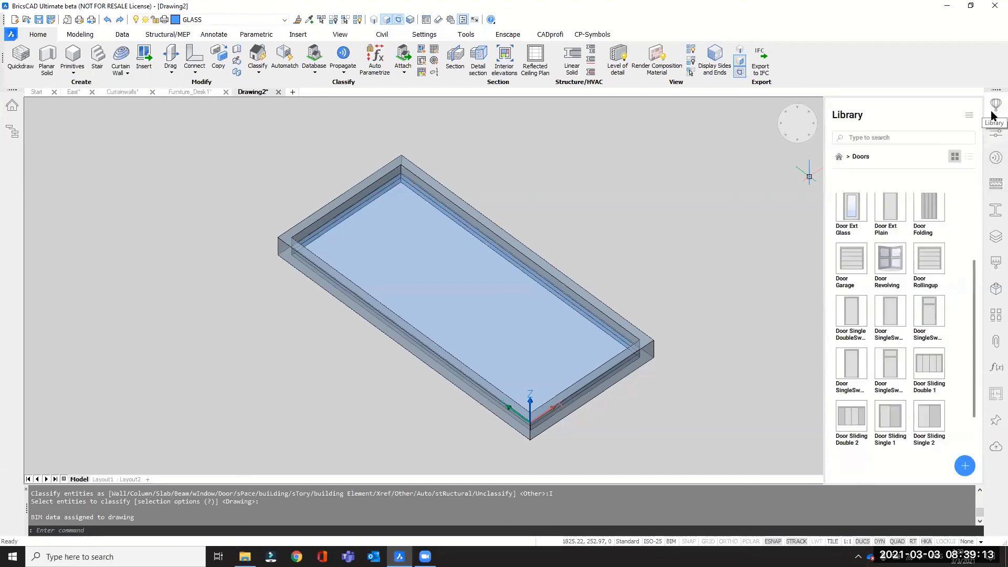
left_click(838, 157)
scroll(973, 225, "down", 3)
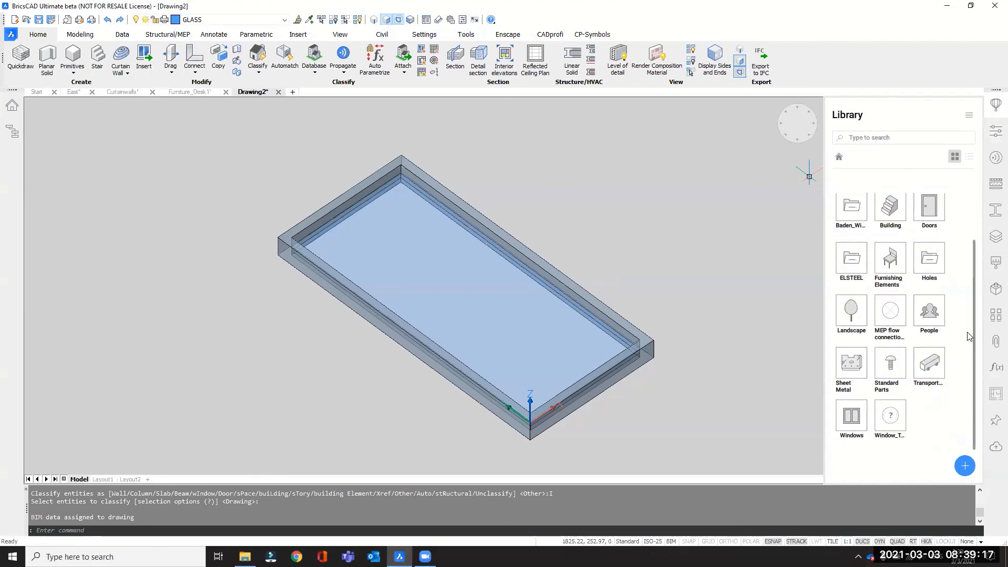
left_click(851, 420)
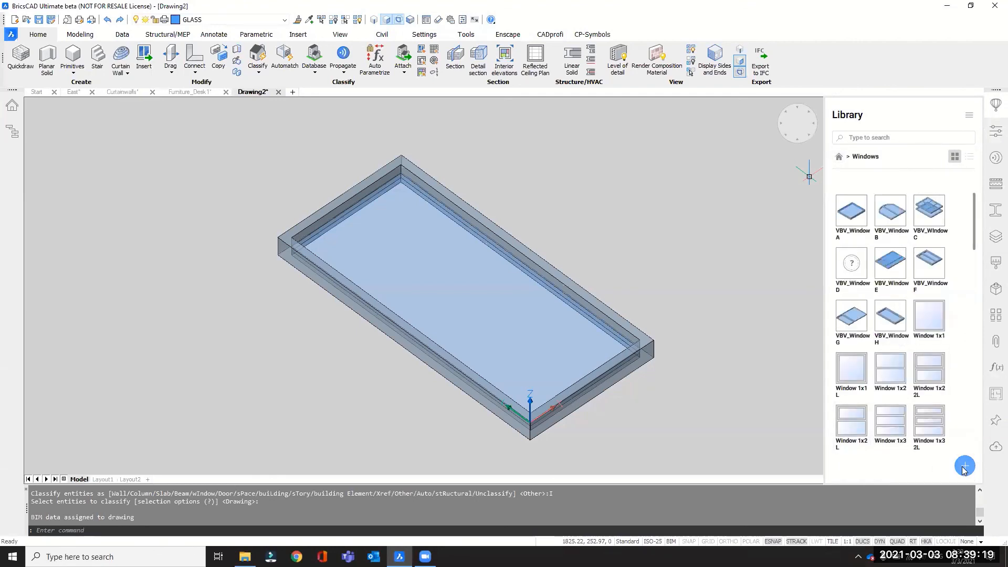
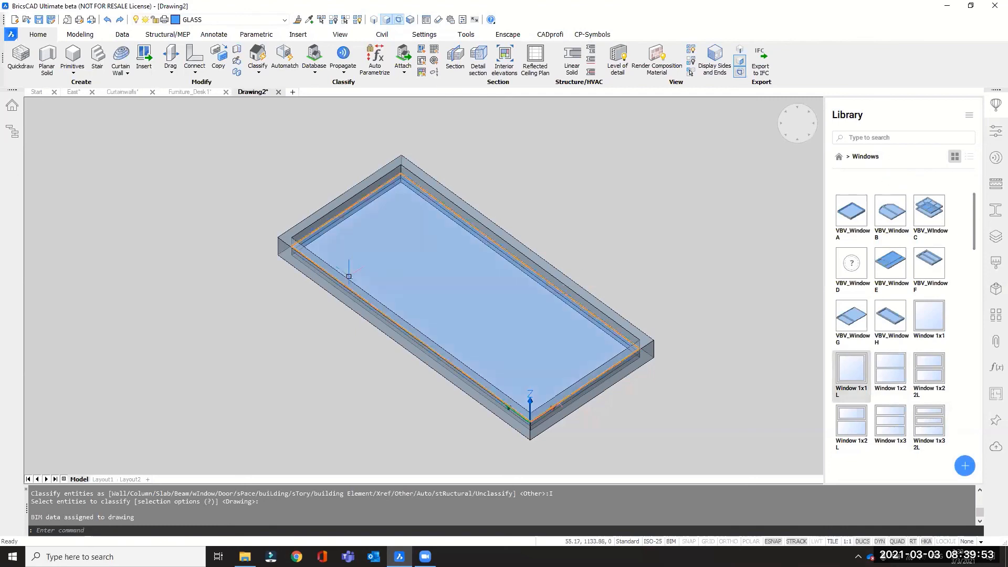
- Switch to the East drawing and turn off the clipped display of the lengthwise section so the whole building is shown
scroll(240, 296, "down", 2)
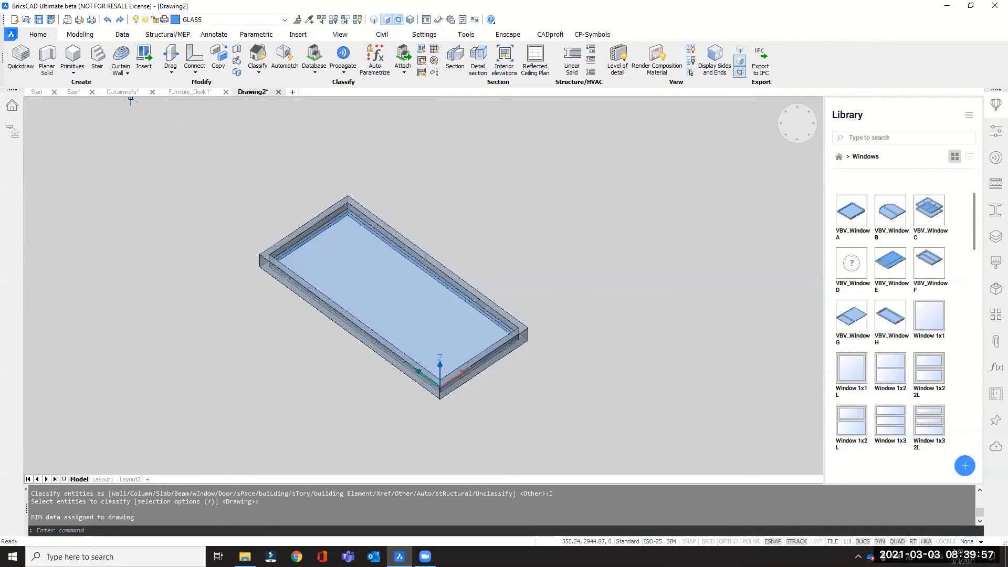
left_click(73, 93)
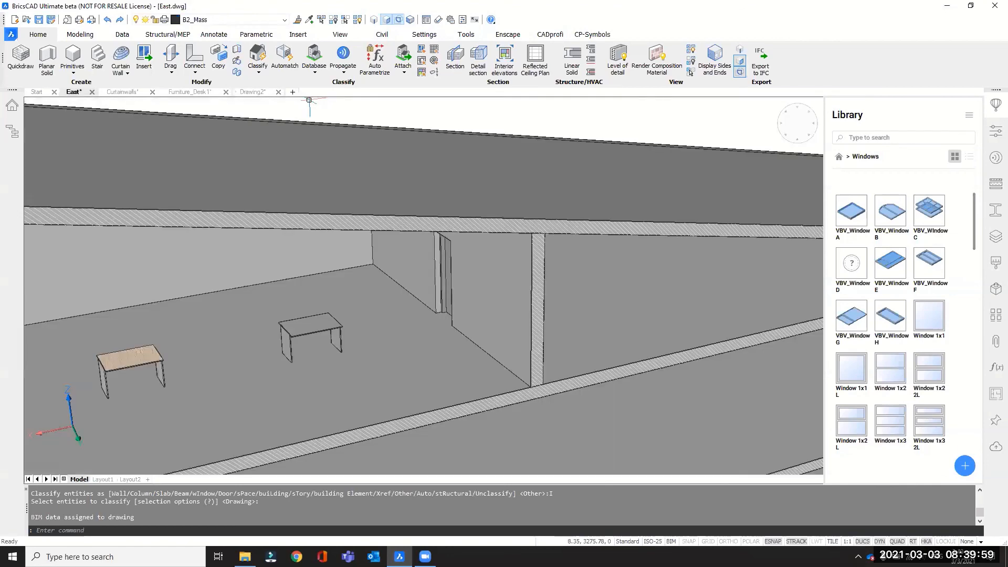
scroll(530, 273, "down", 5)
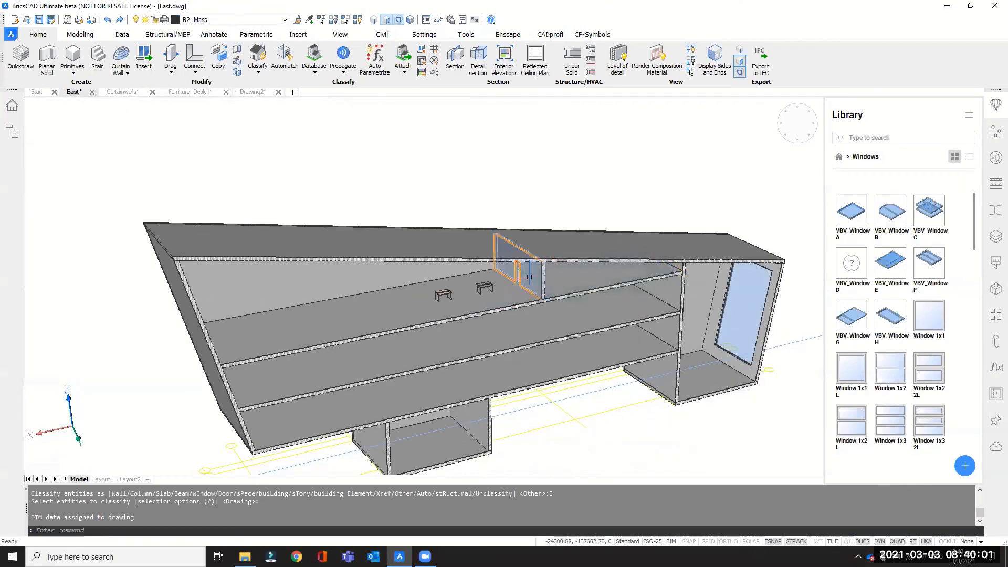
scroll(528, 277, "down", 2)
middle_click_drag(500, 344, 497, 357, "shift")
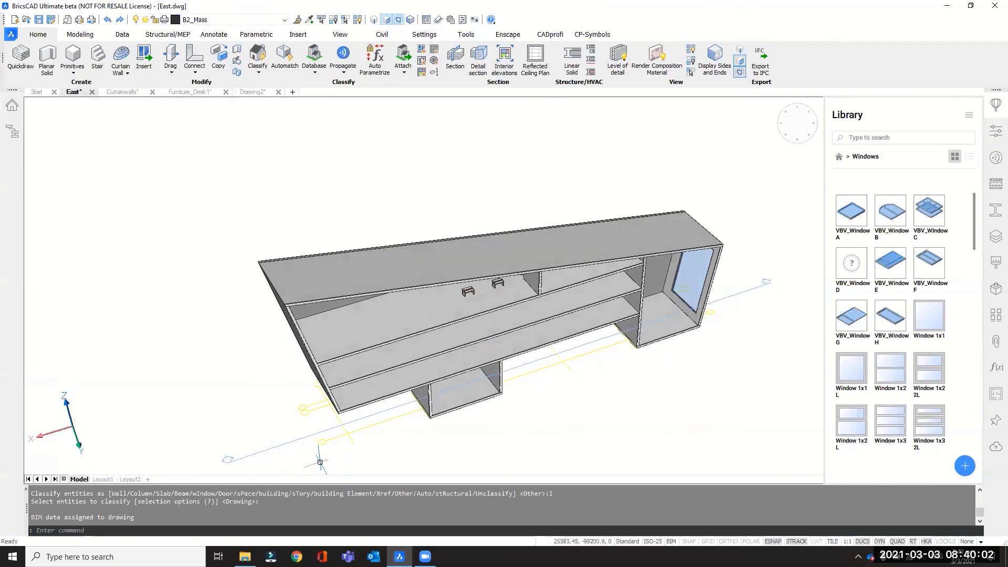
double_click(291, 440)
scroll(276, 448, "down", 1)
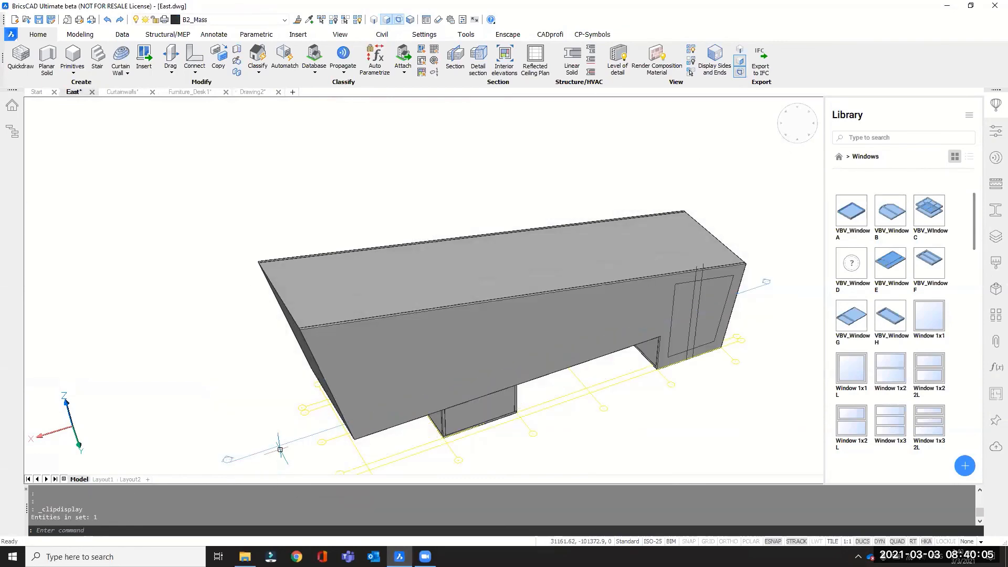
scroll(334, 368, "down", 1)
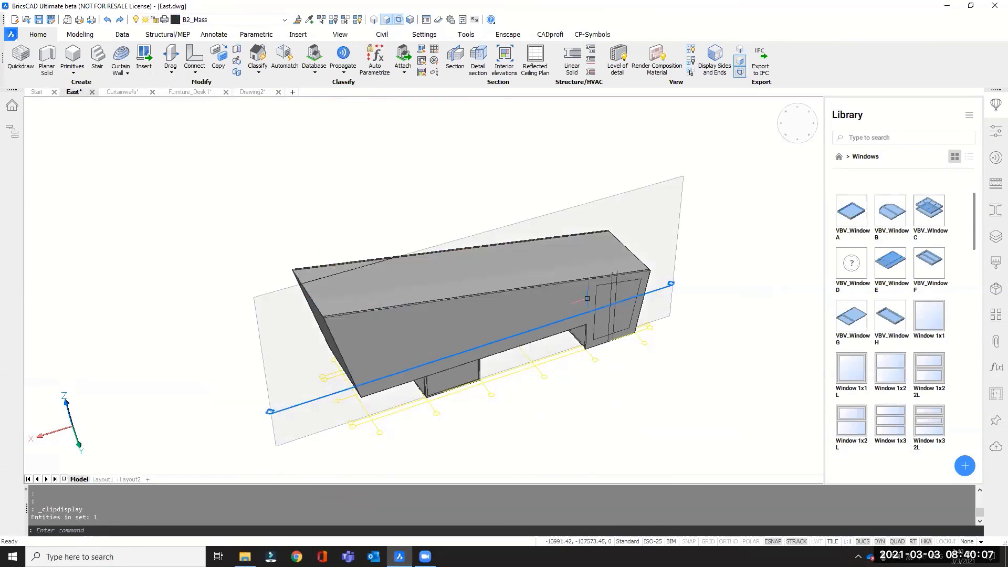
- Examine the window outlines sketched on the long facade near the building's end and the Quad commands available for the closed polyline
scroll(613, 310, "up", 3)
middle_click_drag(639, 392, 353, 330, "shift")
scroll(367, 339, "down", 2)
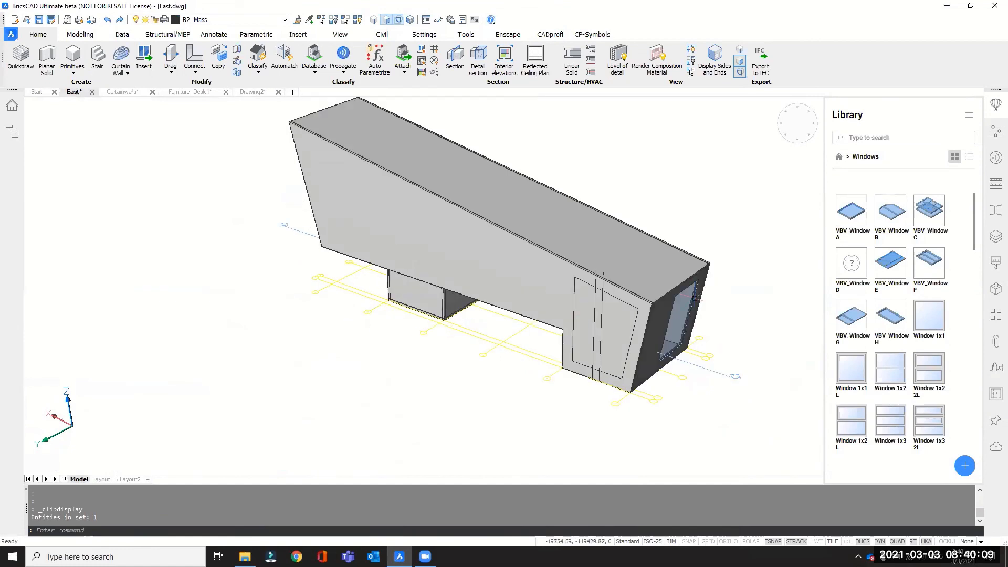
scroll(776, 326, "up", 2)
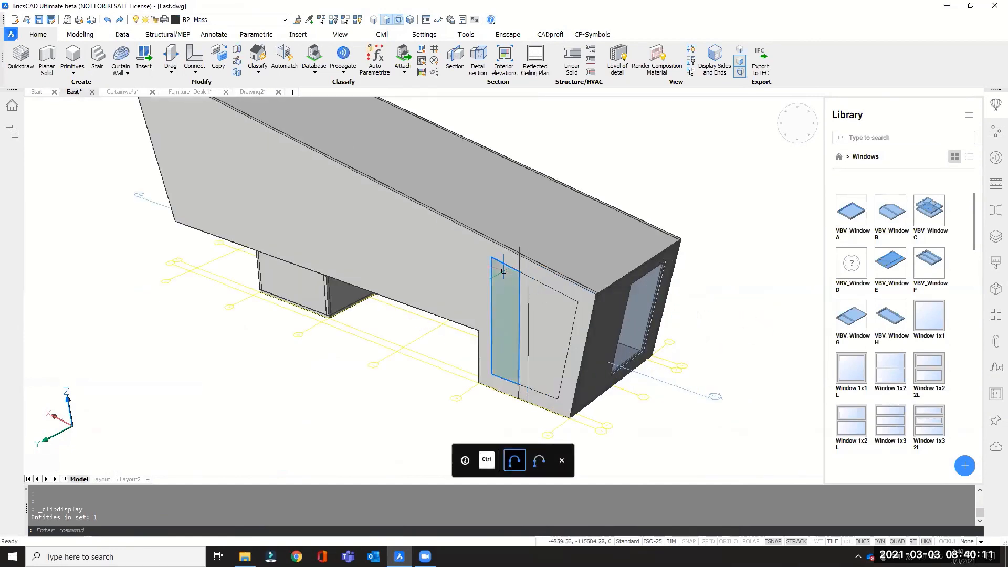
middle_click_drag(675, 228, 619, 249)
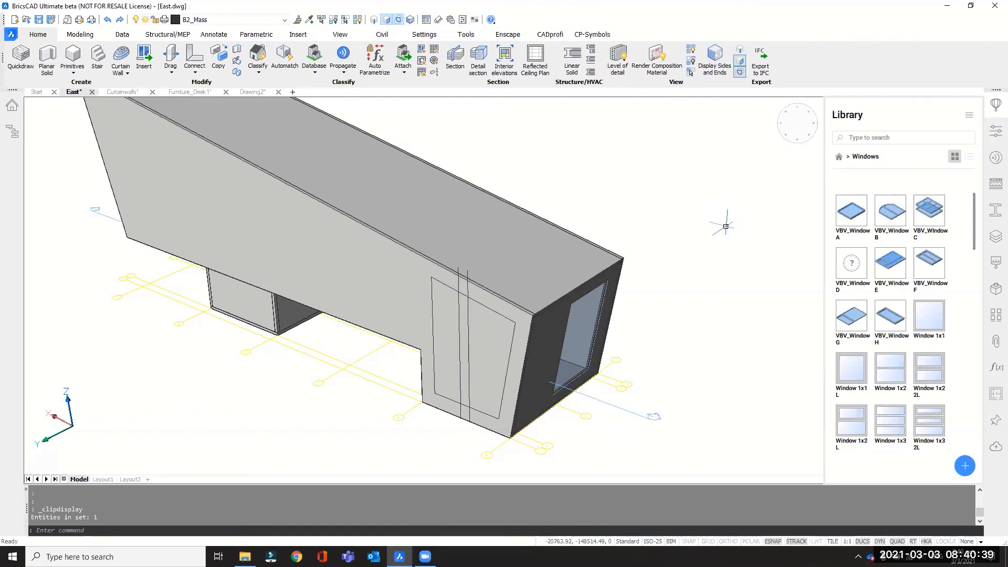
scroll(485, 353, "up", 2)
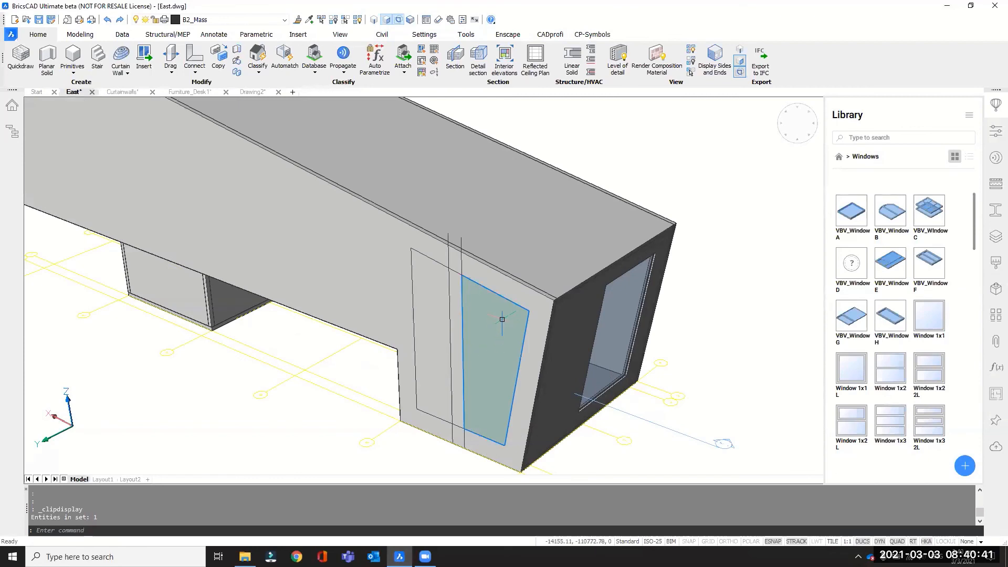
left_click(504, 298)
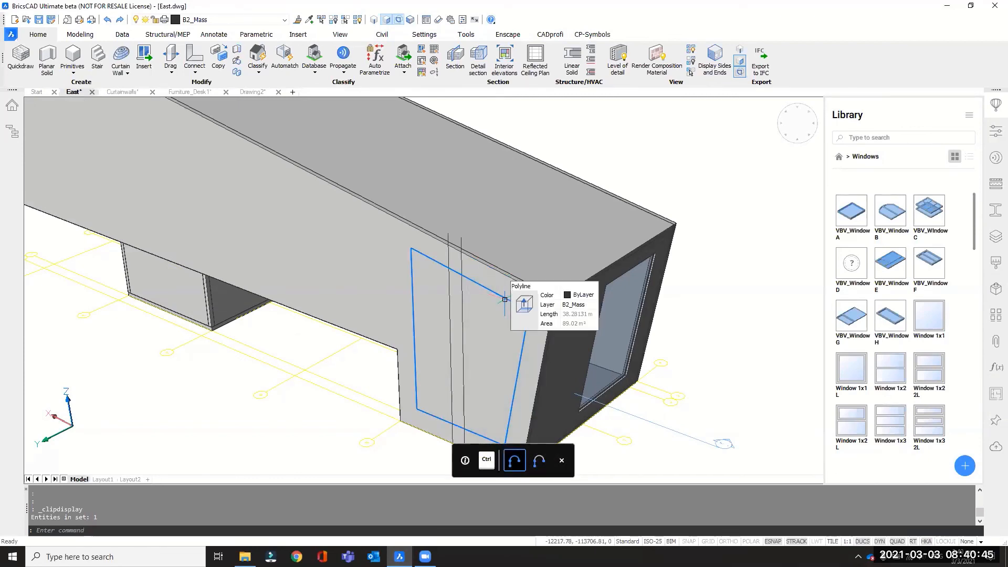
mouse_move(523, 307)
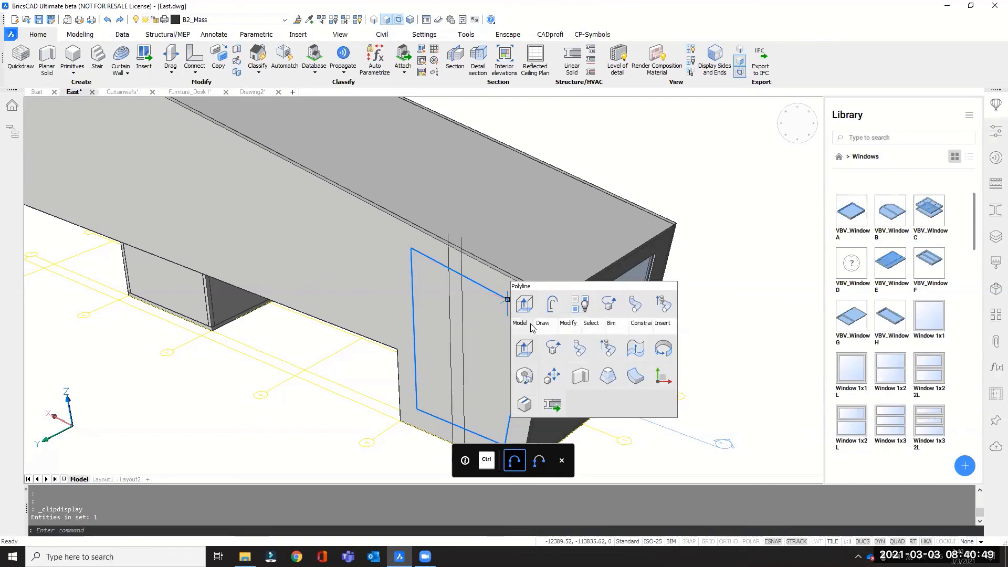
mouse_move(569, 327)
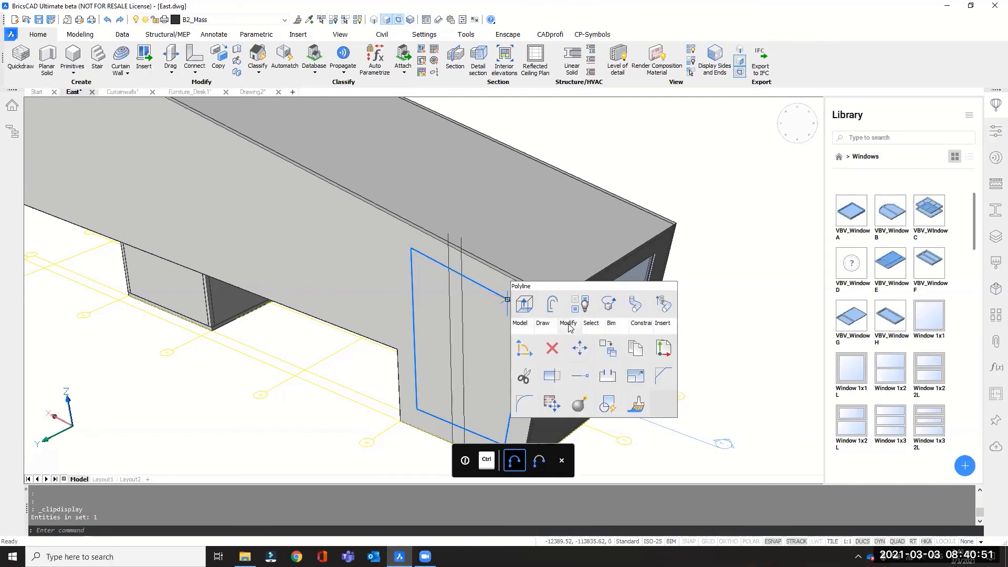
mouse_move(616, 331)
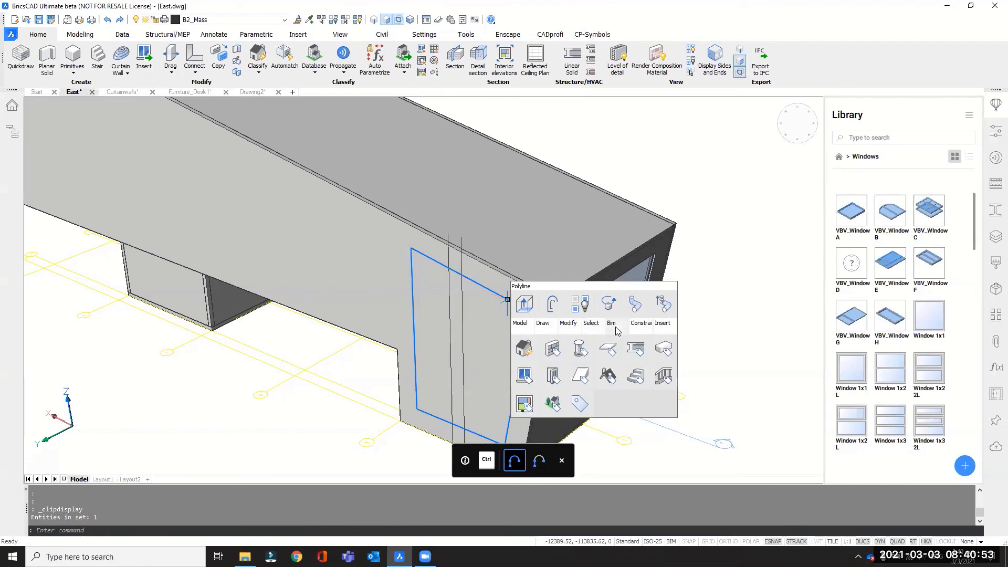
mouse_move(662, 330)
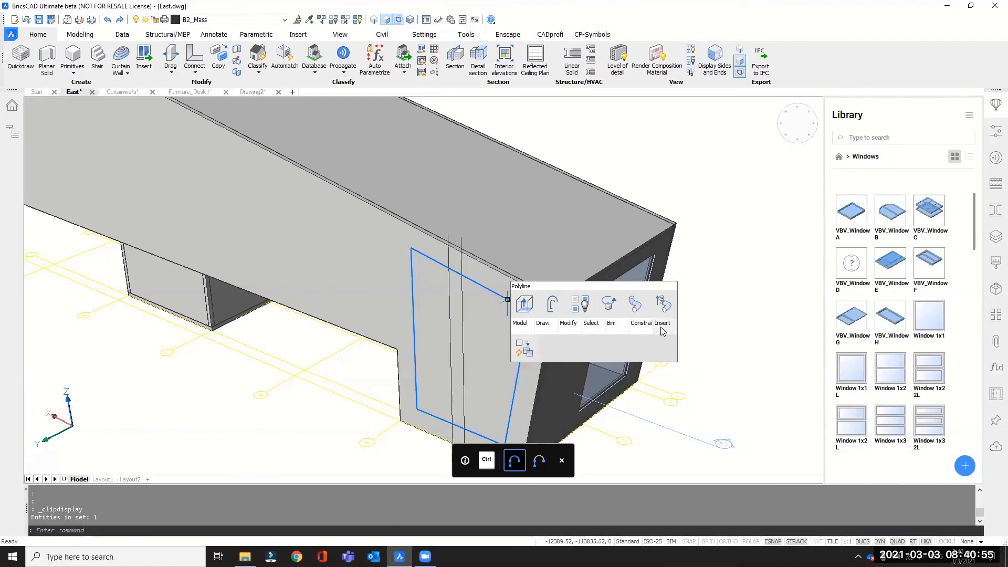
key("Escape")
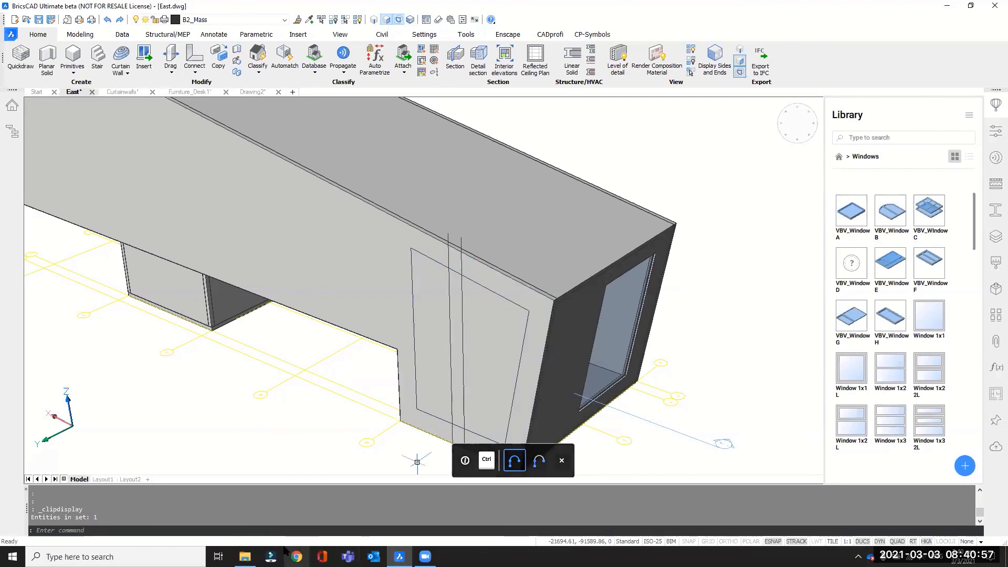
- Create a window from the whole closed polyline on the facade with BIMWINDOWCREATE, using the undivided single-panel style
left_click(282, 528)
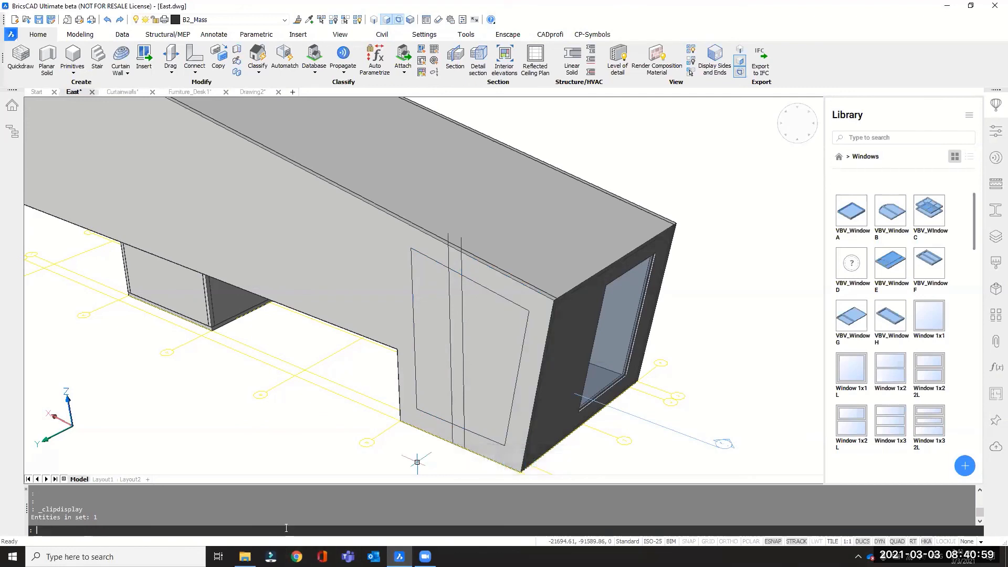
type("bimwindow")
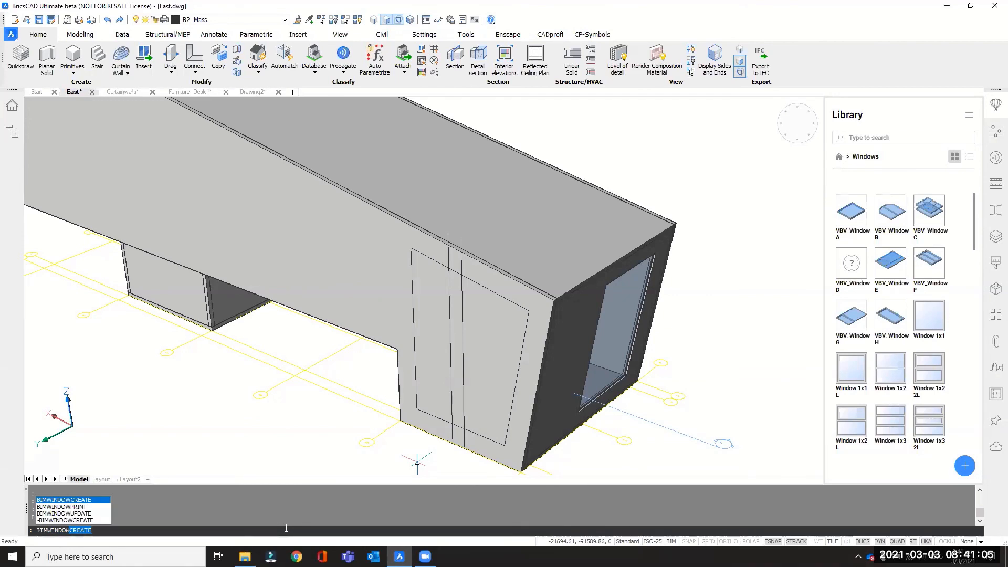
key("Return")
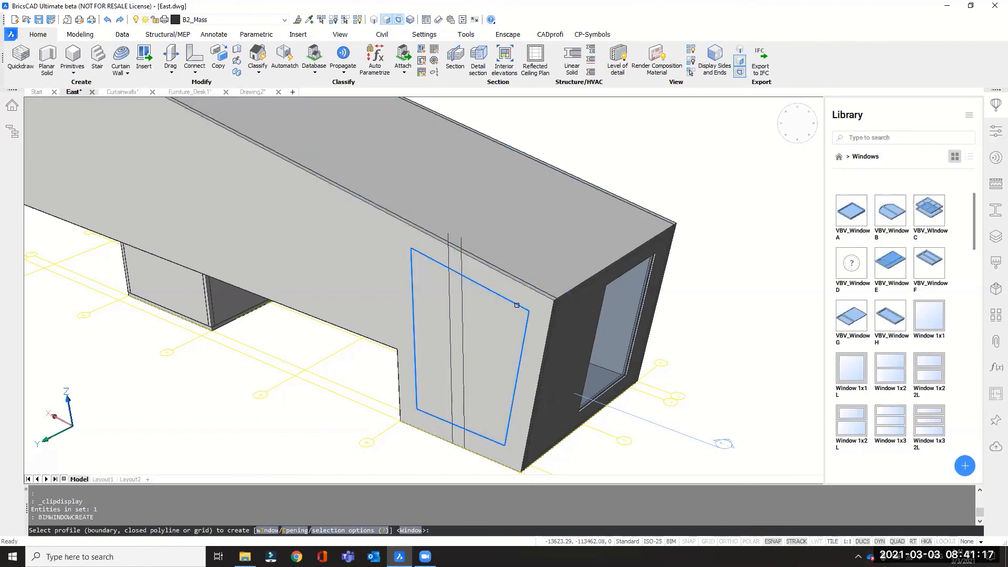
left_click(516, 305)
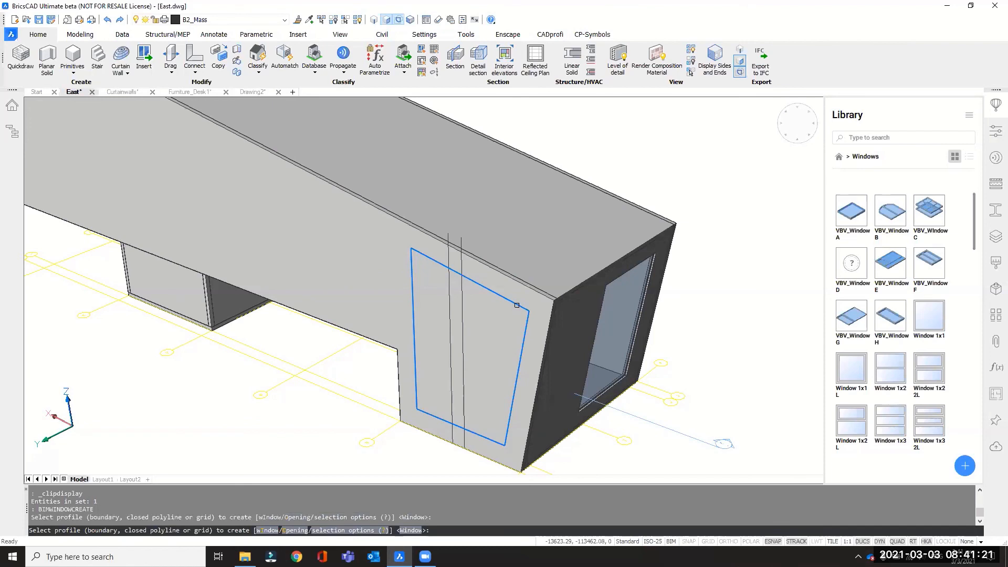
left_click(501, 344)
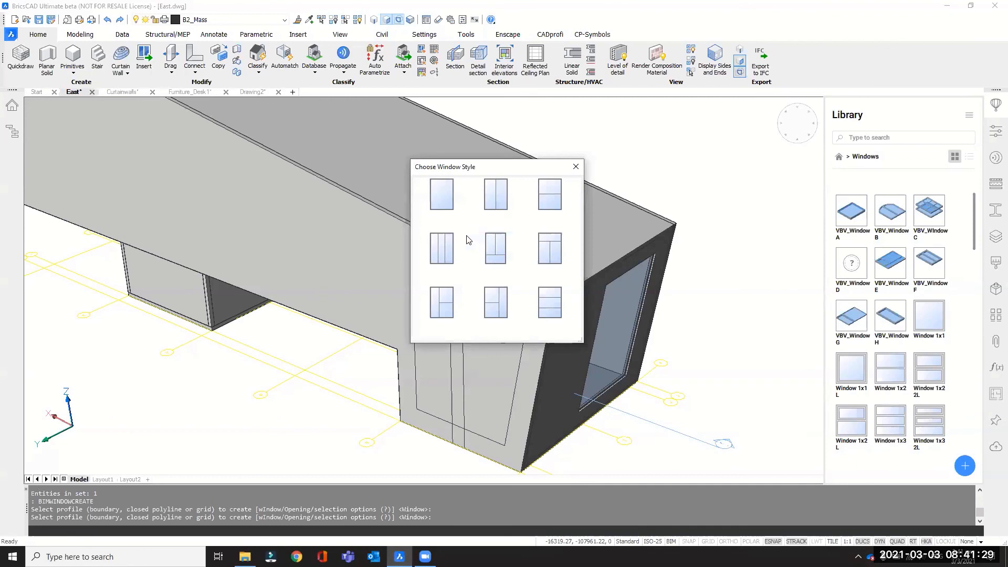
left_click(441, 200)
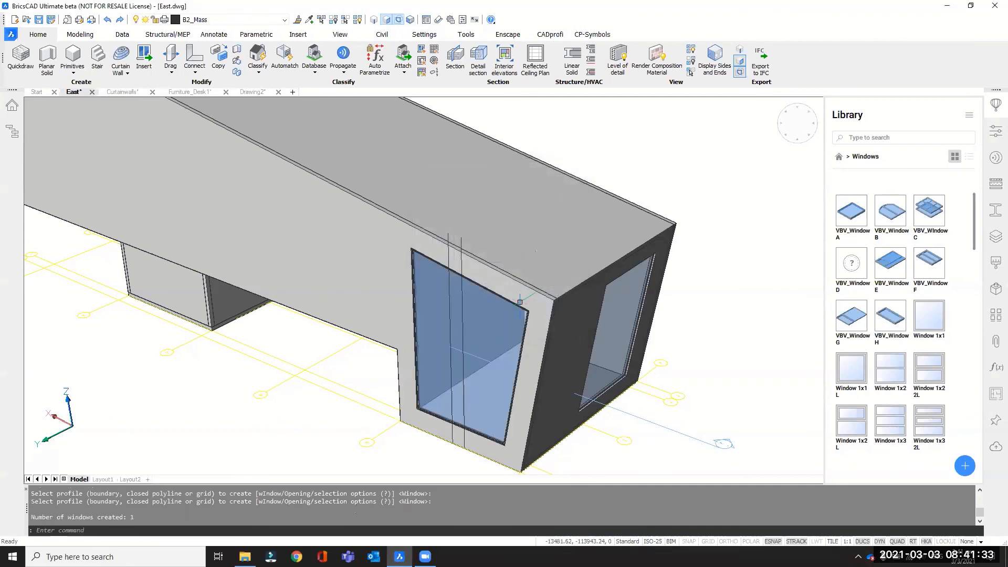
- Undo the creation of the window made from the whole closed polyline
middle_click_drag(458, 339, 625, 355, "shift")
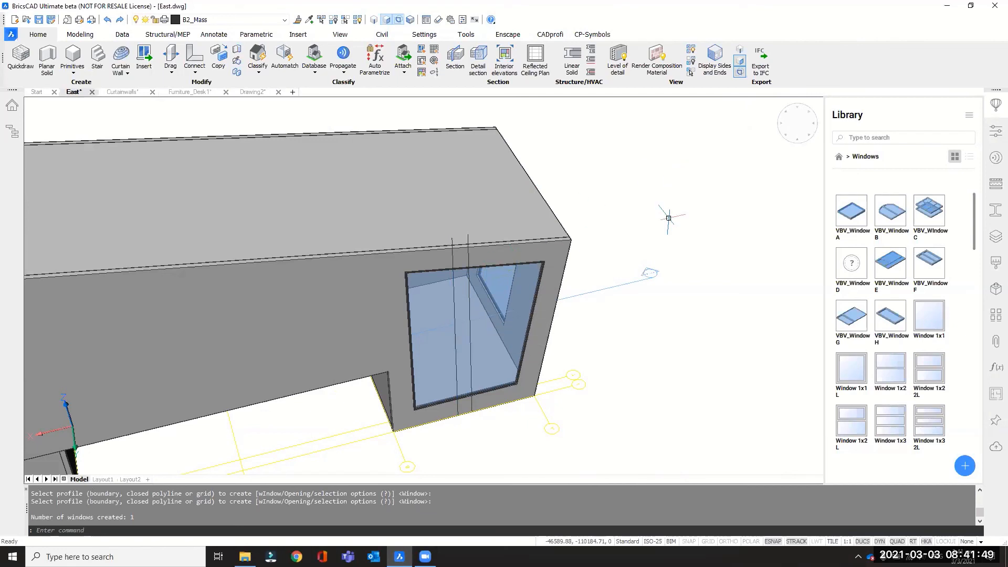
key("ctrl+z")
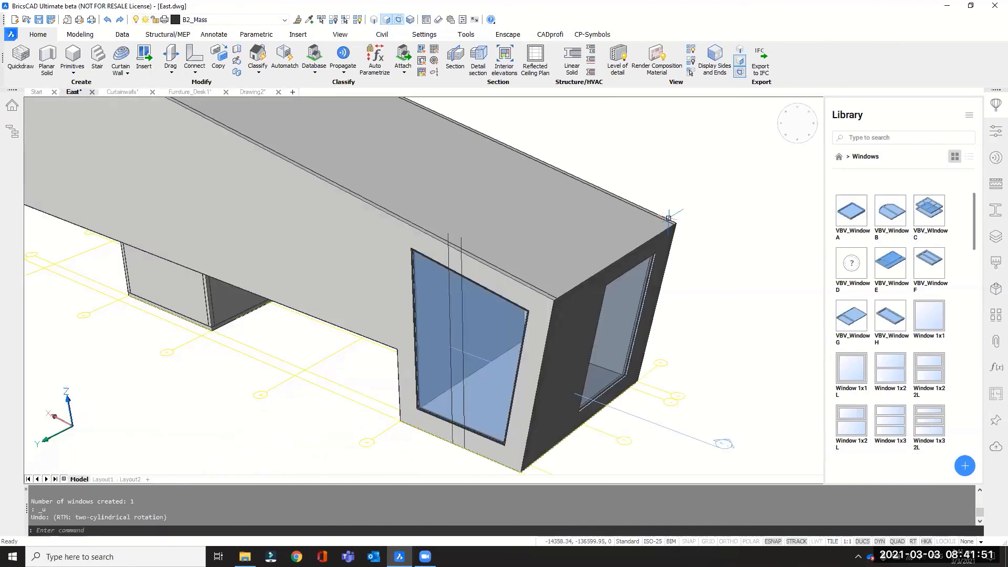
key("ctrl+z")
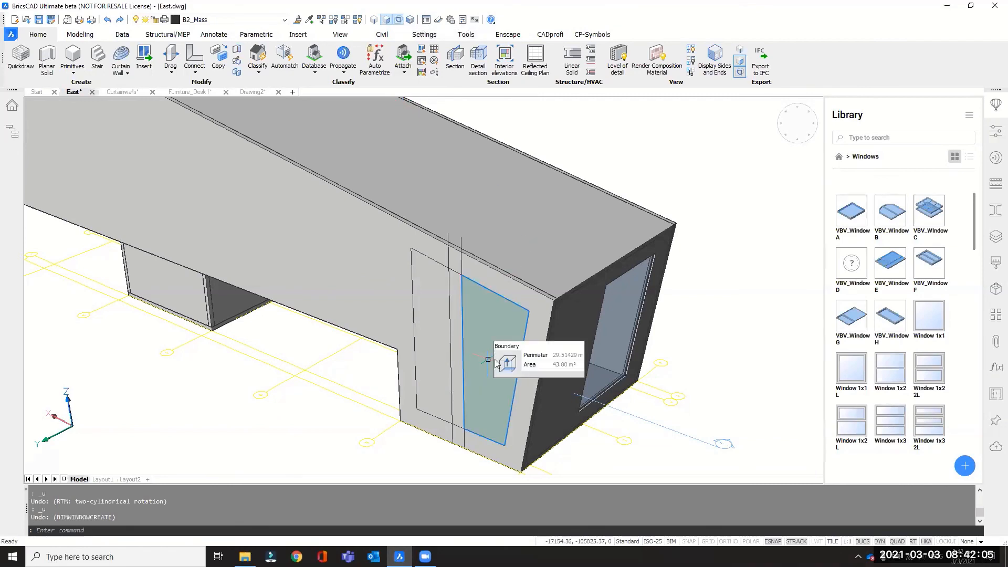
- Create a single-panel window in the wider boundary between the vertical lines and the building's corner
mouse_move(512, 365)
mouse_move(509, 388)
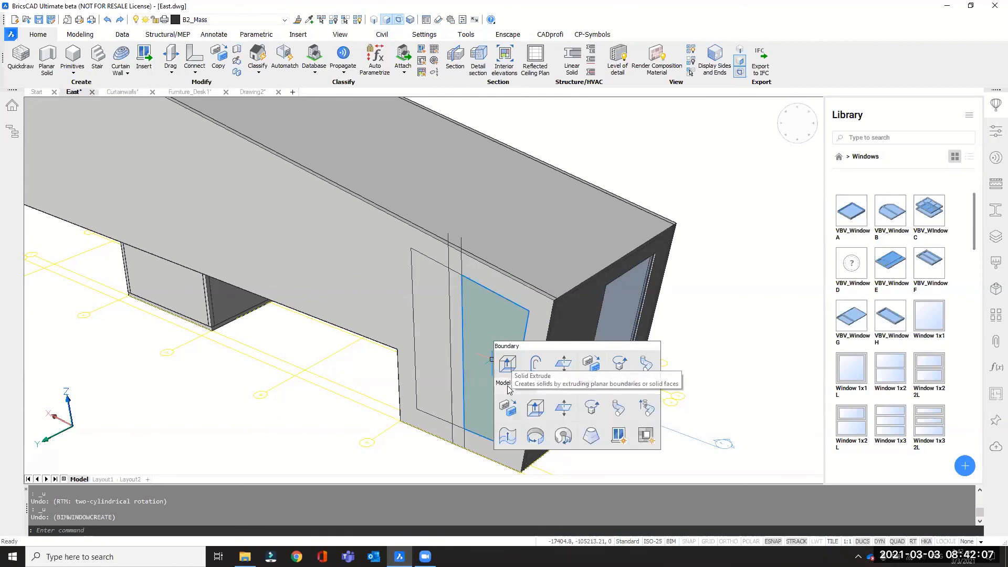
left_click(619, 440)
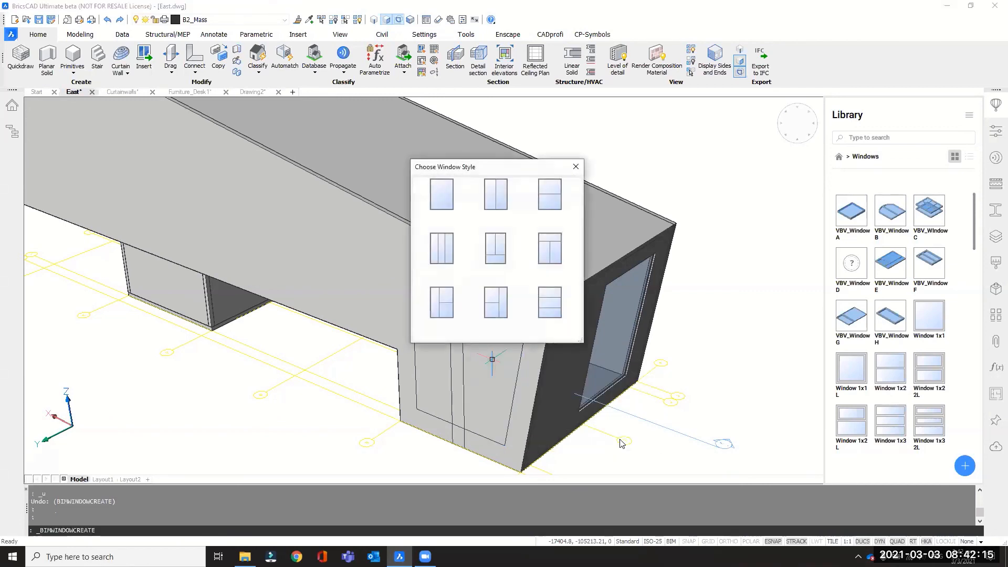
left_click(448, 201)
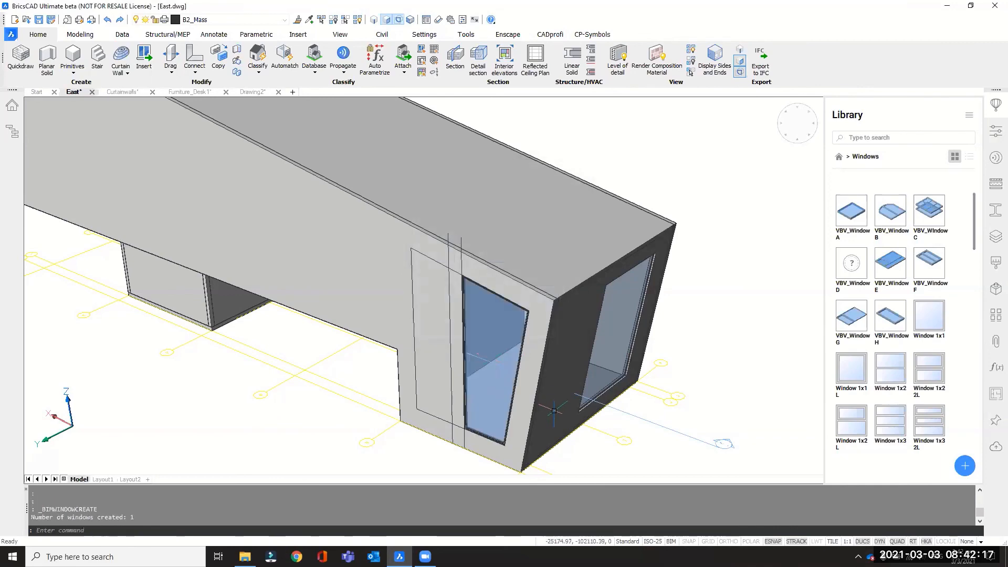
- Create a single-panel window in the narrower boundary on the other side of the two vertical lines
mouse_move(480, 374)
middle_mouse_down("shift")
mouse_move(560, 394)
mouse_move(483, 405)
mouse_move(478, 389)
middle_mouse_up("shift")
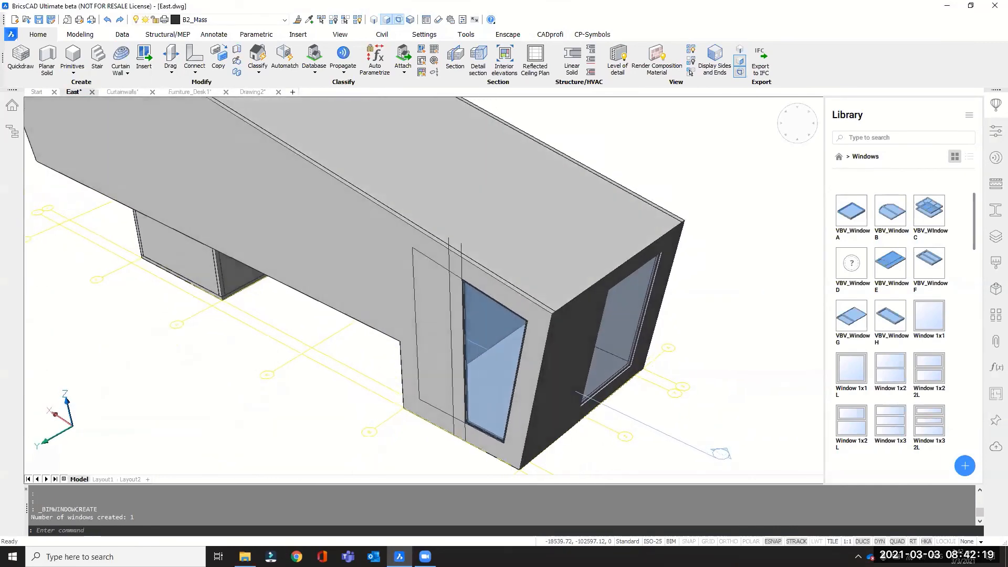
left_click(452, 307)
left_click(445, 197)
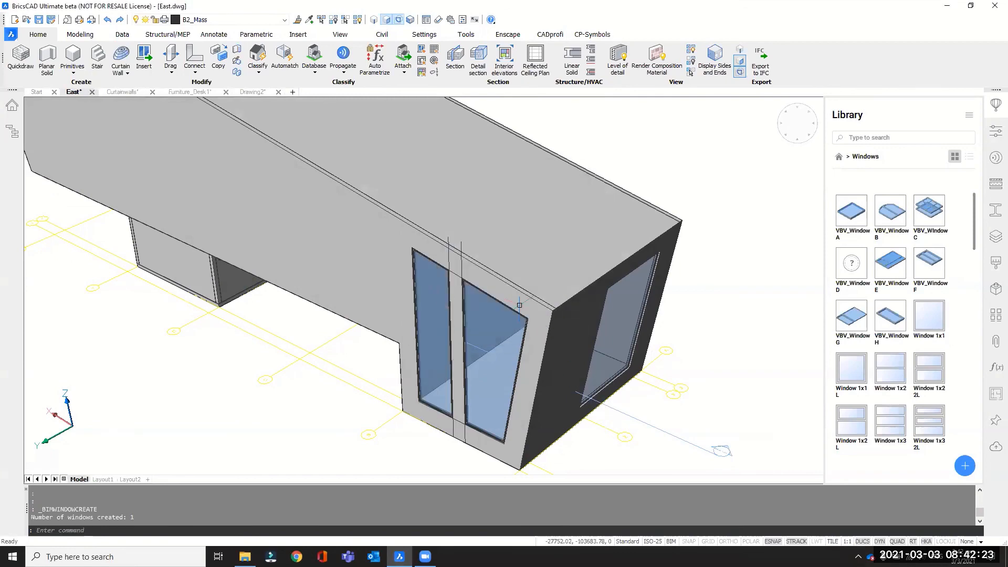
- Set the LiningThickness parameter of the wider single-panel window to 100 mm
scroll(423, 281, "up", 5)
mouse_move(424, 280)
middle_mouse_down("shift")
mouse_move(452, 290)
mouse_move(479, 266)
mouse_move(412, 244)
mouse_move(405, 252)
mouse_move(416, 257)
mouse_move(387, 189)
mouse_move(404, 225)
mouse_move(483, 247)
mouse_move(465, 232)
mouse_move(428, 238)
middle_mouse_up("shift")
scroll(432, 180, "up", 2)
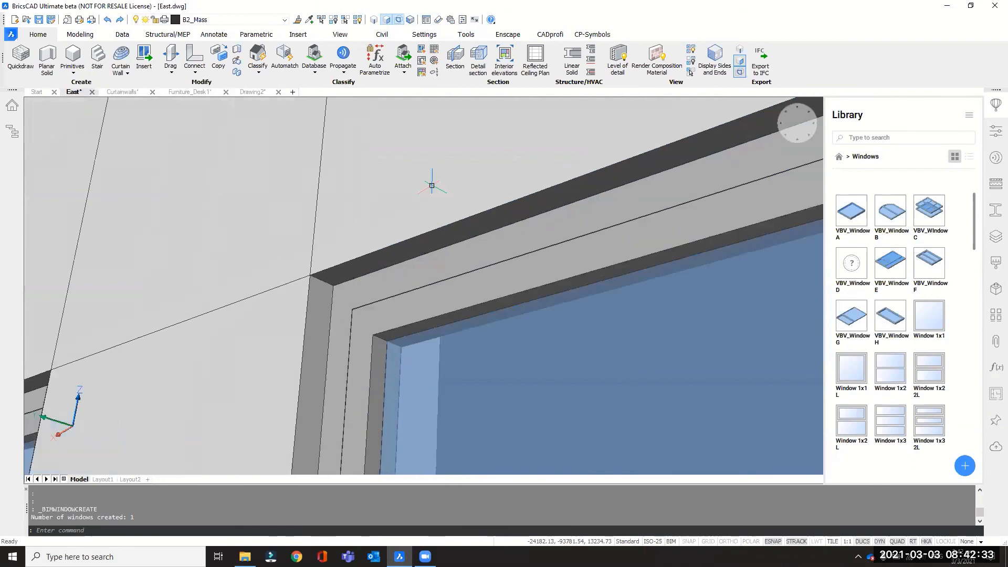
left_click(501, 272)
left_click(994, 134)
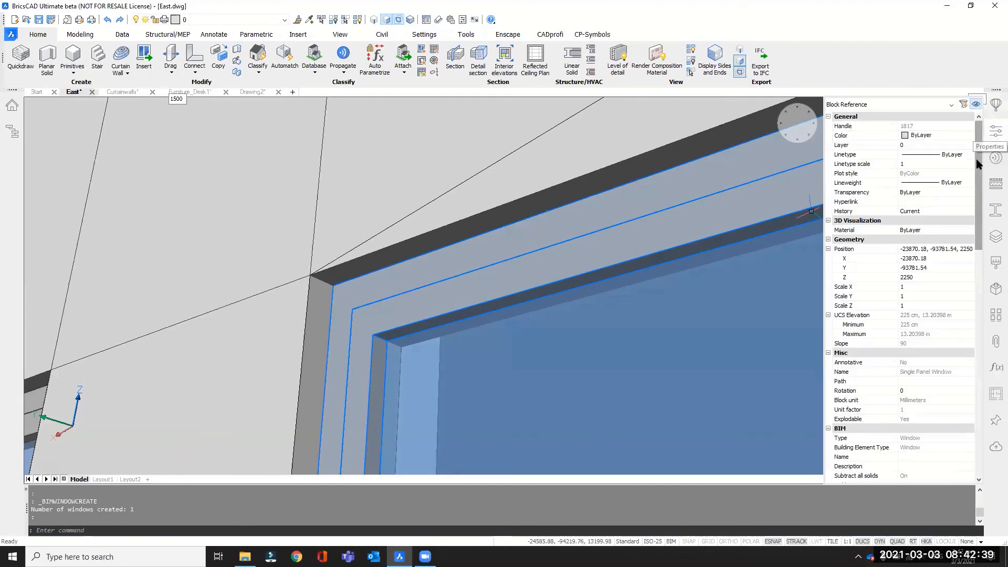
left_click_drag(976, 163, 983, 392)
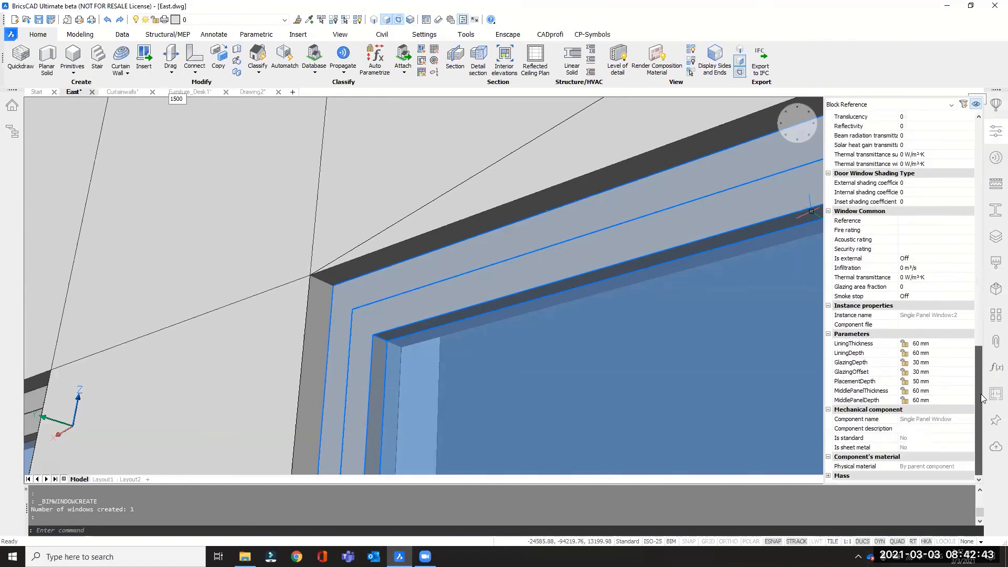
left_click(917, 346)
type("100")
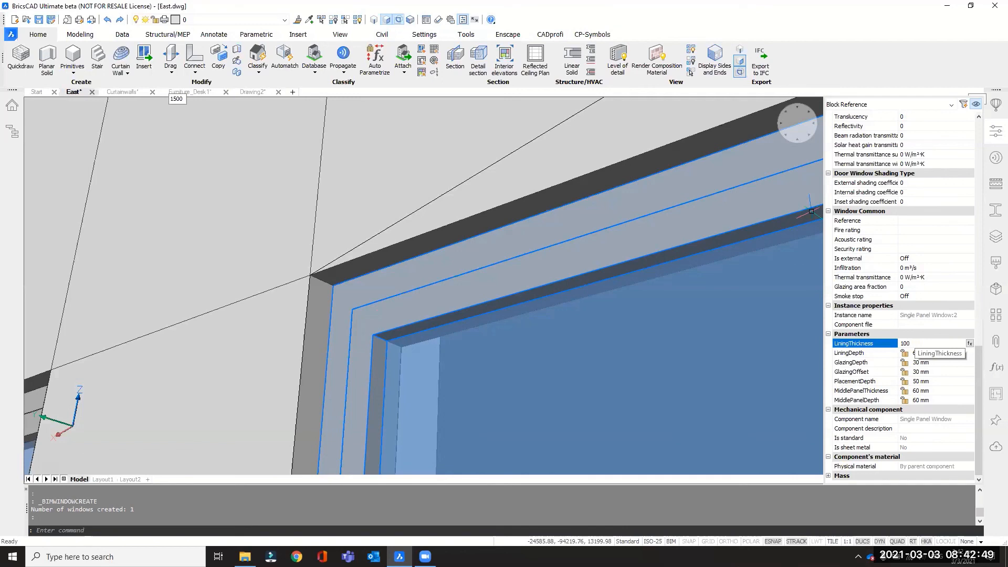
key("Return")
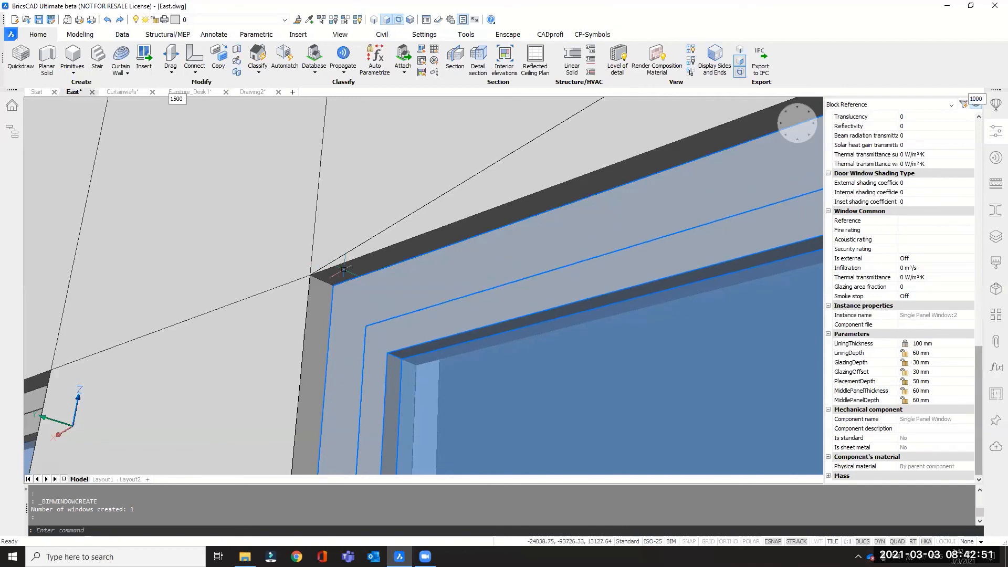
- Examine the corner of the wider window's lining against its facade opening, and clear the window selection
scroll(493, 309, "down", 1)
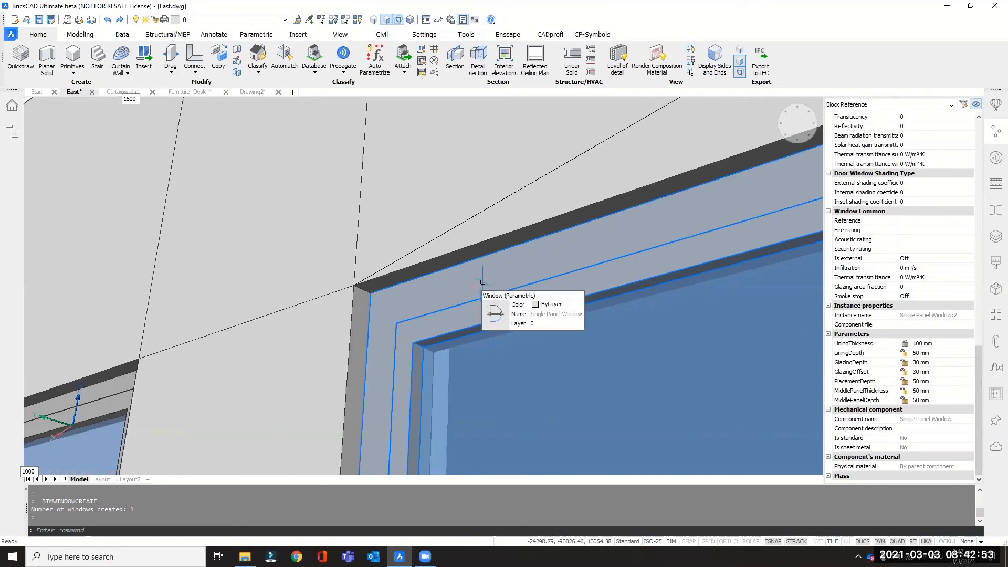
middle_click_drag(455, 335, 488, 322, "shift")
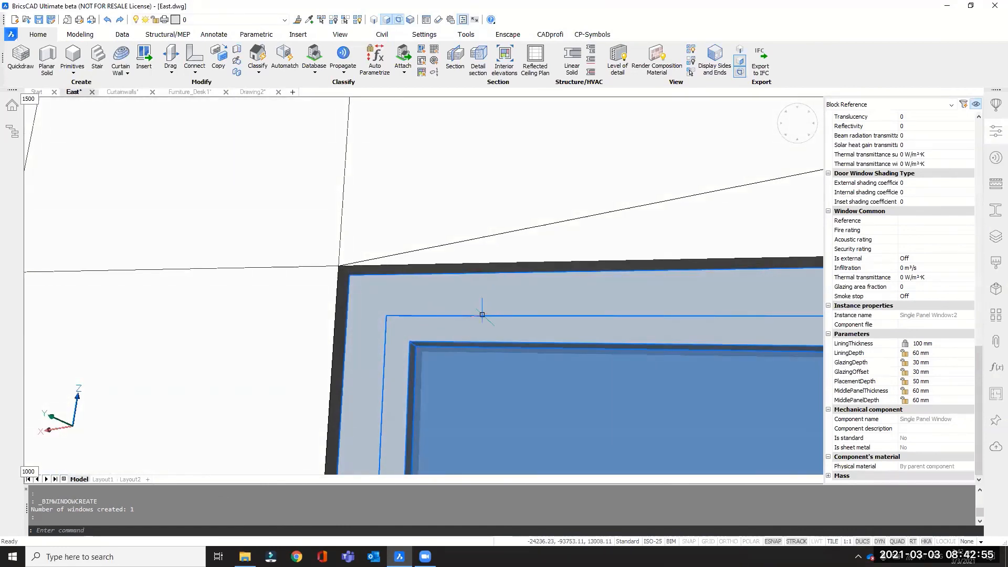
middle_click_drag(407, 288, 473, 313, "shift")
scroll(481, 311, "down", 6)
scroll(489, 304, "down", 4)
key("Escape")
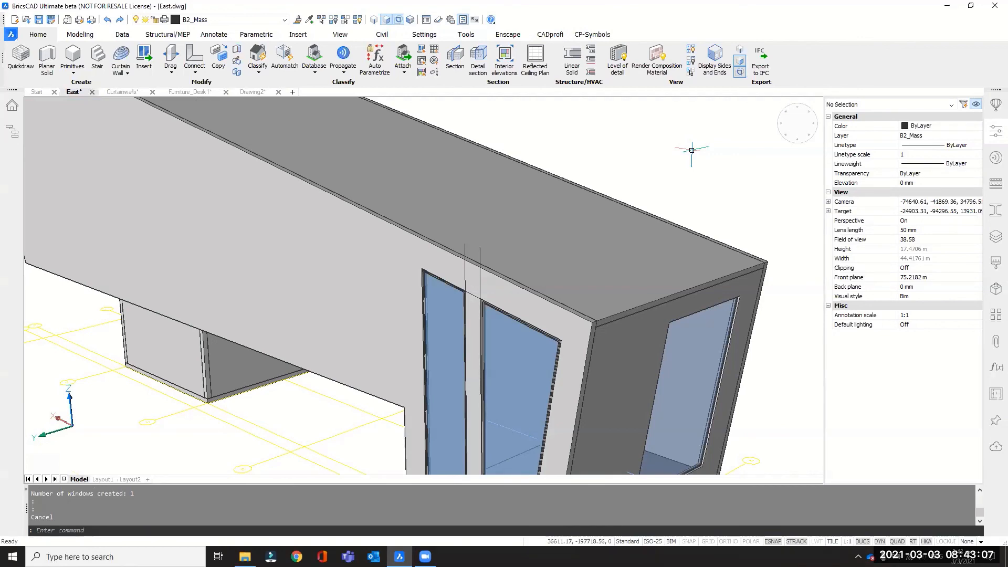
- Show the building's long facade in the Back view and hide the properties to enlarge the drawing area
scroll(624, 216, "down", 4)
middle_click_drag(441, 173, 609, 149, "shift")
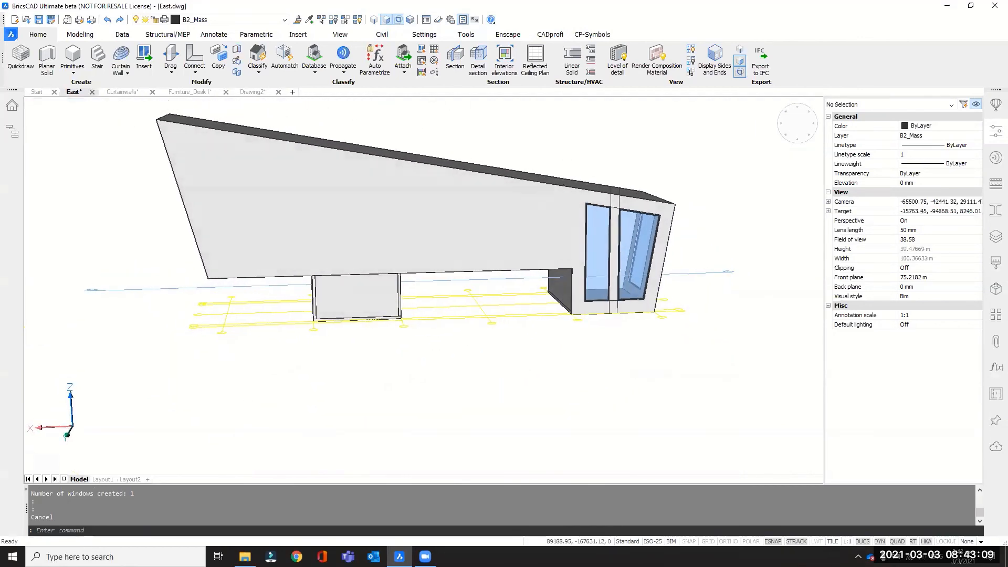
left_click(817, 132)
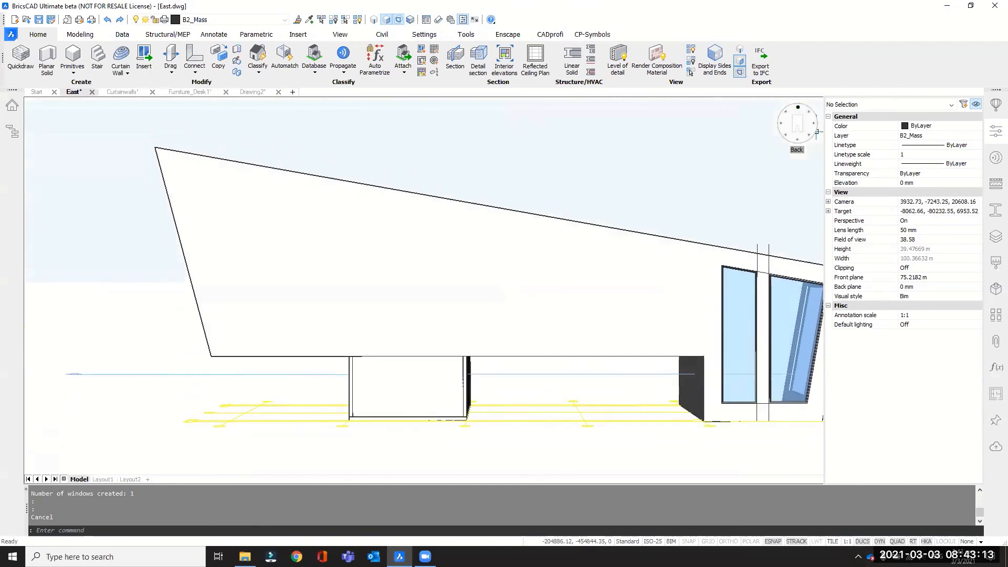
left_click(995, 105)
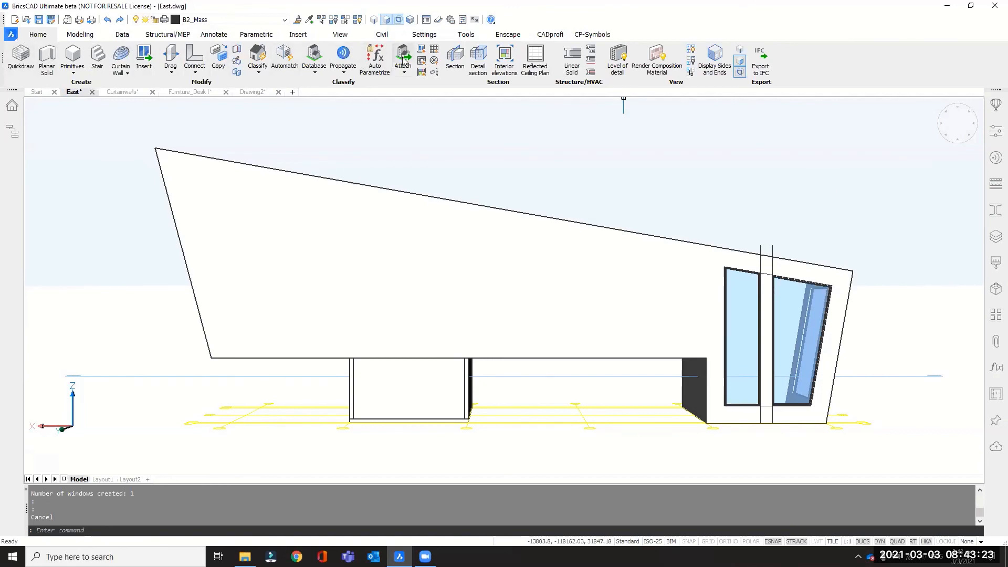
- Cancel the started rectangular grid and turn on orthogonal mode
left_click(435, 51)
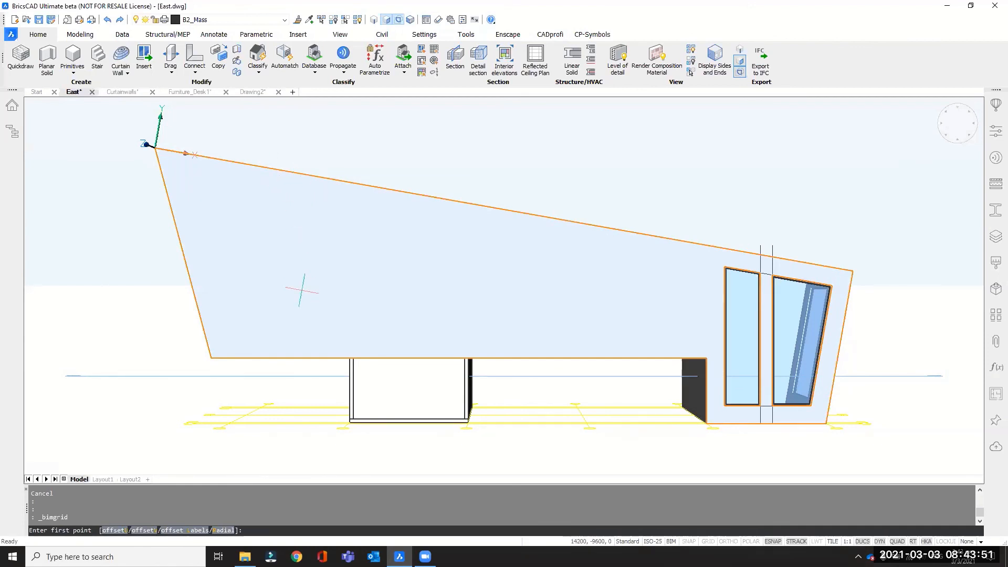
key("Escape")
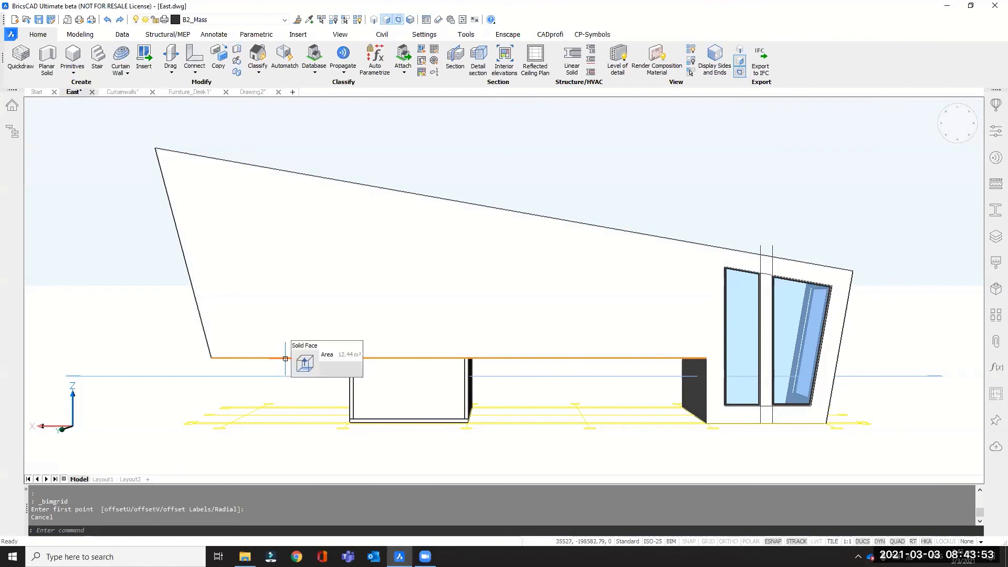
left_click(725, 541)
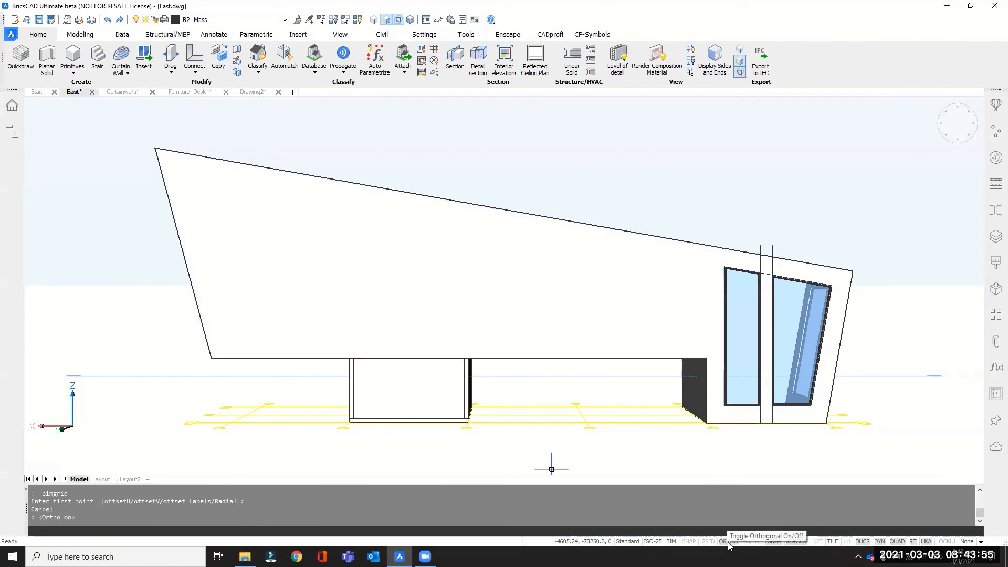
- Create a 25000 by 1200 mm rectangular grid on the long facade, with 5000 mm horizontal and 1200 mm vertical spacing
left_click(433, 51)
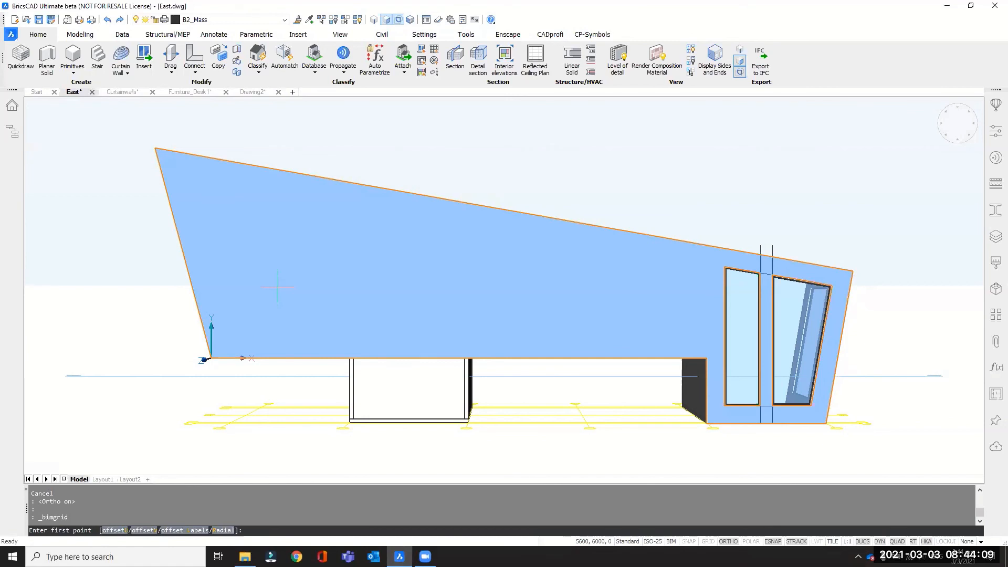
left_click(277, 287)
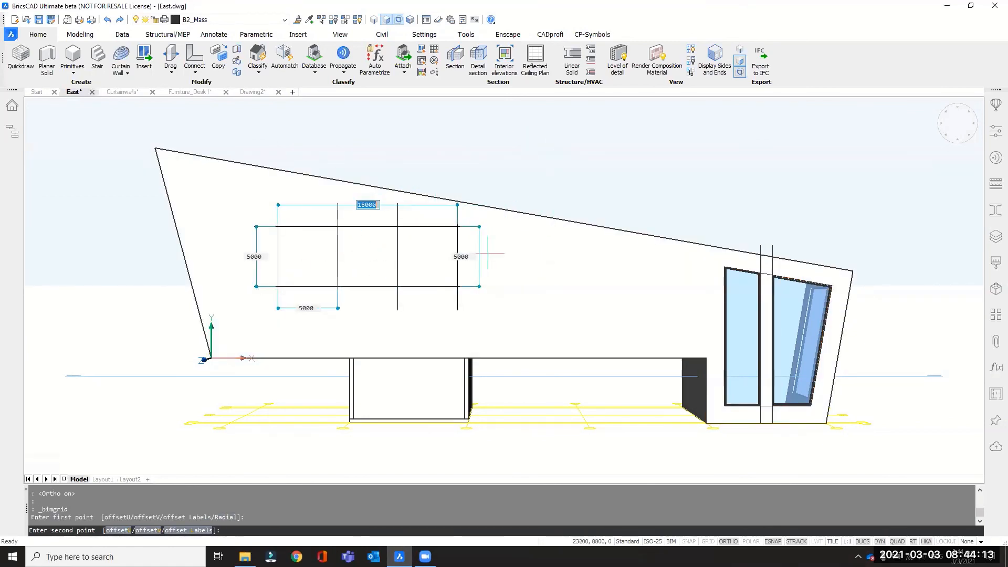
scroll(488, 253, "down", 1)
scroll(510, 171, "up", 1)
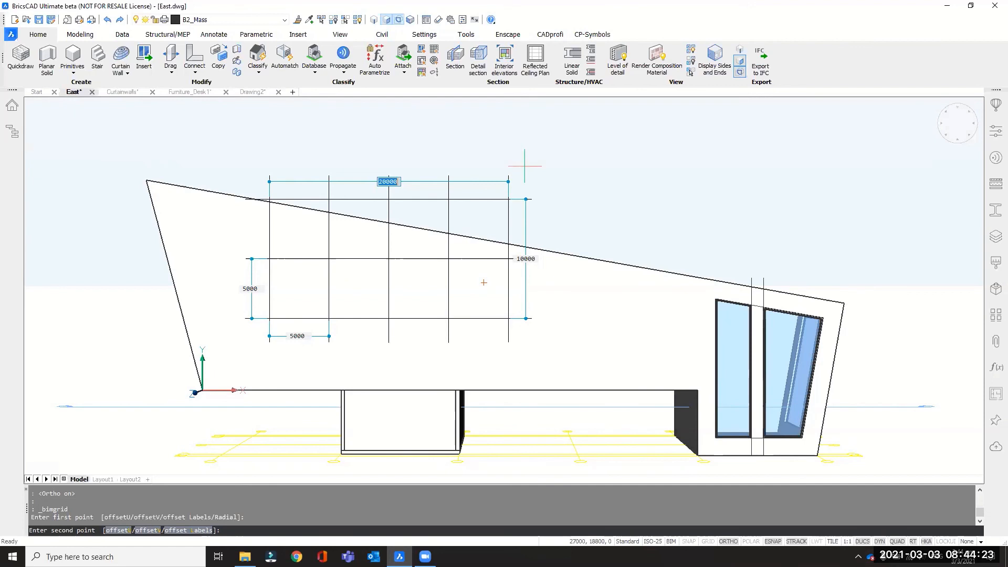
key("Tab")
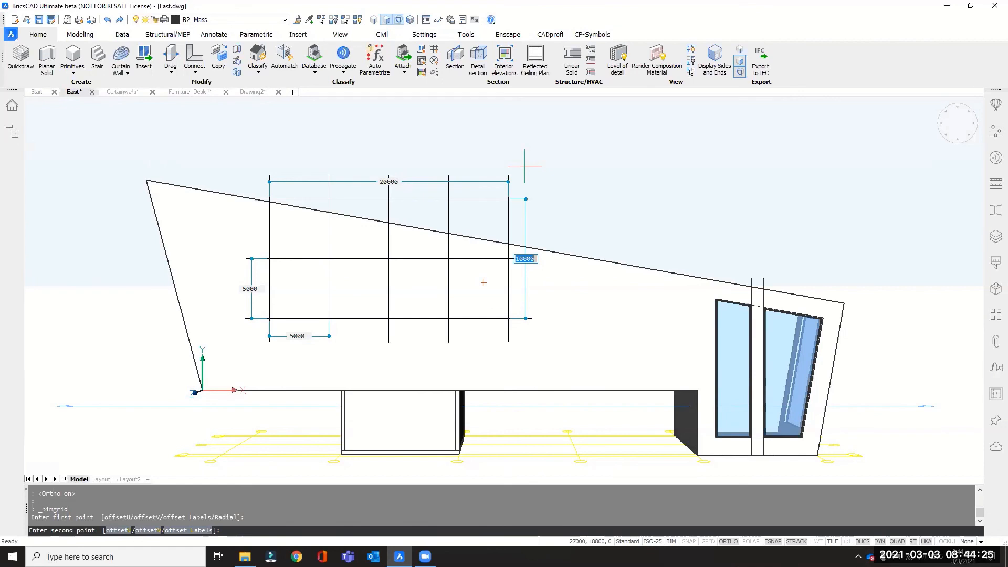
key("Tab")
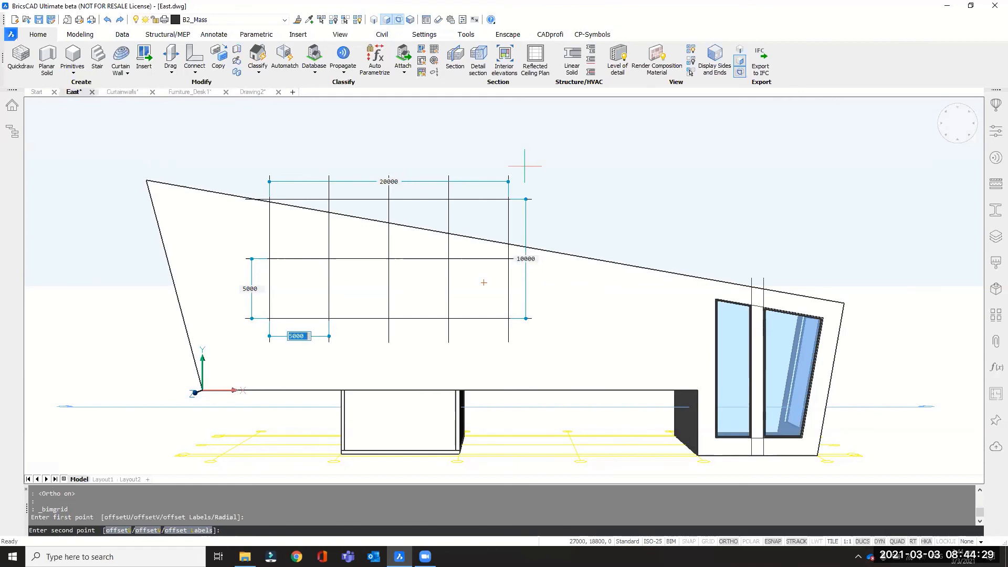
key("Tab")
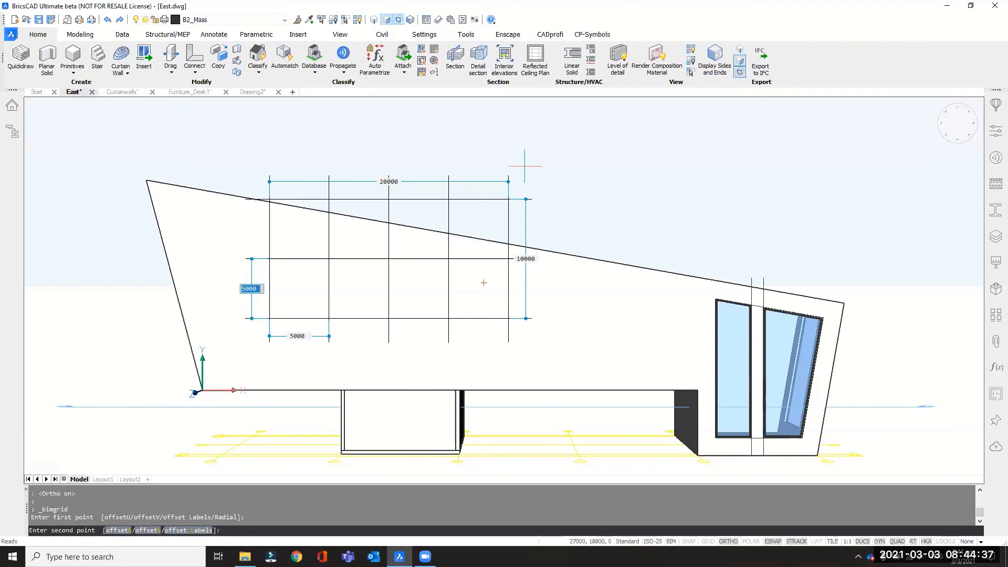
type("1200")
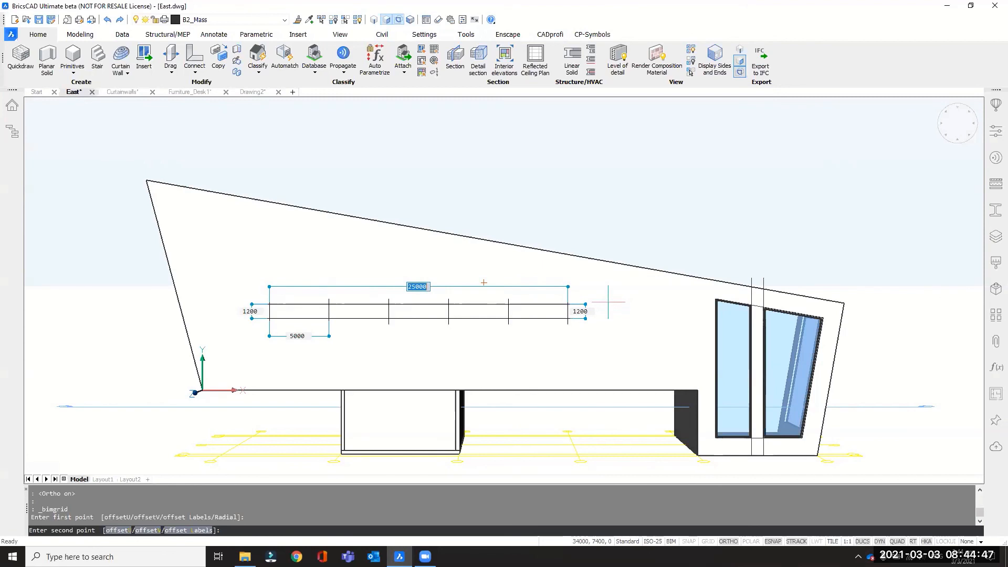
key("Escape")
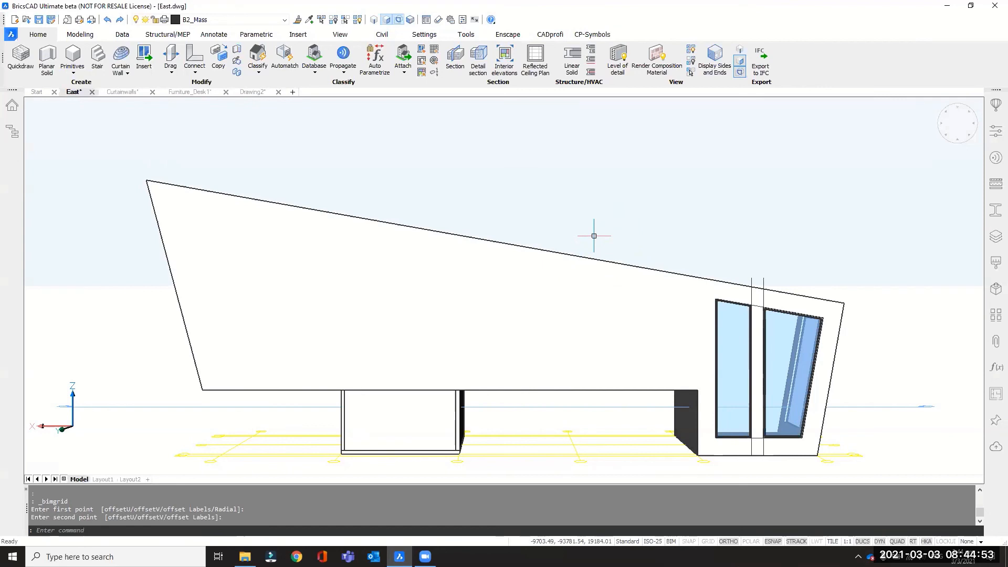
- Create a window from the whole rectangular grid on the long facade
scroll(544, 249, "down", 2)
middle_click_drag(488, 269, 604, 300, "shift")
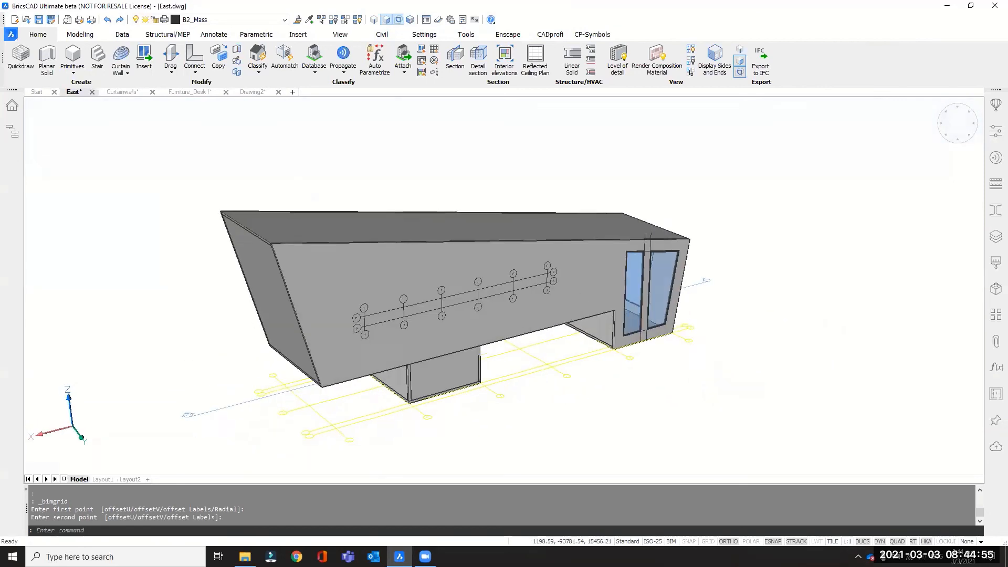
scroll(373, 310, "up", 4)
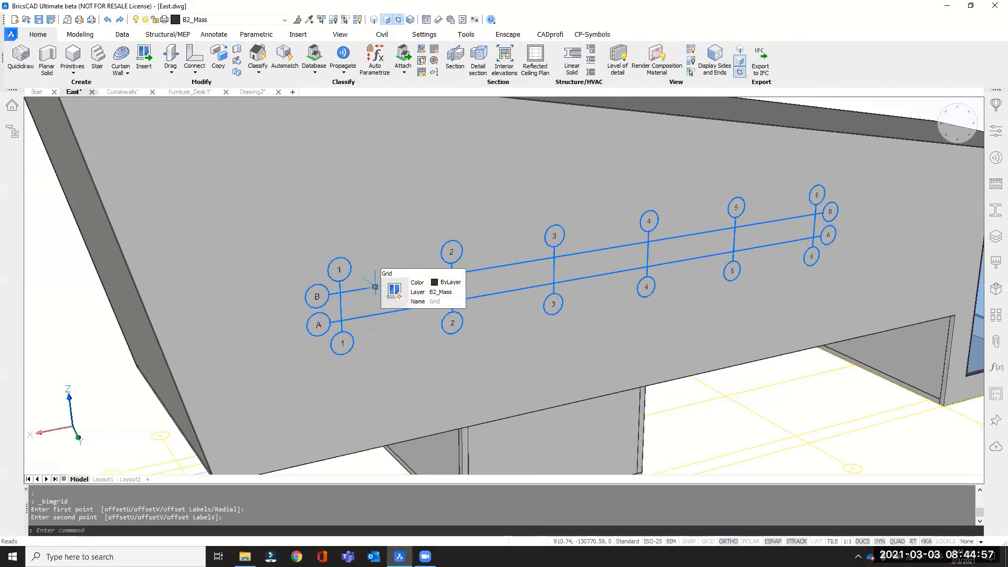
mouse_move(395, 291)
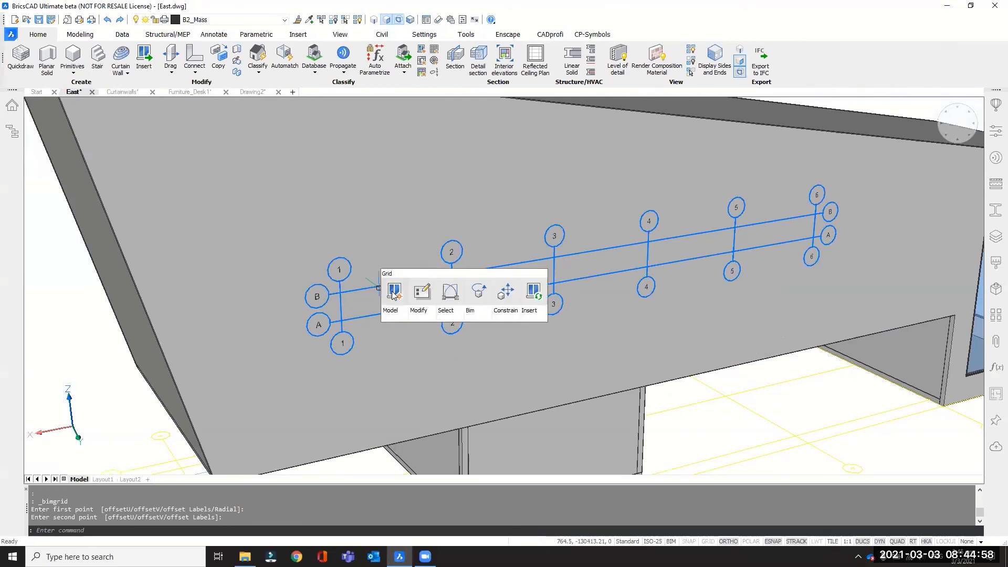
left_click(428, 310)
scroll(687, 218, "down", 2)
middle_click_drag(454, 261, 511, 272, "shift")
scroll(510, 272, "up", 5)
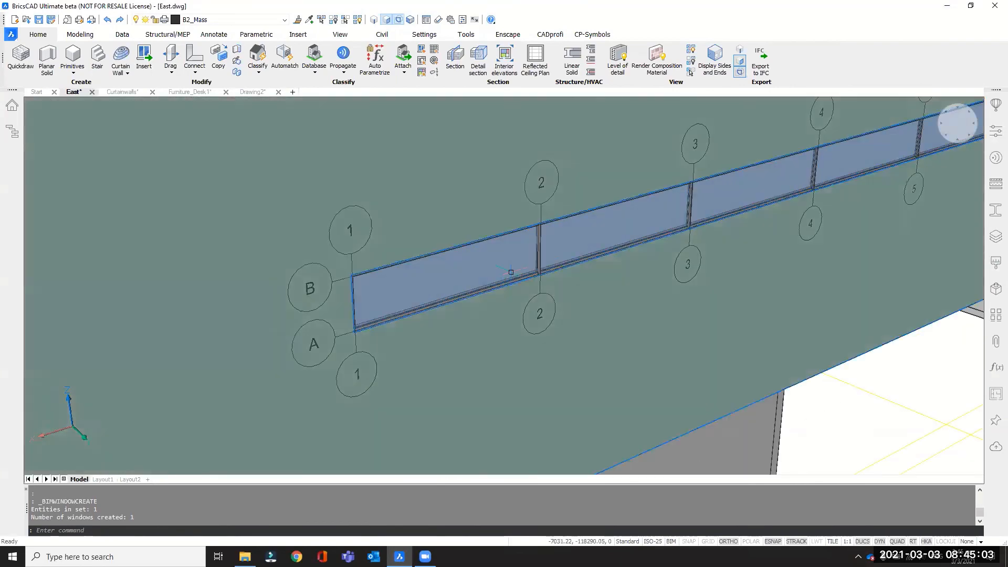
mouse_move(510, 272)
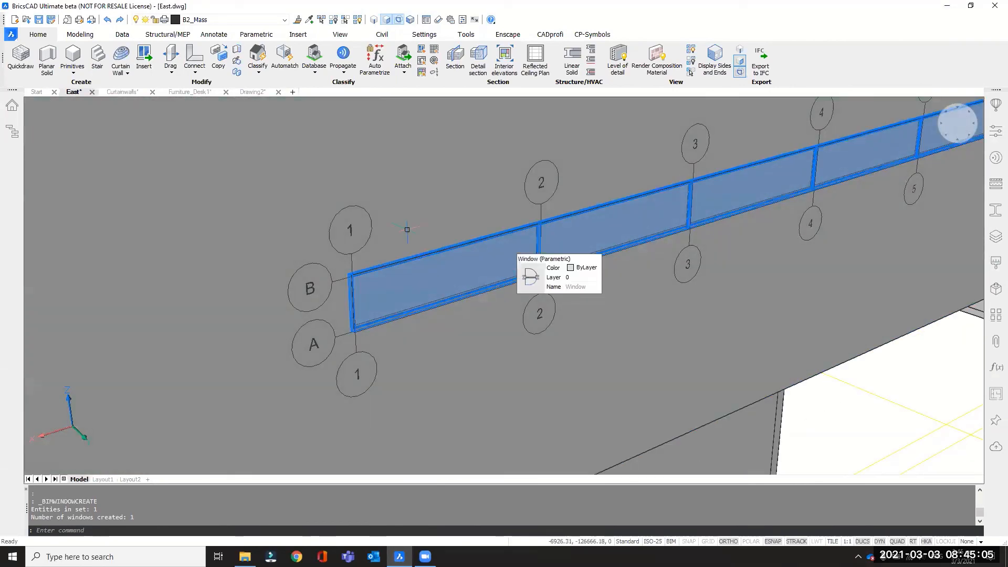
- Start a curtain wall on the front face of the small block beneath the long facade
scroll(583, 354, "down", 8)
scroll(601, 340, "up", 5)
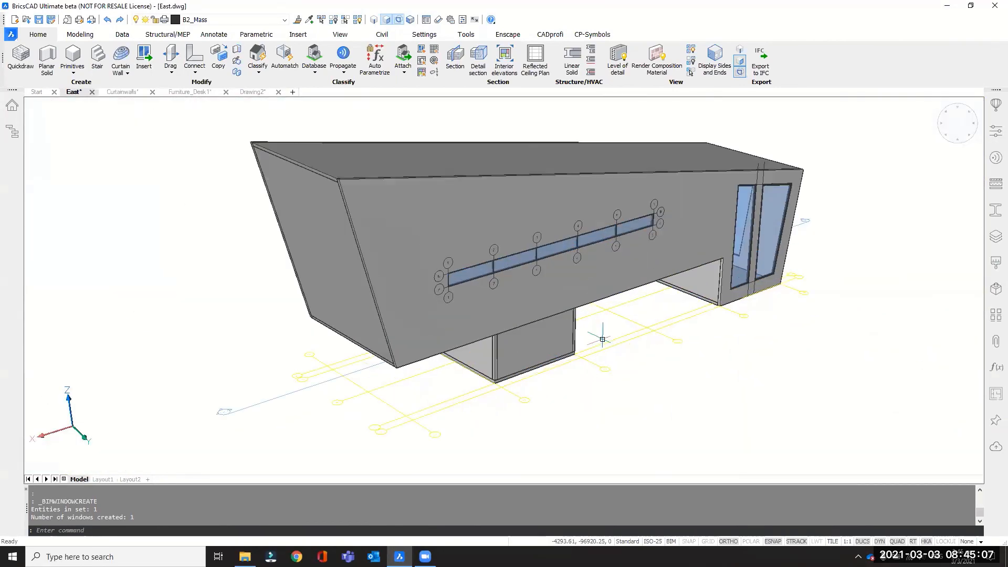
middle_click_drag(601, 340, 543, 338, "shift")
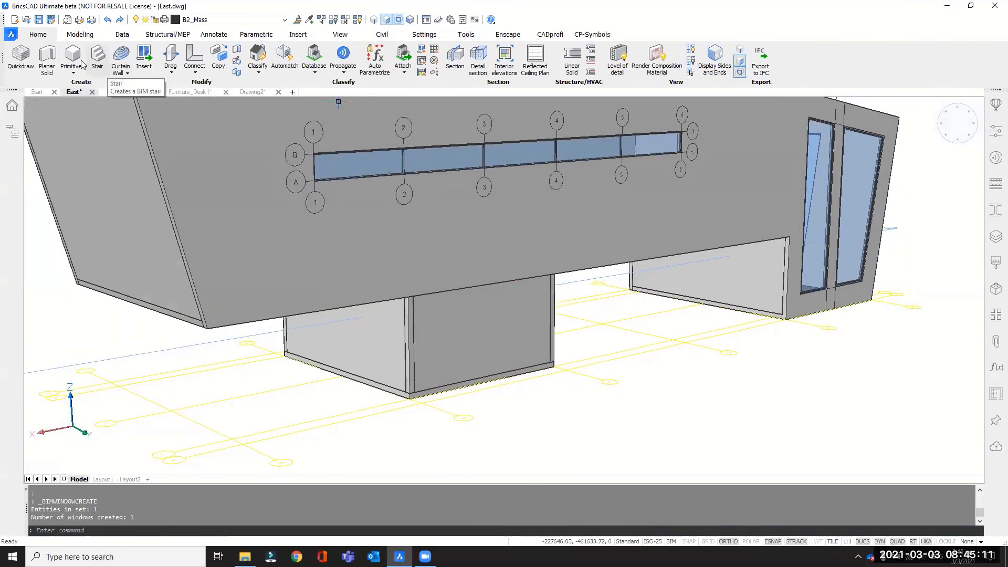
left_click(126, 74)
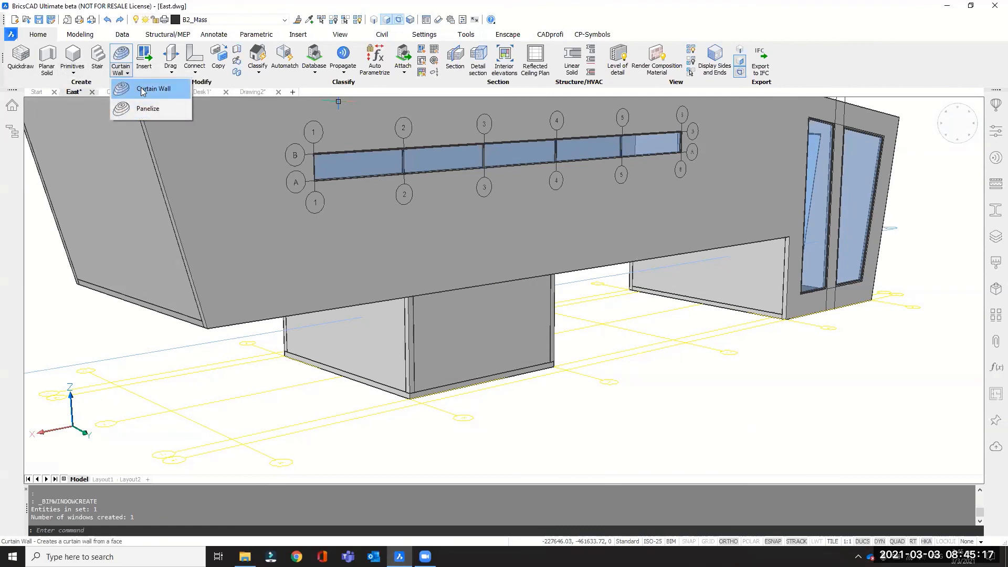
left_click(142, 92)
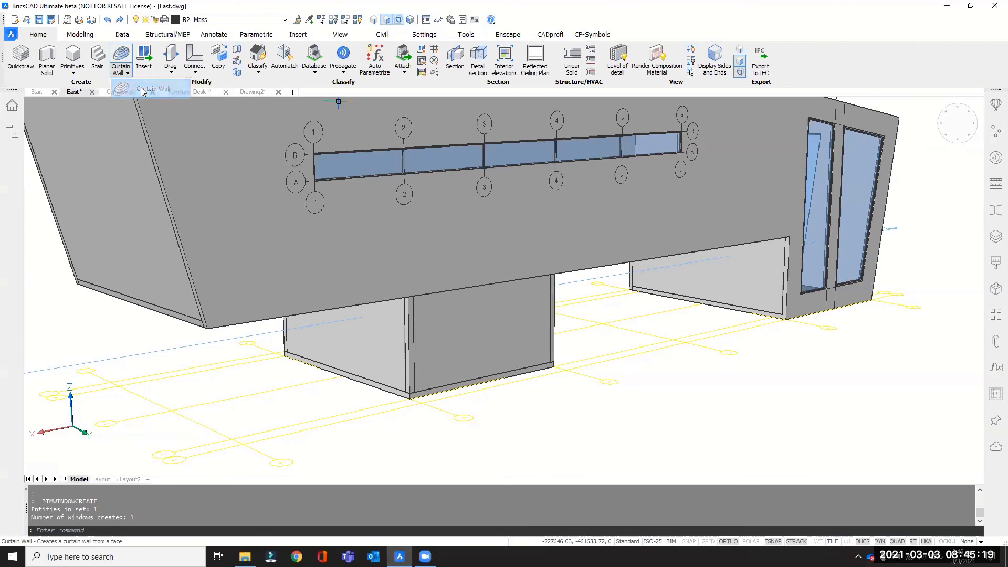
left_click(473, 343)
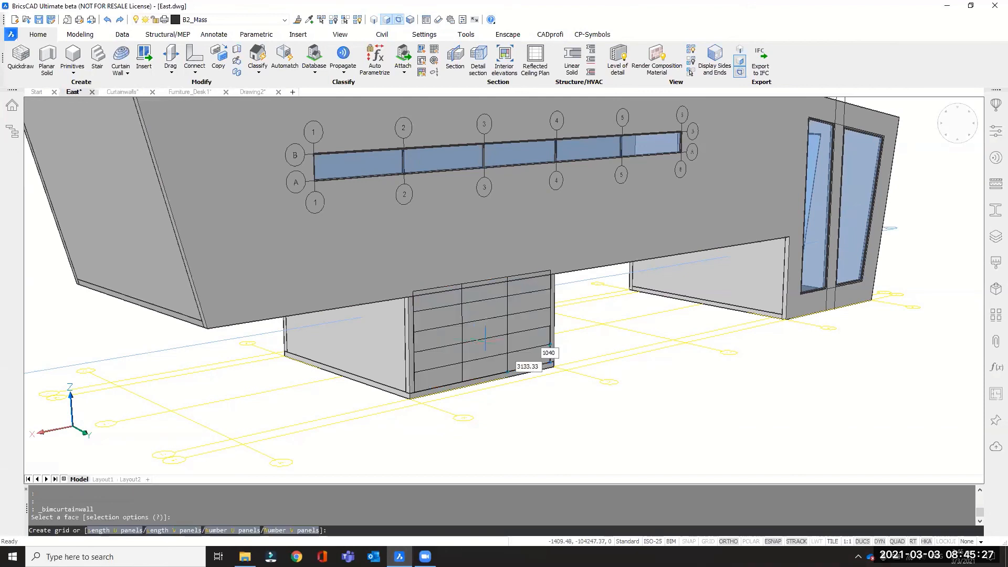
scroll(474, 314, "up", 3)
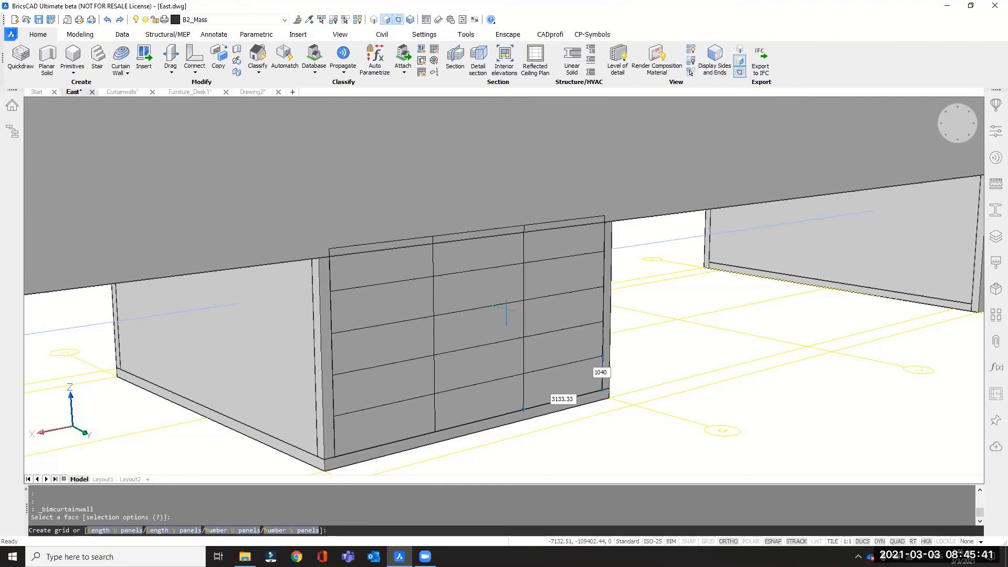
- Set the curtain wall grid to 1 U panel and 5 V panels
key("Return")
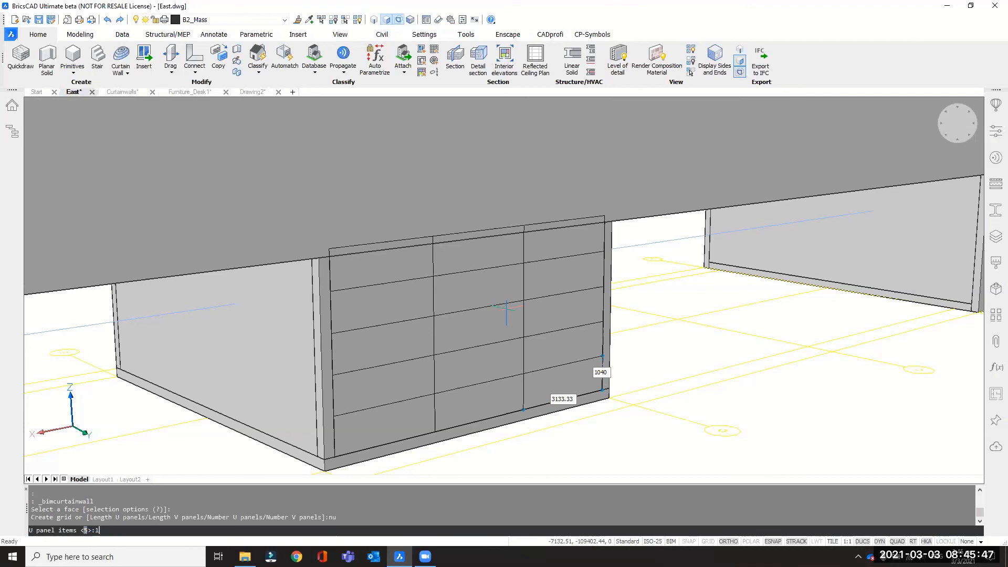
key("Return")
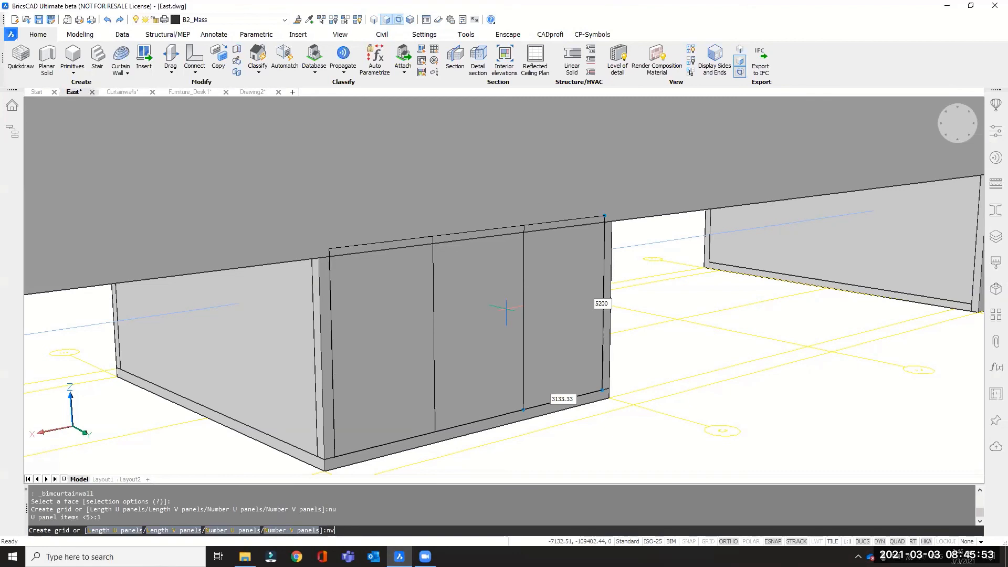
type("nv")
key("Return")
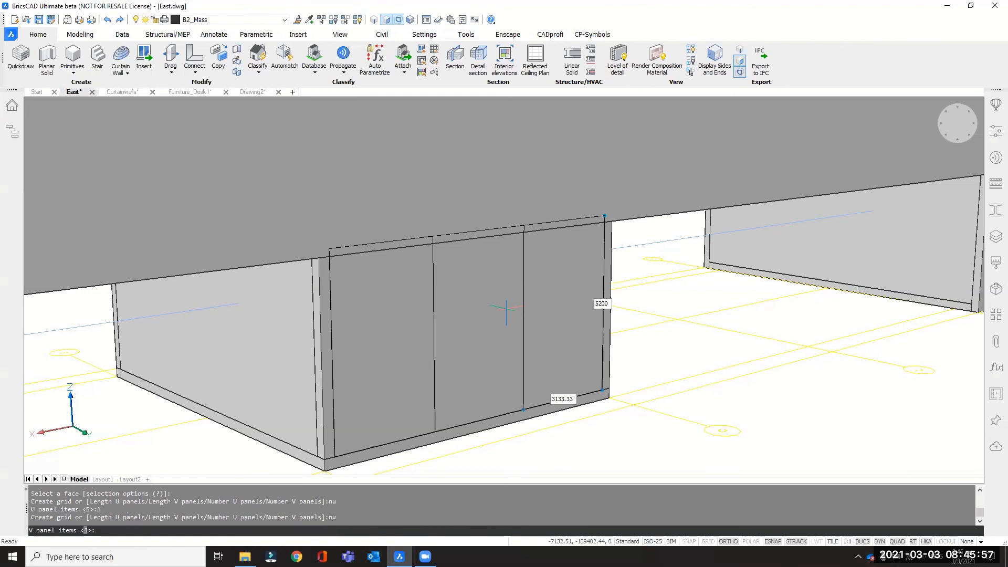
type("5")
key("Return")
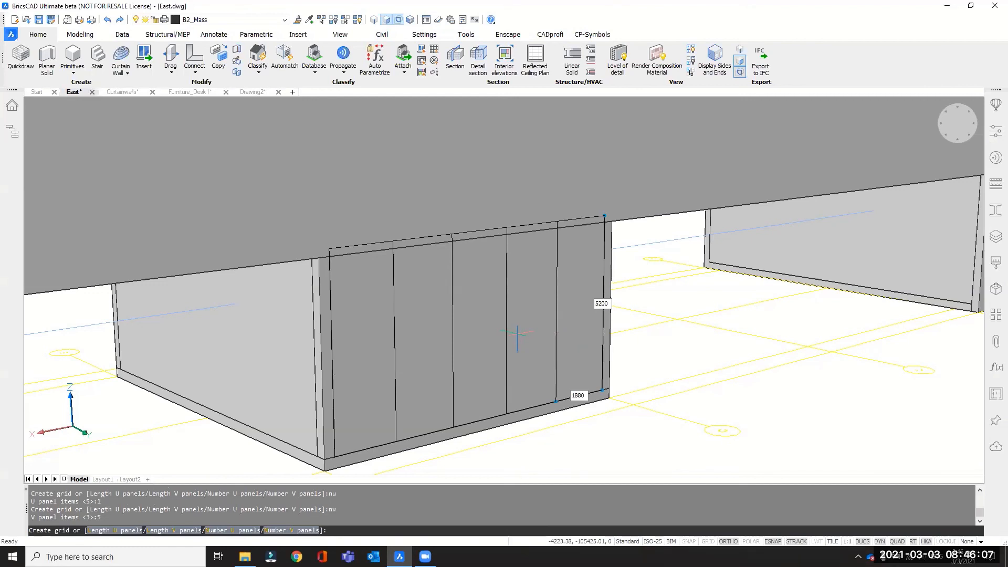
- Accept the panel grid and the default frame and glass parameters to create the curtain wall
key("Return")
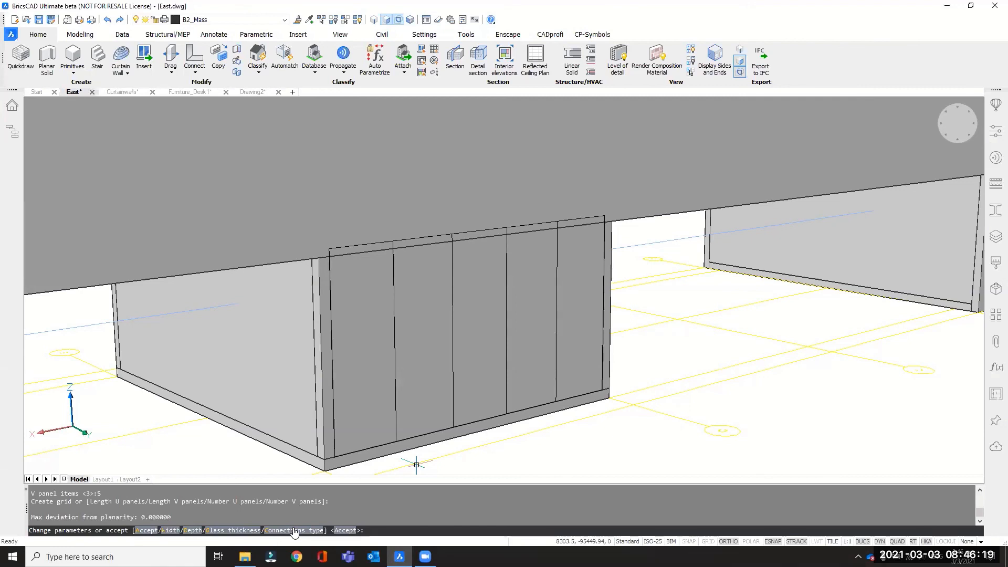
key("Return")
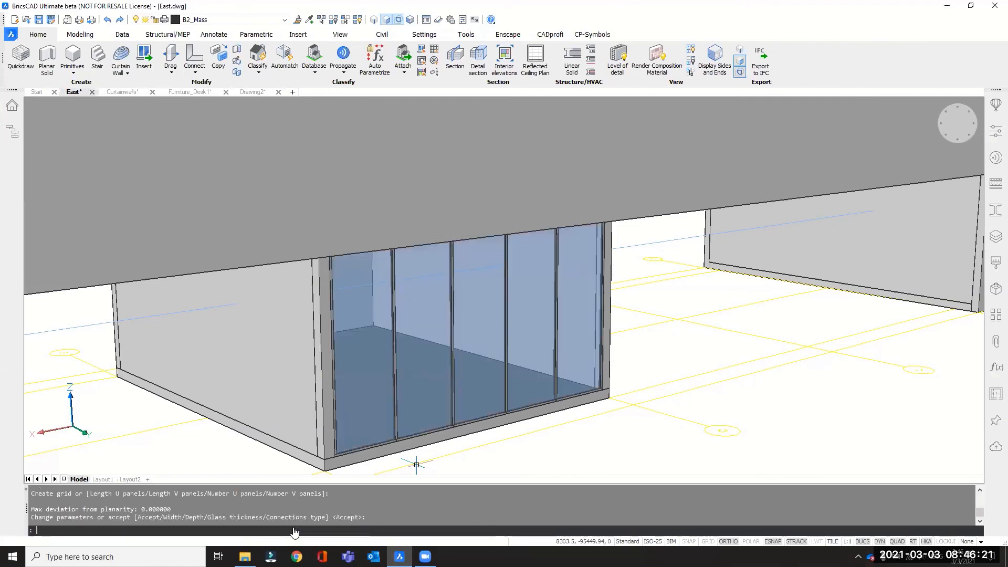
middle_click_drag(541, 362, 473, 370, "shift")
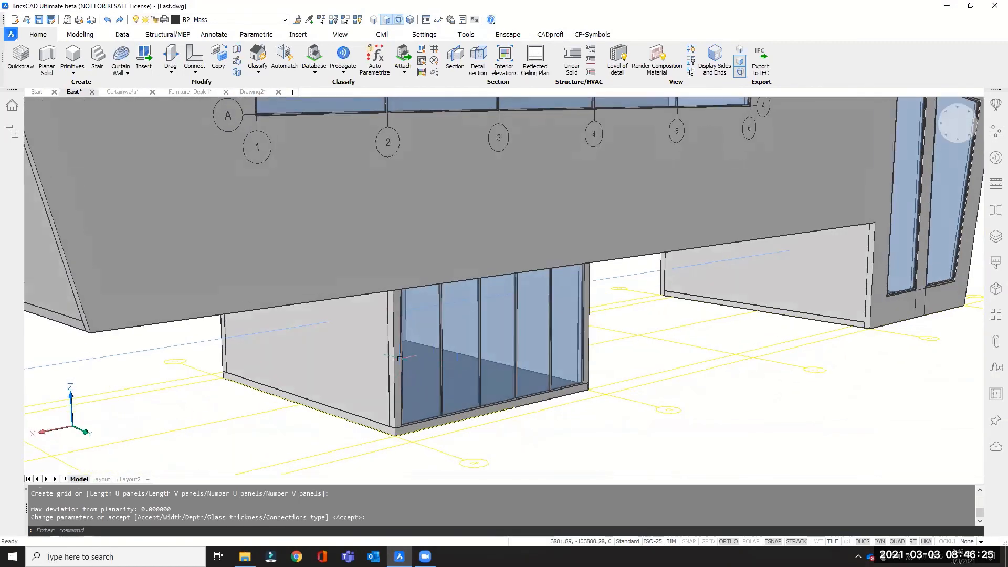
scroll(525, 340, "down", 5)
middle_click_drag(427, 344, 732, 360, "shift")
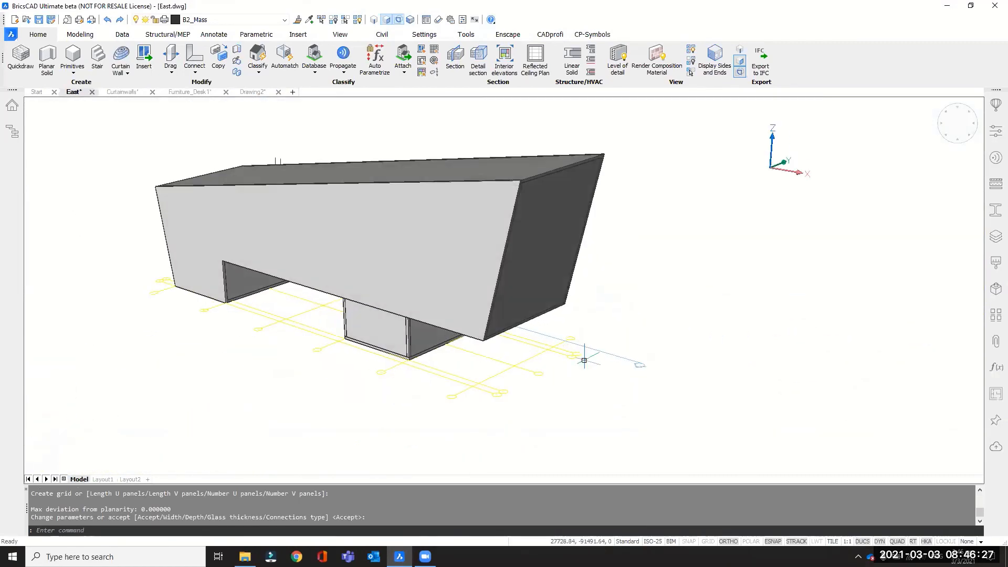
middle_click_drag(530, 285, 253, 283, "shift")
scroll(725, 187, "up", 3)
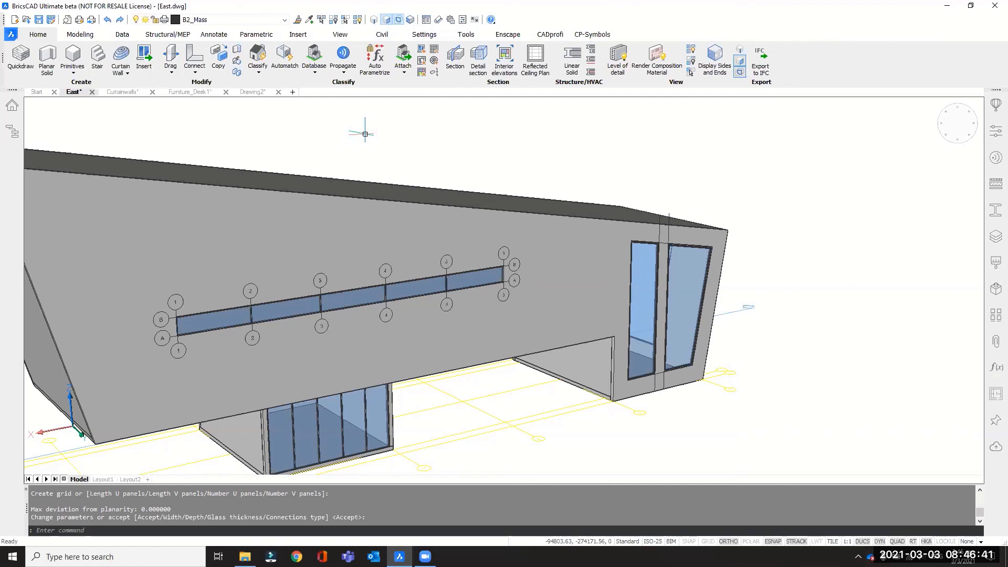
- Switch to the Curtainwalls drawing and set the color of the irregular grid on the flat wall to White
left_click(124, 92)
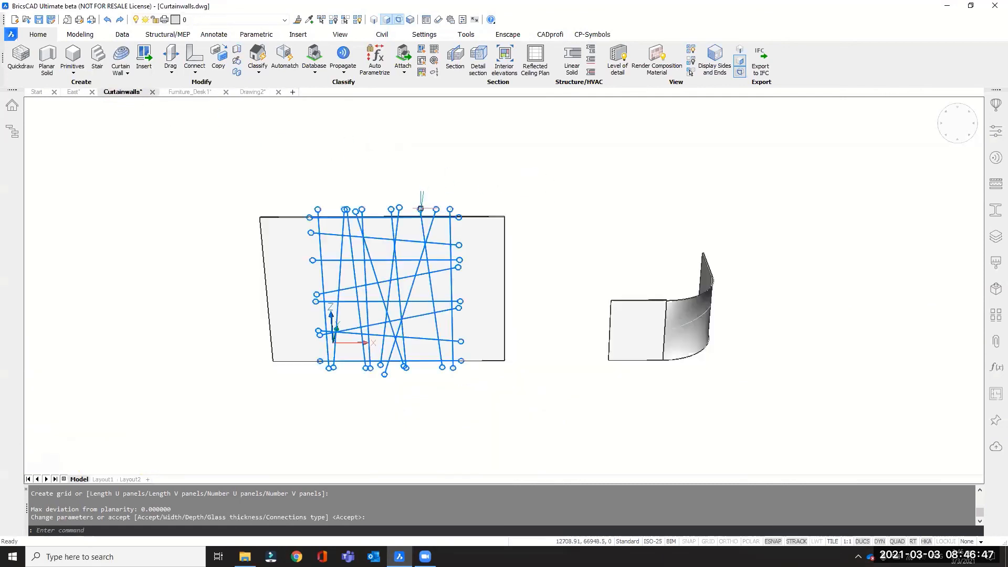
left_click(421, 209)
left_click(996, 131)
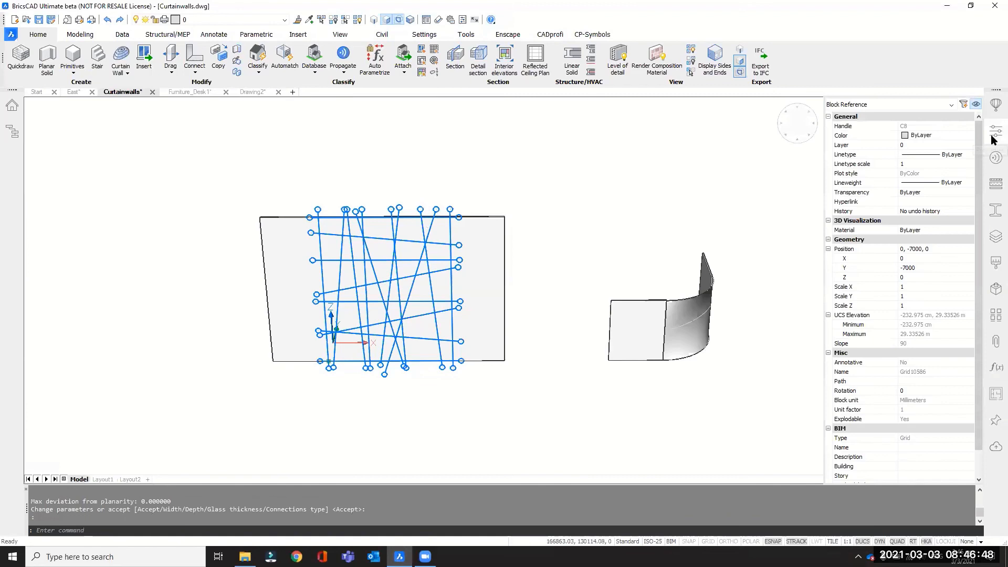
left_click(910, 137)
left_click(910, 139)
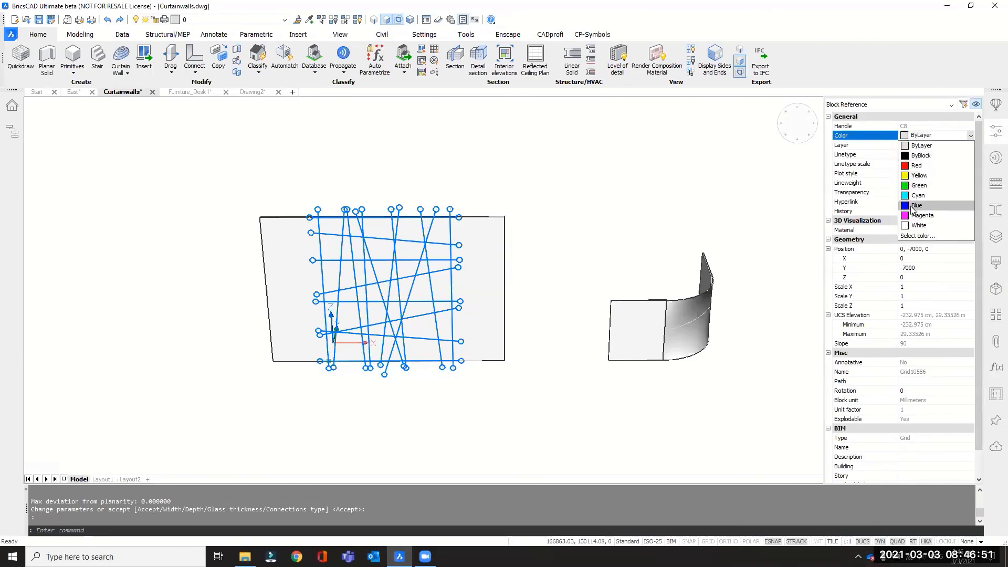
left_click(917, 225)
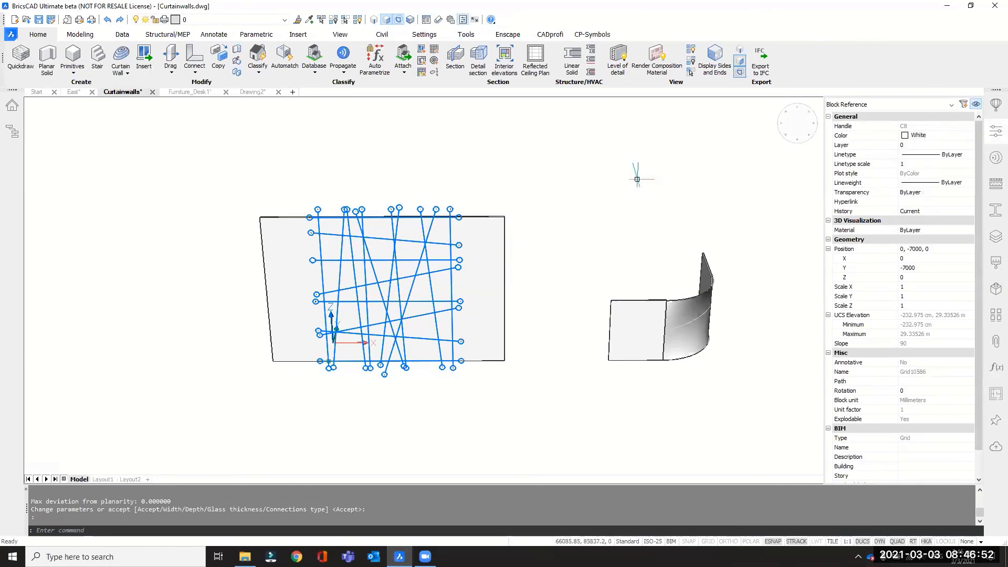
left_click(993, 131)
key("Escape")
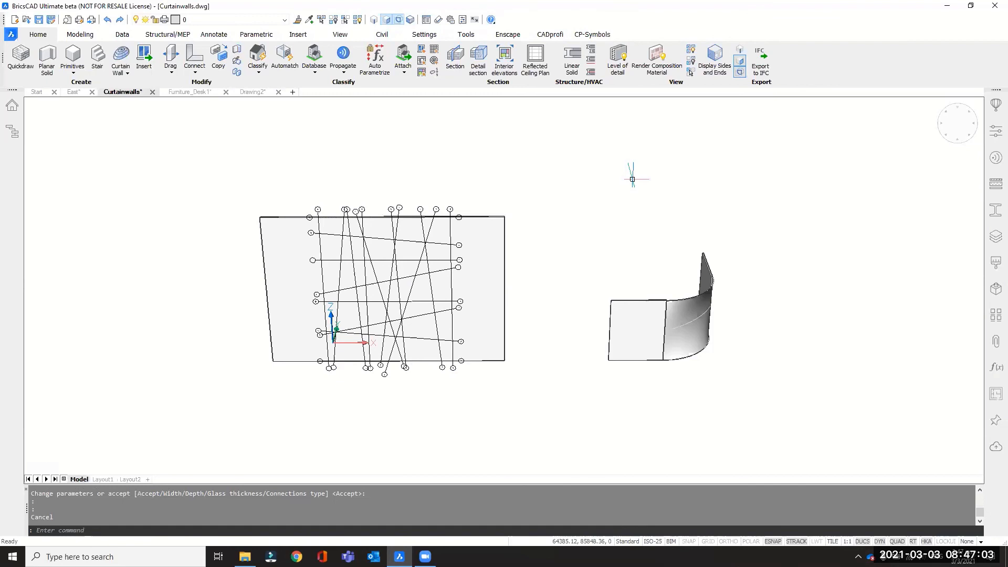
- Open the grid block Grid10586 for editing with BEDIT
scroll(373, 203, "up", 3)
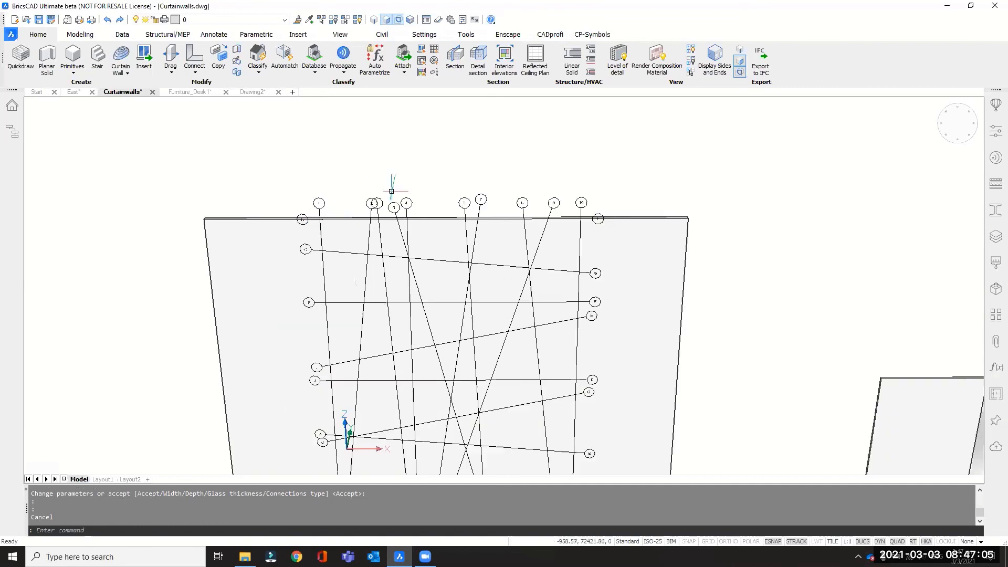
mouse_move(373, 203)
type("BEDIT")
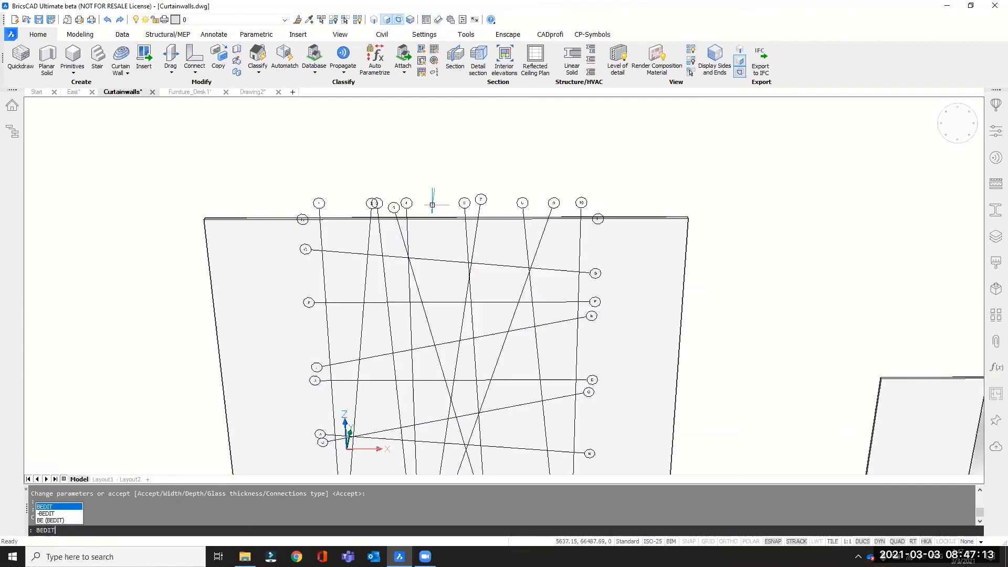
key("Return")
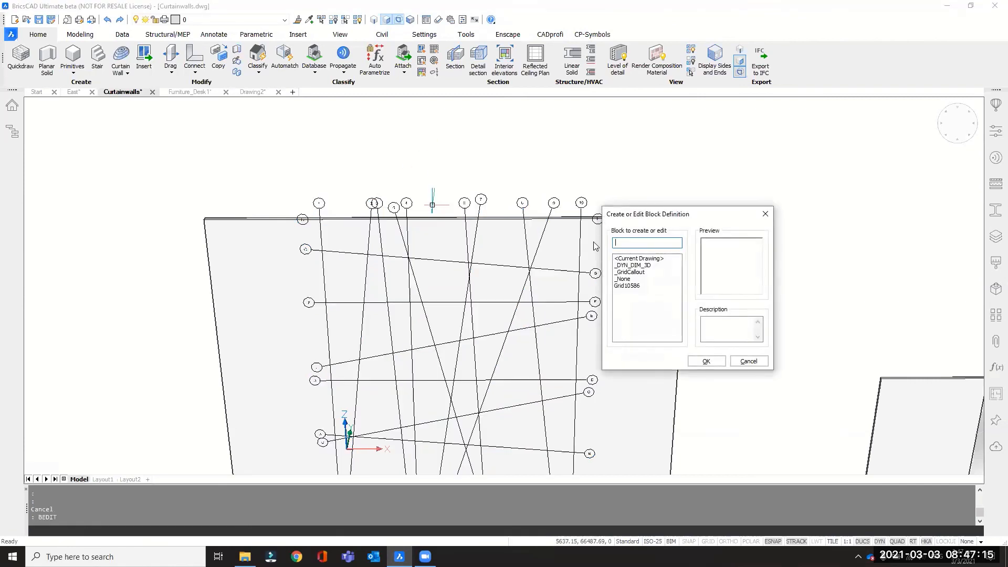
left_click(626, 286)
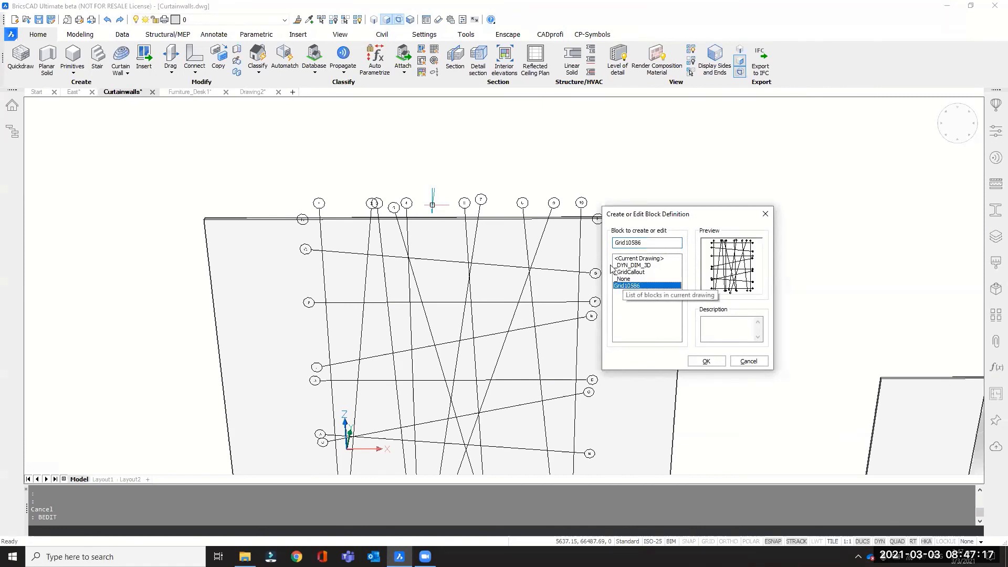
left_click(709, 361)
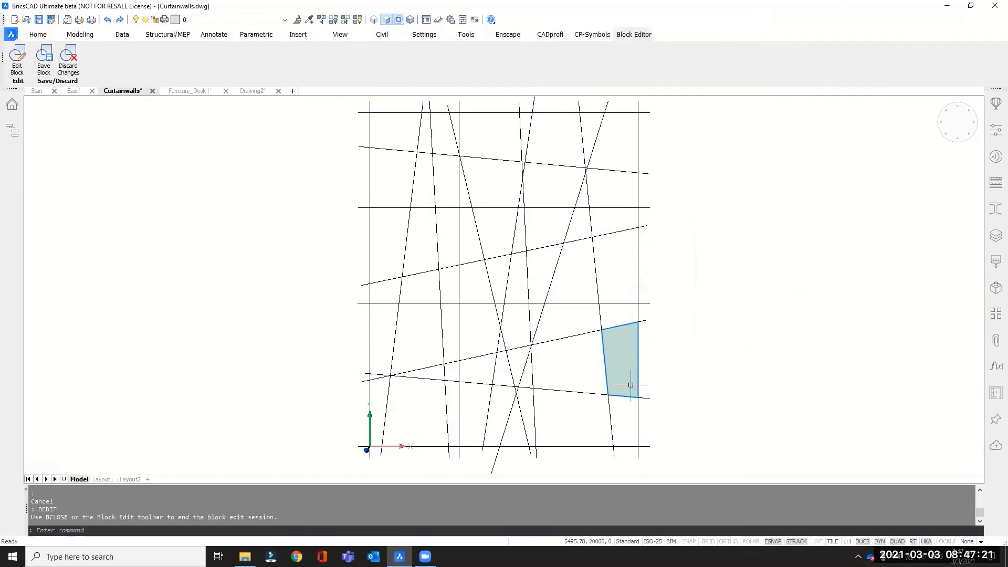
- Stretch the right end of the lowest slanted grid line downward to make it steeper, and save the block
left_click(630, 396)
left_click(649, 398)
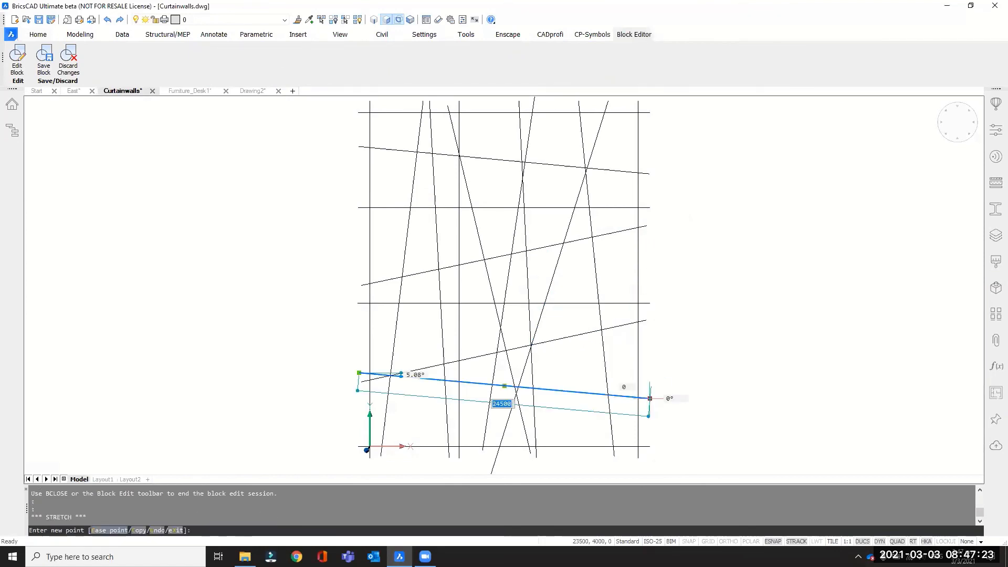
scroll(650, 426, "up", 5)
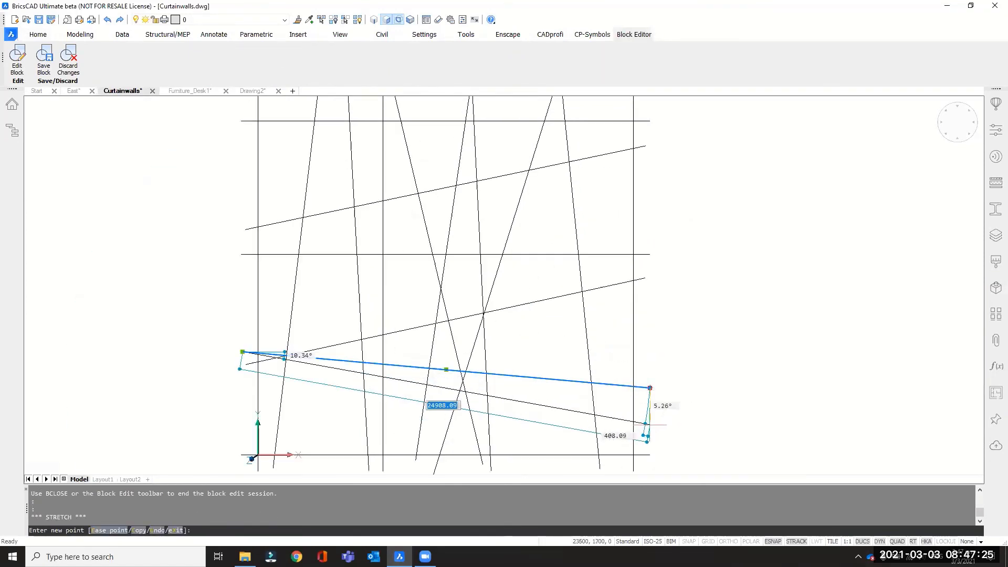
key("Escape")
scroll(656, 354, "down", 5)
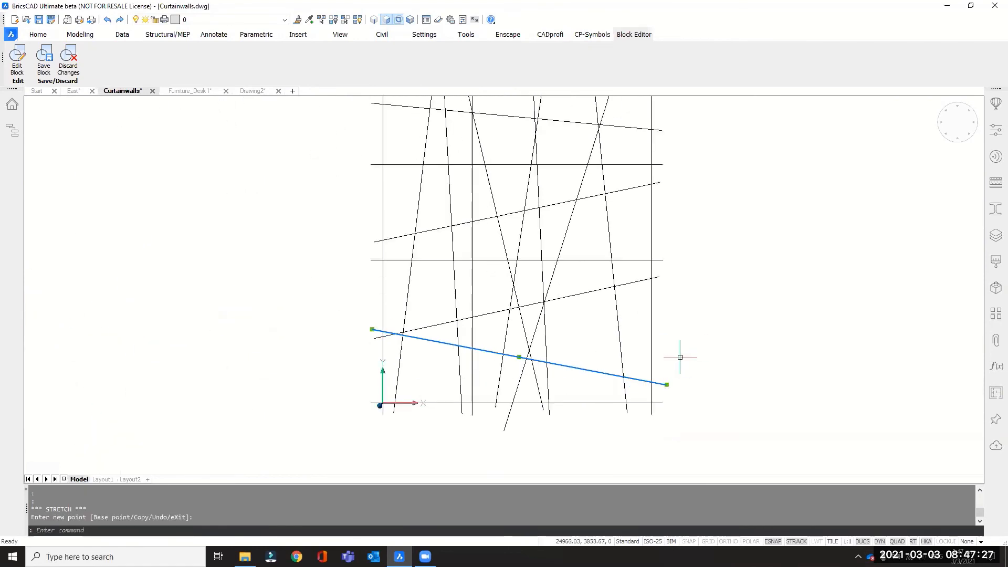
key("Escape")
scroll(665, 356, "down", 2)
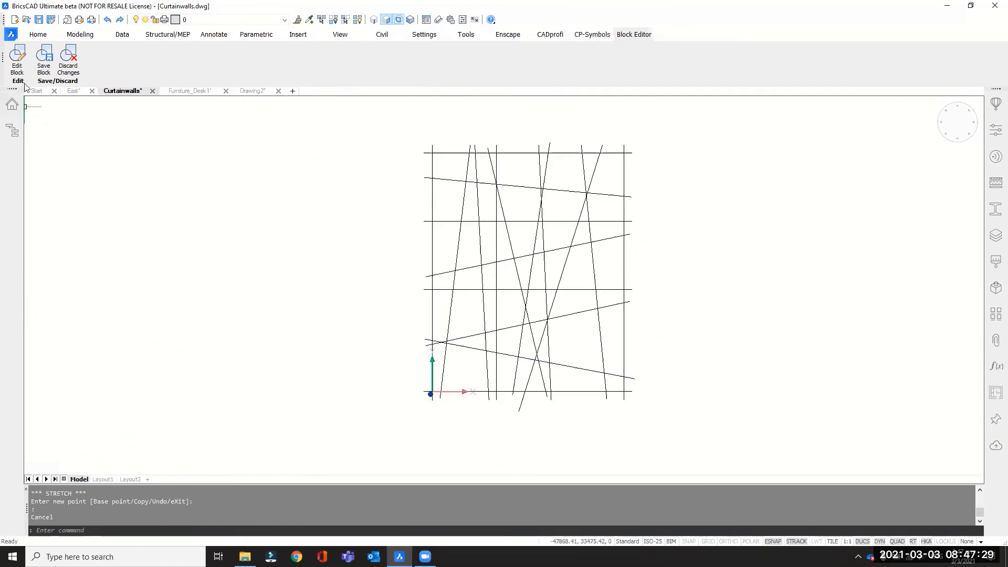
left_click(44, 63)
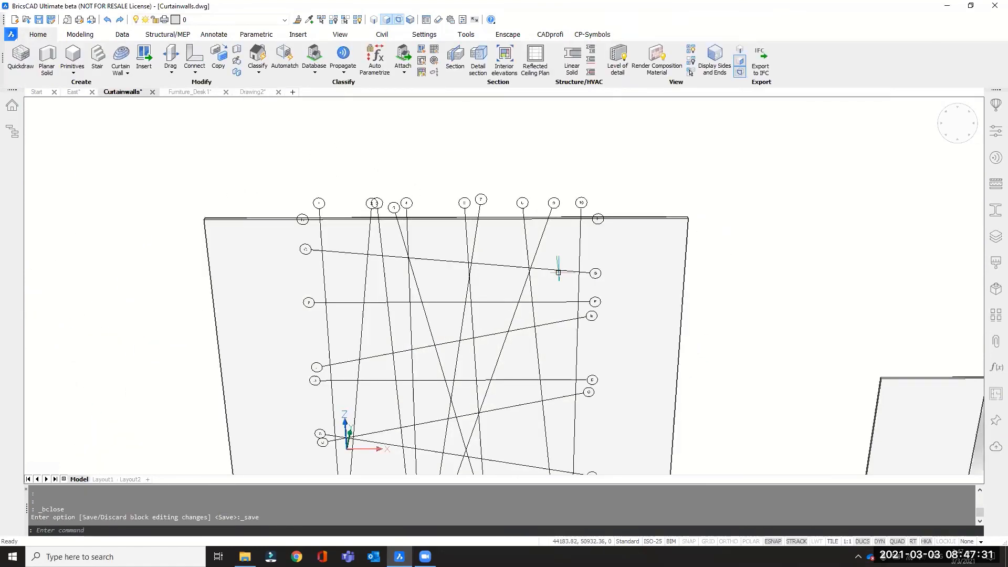
- Create a window from the whole edited irregular grid on the flat wall
scroll(581, 432, "up", 2)
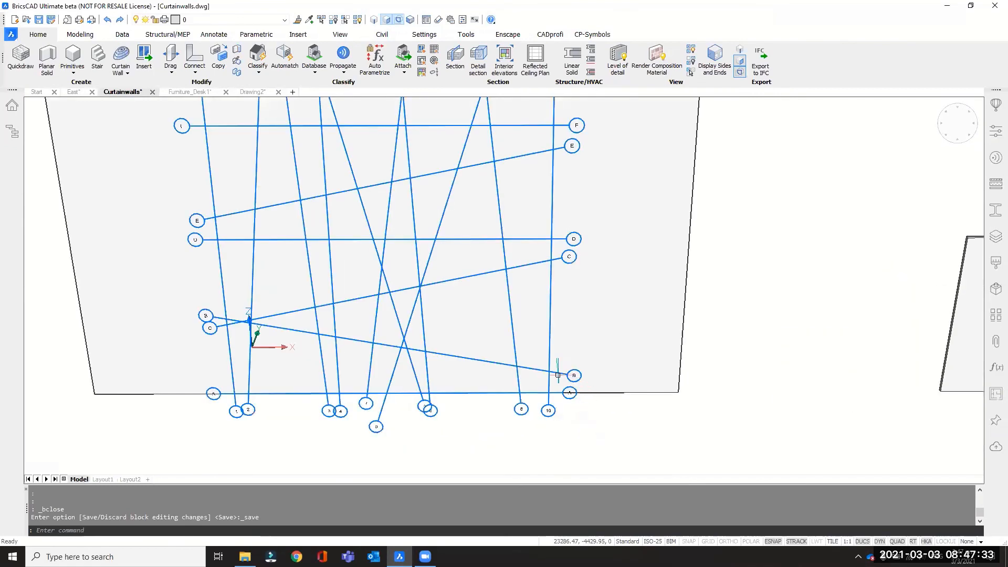
scroll(564, 408, "down", 2)
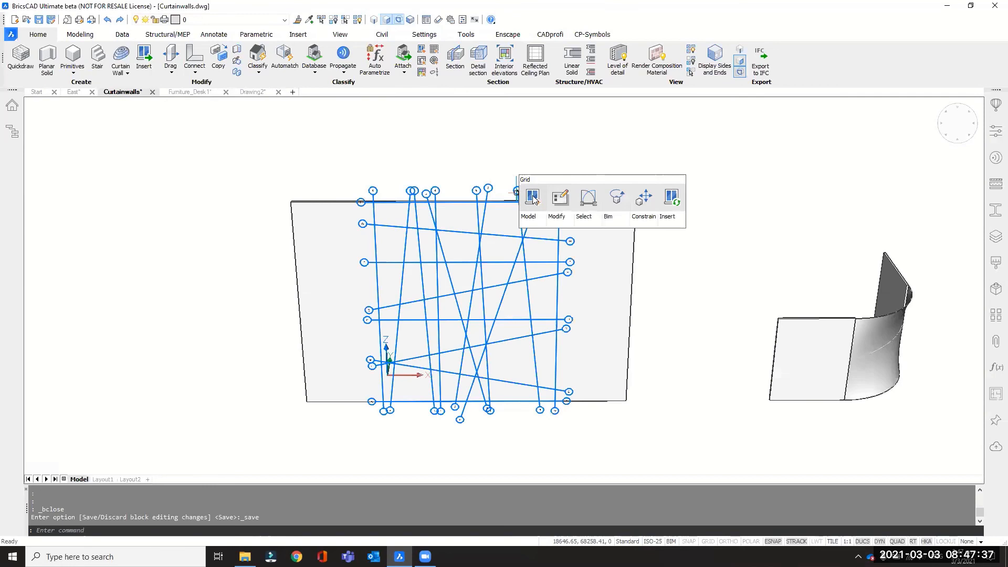
left_click(532, 198)
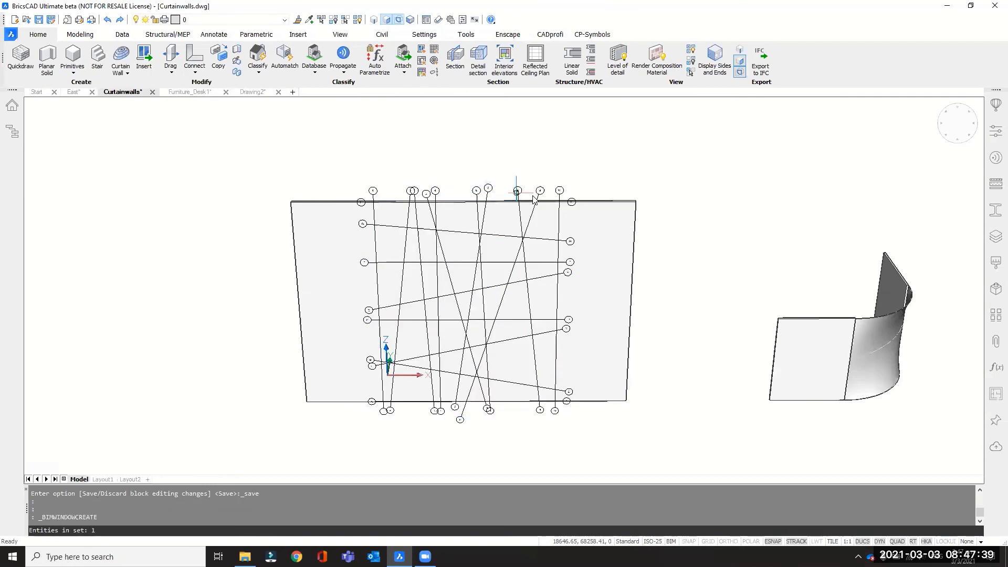
middle_click_drag(475, 247, 653, 312, "shift")
scroll(496, 187, "up", 4)
mouse_move(526, 200)
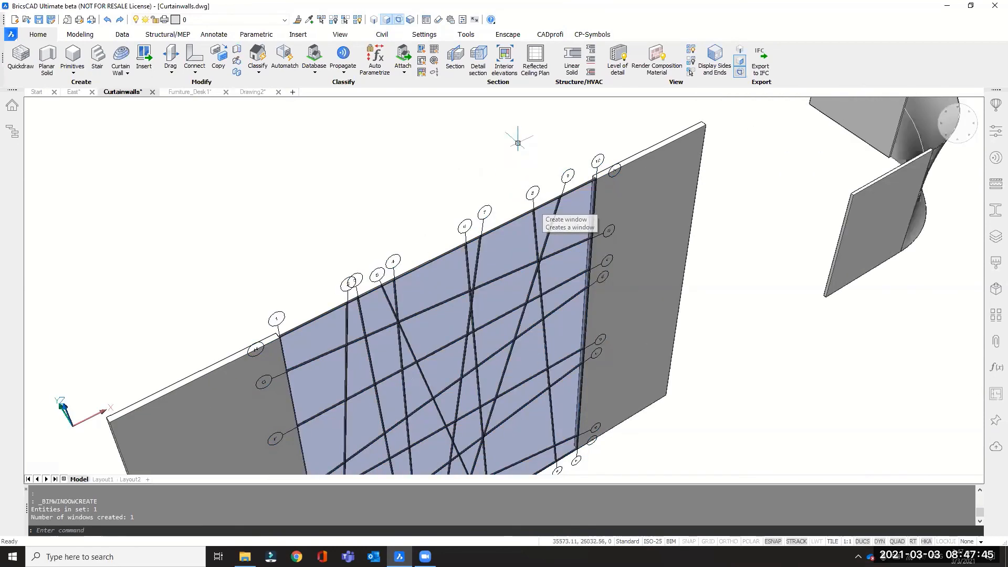
- Examine the new window's slanted mullions and glass panels up close and from several angles
scroll(525, 136, "down", 2)
scroll(415, 409, "up", 6)
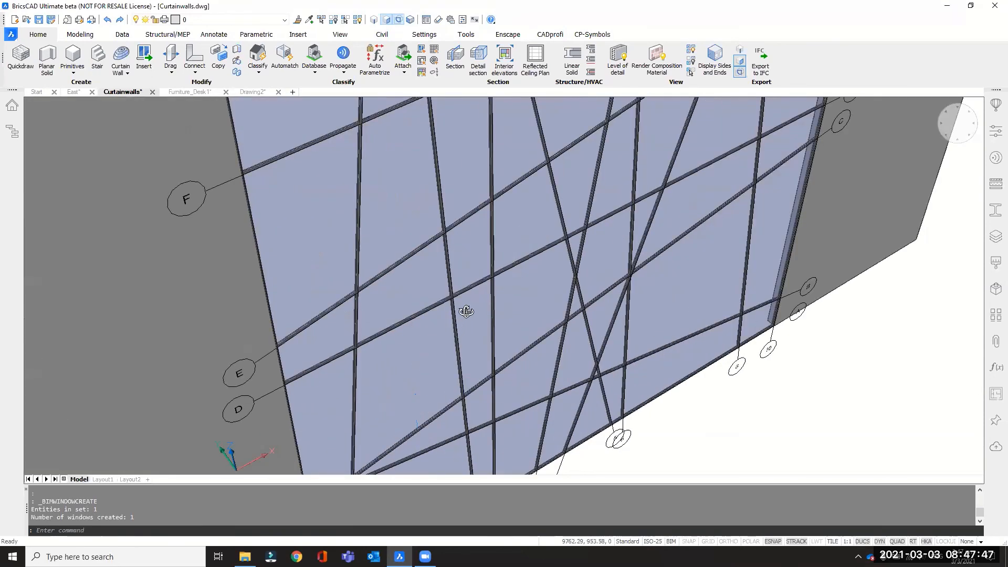
middle_click_drag(466, 311, 436, 320, "shift")
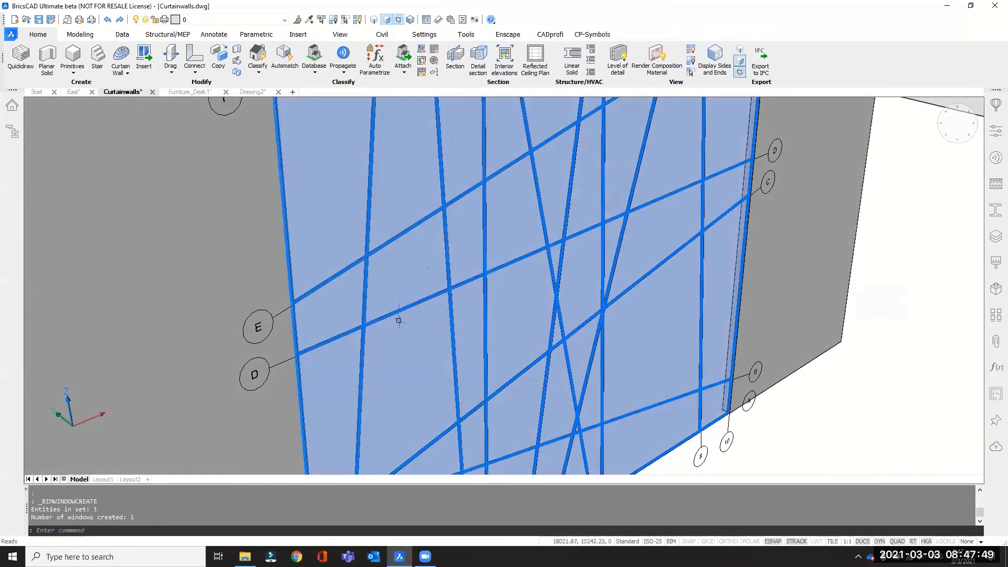
scroll(398, 320, "down", 6)
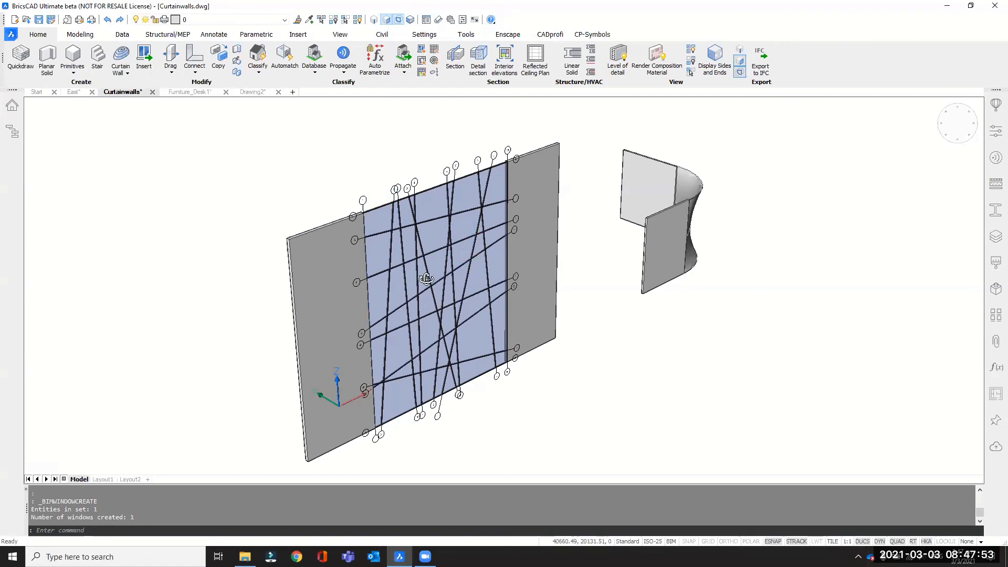
middle_click_drag(426, 278, 347, 261, "shift")
scroll(323, 269, "down", 4)
scroll(621, 335, "up", 2)
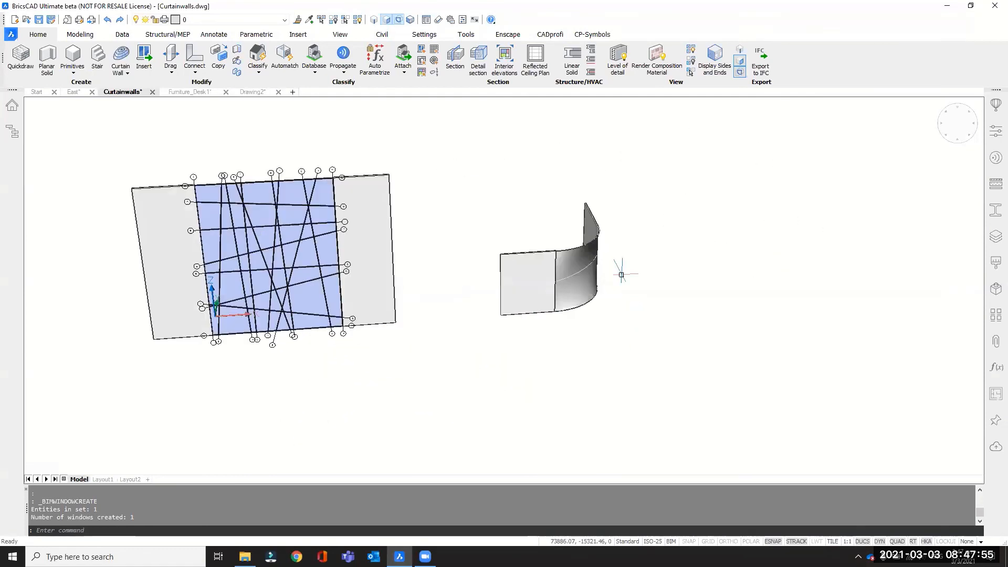
- Copy the three arcs of the curved lofted surface sideways along the X axis into the empty space, with ortho on
scroll(621, 275, "up", 1)
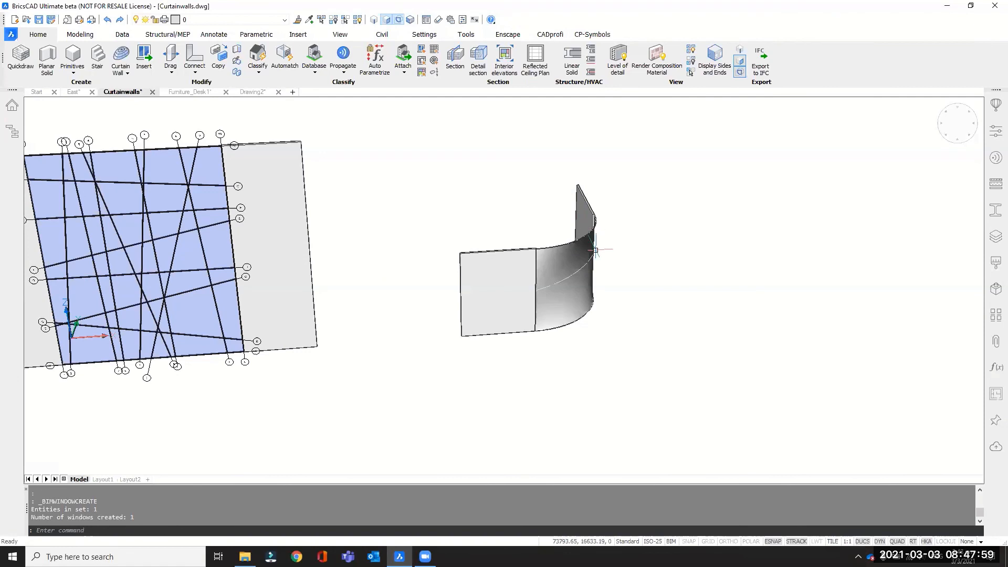
middle_click_drag(621, 235, 615, 269, "shift")
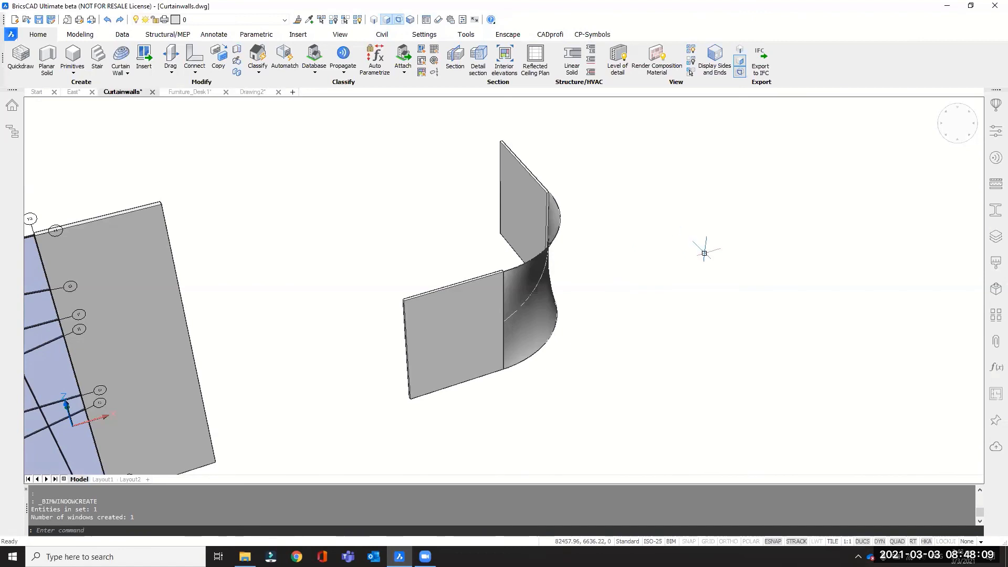
scroll(540, 363, "up", 3)
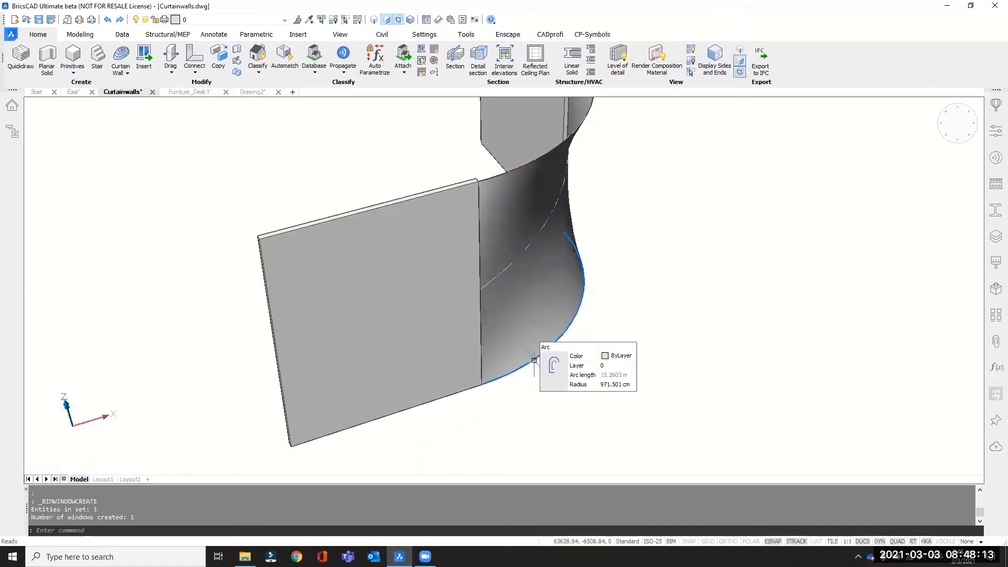
left_click(534, 360)
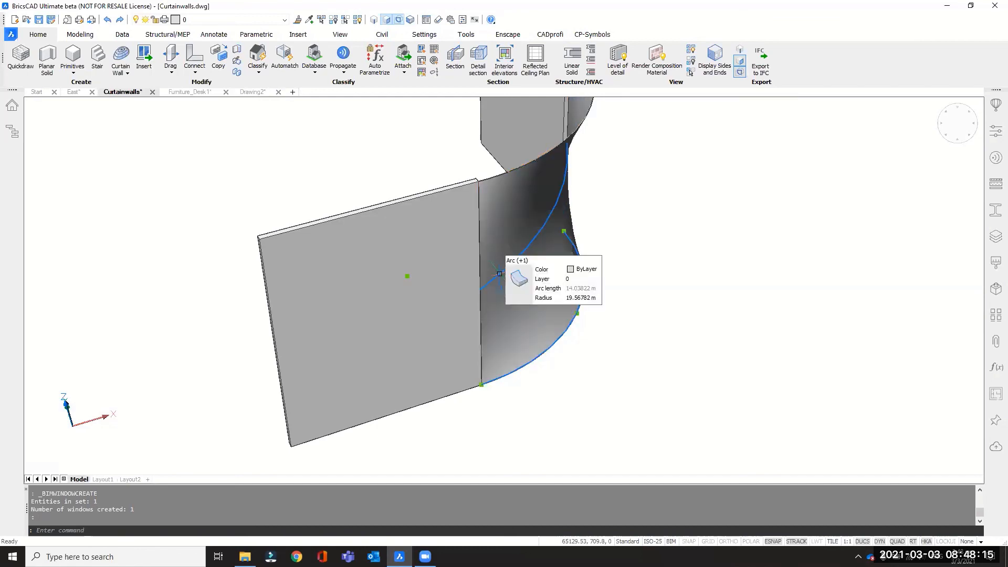
left_click(499, 274)
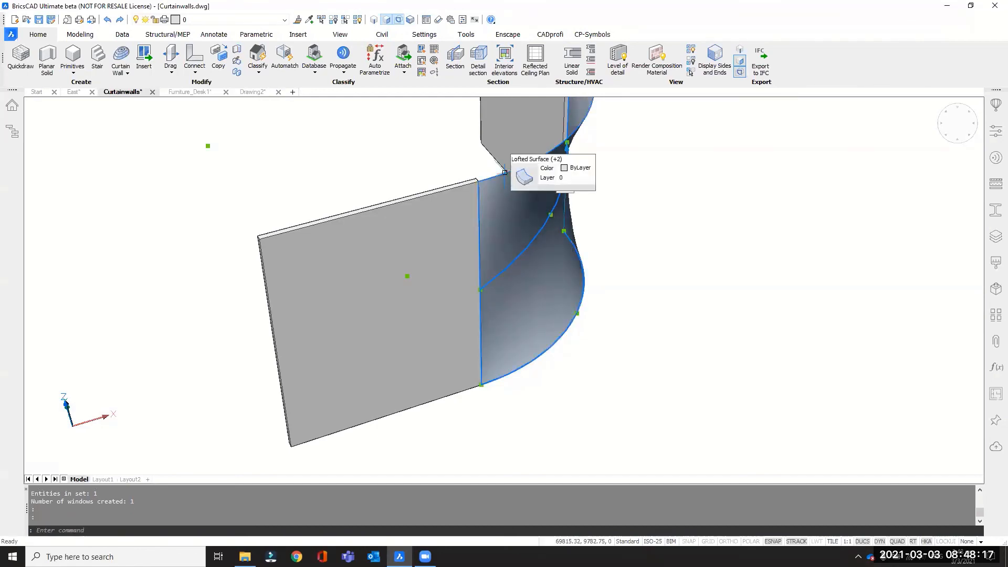
left_click(504, 171)
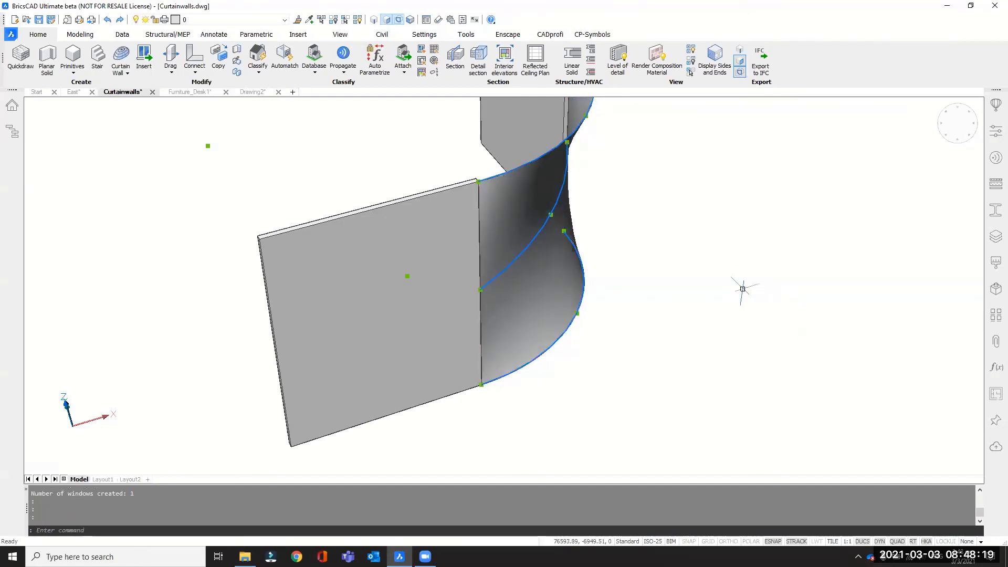
type("co")
key("Return")
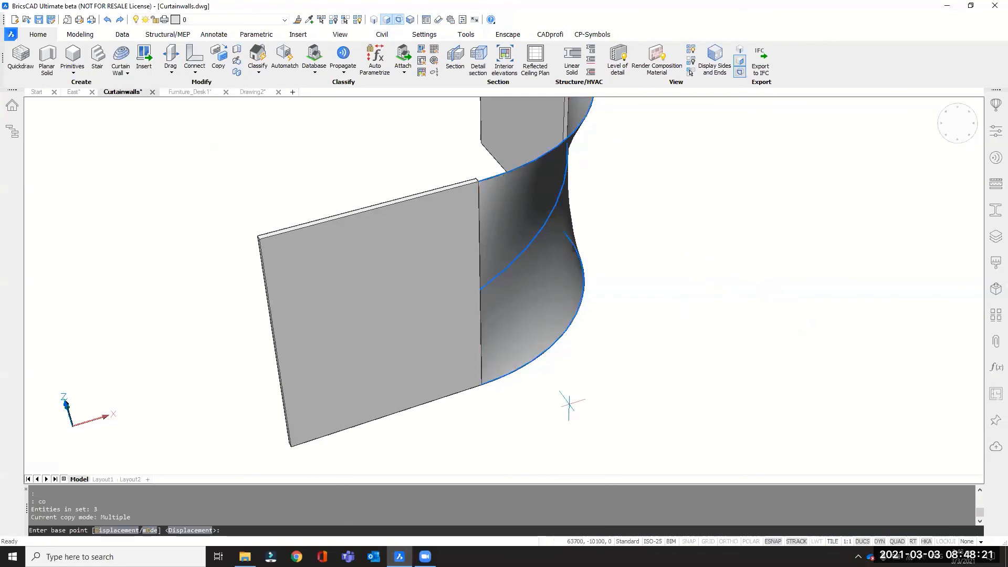
left_click(572, 415)
key("F8")
scroll(591, 357, "down", 3)
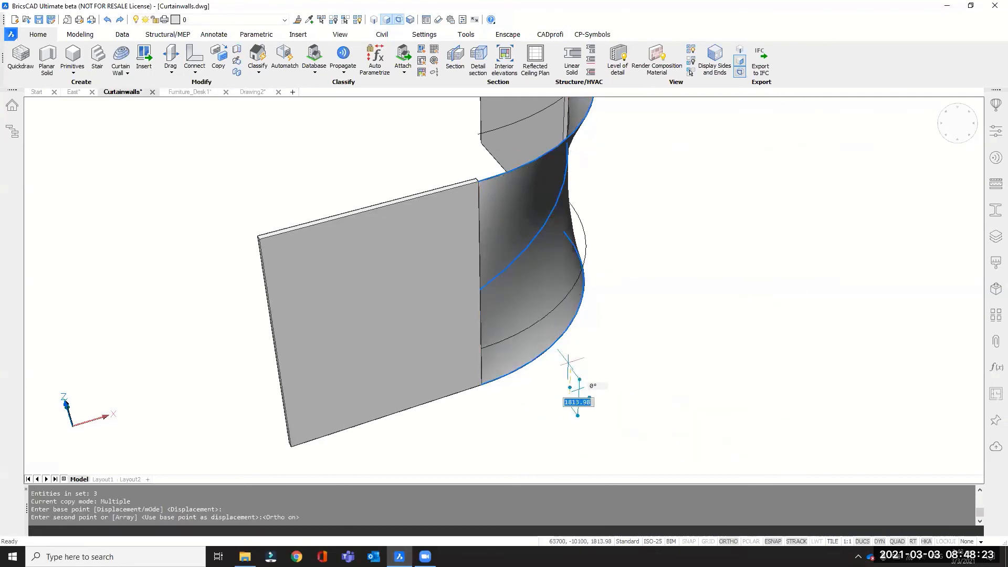
left_click(738, 313)
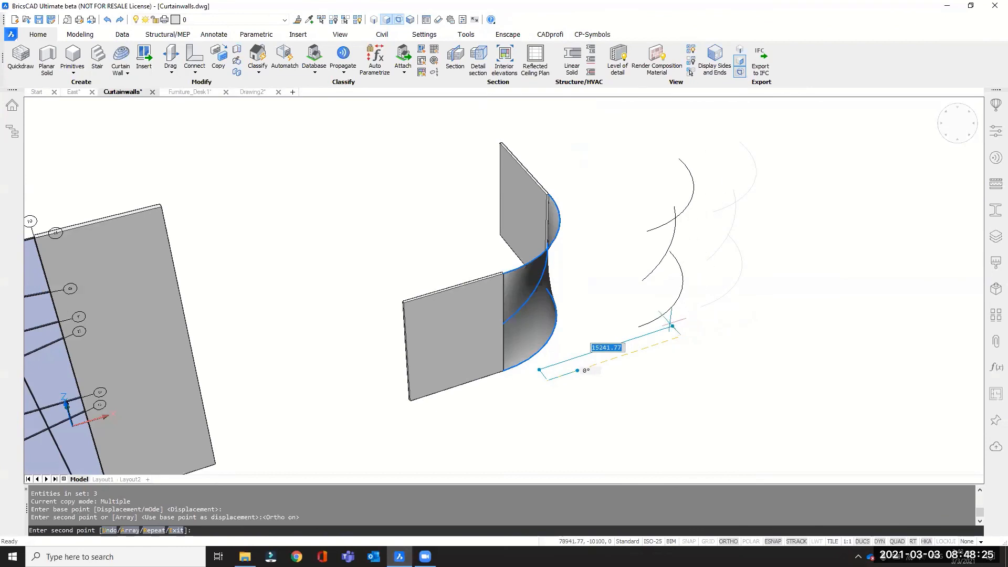
key("Return")
- Set the color of the three copied arcs to White
scroll(633, 302, "down", 3)
scroll(766, 210, "up", 3)
middle_click_drag(715, 325, 677, 305, "shift")
left_click_drag(844, 204, 731, 409)
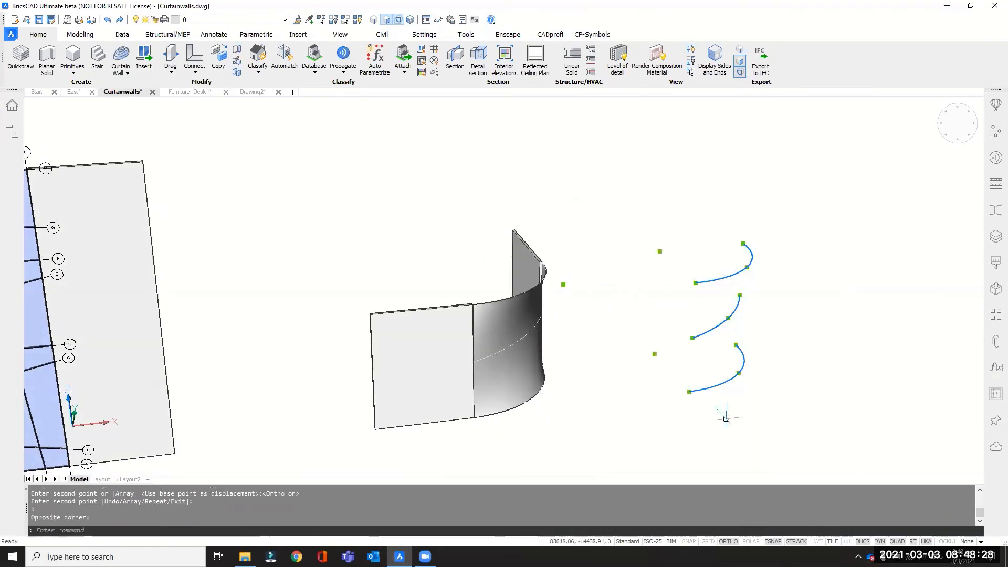
left_click(994, 131)
left_click(864, 136)
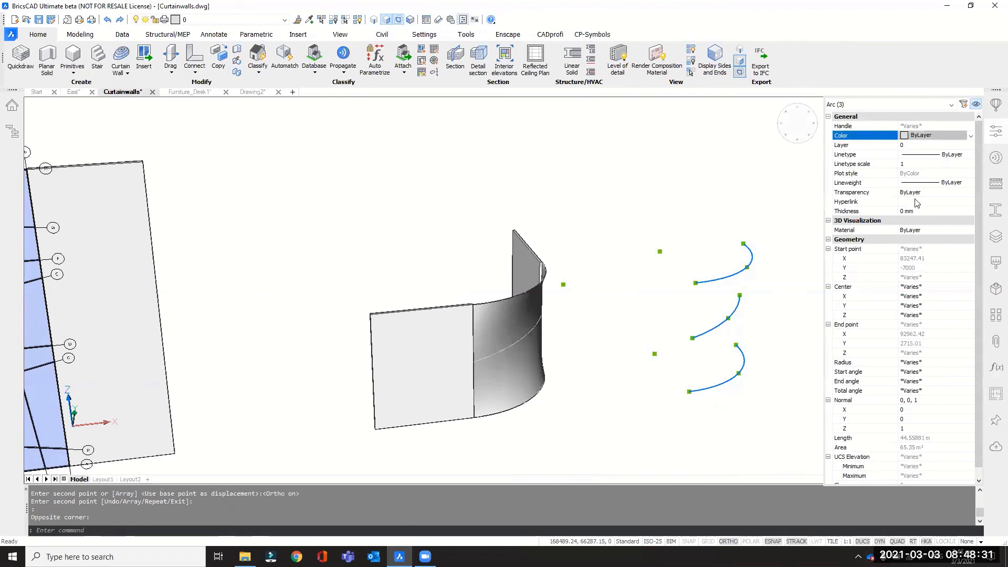
left_click(905, 135)
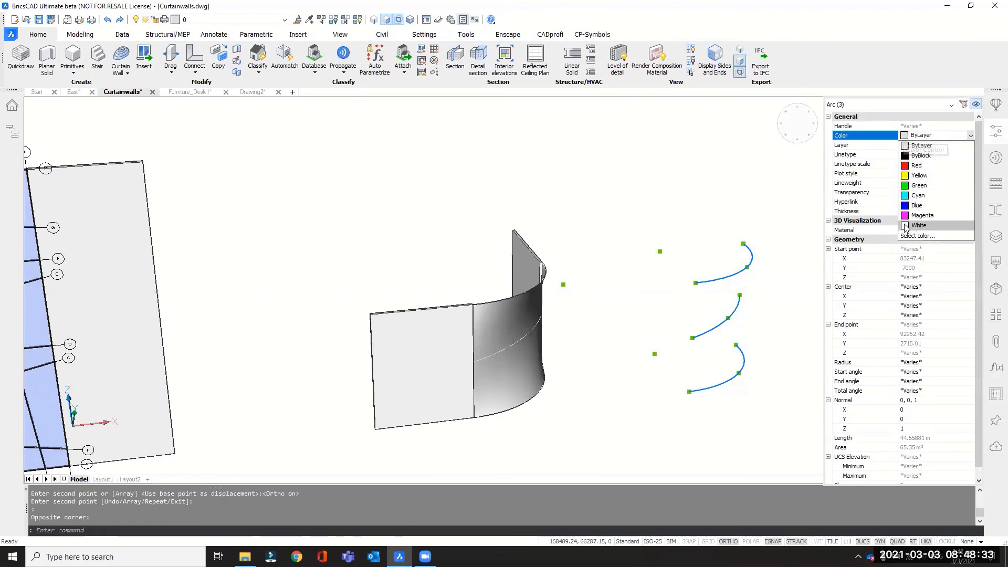
left_click(905, 227)
key("Escape")
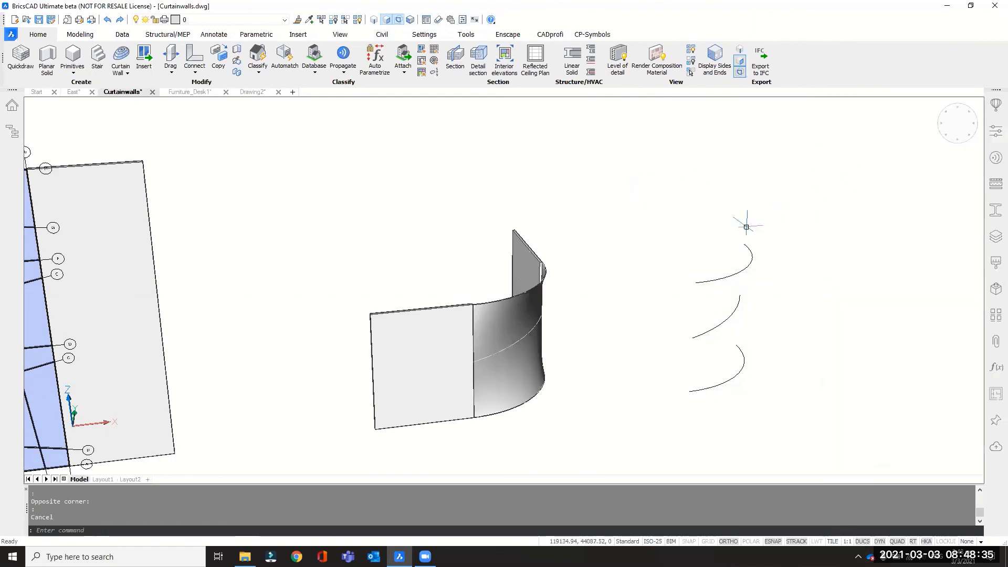
- Try to loft a surface through the three copied arcs, in order from the lowest to the highest
middle_click_drag(745, 220, 679, 231, "shift")
middle_click_drag(670, 288, 805, 257, "shift")
type("l")
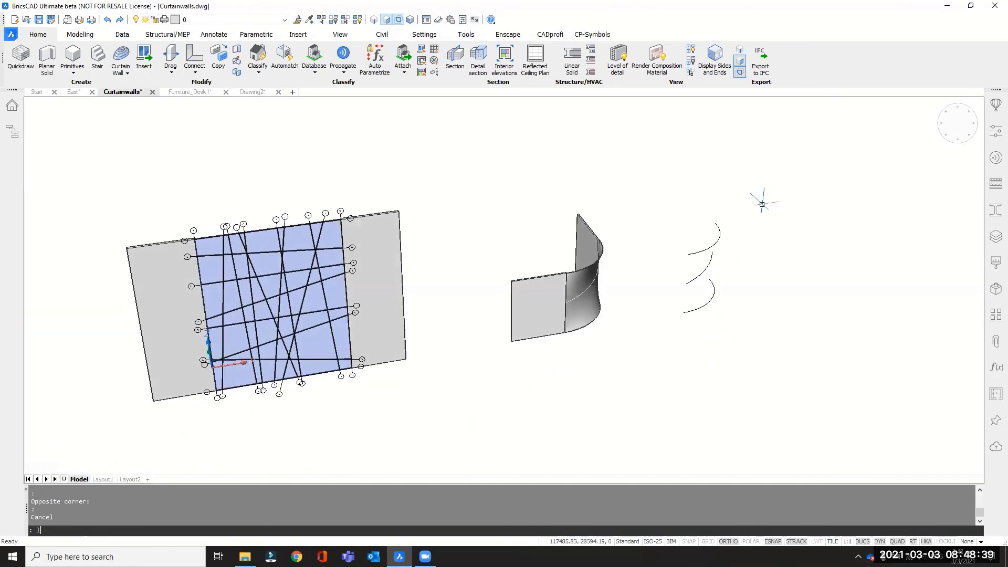
type("oft")
key("Return")
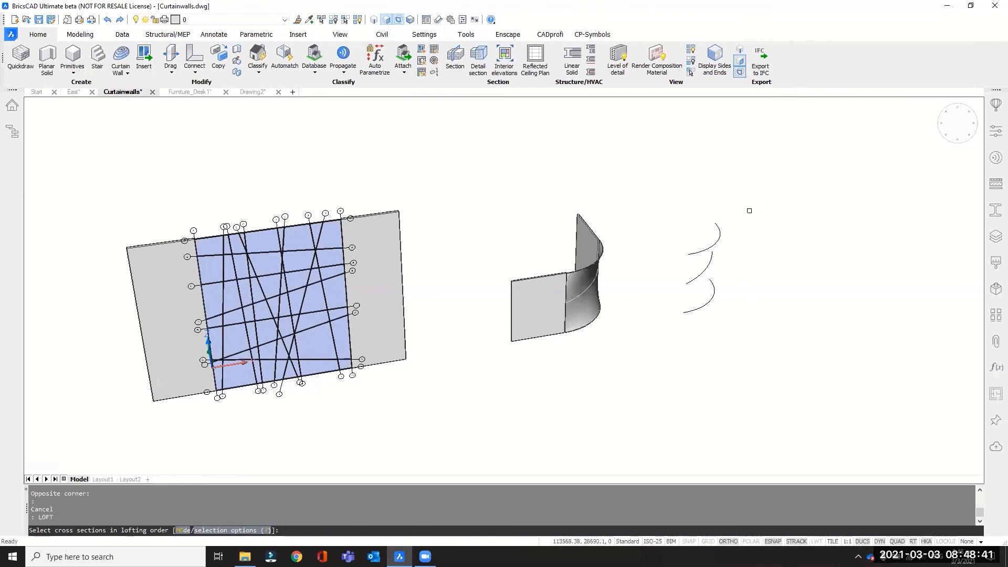
scroll(691, 293, "up", 2)
left_click(704, 303)
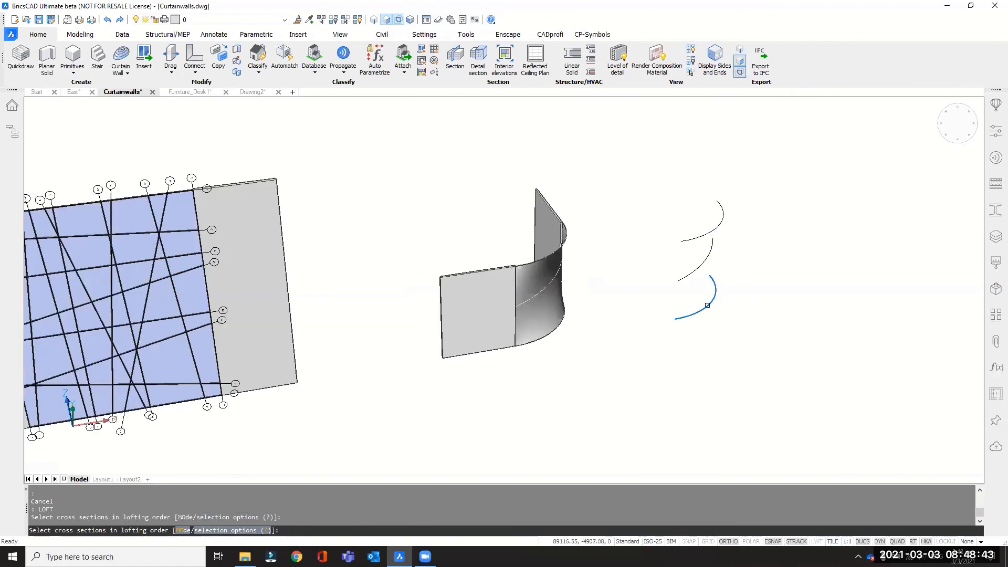
left_click(686, 275)
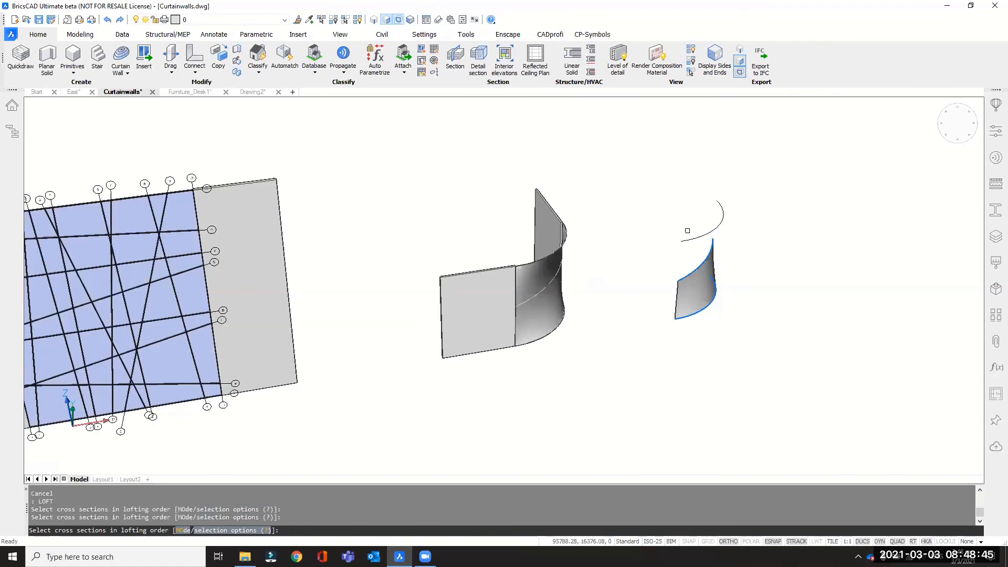
left_click(686, 241)
key("Return")
middle_click_drag(731, 209, 652, 285, "shift")
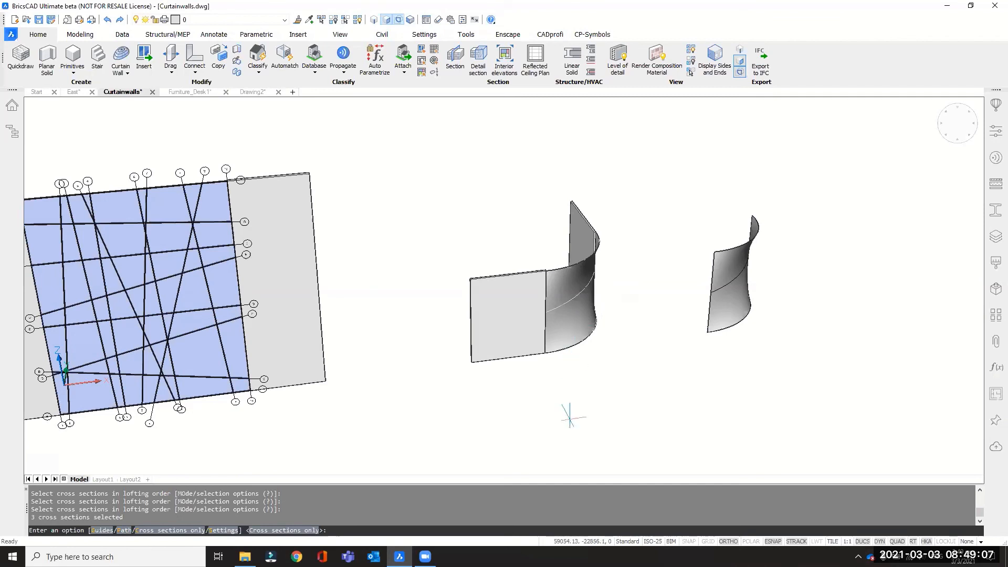
- Start a curtain wall on the curved lofted face between the two flat walls, with a U panel length of 1500
left_click(121, 57)
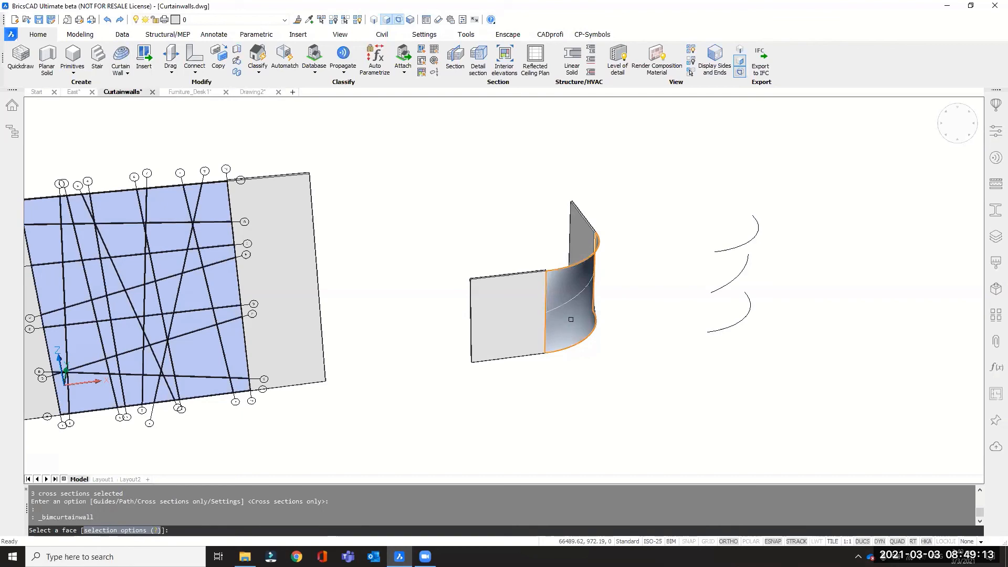
middle_click_drag(571, 319, 593, 288, "shift")
left_click(571, 311)
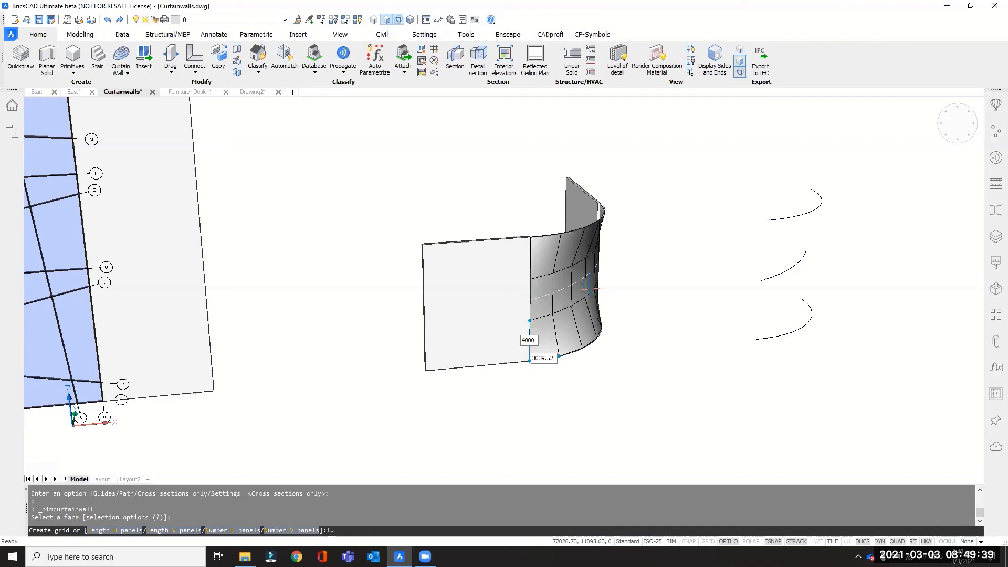
key("Return")
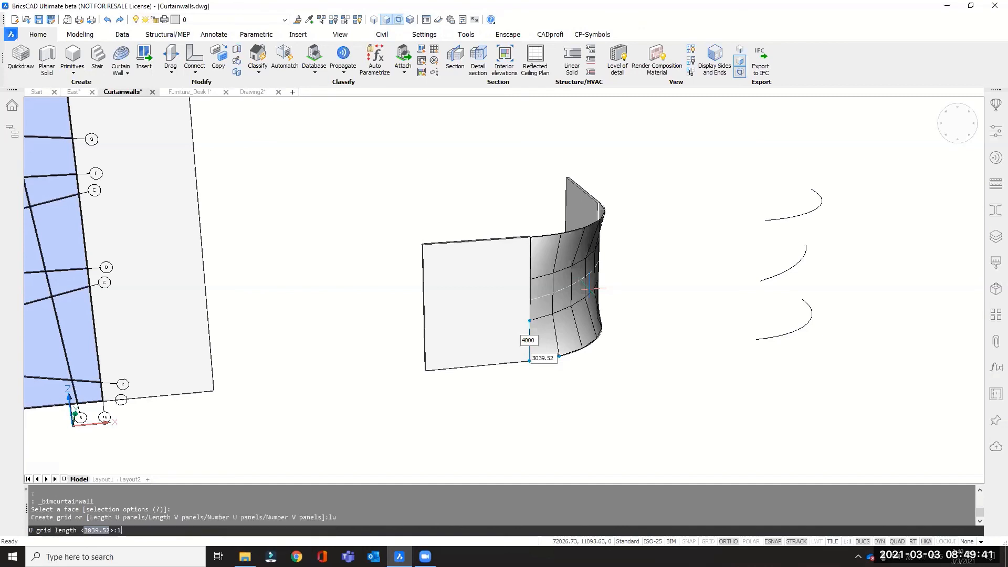
key("Return")
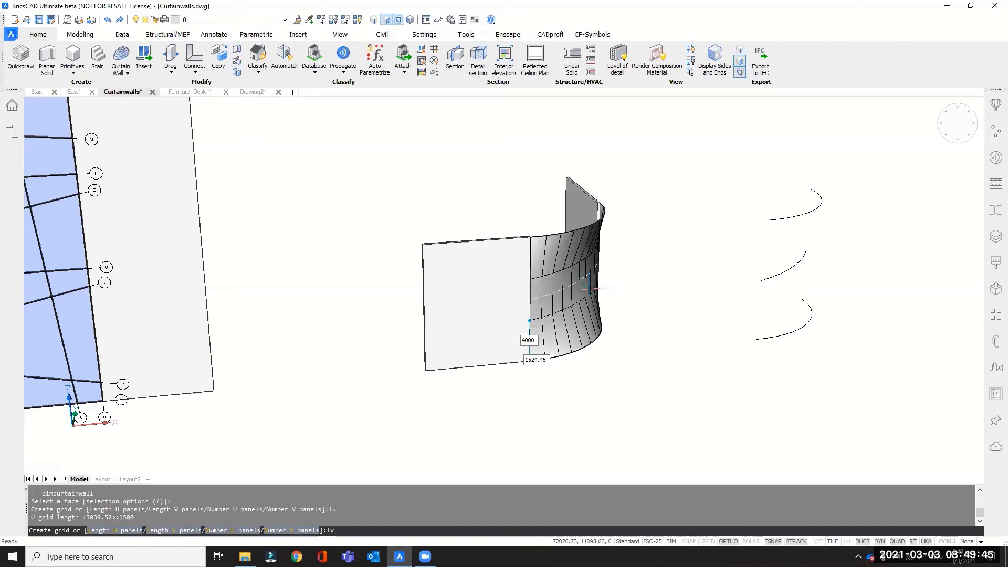
- Set the curtain wall's V panel length to 1500 and accept the grid
type("lv")
key("Return")
key("Return")
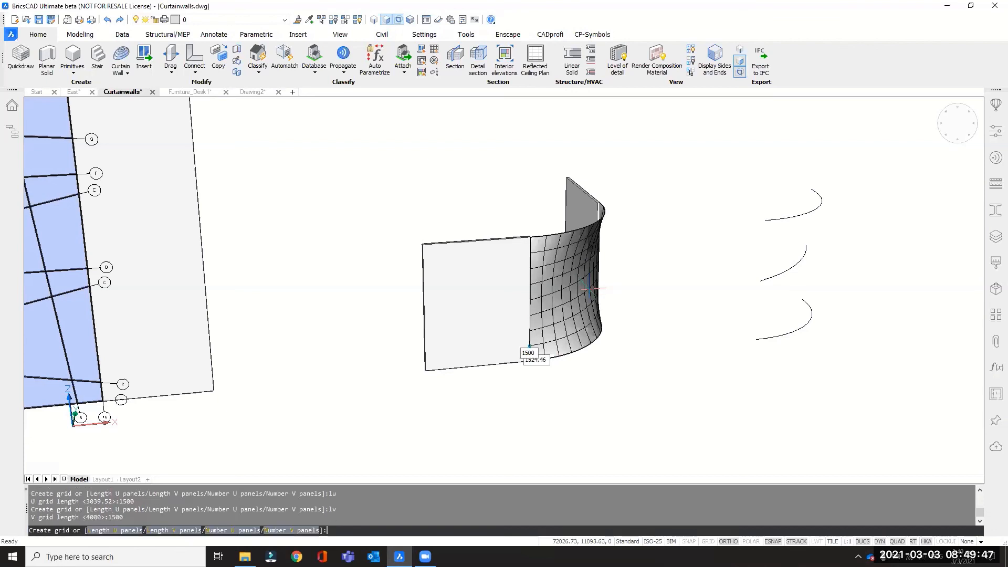
scroll(589, 288, "up", 5)
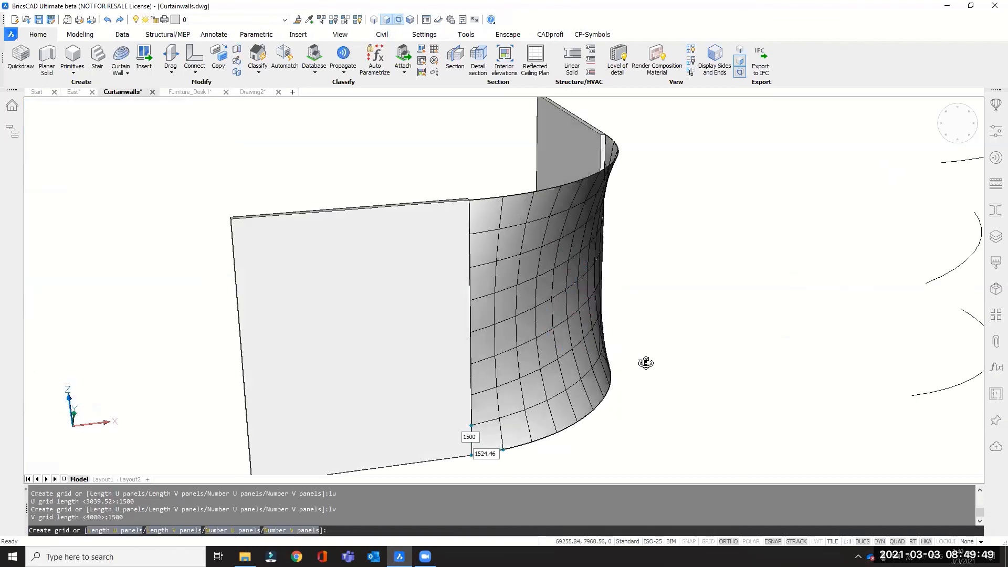
middle_click_drag(646, 360, 583, 305, "shift")
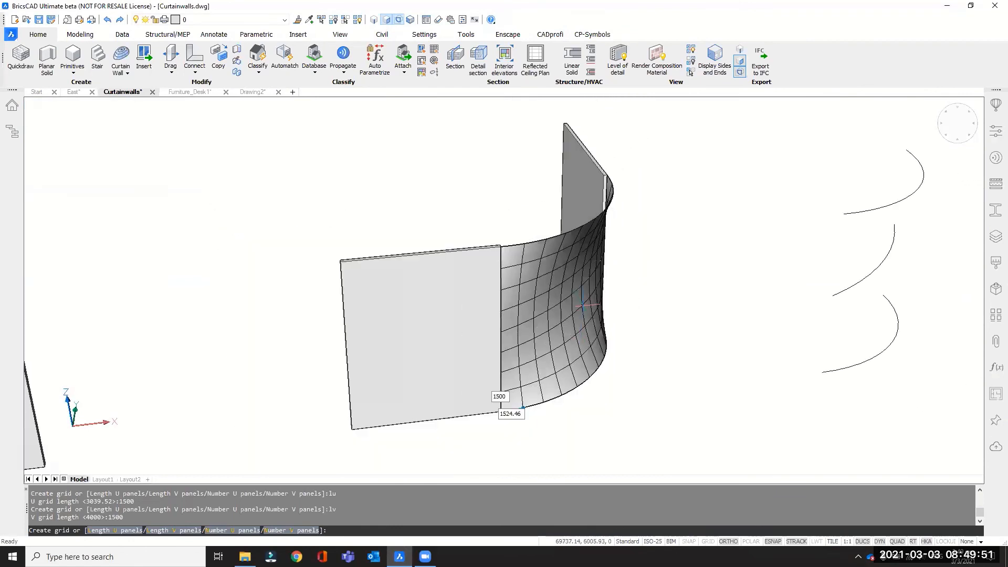
key("Return")
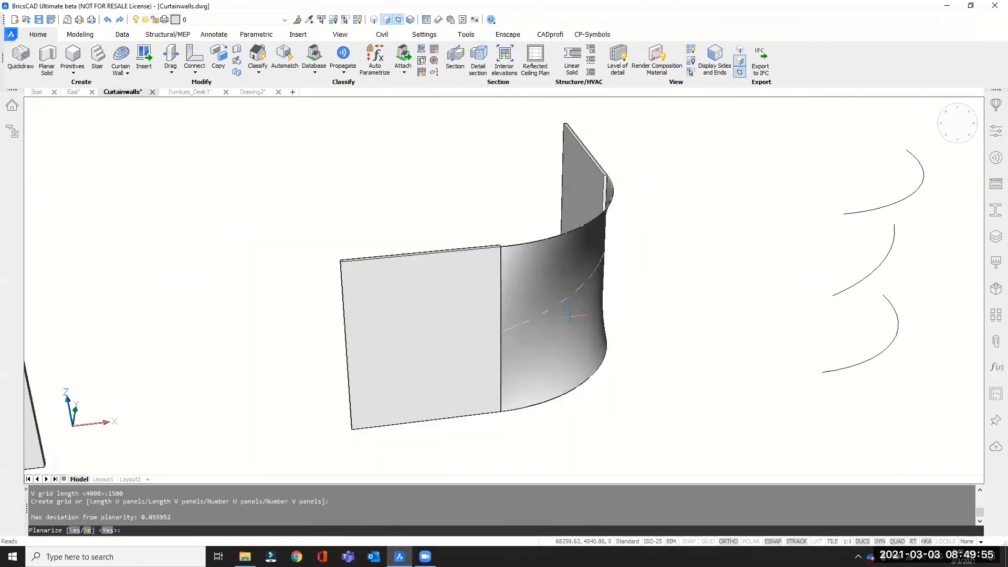
- Decline planarizing the curtain wall's panels and set the frame depth to 150
type("n")
key("Return")
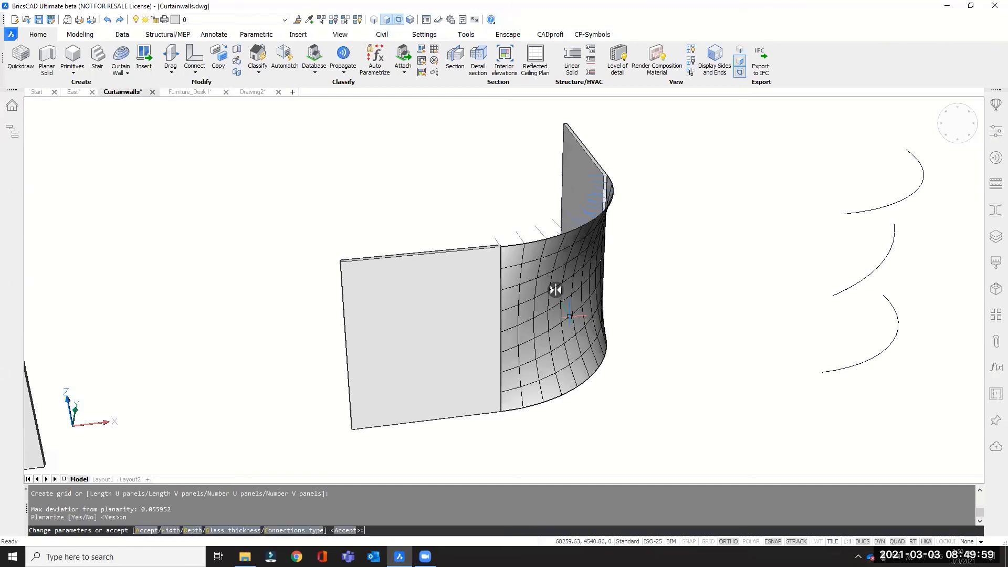
type("d")
key("Return")
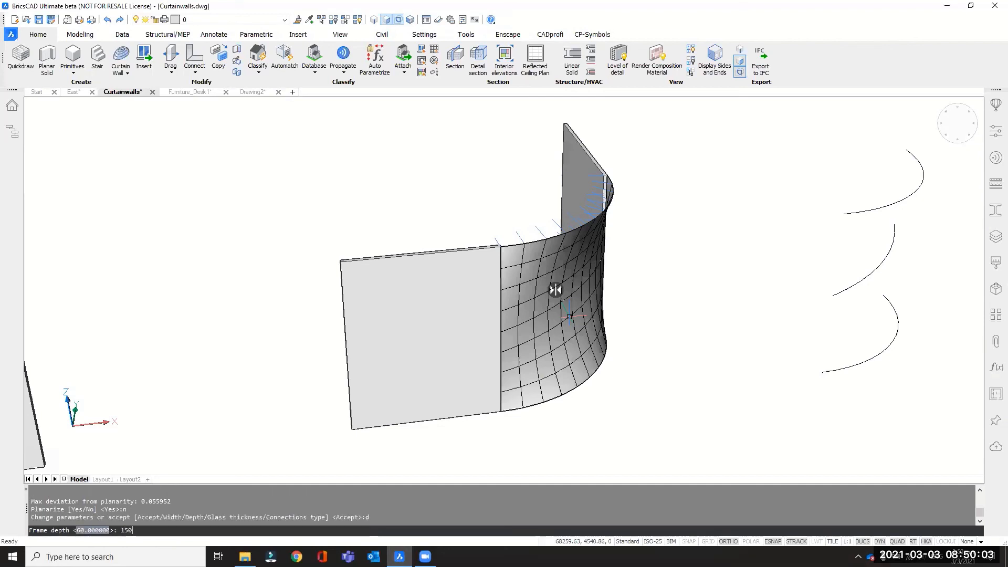
type("150")
key("Return")
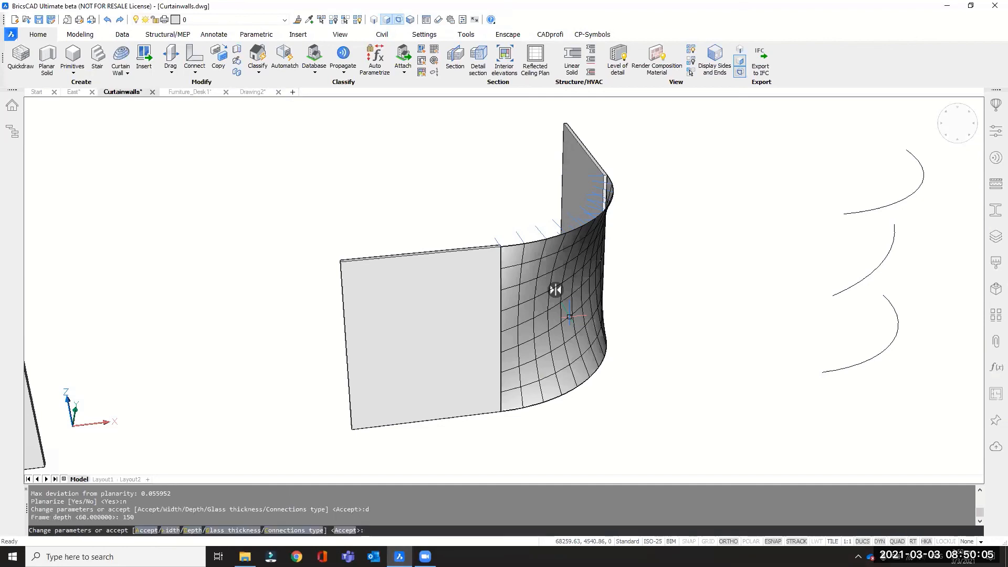
- Set the connections type to Smooth and generate the curtain wall on the curved face
type("c")
key("Return")
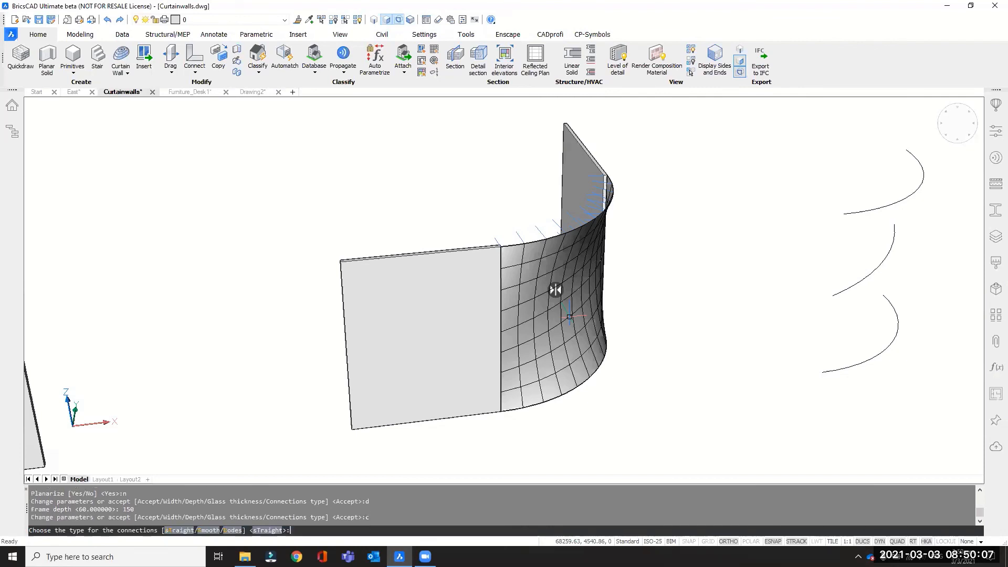
key("Return")
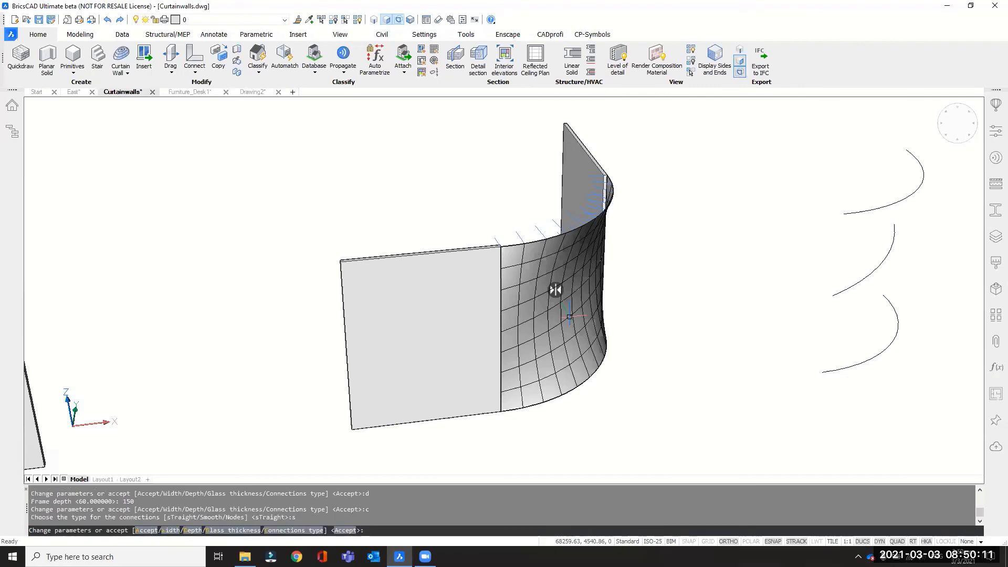
key("Return")
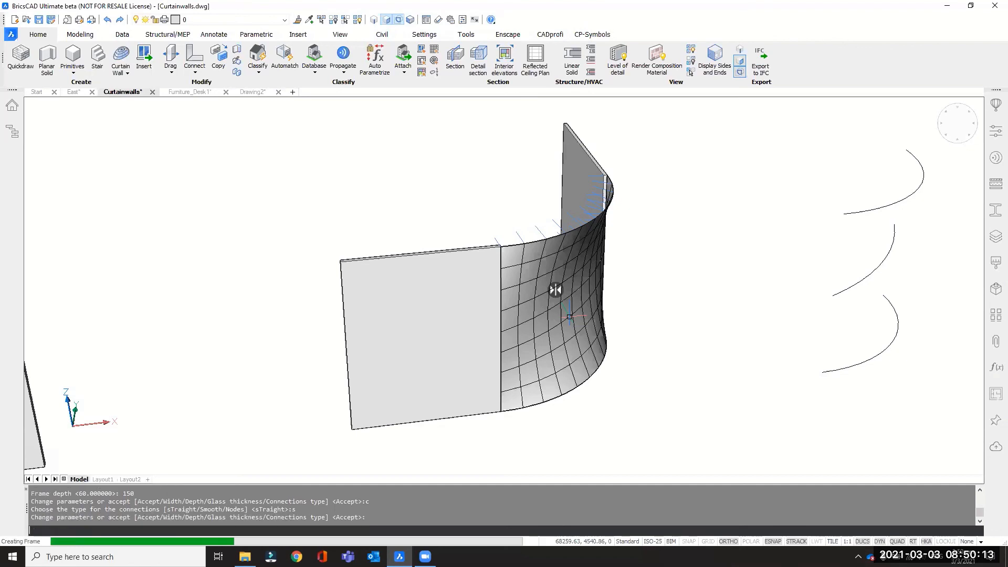
middle_click_drag(648, 286, 600, 285, "shift")
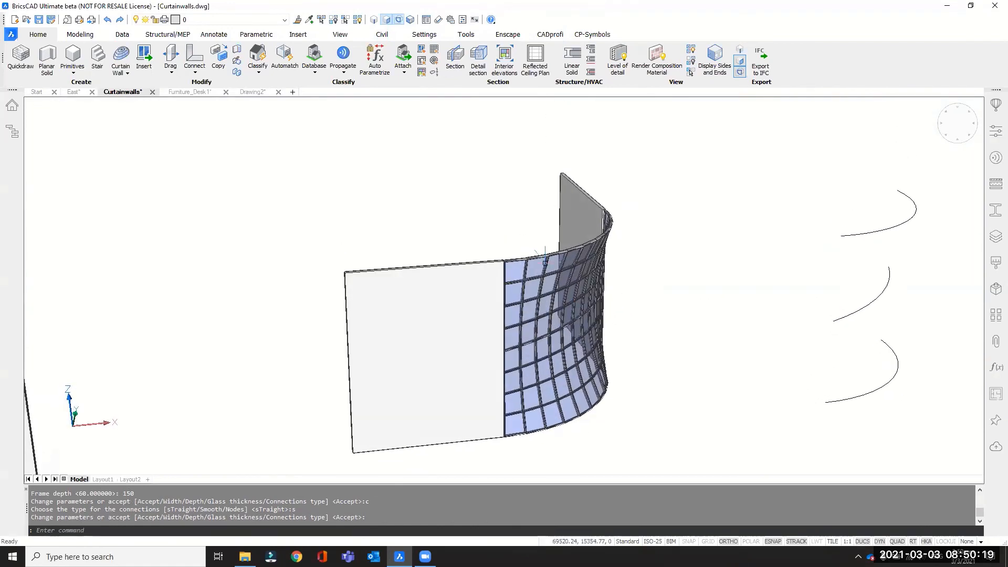